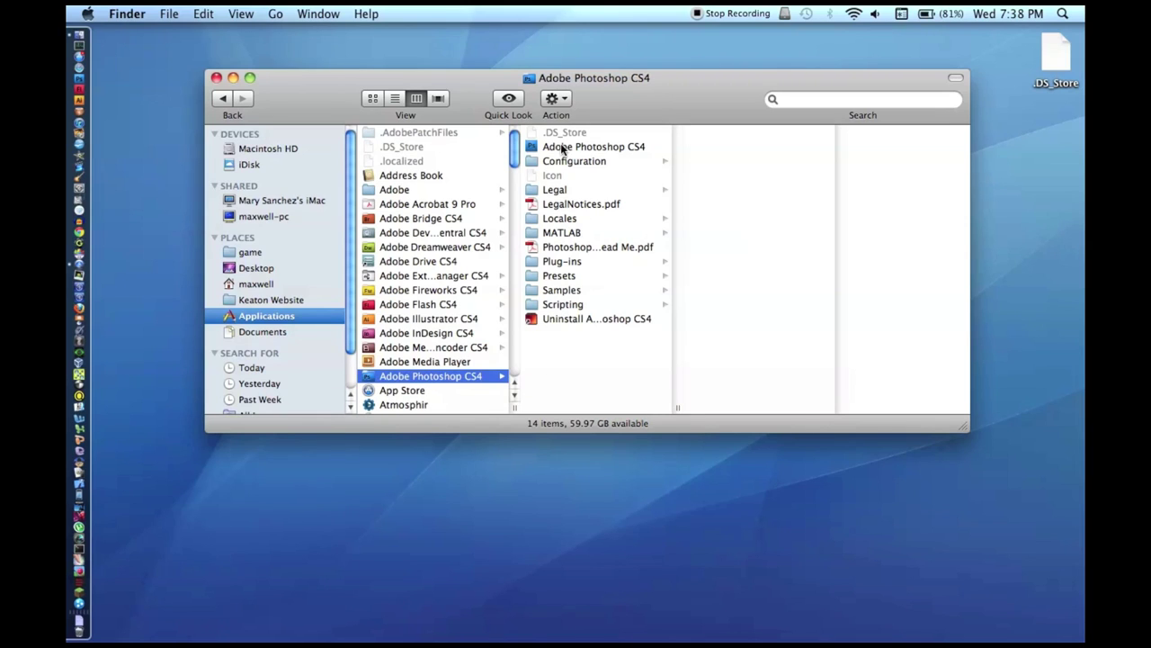
Step: View Adobe Photoshop CS4's Get Info panel, close it, and close the Finder window
right_click(557, 150)
left_click(598, 216)
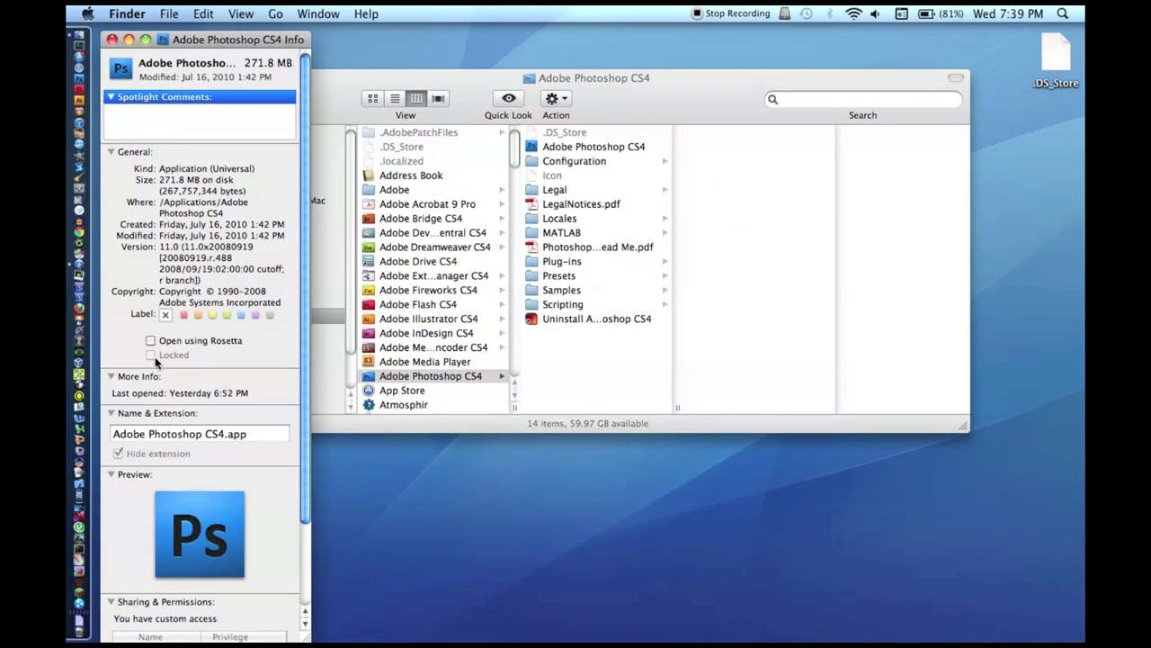
left_click(111, 41)
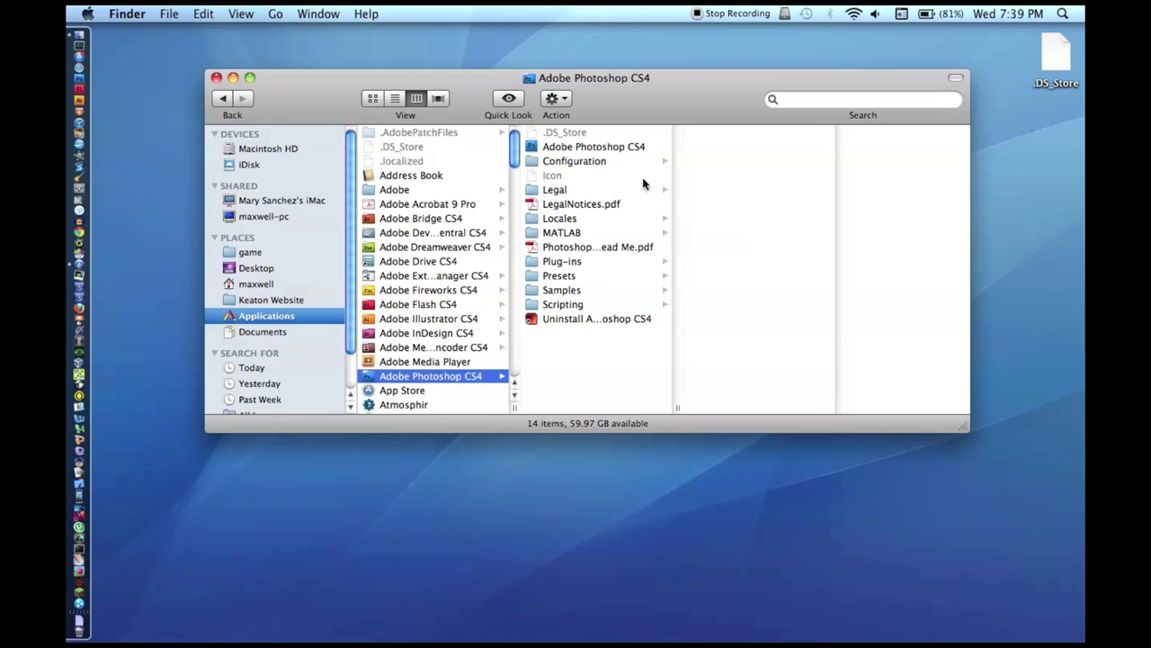
left_click(594, 146)
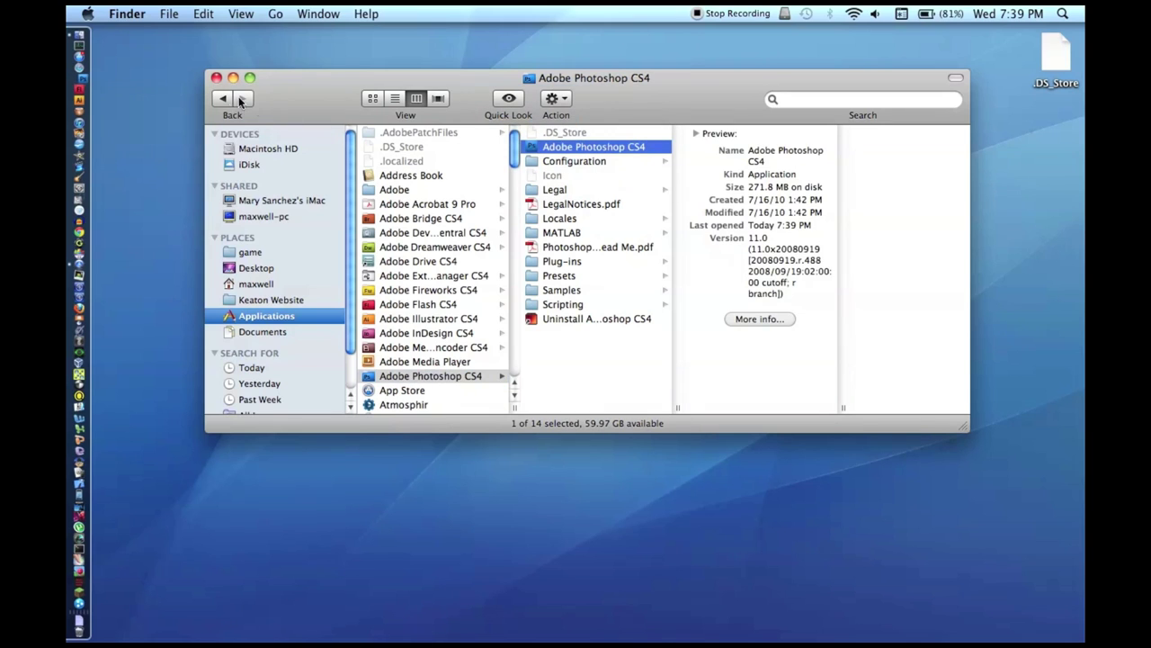
left_click(214, 78)
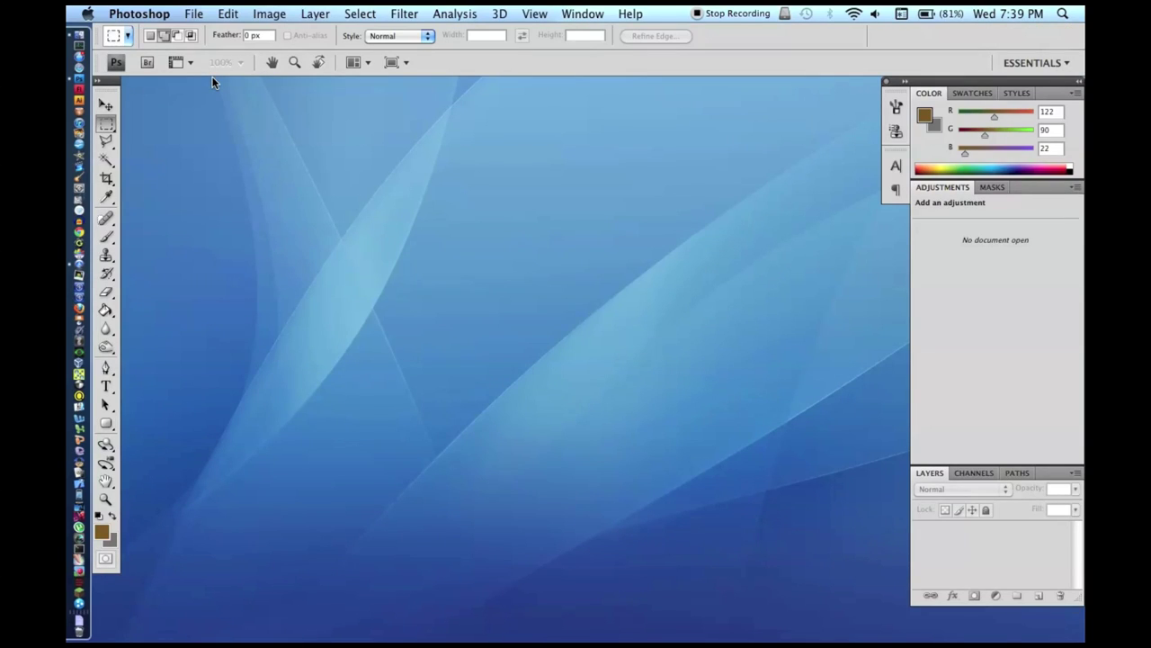
Step: Create a new document named 'SPACE TUTORIAL', 2000 × 2000 pixels
left_click(199, 13)
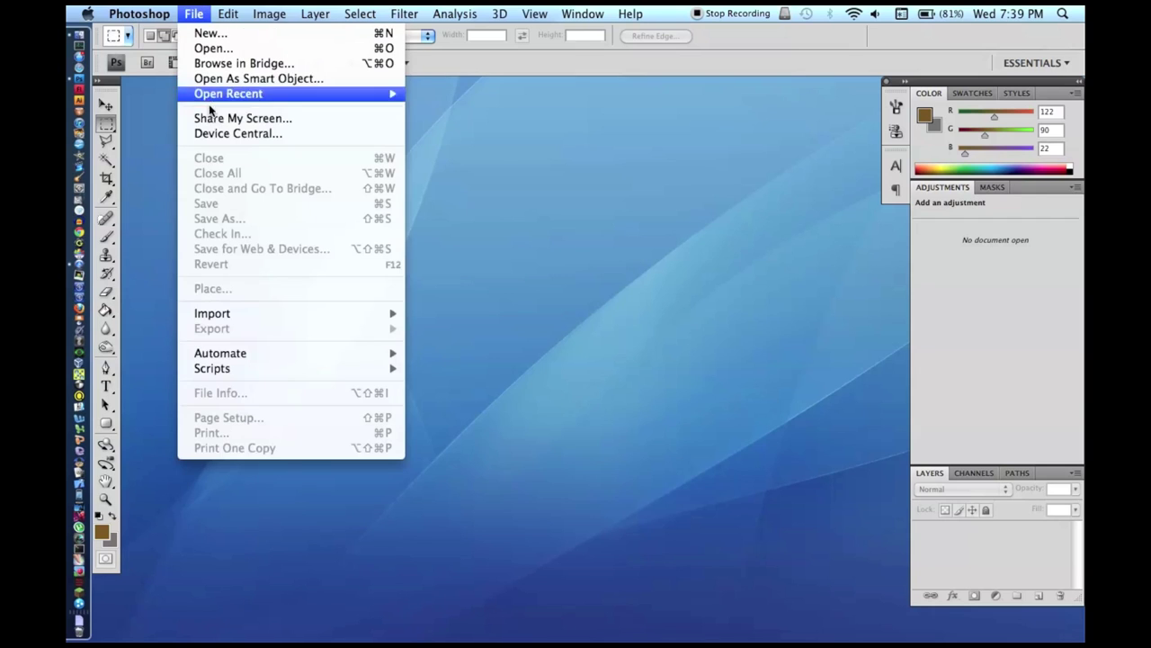
left_click(229, 36)
type("2000")
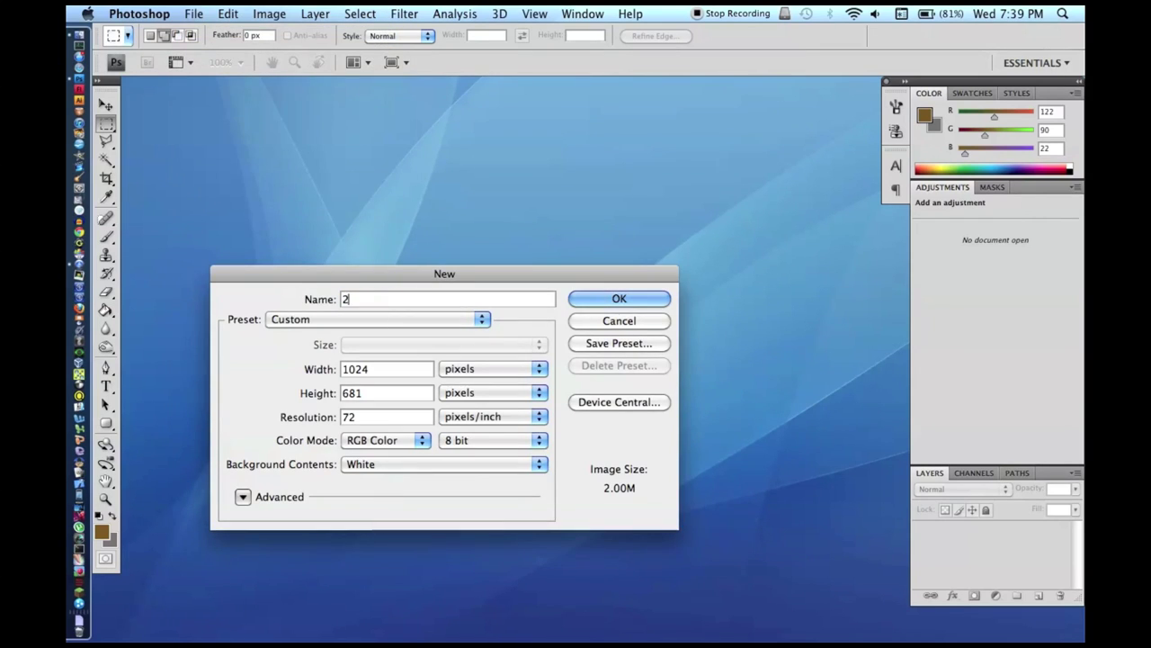
key("BackSpace")
key("BackSpace")
key("BackSpace")
key("BackSpace")
type("S[A")
key("BackSpace")
key("BackSpace")
type("PACE TUTORIAL")
key("Tab")
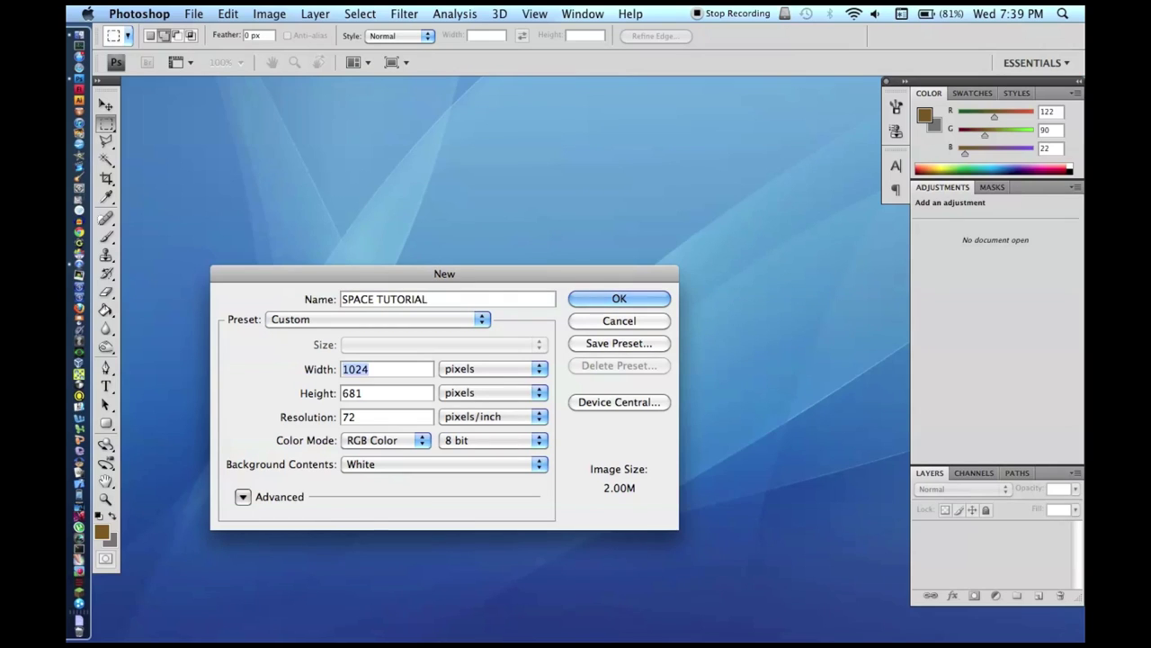
type("2000")
key("Tab")
type("2000")
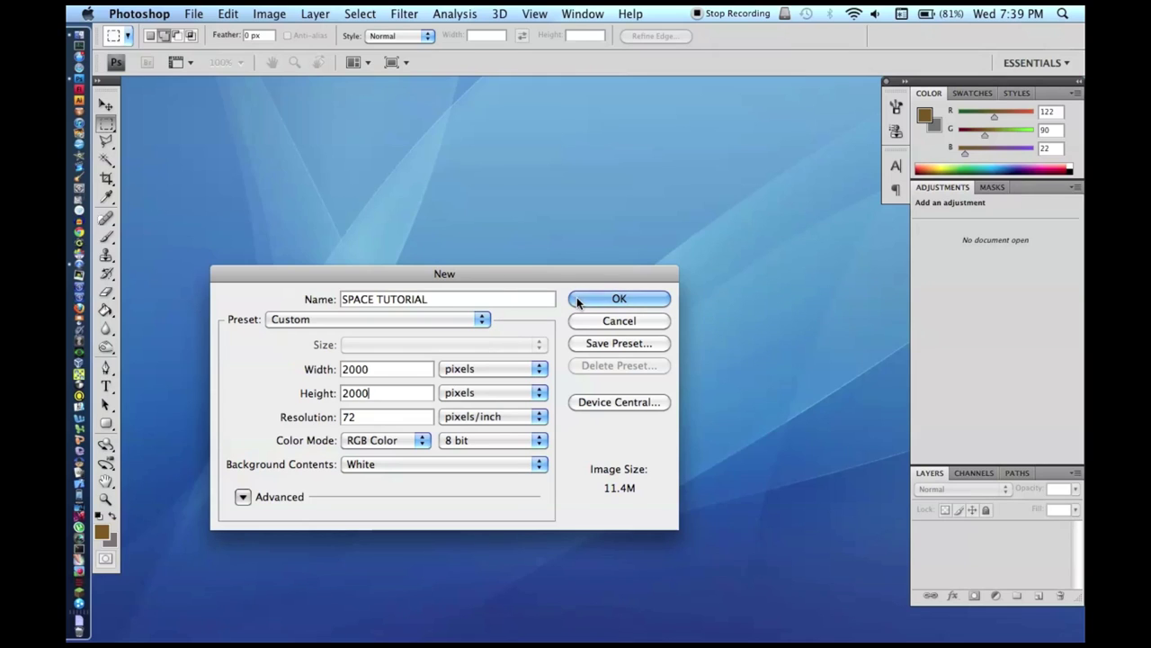
key("Return")
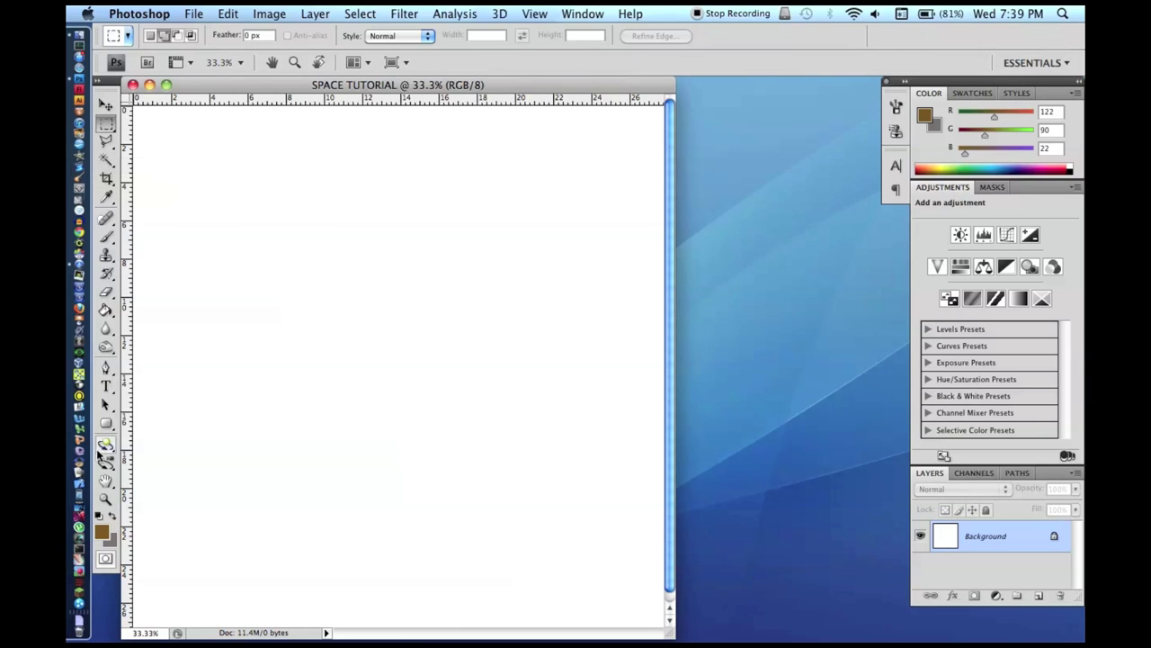
Step: Reset colours to black and white and fill the canvas black with the Paint Bucket
left_click(106, 312)
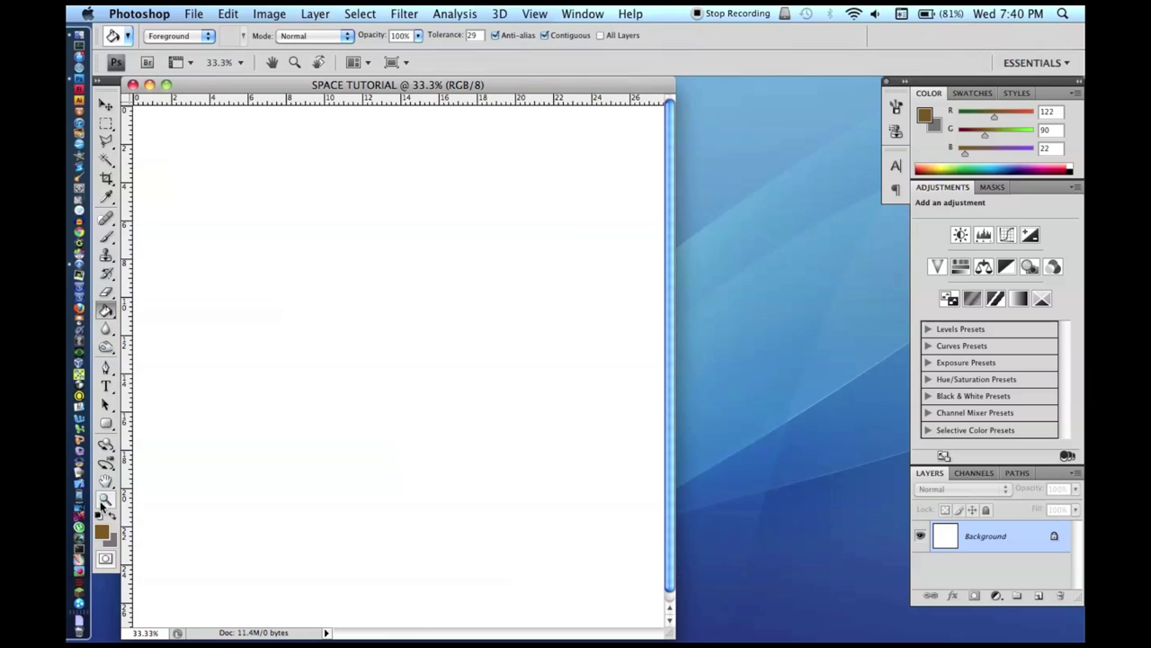
left_click(105, 498)
left_click(100, 516)
left_click(232, 466)
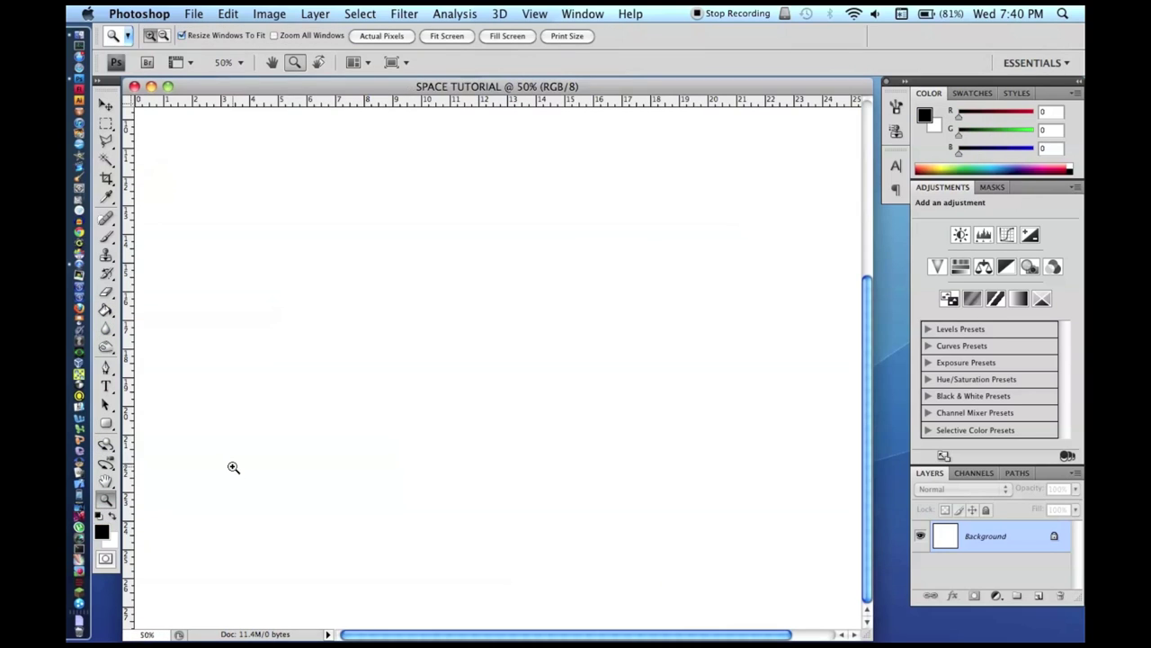
left_click(257, 429, "alt")
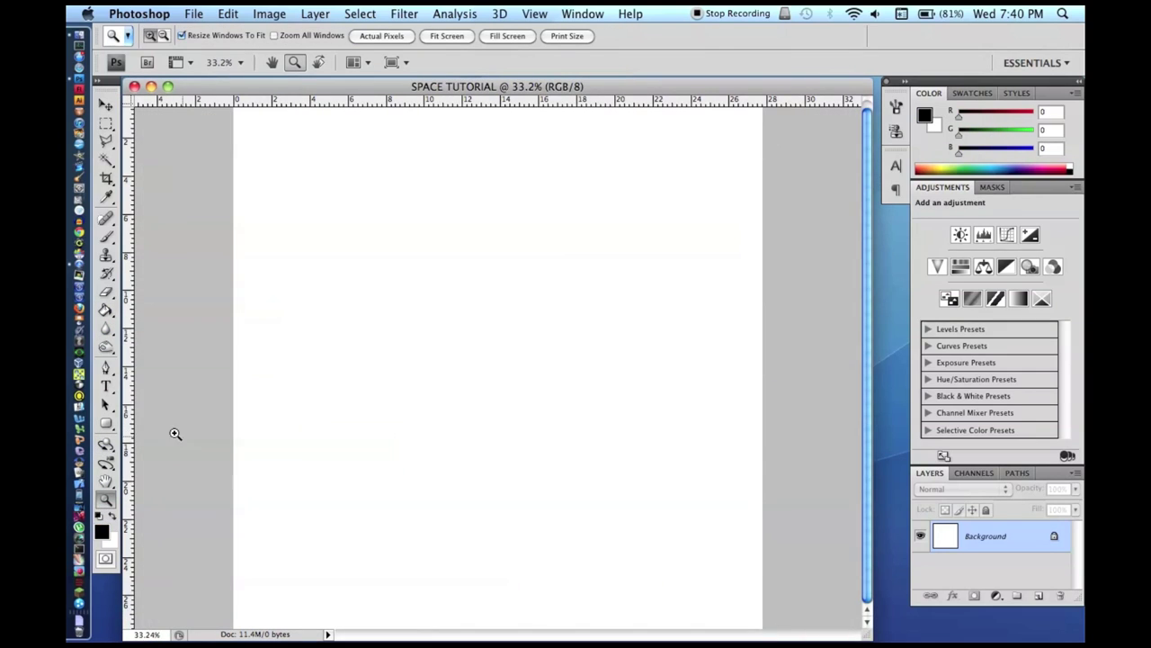
left_click(106, 311)
left_click(377, 480)
scroll(377, 480, "down", 2)
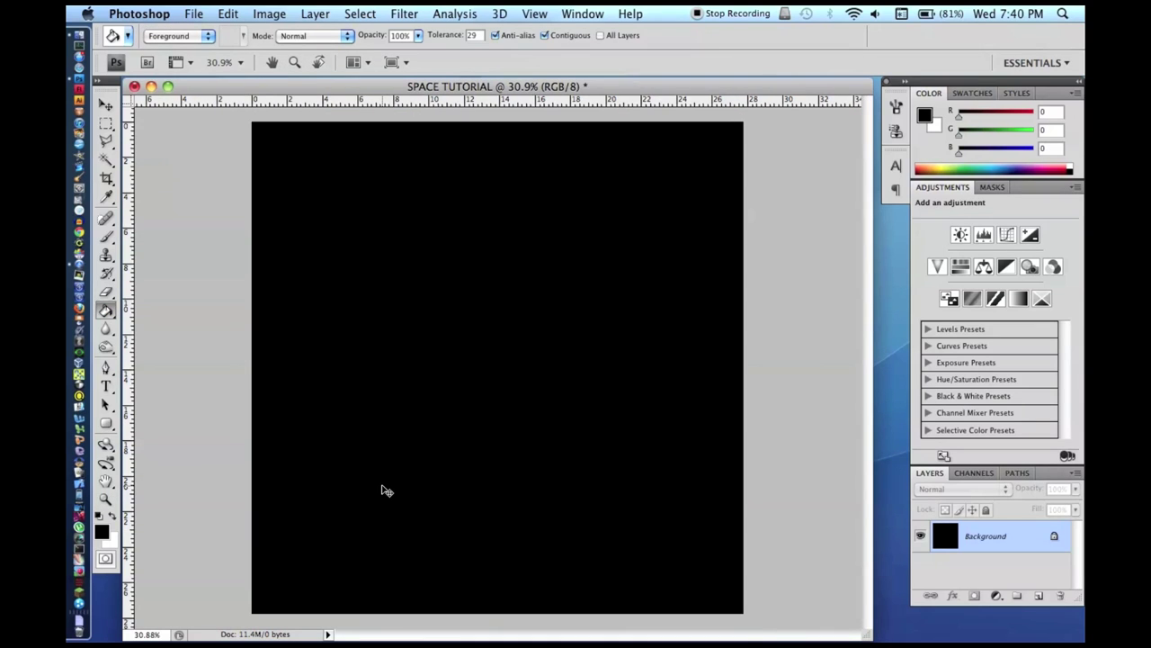
Step: Add an empty Layer 1 and choose the Brush with white as the paint colour
key("super+shift+n")
key("Return")
left_click(106, 236)
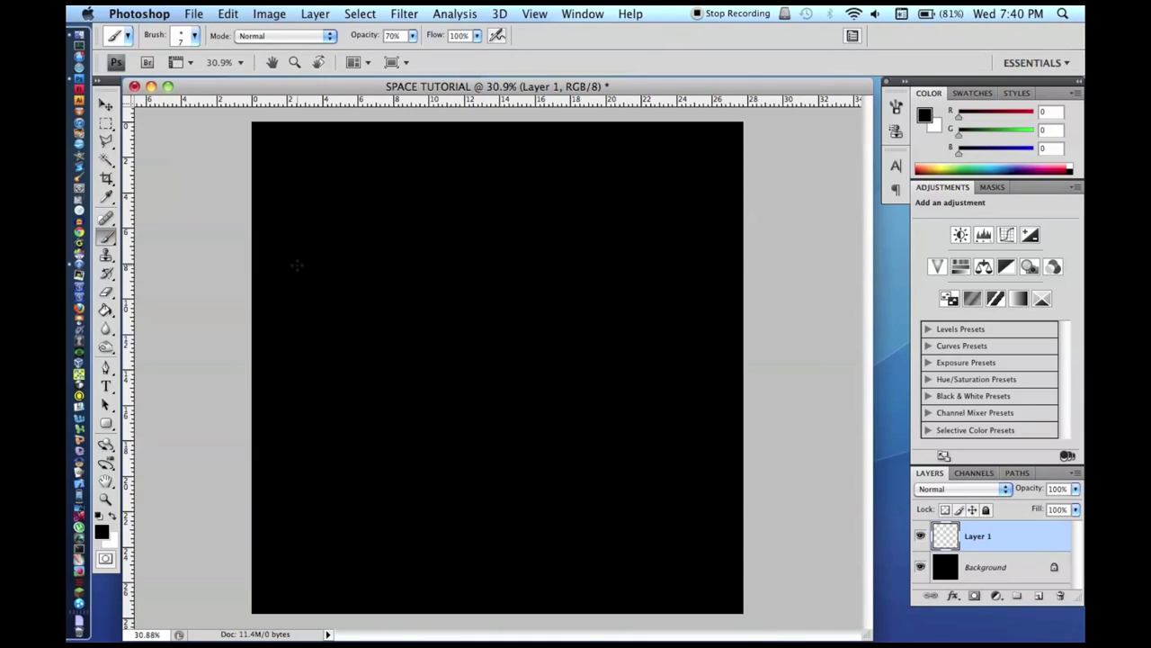
left_click(113, 516)
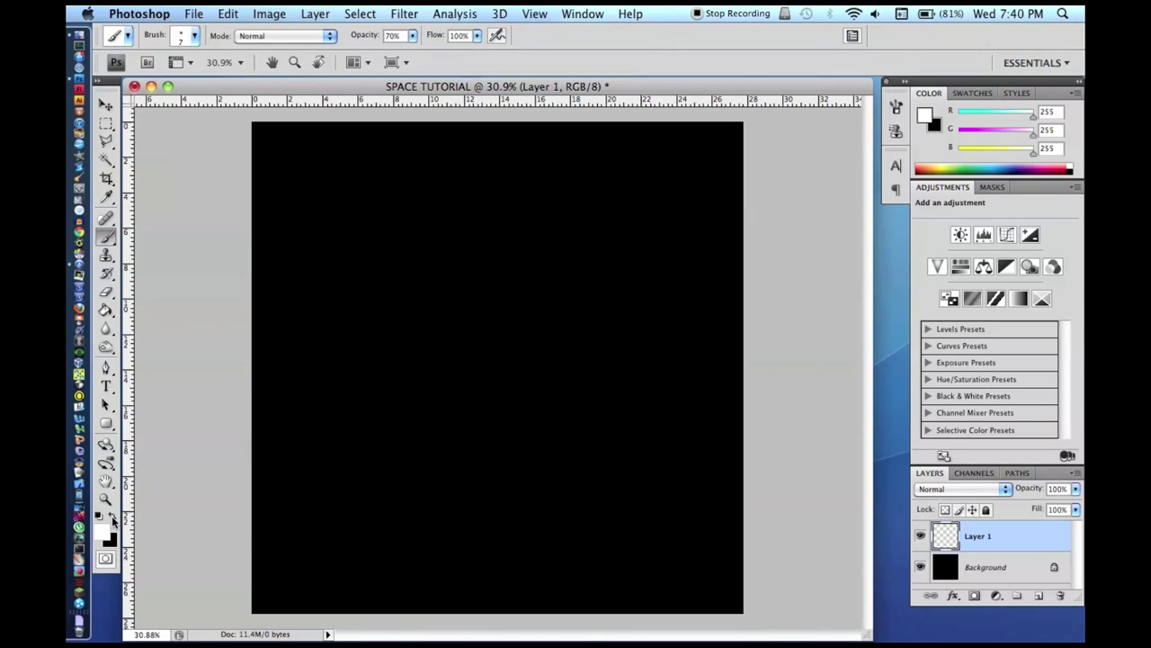
left_click(396, 12)
mouse_move(450, 205)
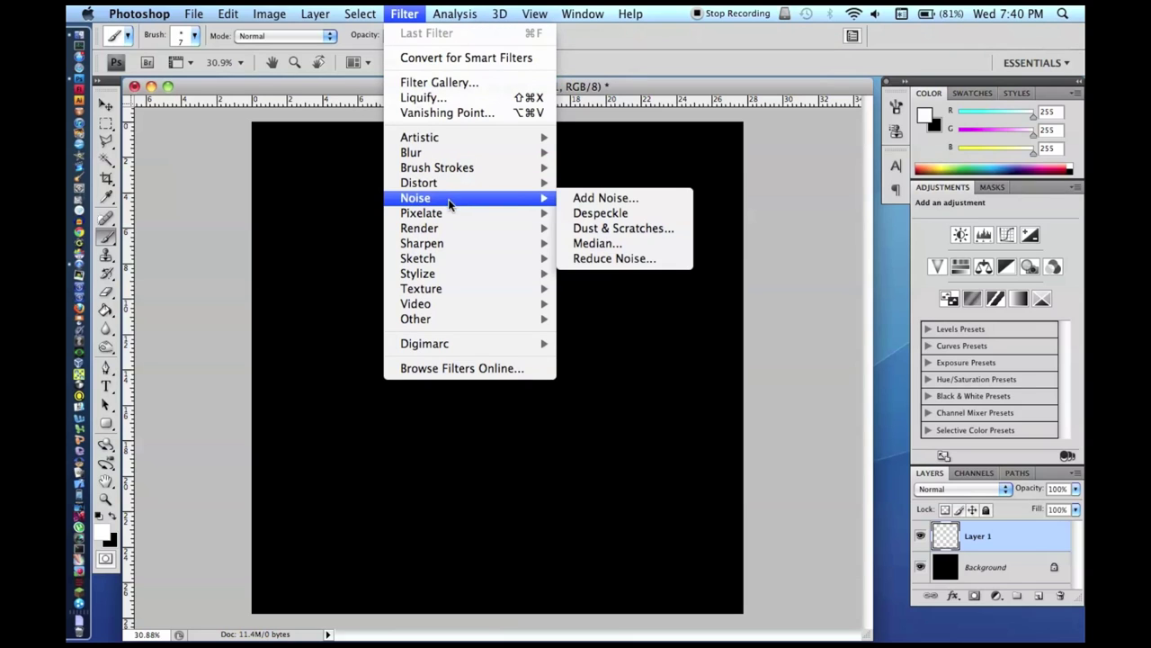
key("Escape")
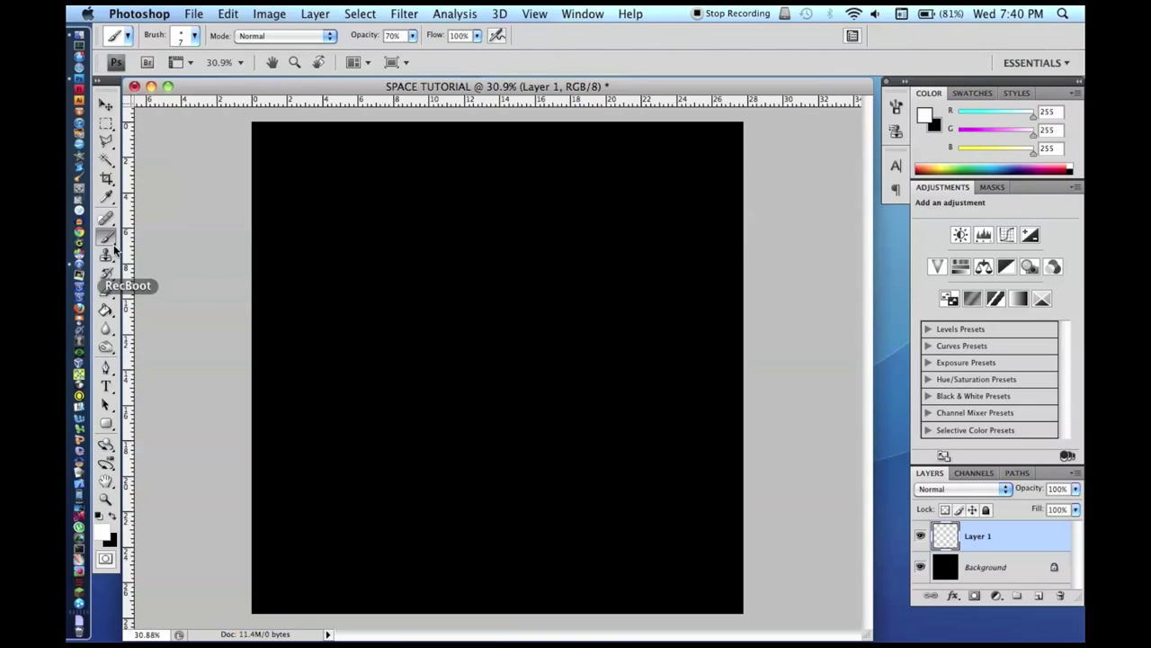
Step: Dab five small white star dots across the upper-left of Layer 1
left_click(329, 342)
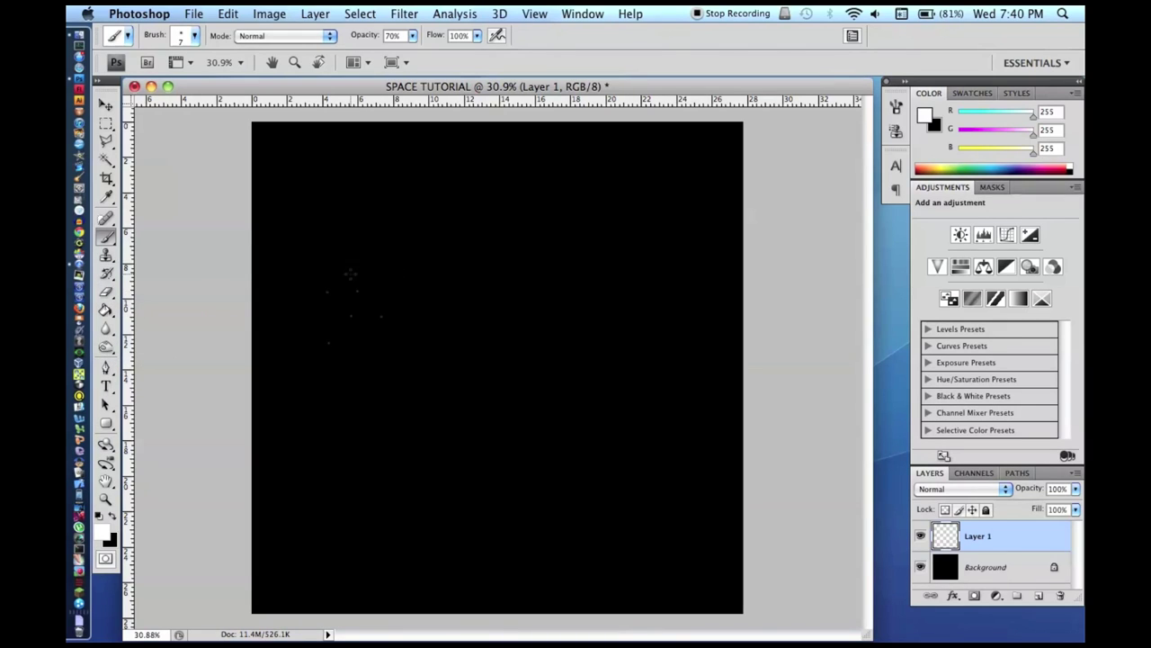
left_click(321, 221)
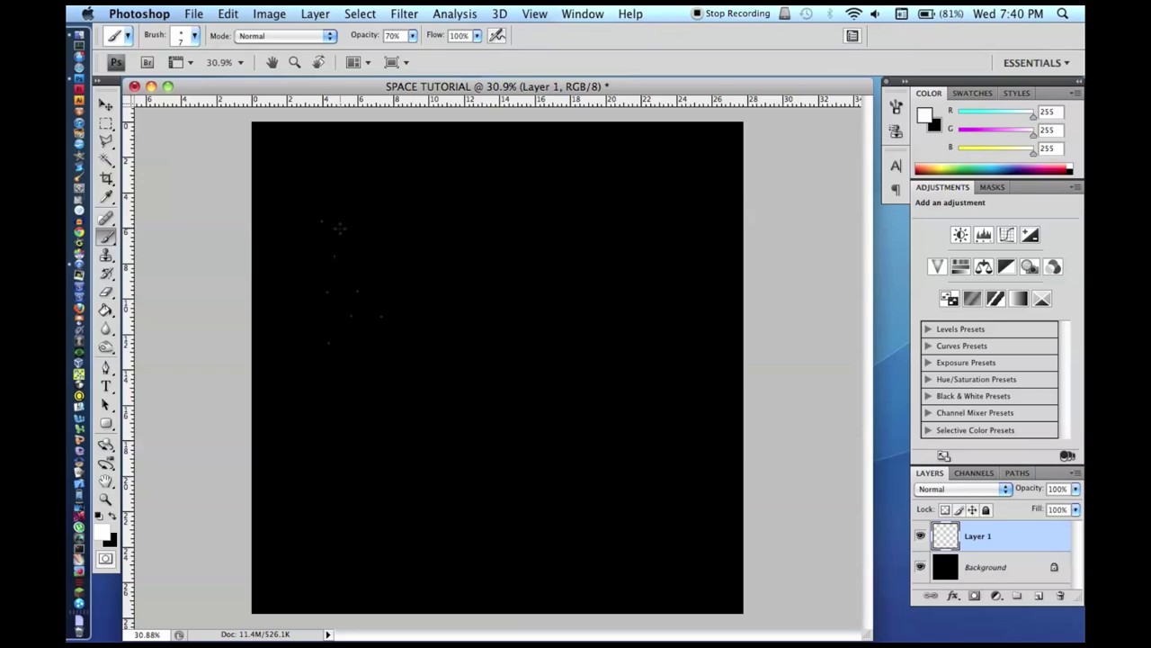
left_click(363, 236)
left_click(356, 207)
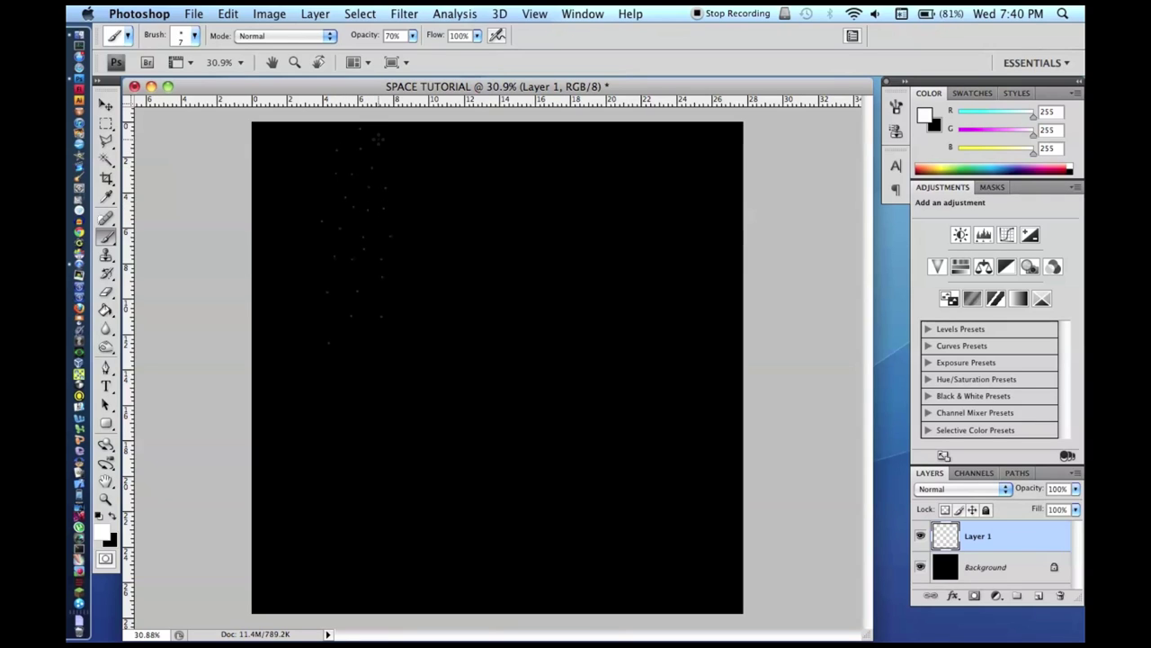
left_click(353, 138)
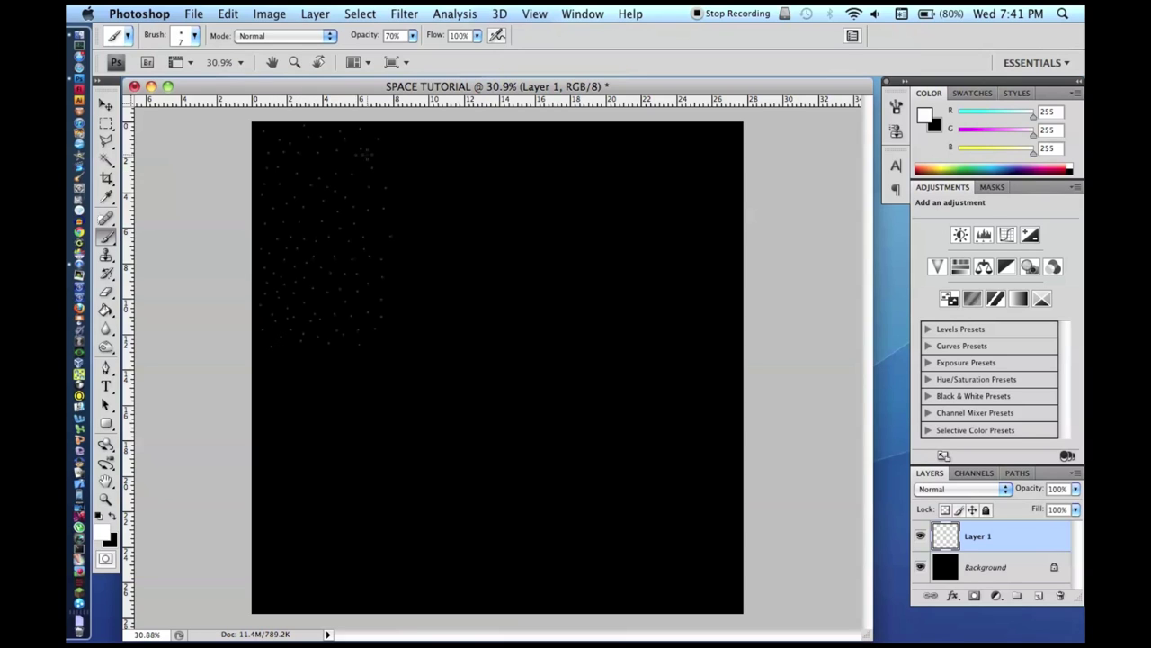
Step: Copy the star dots, paste three offset copies across the upper area, and merge them
key("super+a")
key("super+c")
key("super+v")
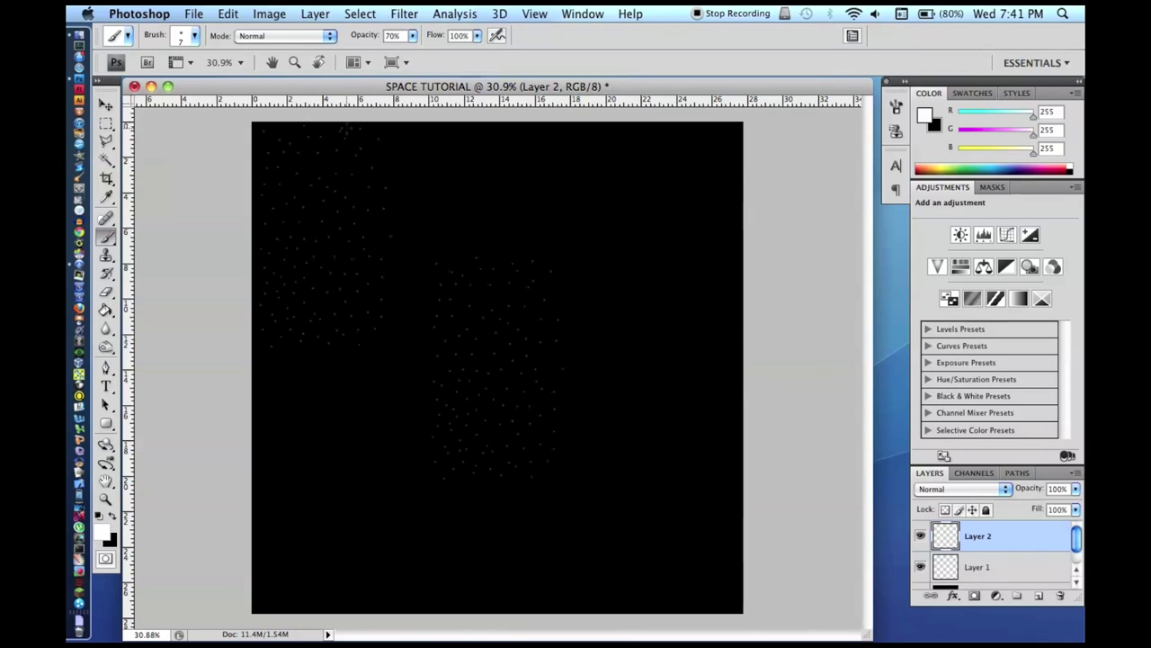
key("v")
left_click_drag(536, 424, 490, 296)
key("super+v")
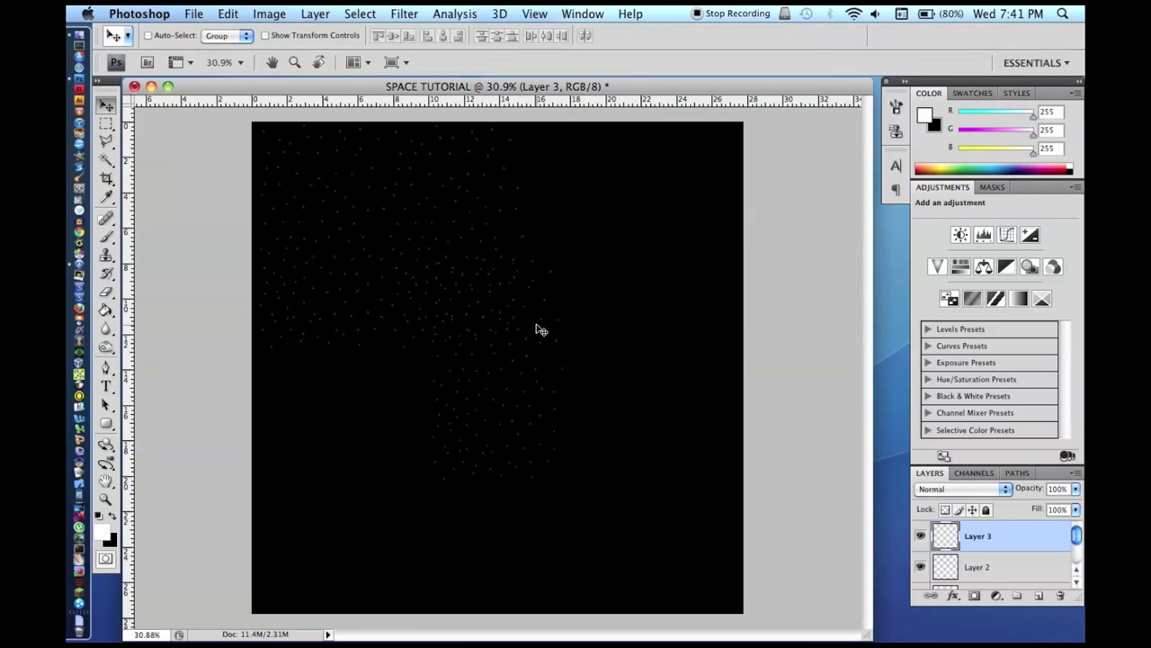
left_click_drag(633, 265, 617, 209)
key("super+v")
left_click_drag(560, 305, 529, 266)
key("super+e")
key("super+e")
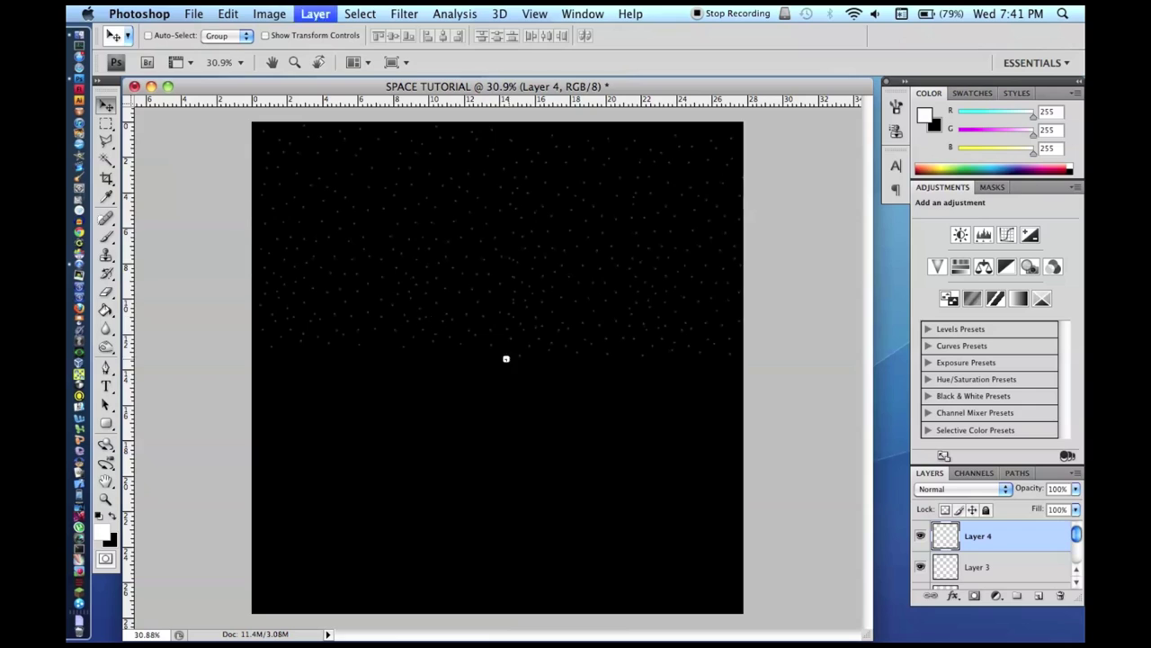
key("super+e")
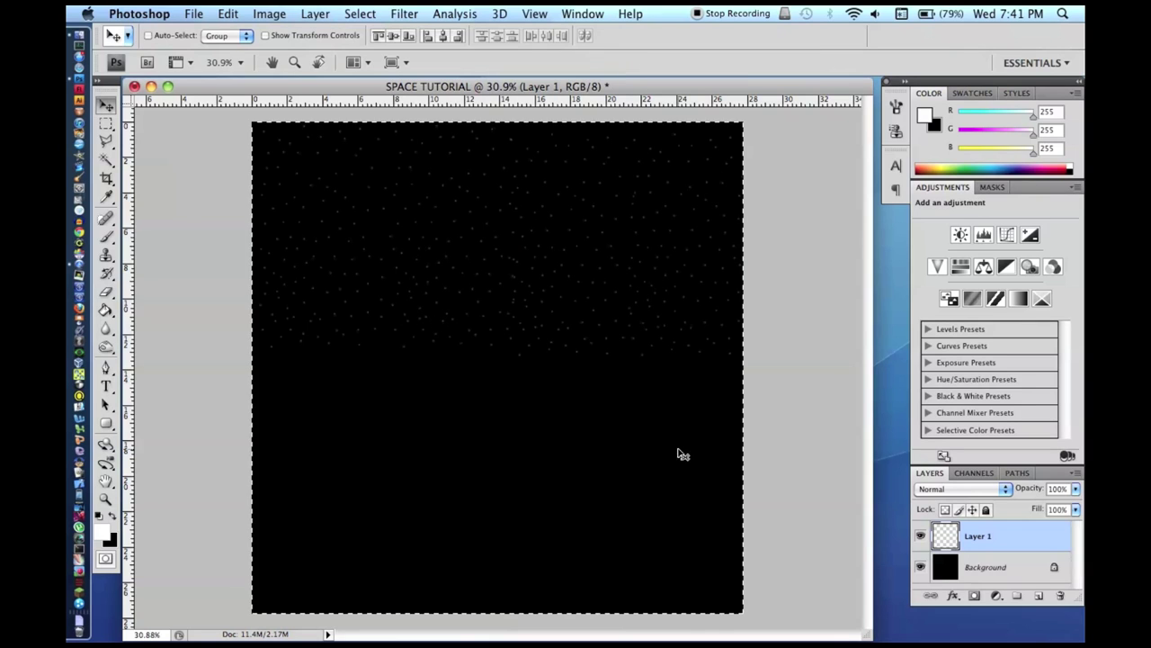
Step: Paste more star copies to fill the lower half and merge them into Layer 1
key("super+v")
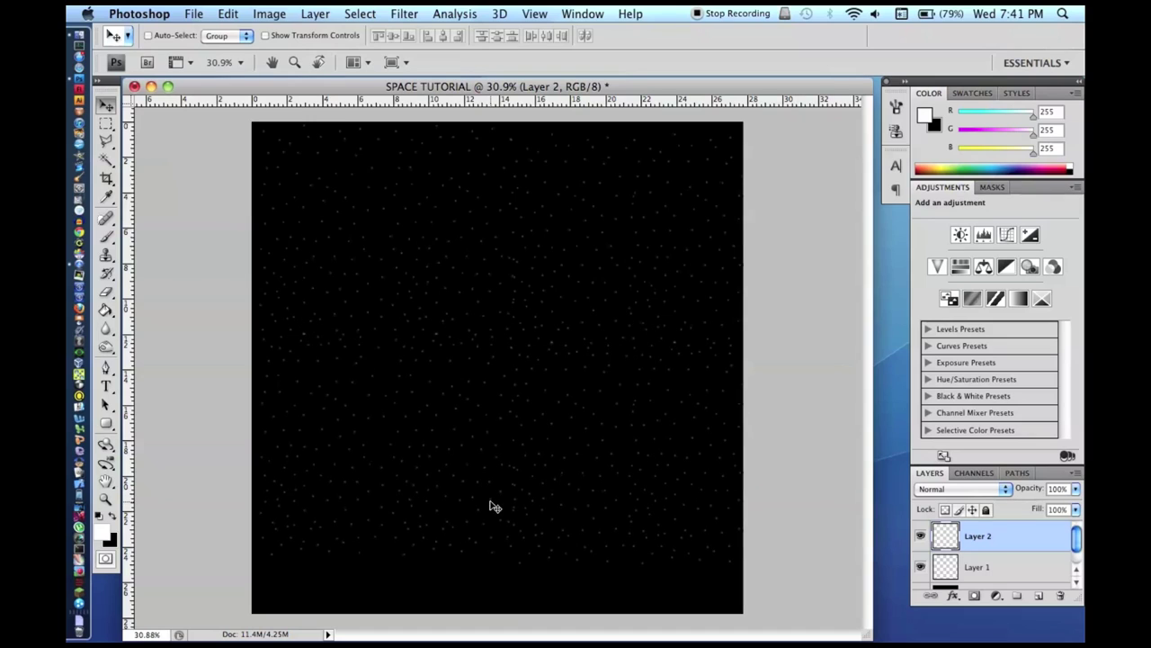
key("super+v")
left_click_drag(474, 303, 467, 557)
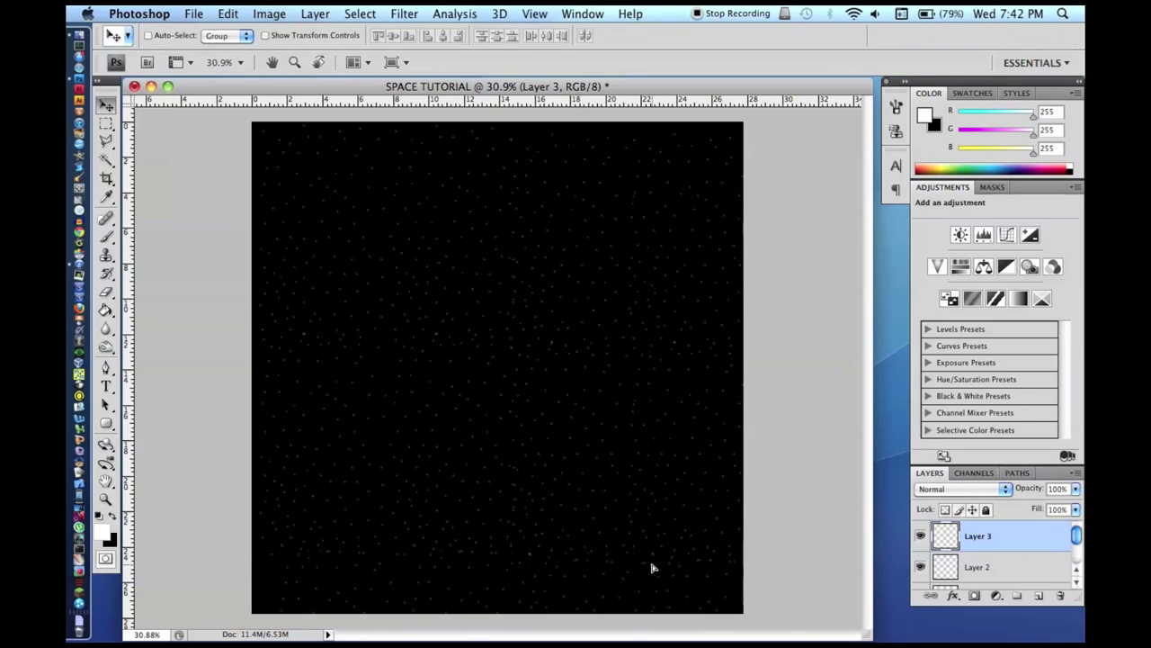
left_click(980, 573)
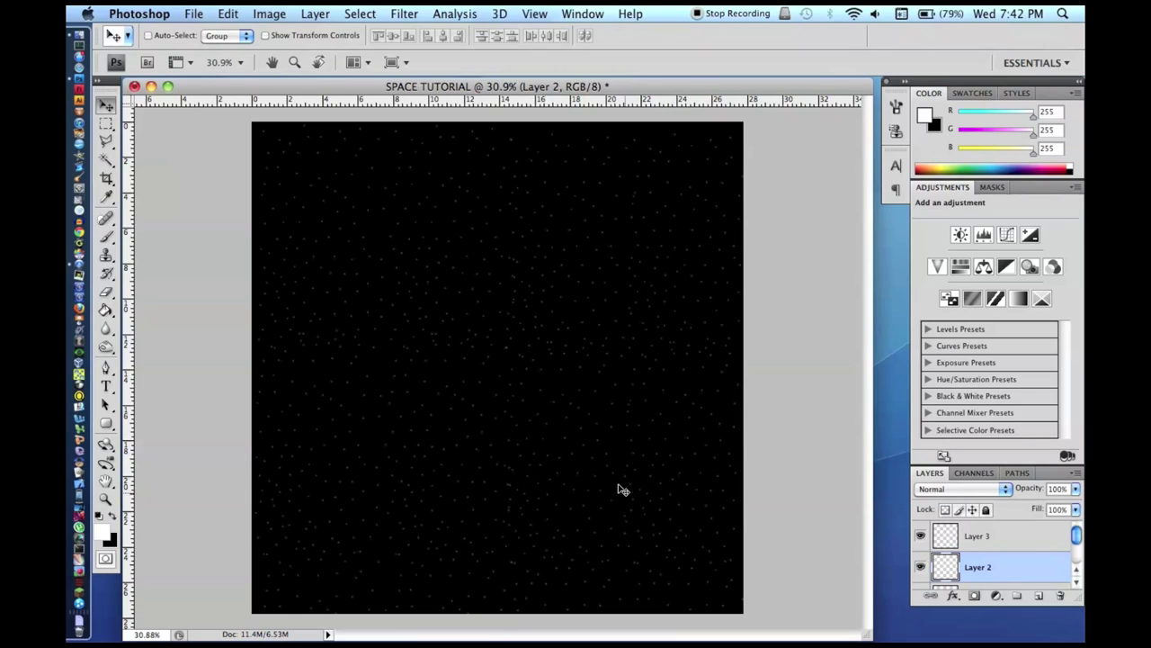
key("super+alt+z")
key("super+alt+z")
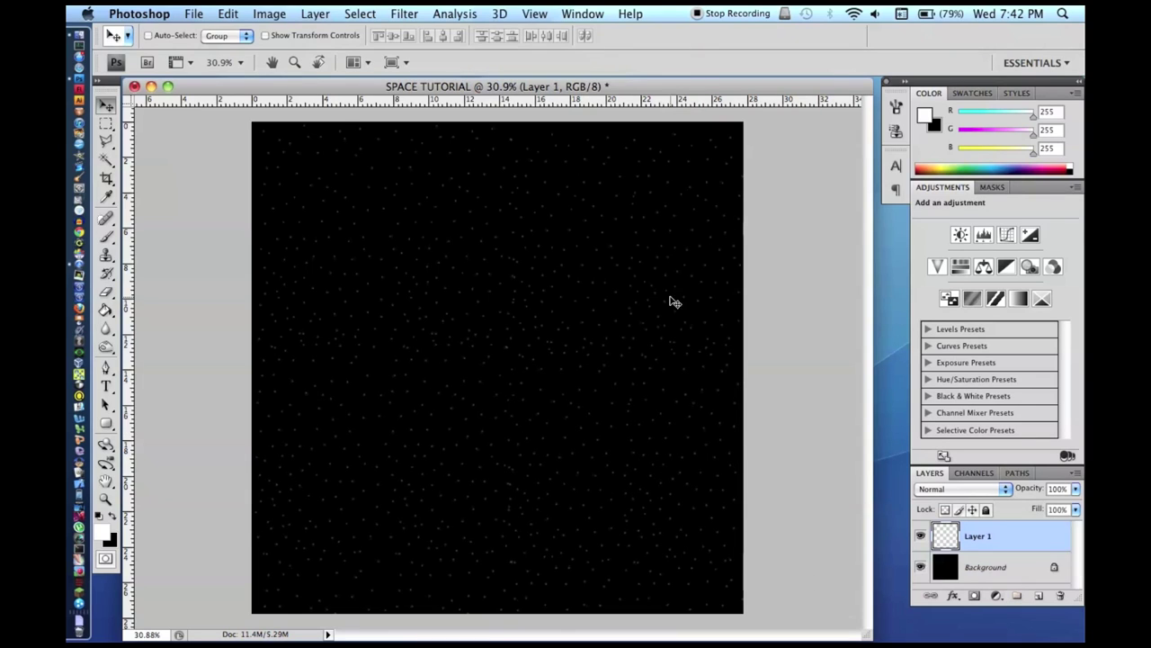
left_click(360, 14)
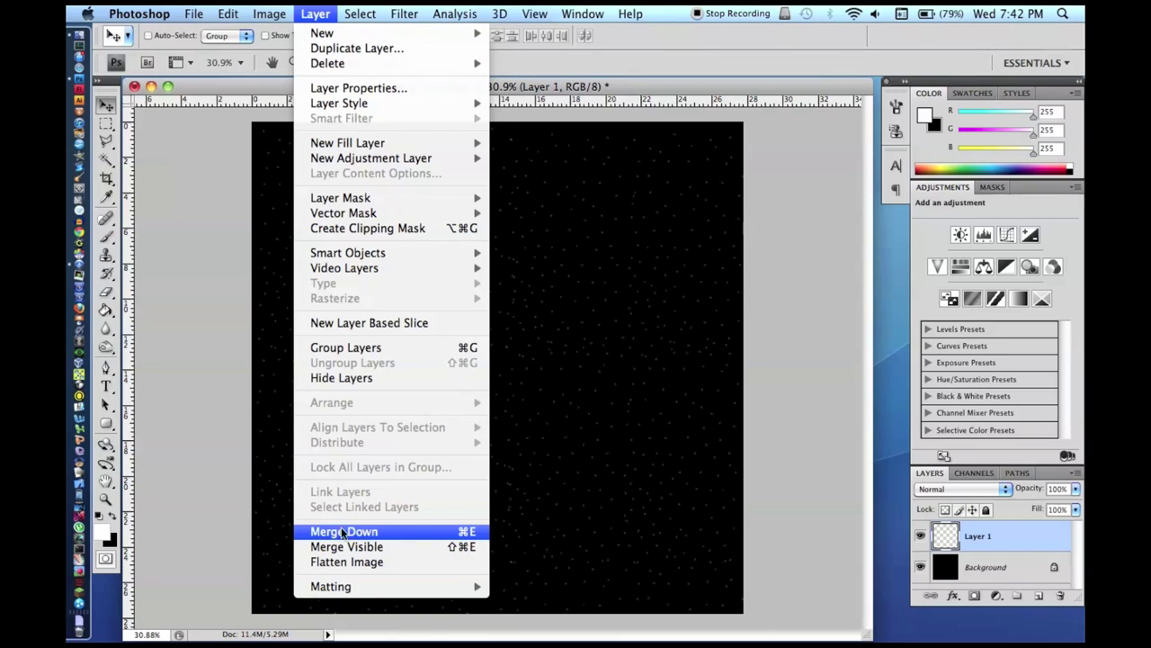
left_click(628, 471)
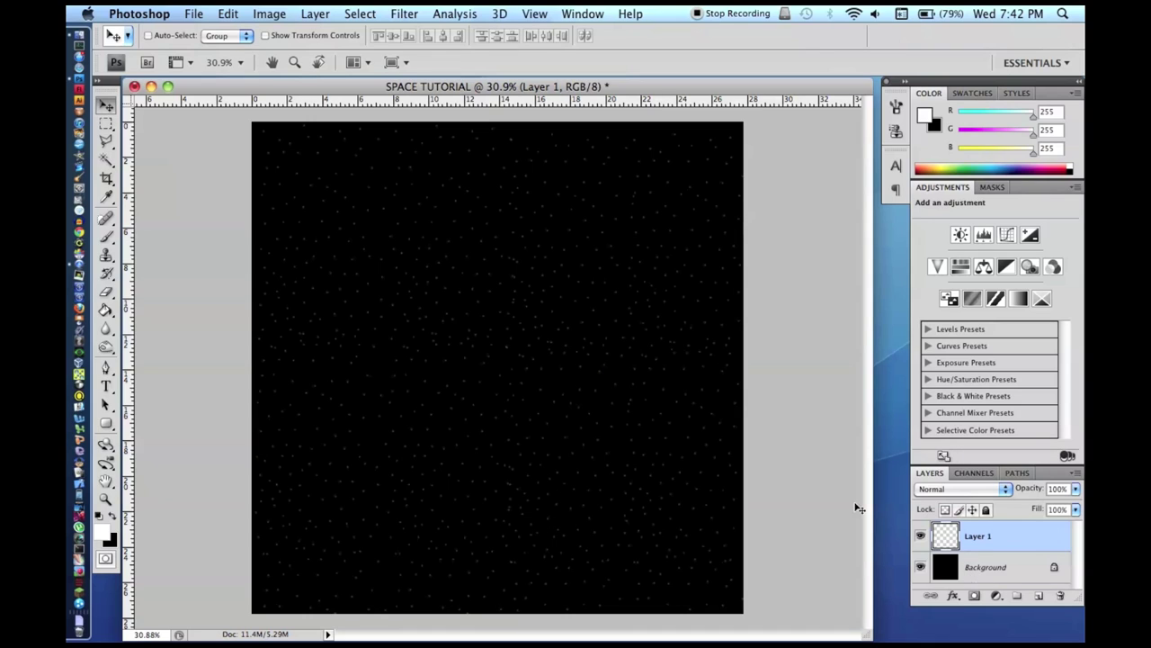
key("super+a")
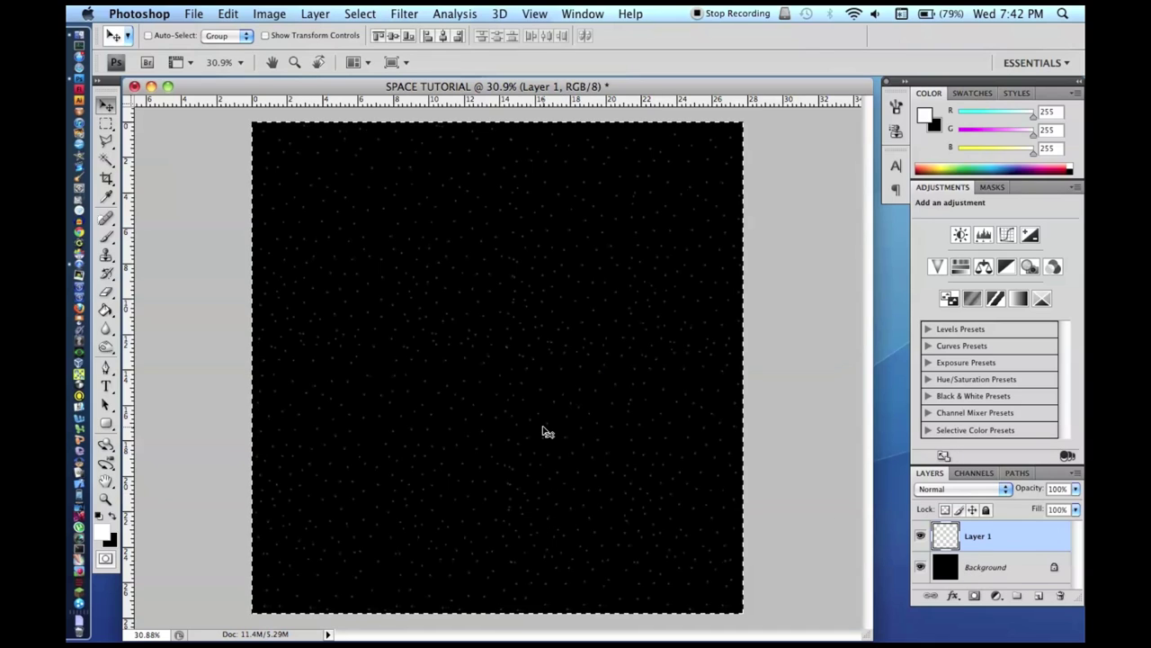
Step: Paste the star field onto a new Layer 2 and enlarge it to about 140%
key("shift+super+n")
key("Escape")
key("super+v")
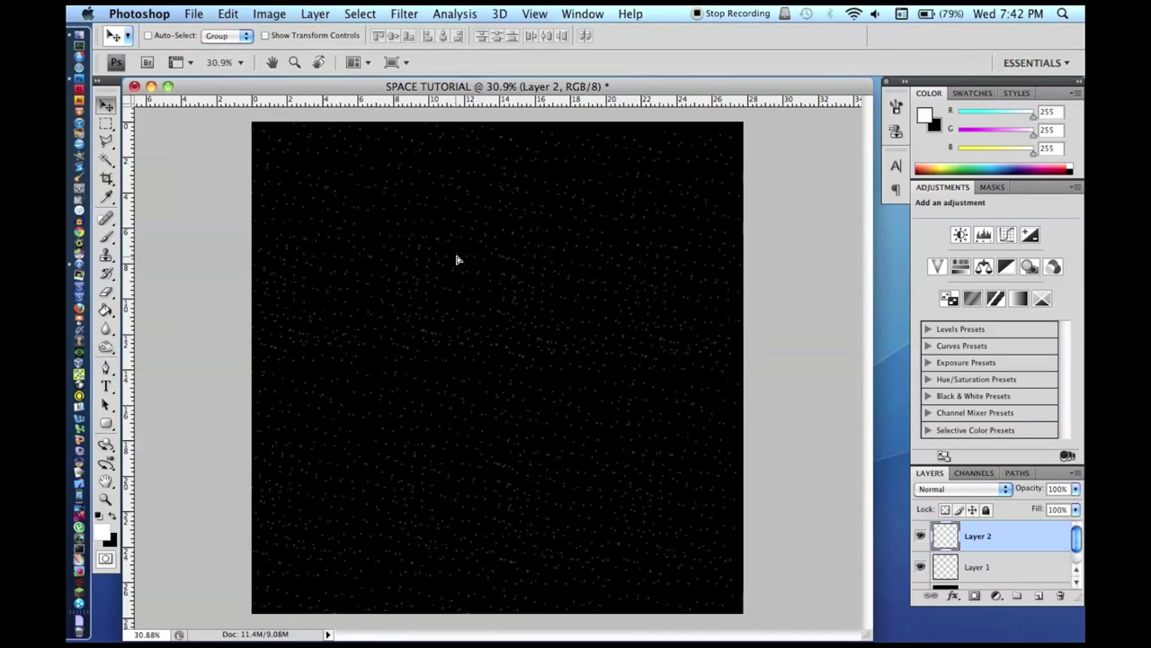
scroll(474, 351, "down", 2)
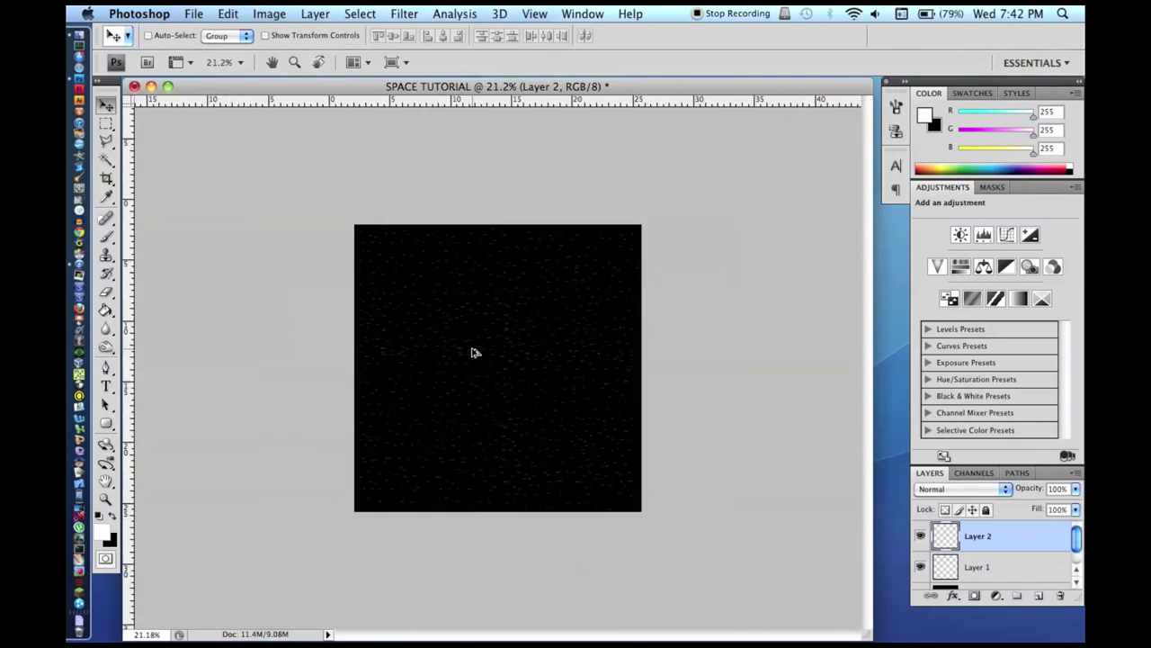
scroll(474, 351, "up", 1)
key("super+t")
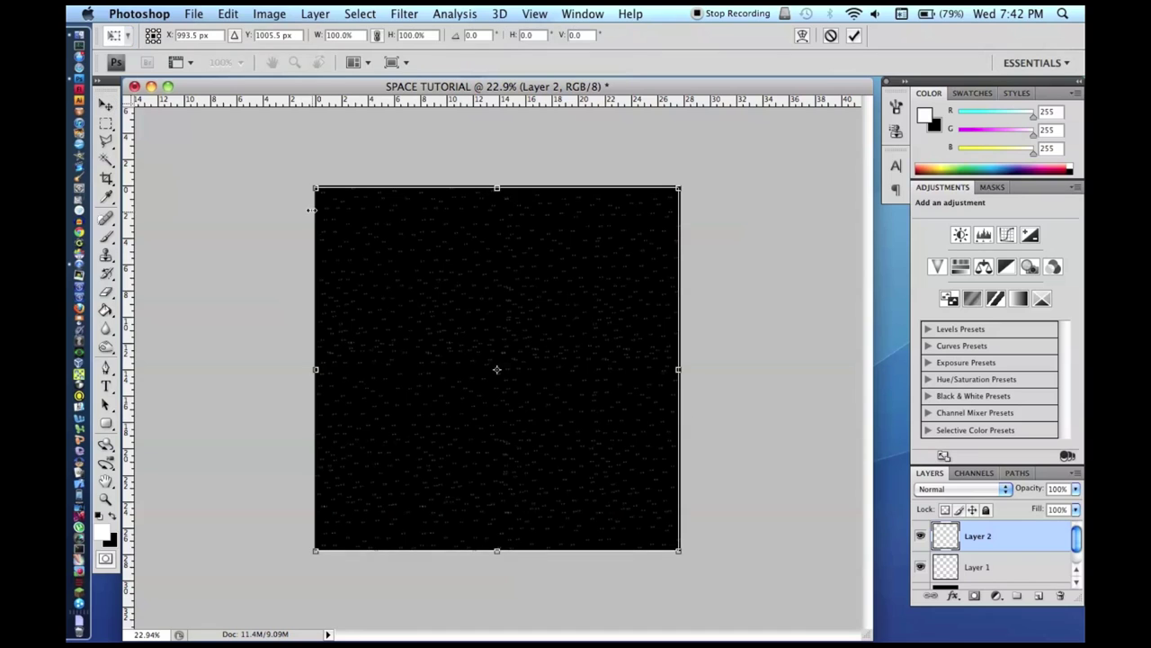
left_click_drag(310, 186, 177, 32)
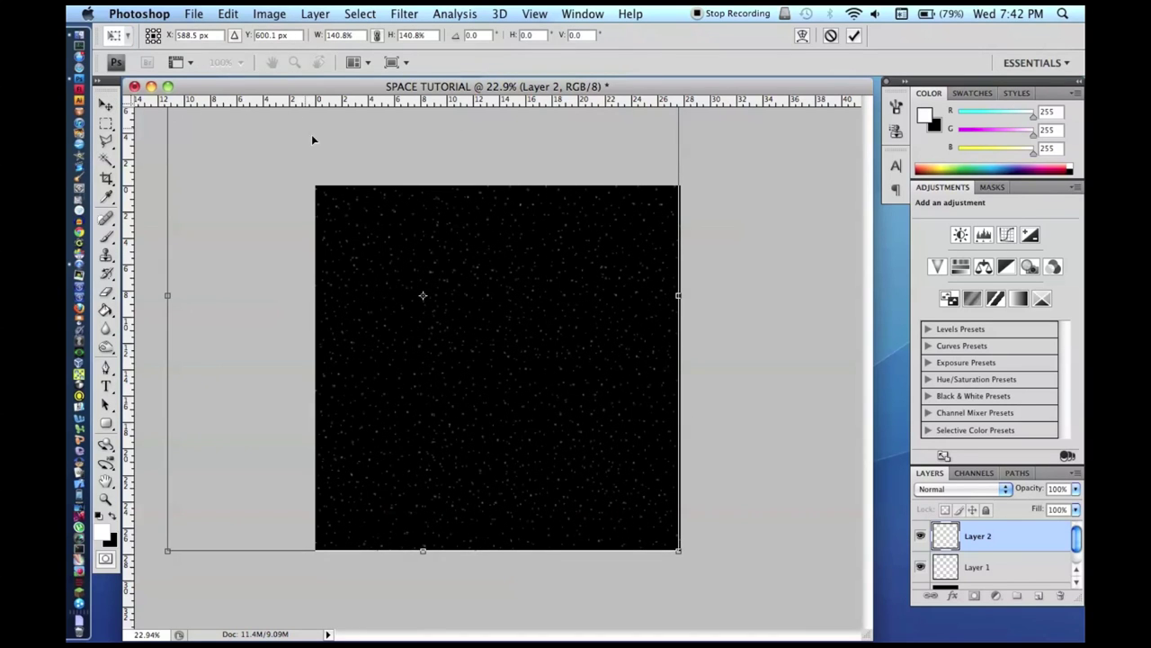
key("Return")
scroll(432, 281, "up", 3)
scroll(432, 284, "down", 1)
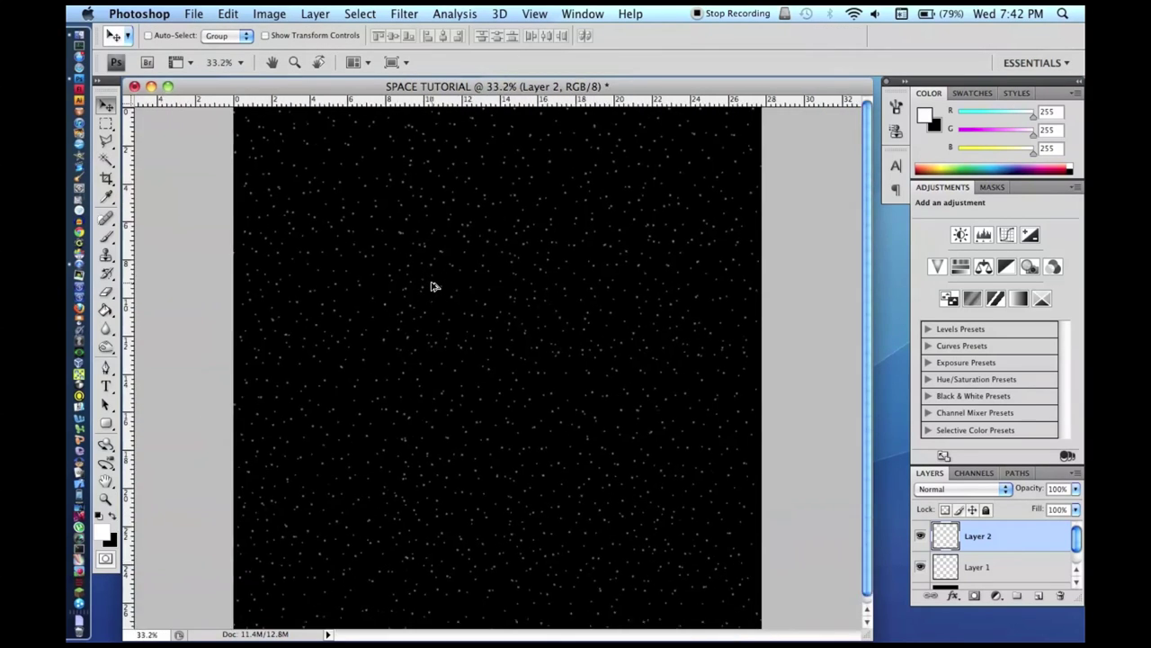
scroll(432, 286, "down", 3)
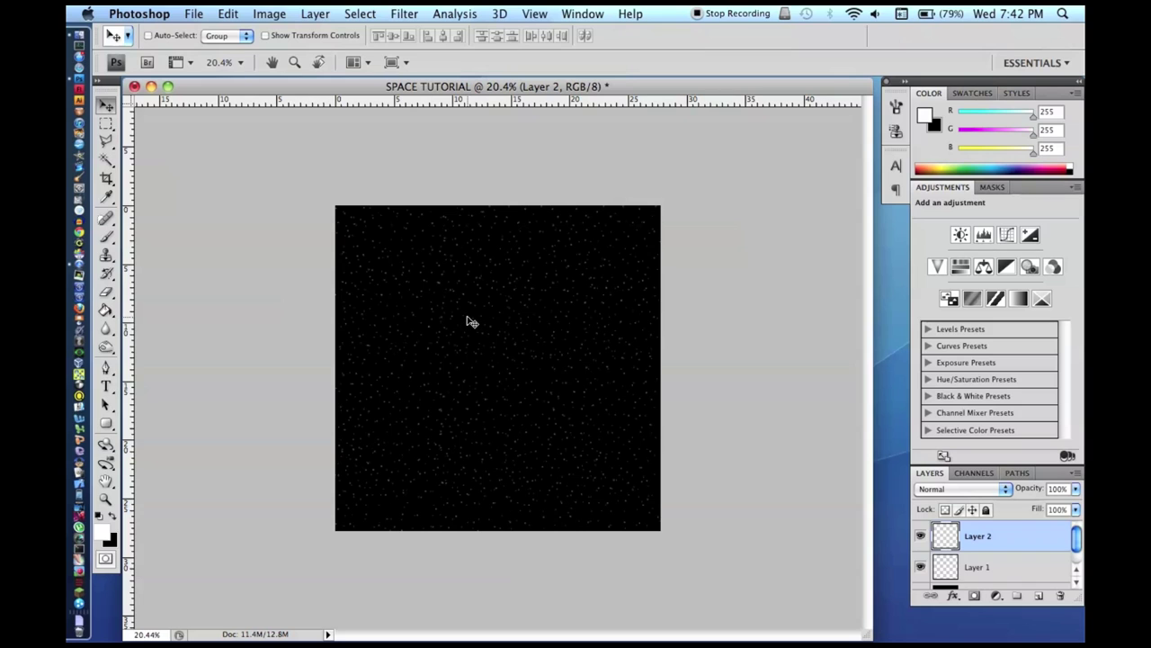
Step: Paste a Layer 3 copy of the stars and scale it up beyond the canvas
key("super+a")
key("super+c")
key("super+v")
scroll(467, 320, "down", 2)
key("super+t")
left_click_drag(609, 257, 699, 124)
key("Return")
scroll(565, 295, "up", 3)
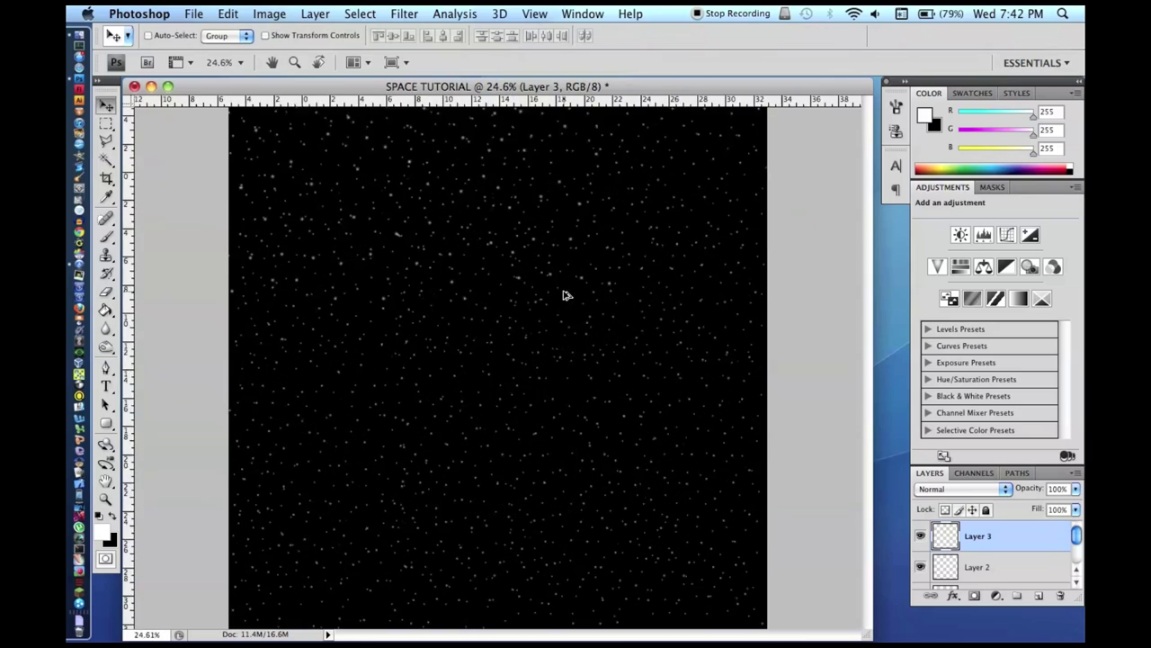
scroll(566, 295, "down", 2)
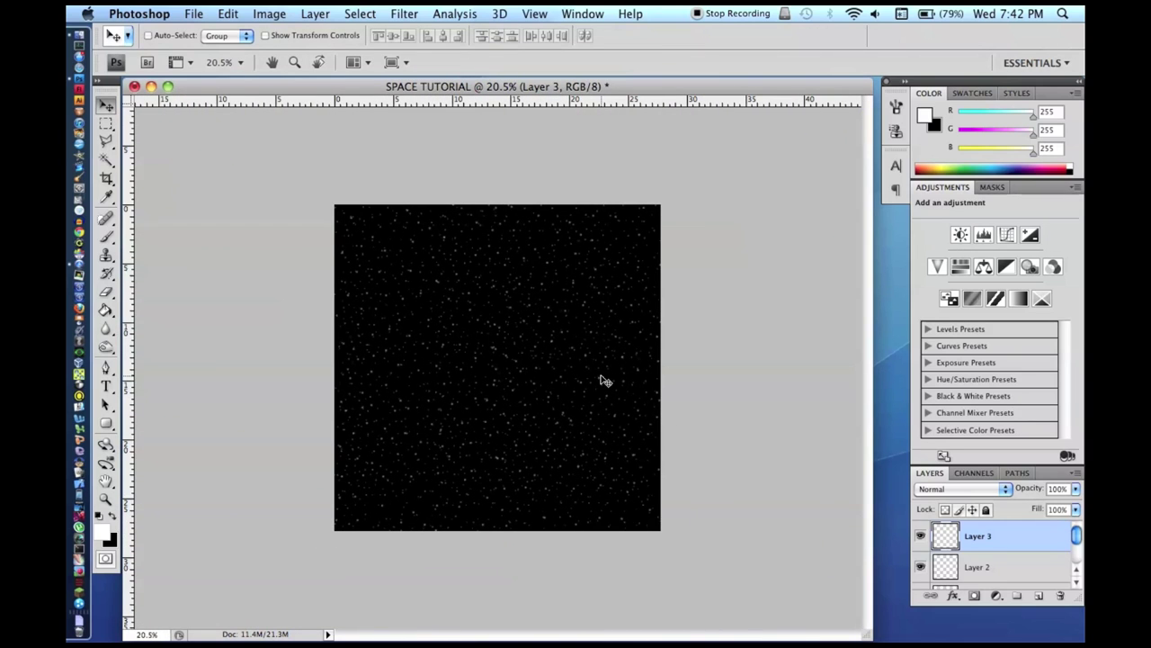
scroll(606, 380, "down", 1)
Step: Paste a Layer 4 copy of the stars and enlarge it toward the upper left
key("super+a")
key("super+c")
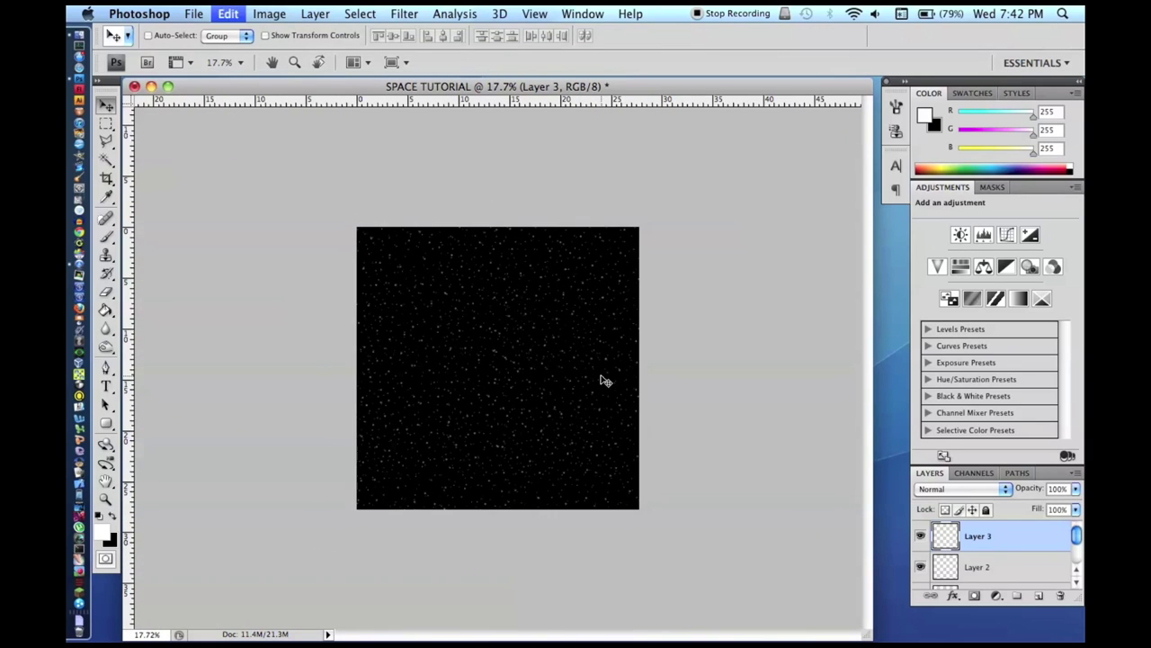
key("super+v")
key("super+t")
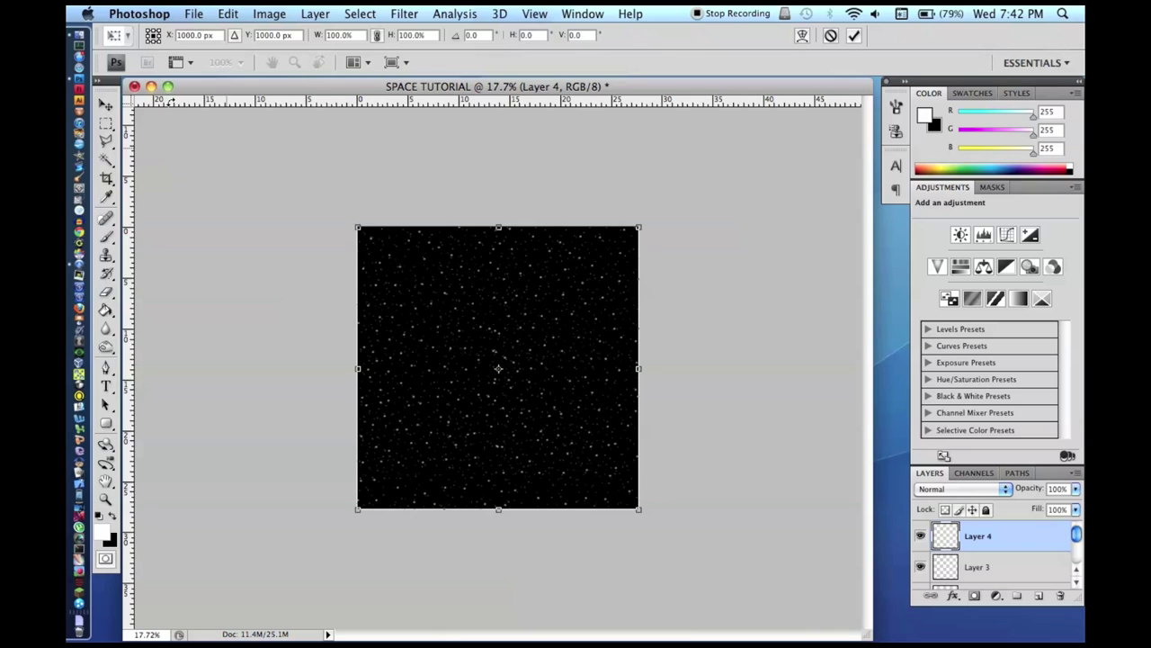
left_click_drag(358, 223, 137, 106)
key("Return")
Step: Enlarge the Layer 5 stars to about 129%
scroll(403, 464, "up", 3)
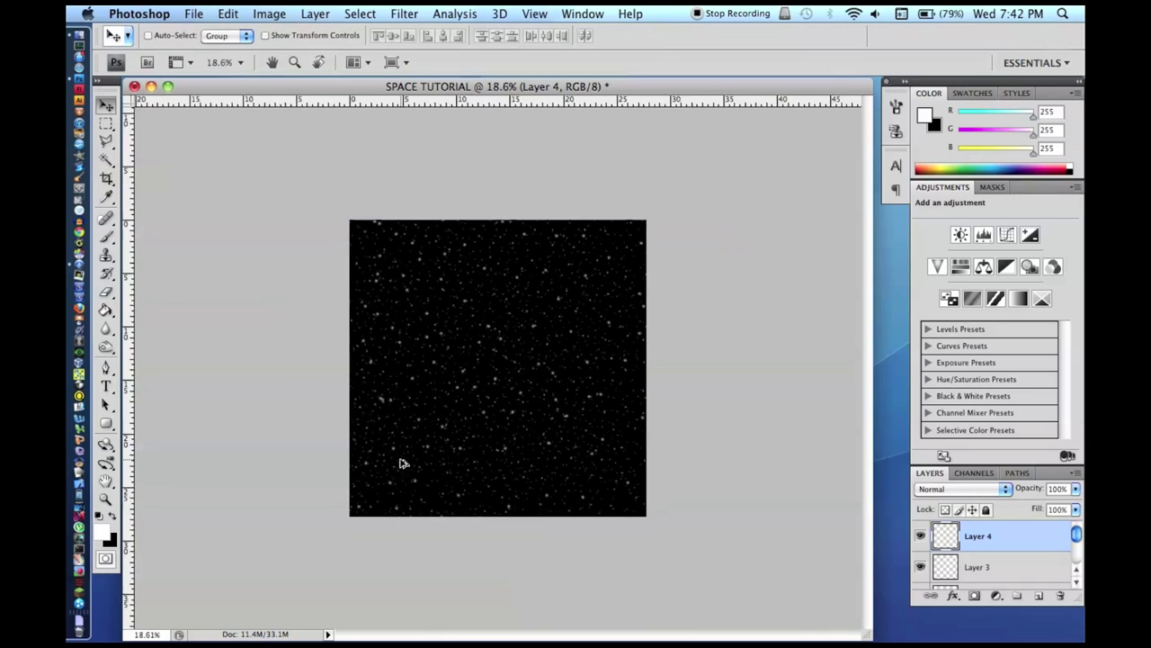
scroll(402, 464, "down", 2)
scroll(402, 464, "up", 2)
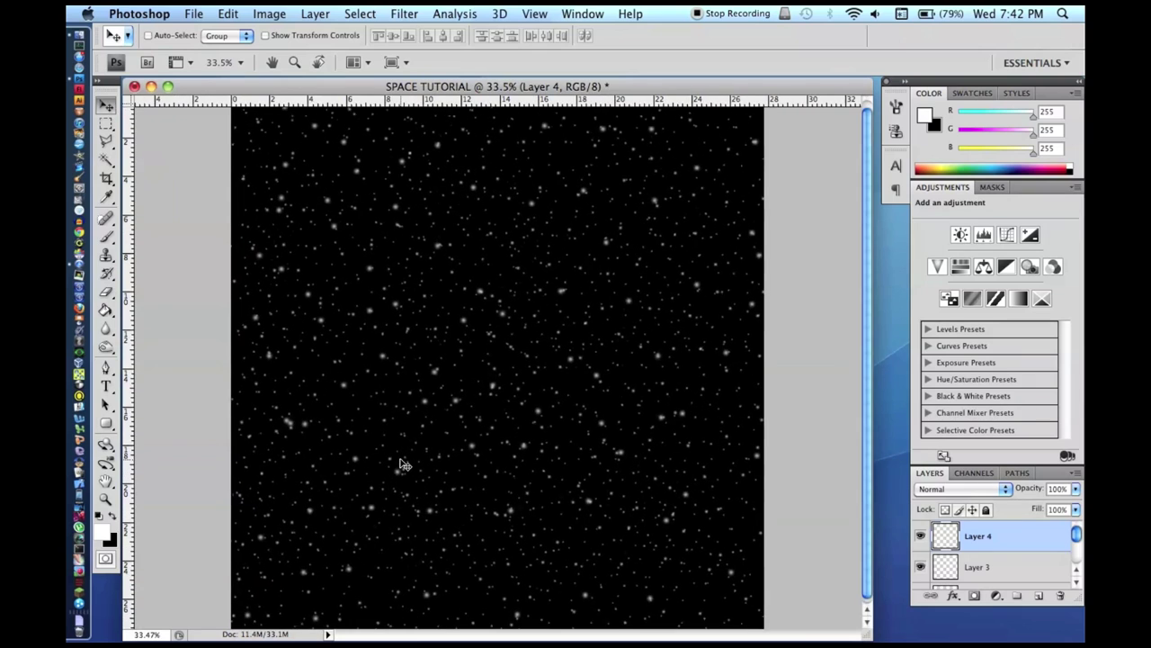
scroll(402, 463, "down", 1)
scroll(402, 463, "down", 1)
scroll(402, 464, "down", 1)
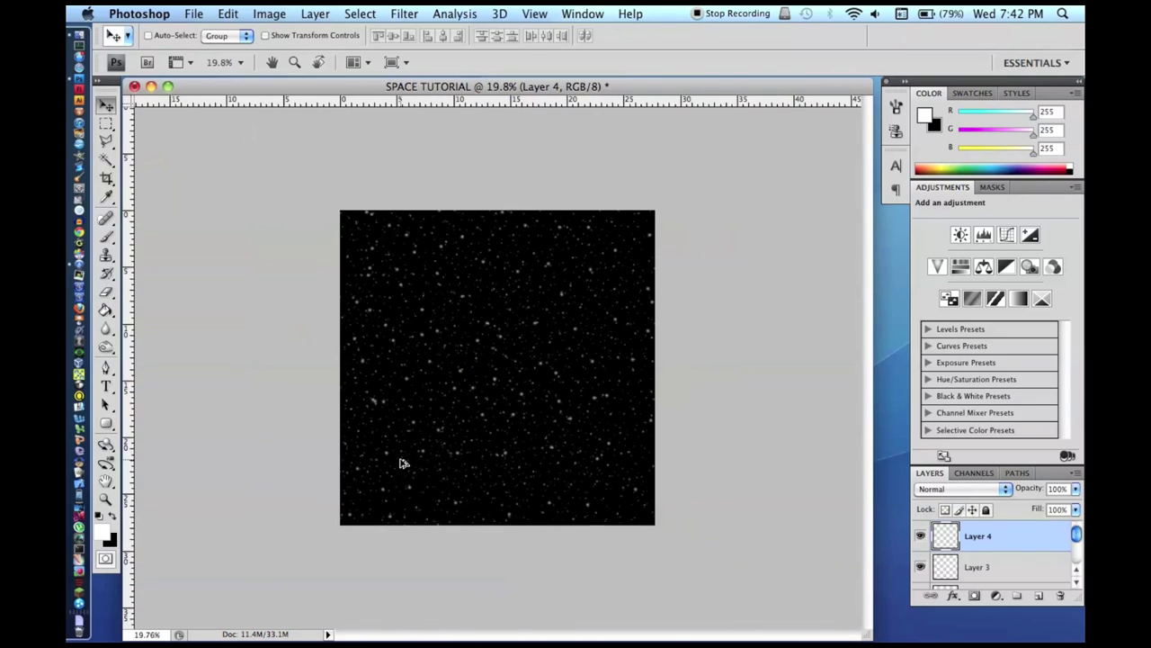
scroll(535, 492, "down", 1)
key("super+t")
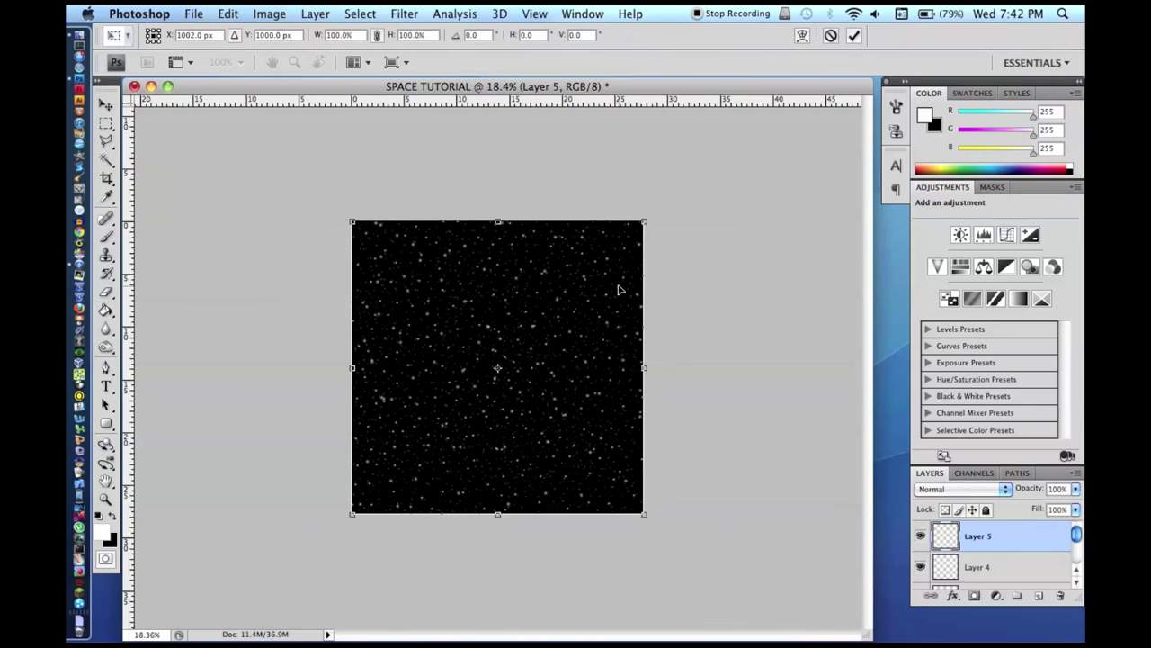
left_click_drag(646, 216, 719, 126)
key("Return")
scroll(584, 330, "up", 3)
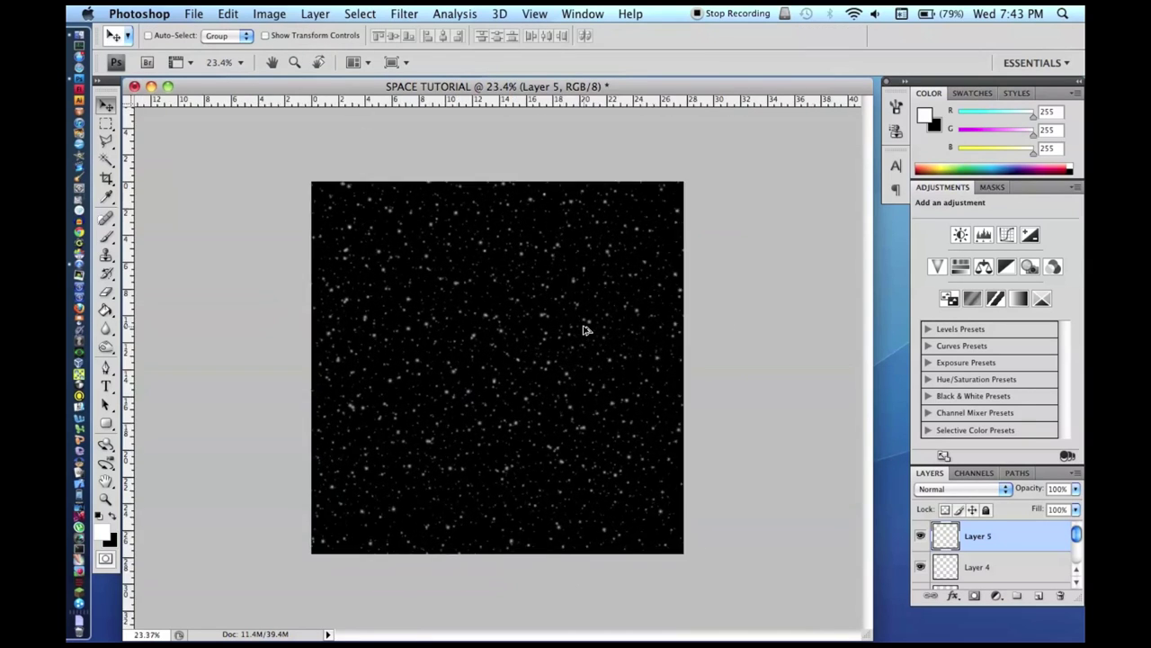
Step: Set Layer 4 to 60% opacity and merge the star layers down into Layer 1
scroll(585, 329, "down", 3)
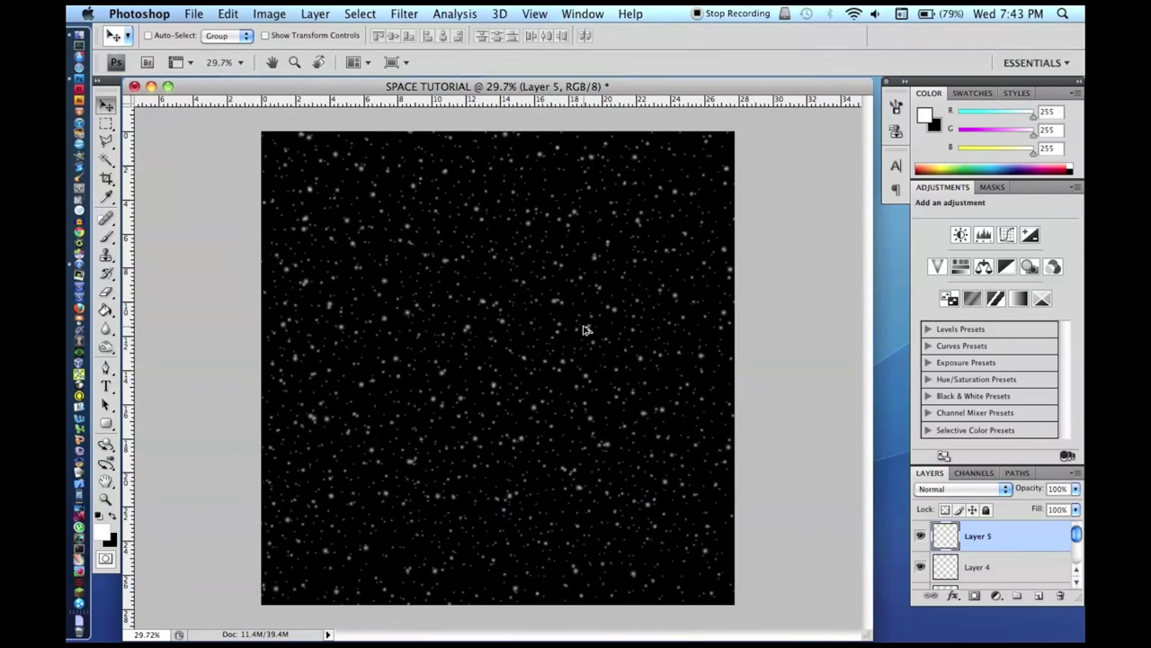
scroll(1043, 556, "down", 3)
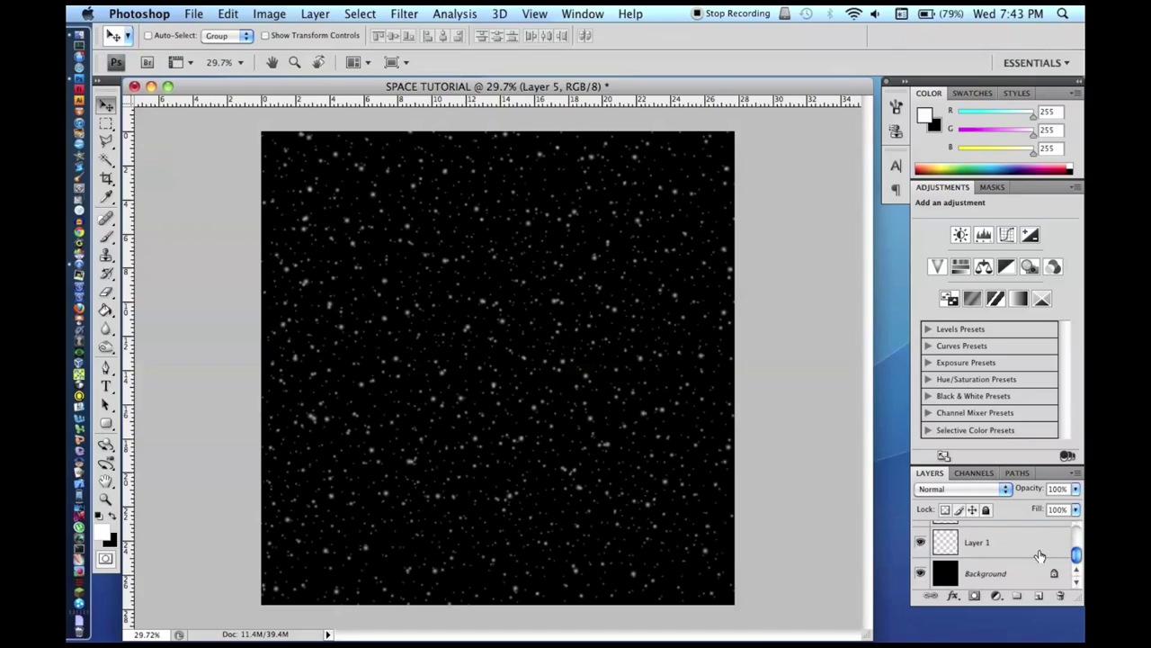
left_click(1040, 549)
scroll(1012, 532, "up", 4)
left_click(1001, 535)
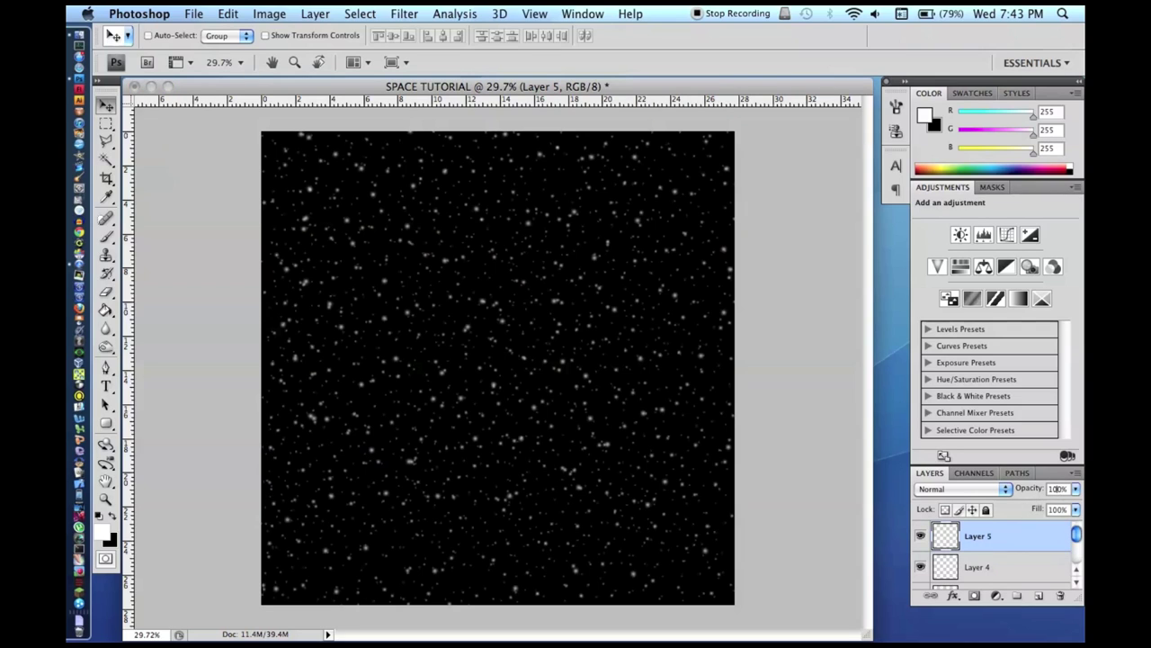
left_click(987, 565)
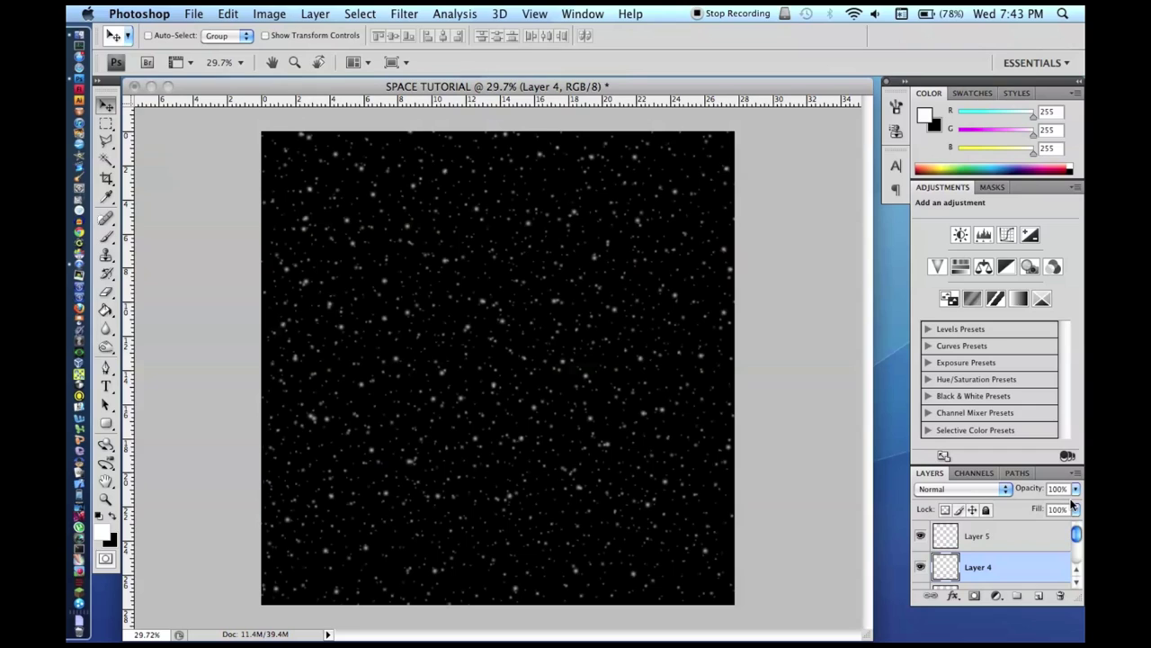
key("6")
key("super+e")
key("super+e")
key("super+e")
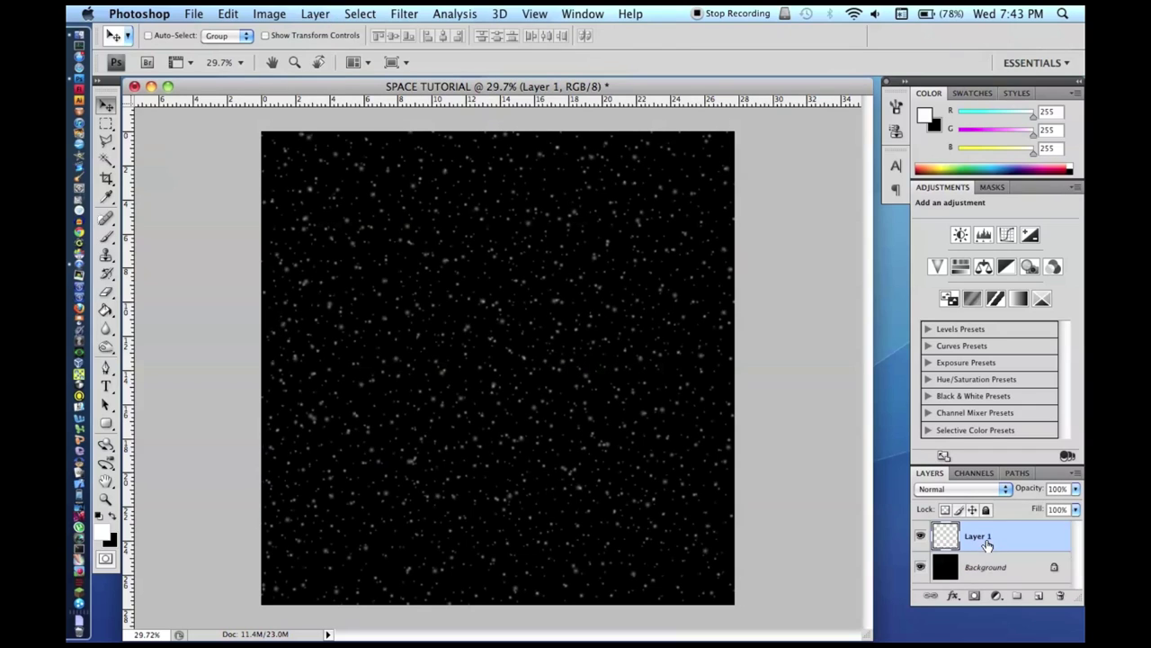
left_click(405, 13)
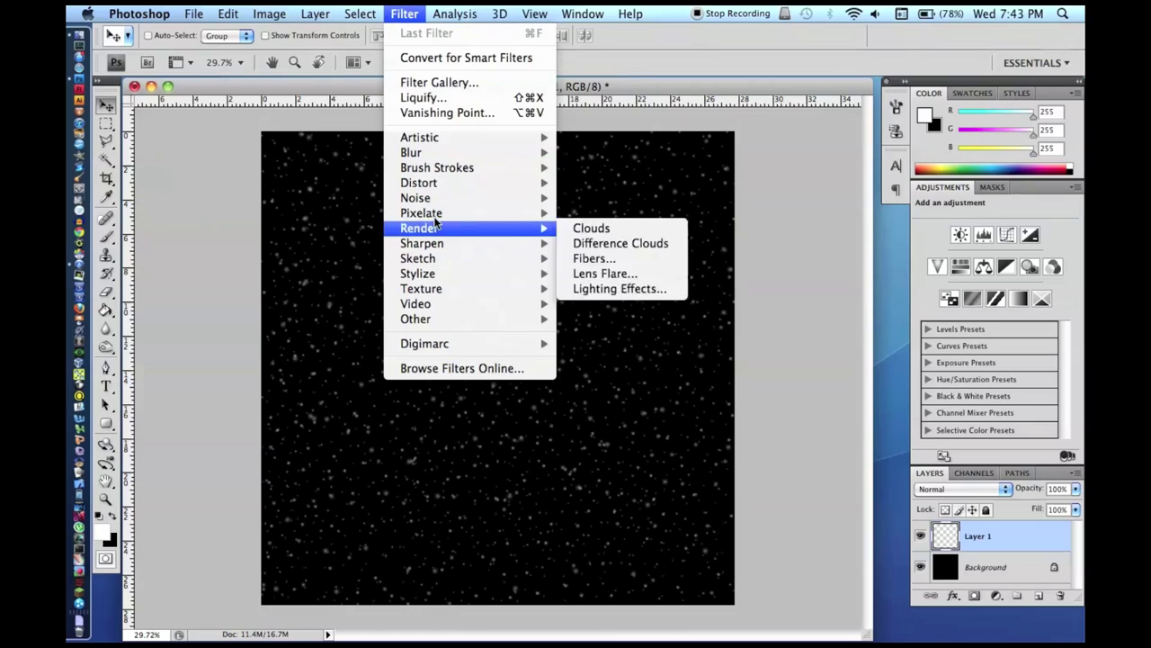
Step: Apply a Zoom Radial Blur with Amount 1 to the stars, then repeat it for longer streaks
mouse_move(444, 153)
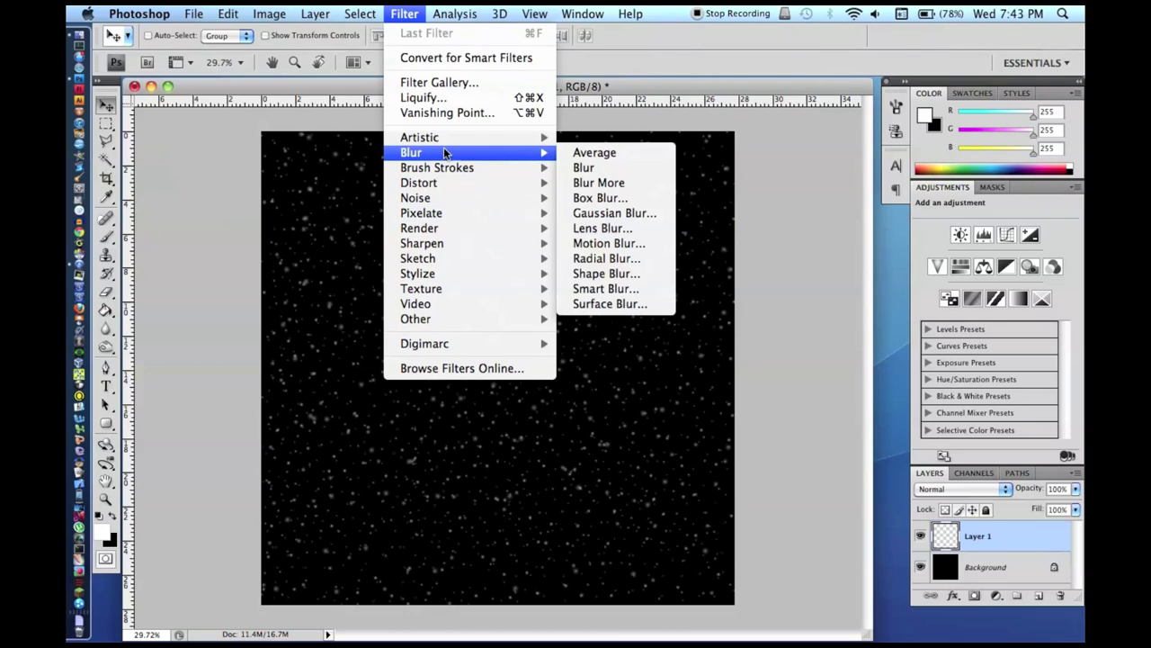
left_click(597, 258)
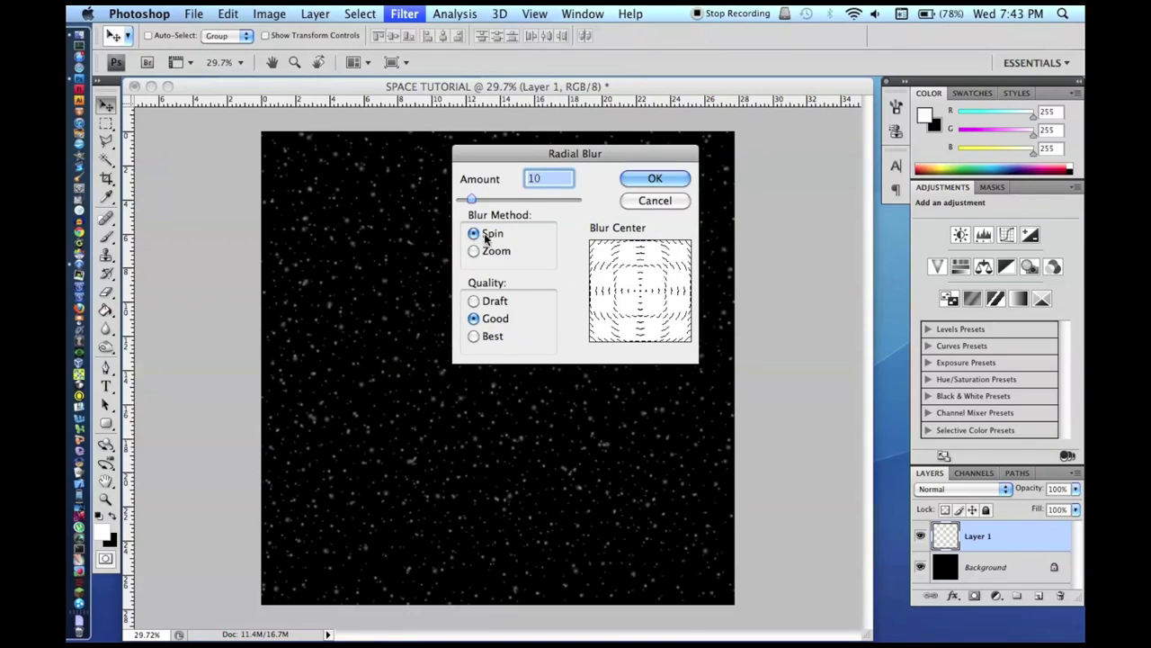
left_click(482, 251)
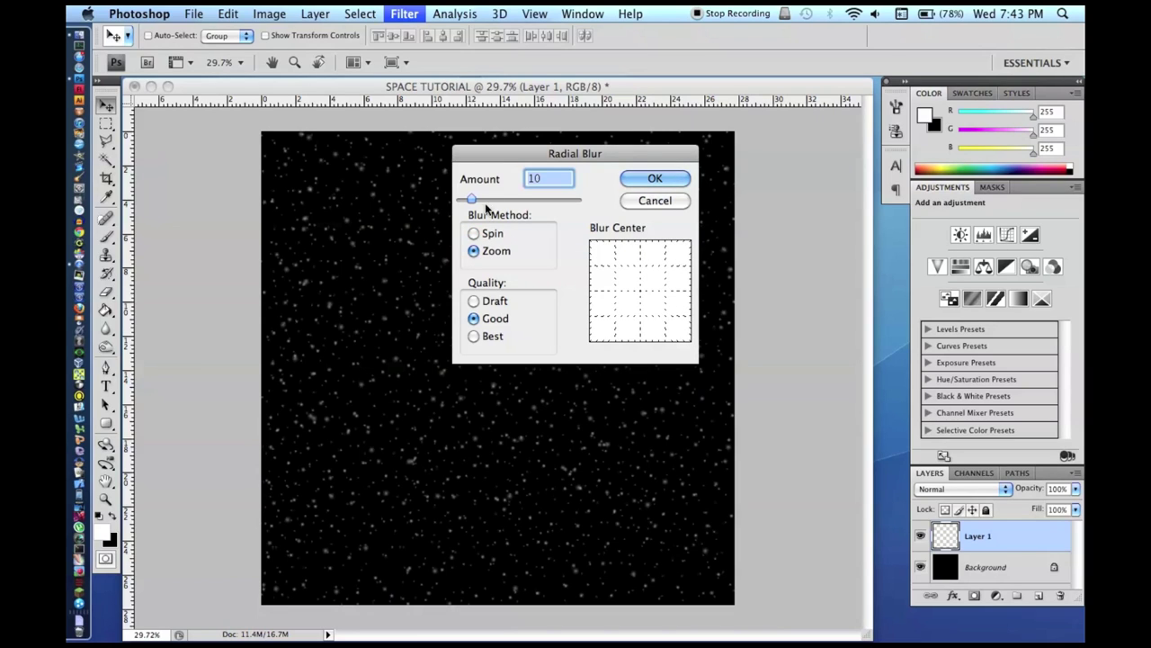
type("1")
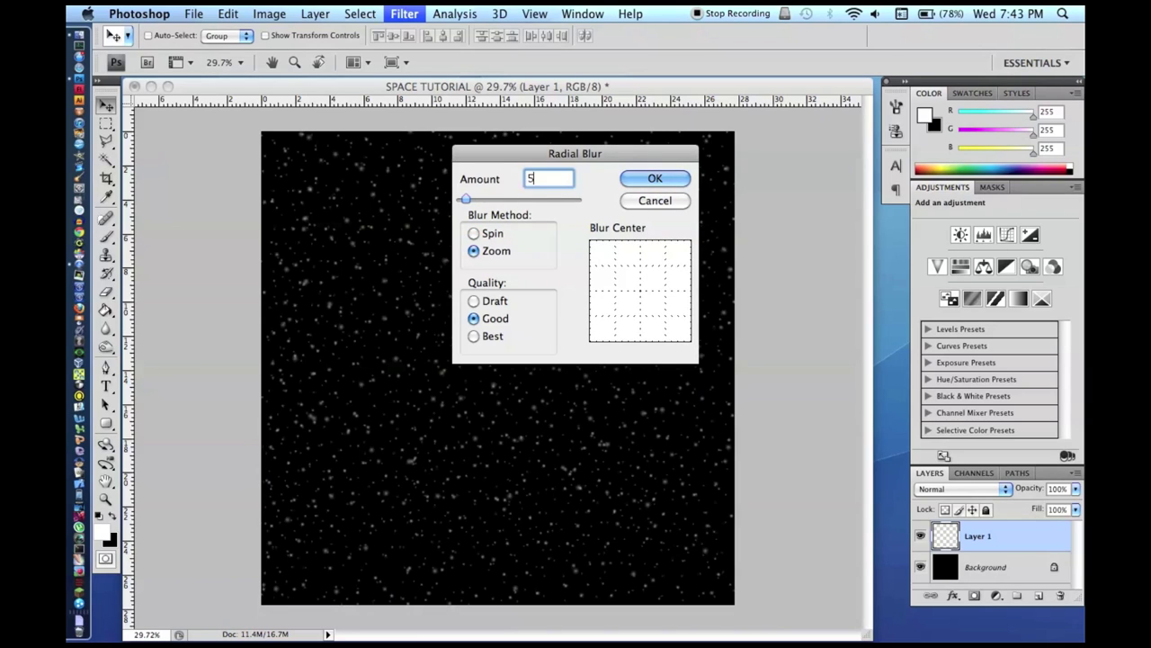
key("Return")
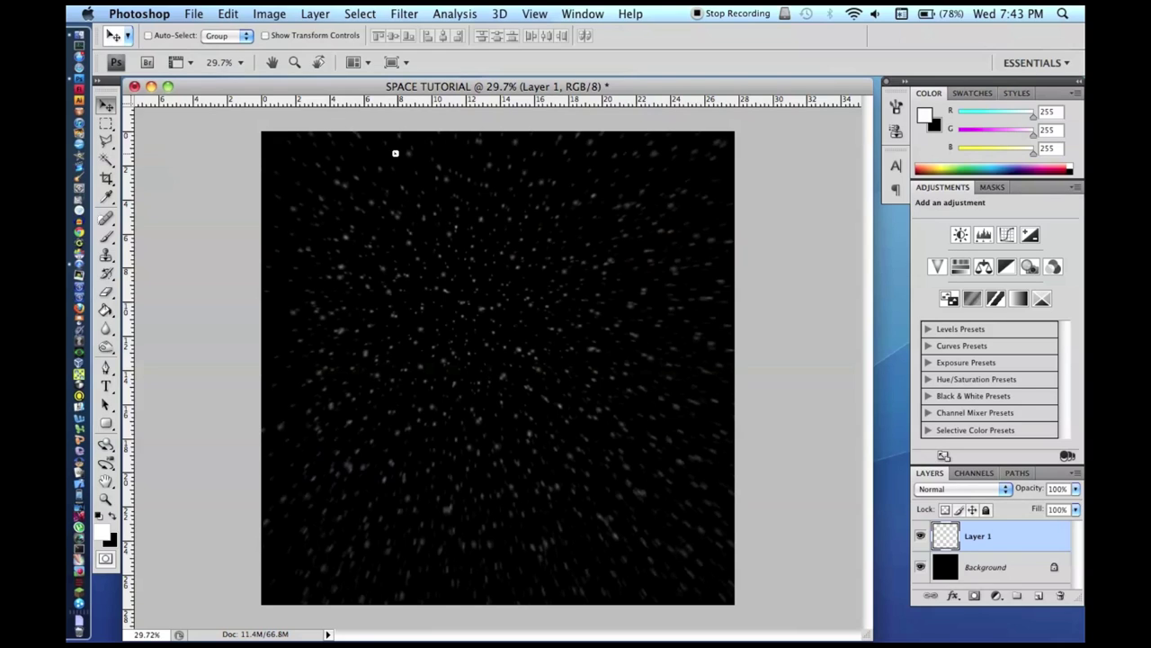
key("super+f")
Step: Nudge the blurred star field and lower Layer 1 opacity to 90%
left_click_drag(440, 243, 450, 265)
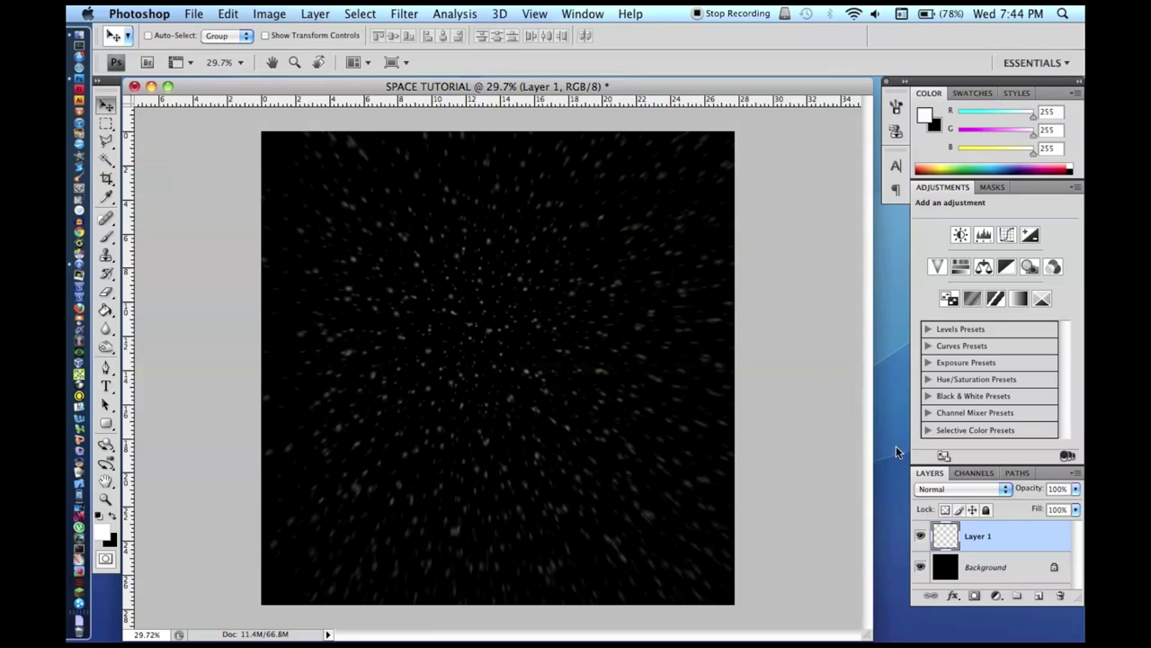
left_click_drag(1059, 492, 899, 512)
key("super+shift+n")
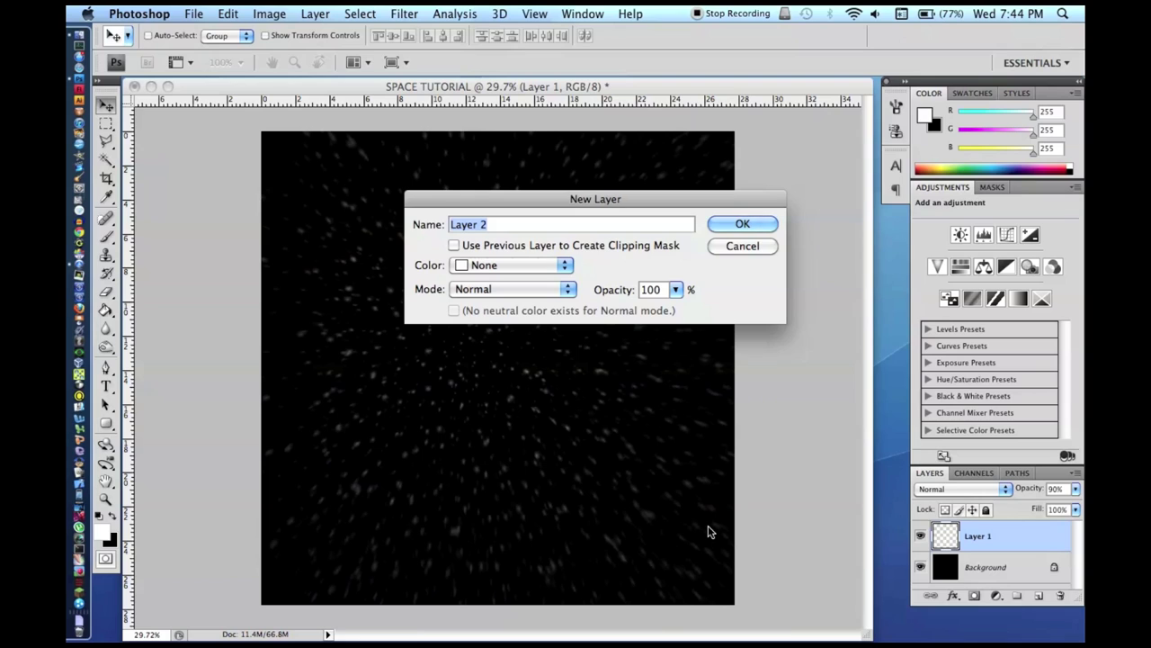
Step: Confirm the new Layer 2 and create a 3000 × 3000 pixel Untitled-1 document
key("Return")
key("super+n")
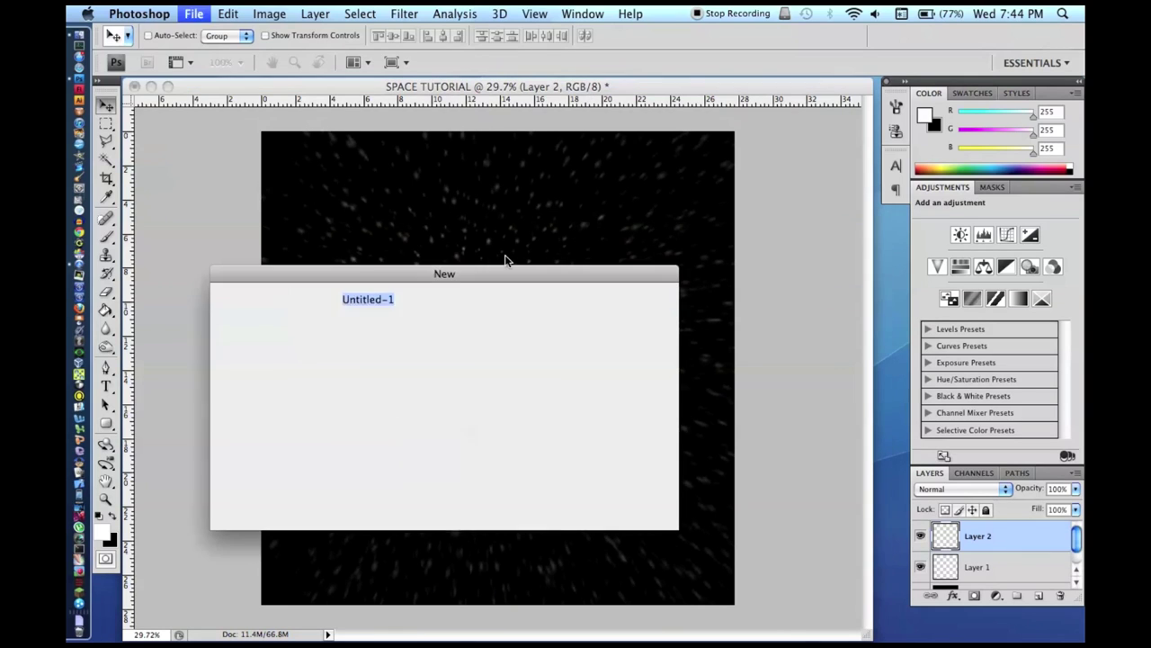
key("Tab")
type("3000")
key("Tab")
type("3000")
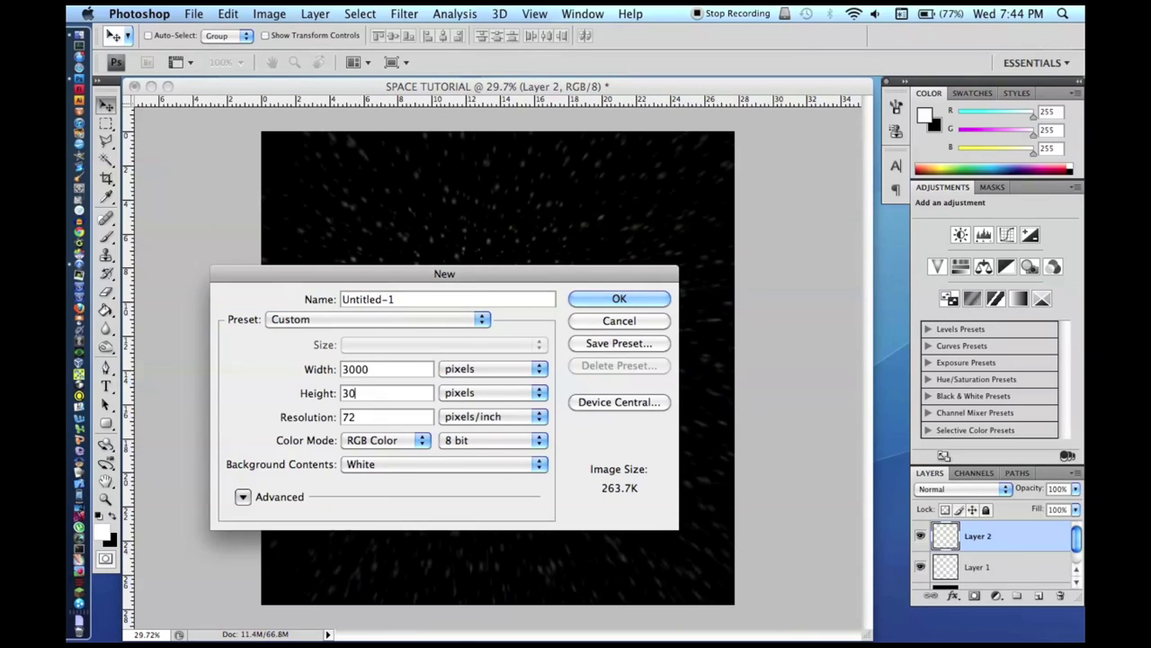
key("Return")
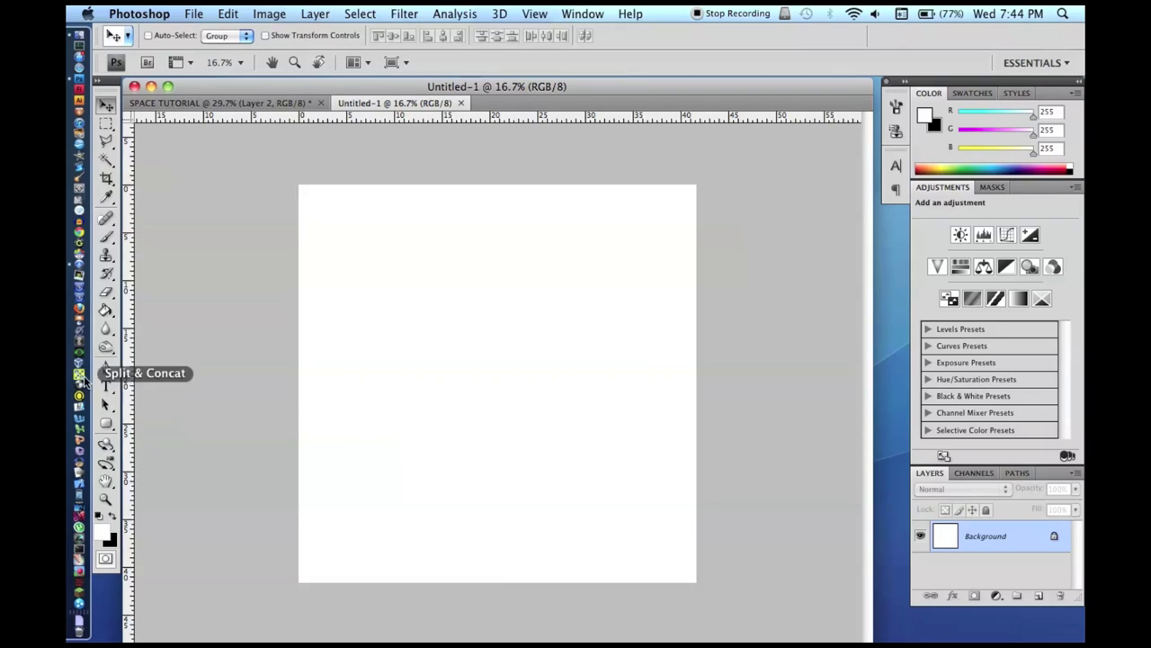
left_click(107, 309)
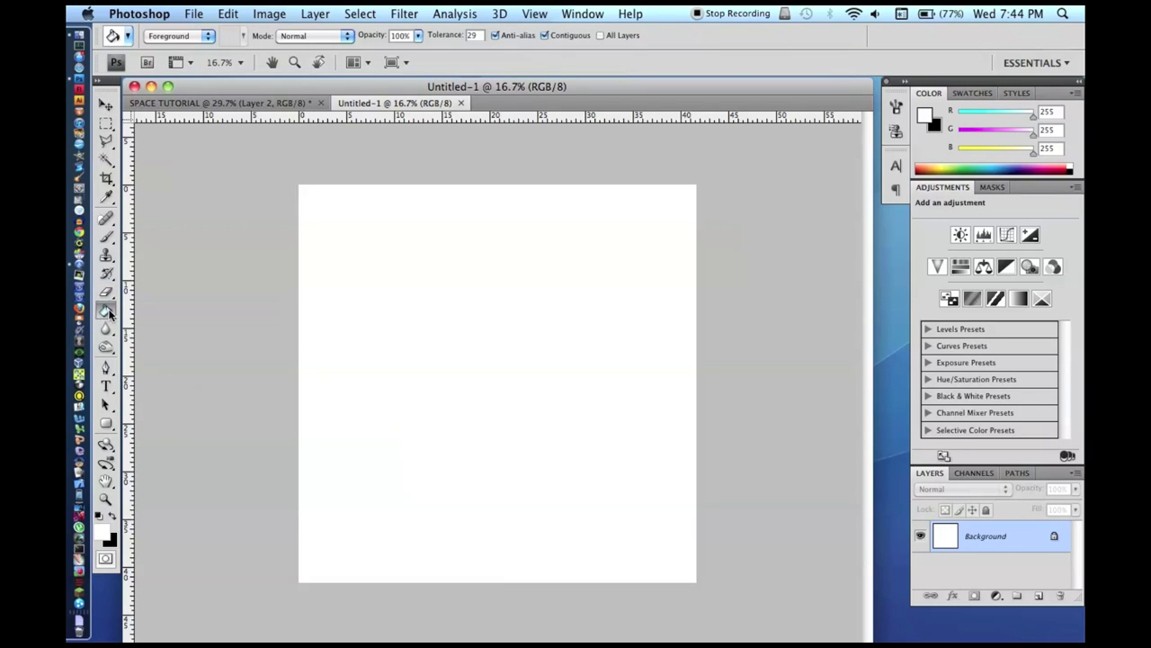
Step: Set the foreground colour to dark brown R104 G44 B8
left_click(104, 534)
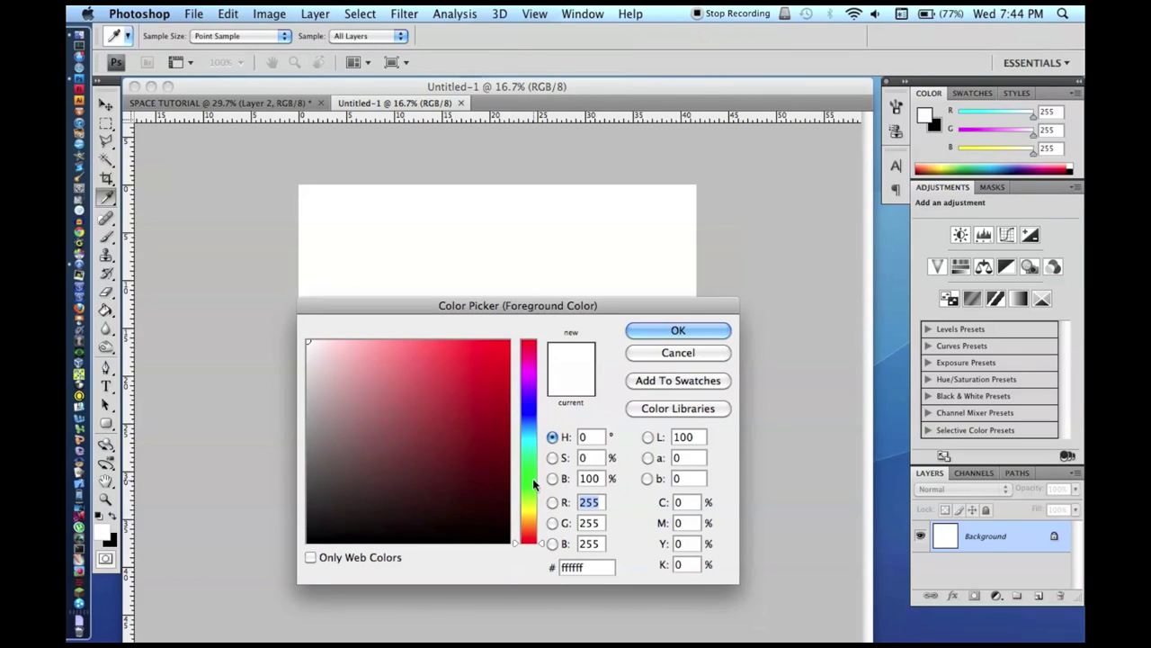
left_click_drag(526, 528, 527, 531)
left_click(500, 460)
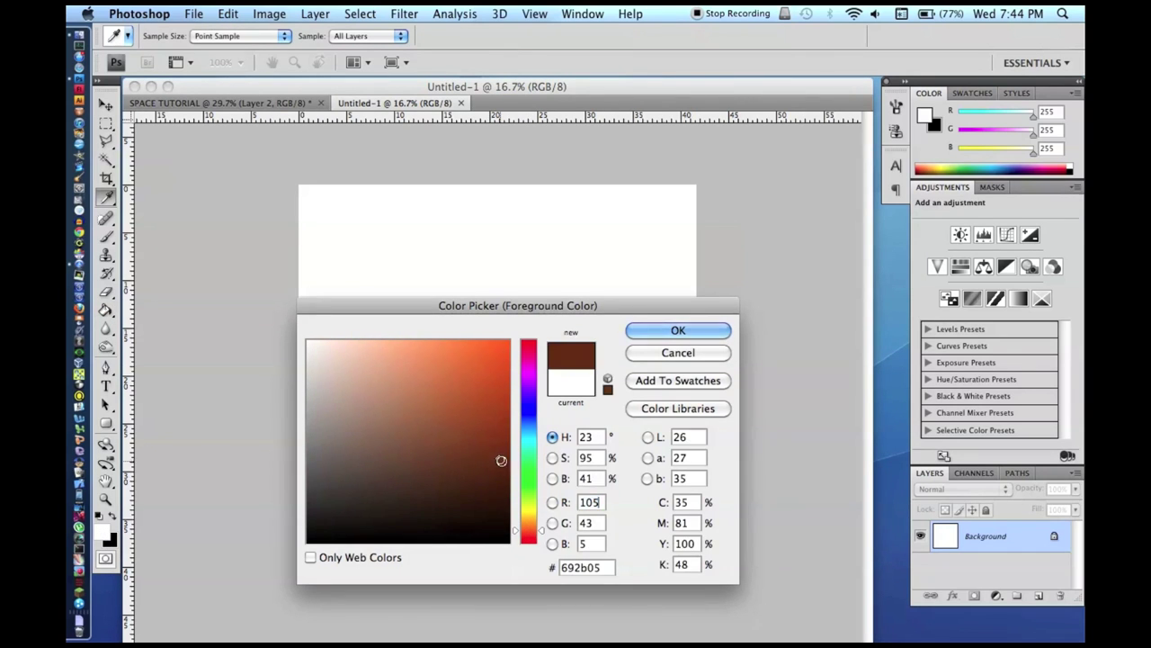
left_click(500, 447)
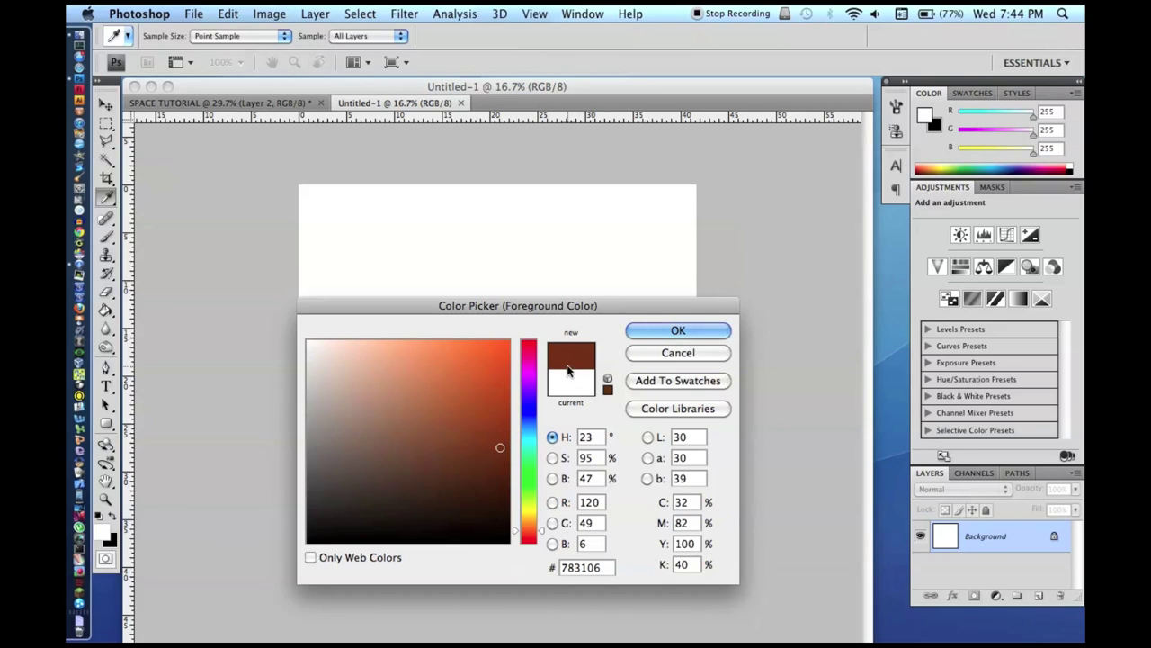
left_click(494, 460)
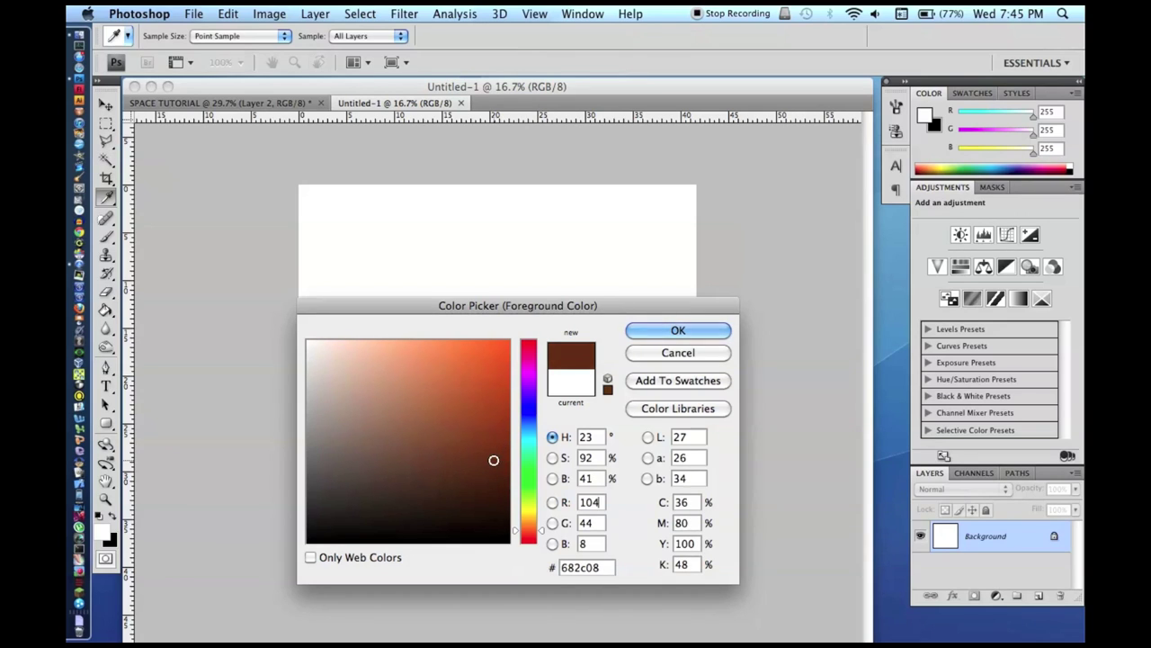
key("Return")
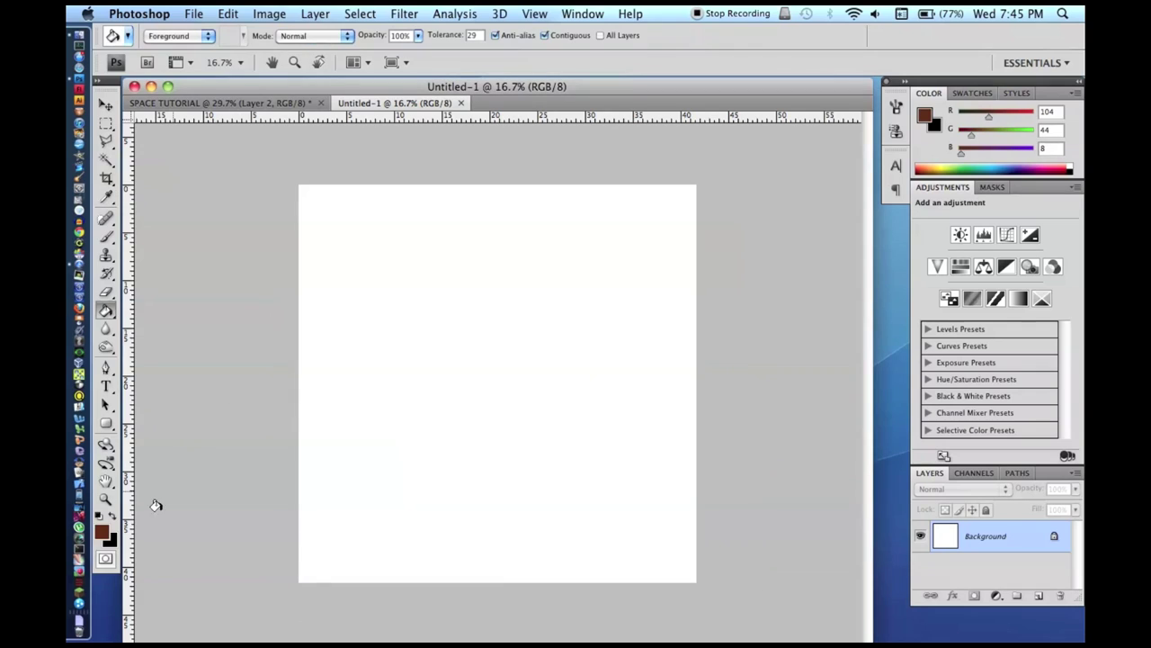
Step: Set the background colour to dark grey 4e4e4e
left_click(114, 541)
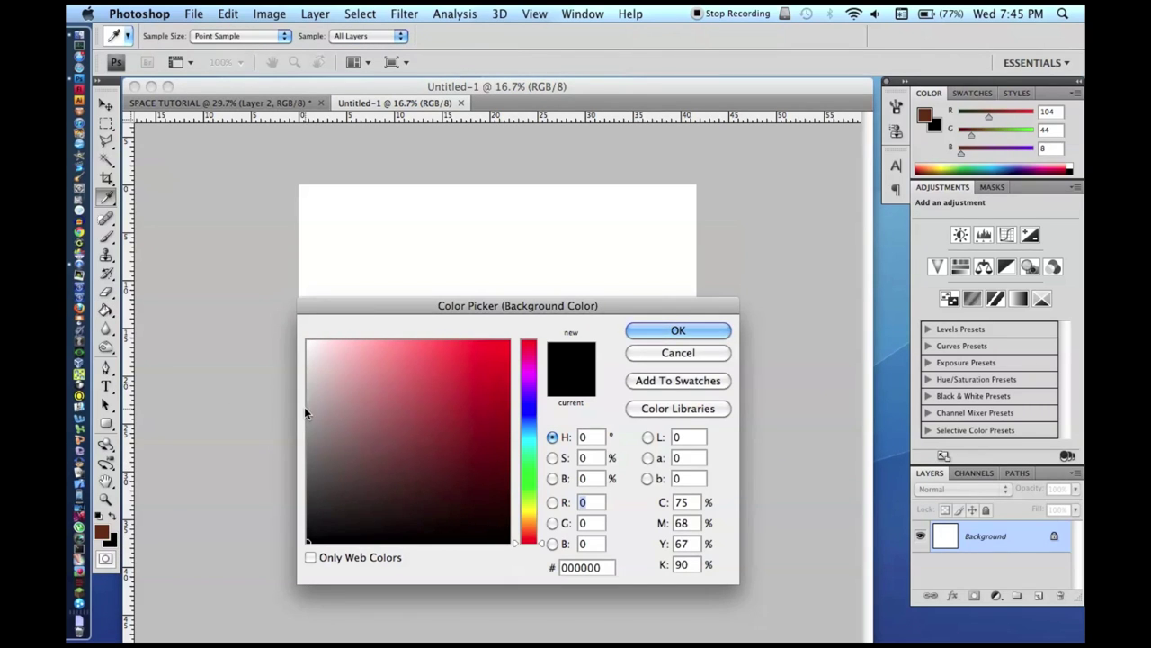
left_click(315, 461)
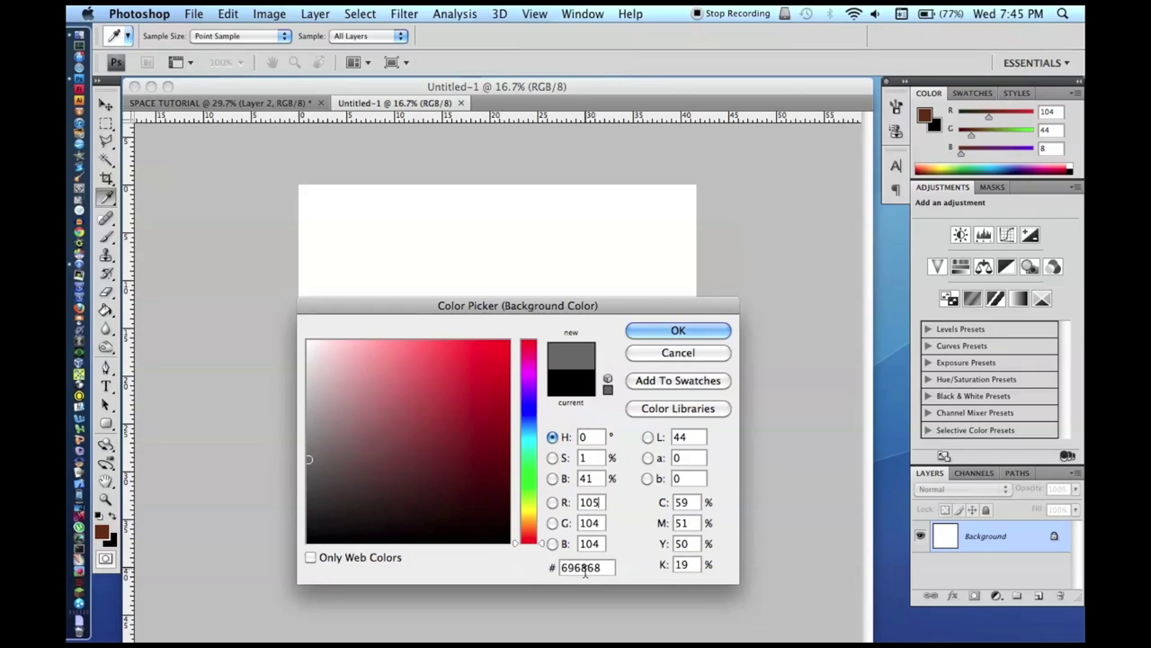
left_click(308, 459)
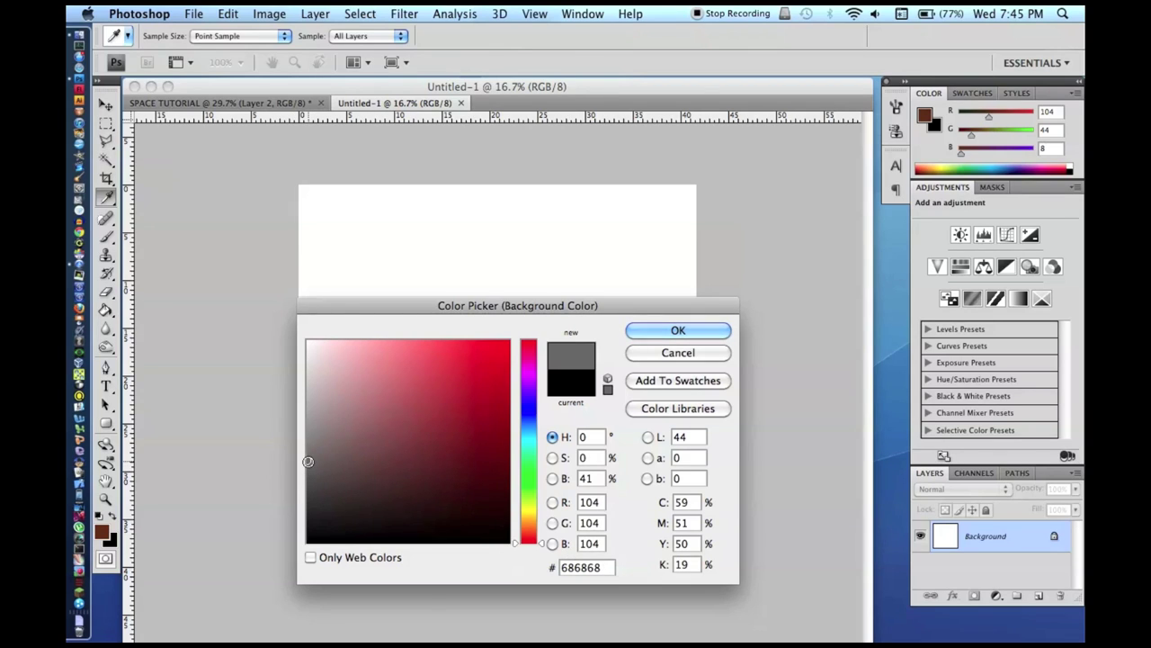
left_click(306, 482)
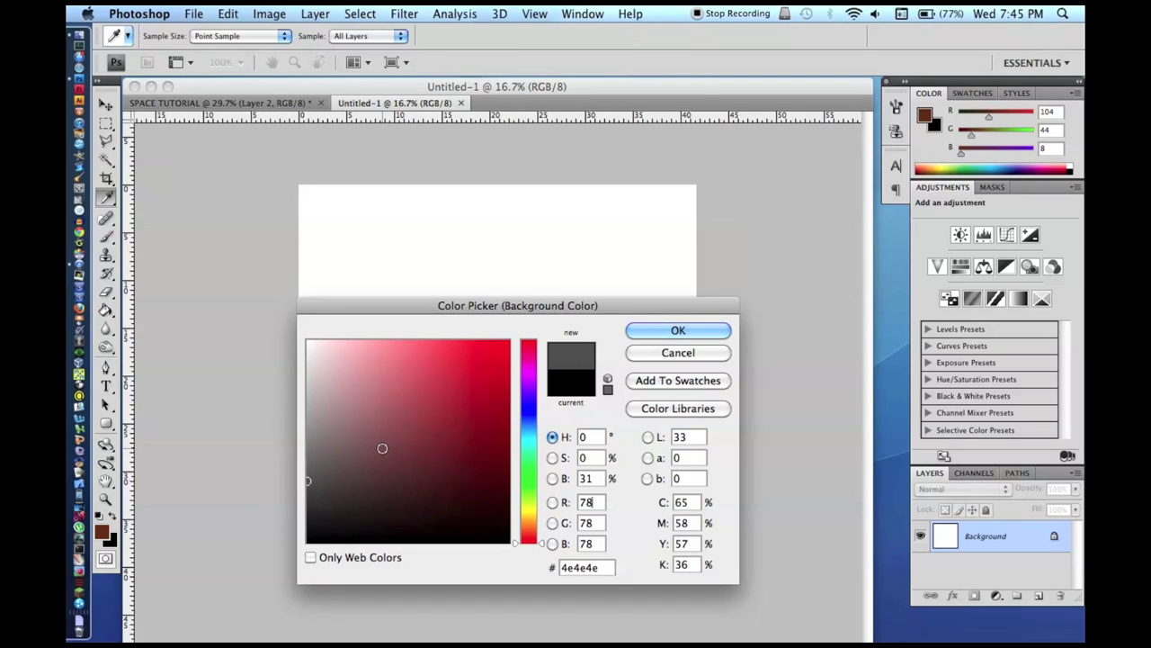
key("Return")
Step: Render brown-and-grey Clouds across the canvas
key("g")
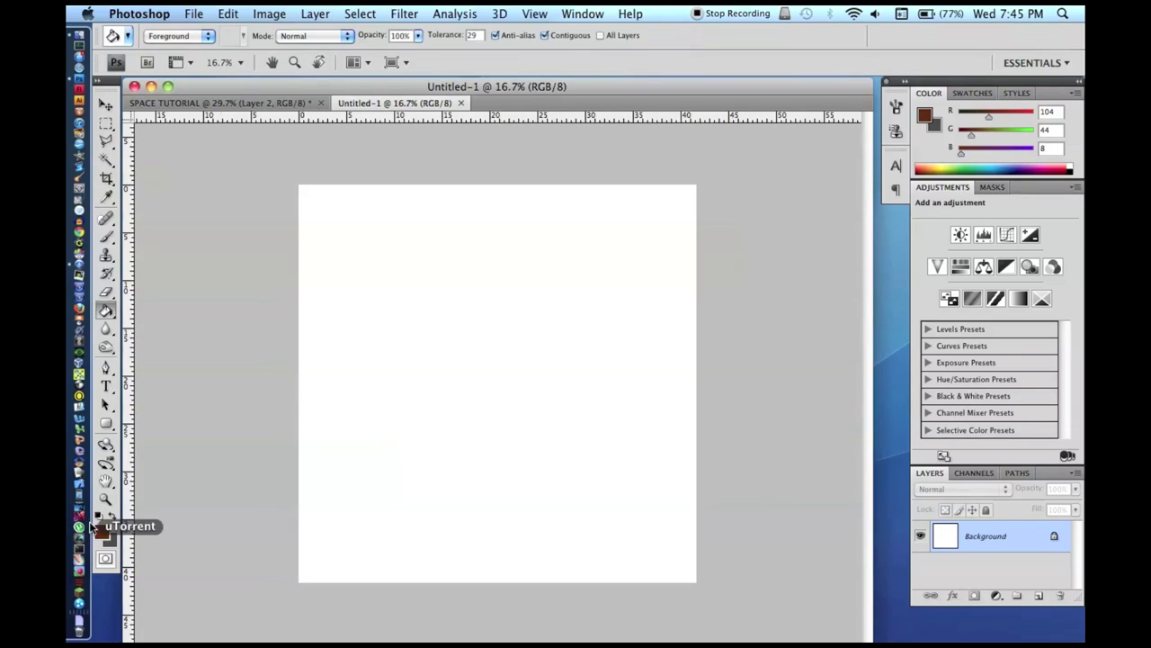
left_click(401, 13)
mouse_move(435, 230)
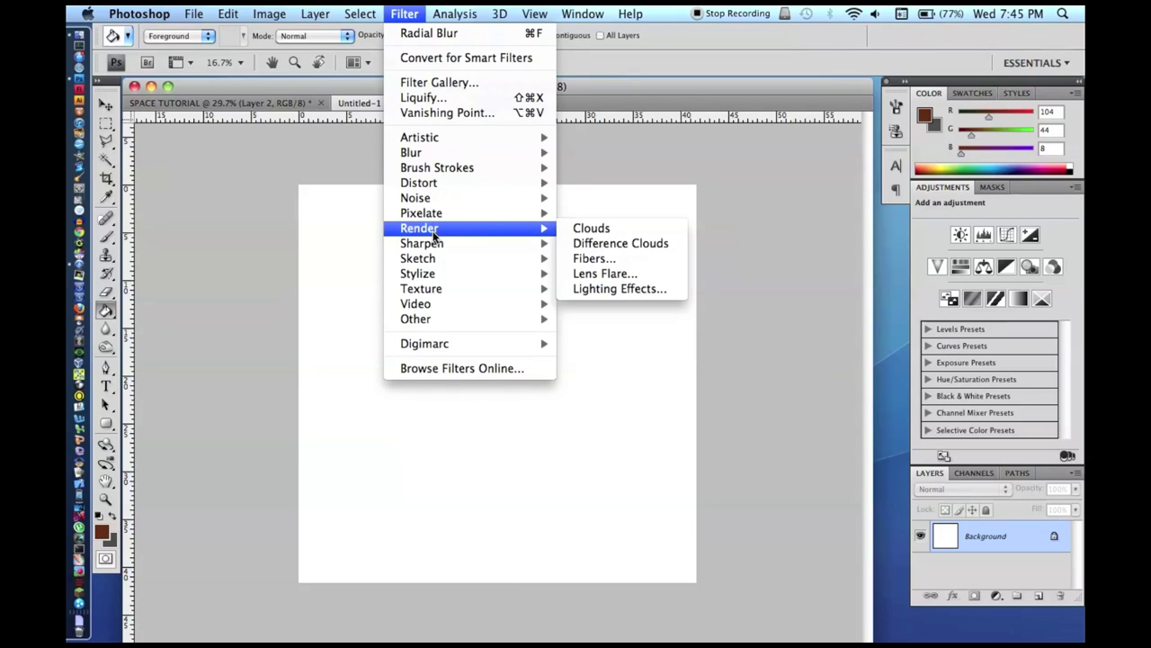
left_click(591, 228)
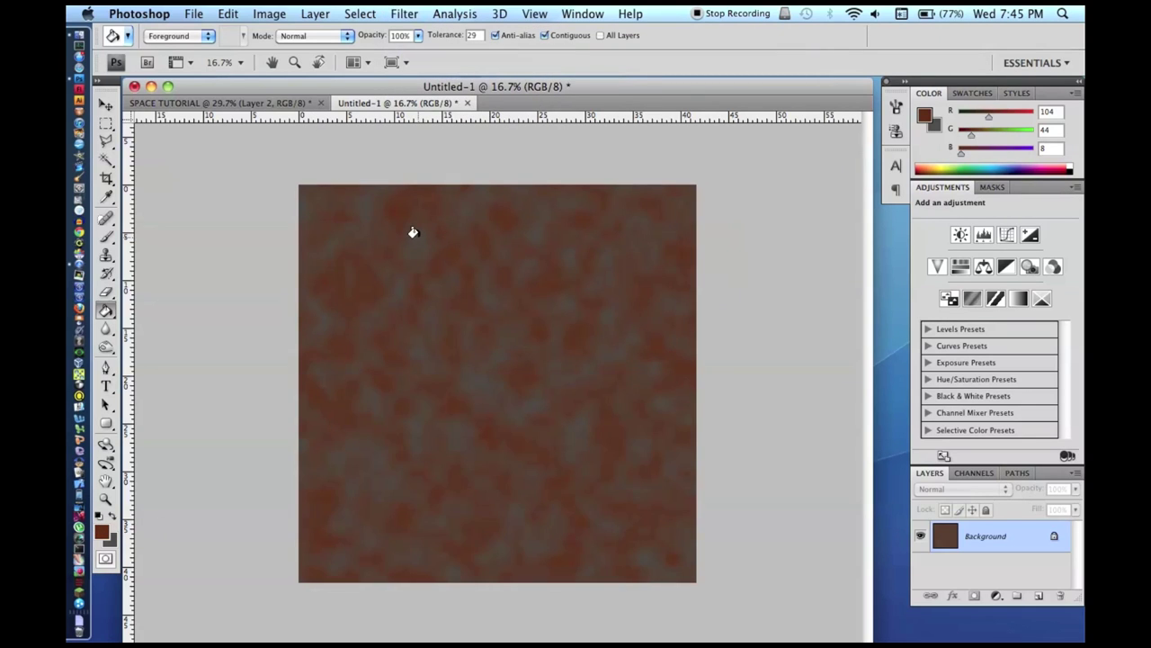
scroll(545, 352, "down", 4)
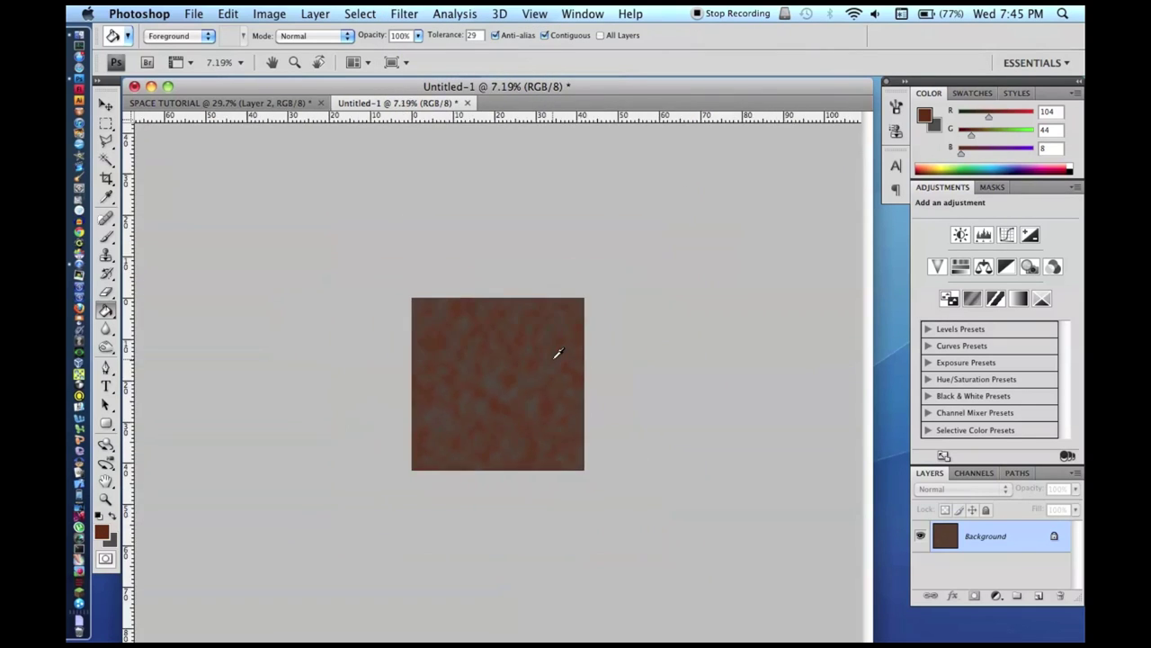
scroll(545, 351, "up", 2)
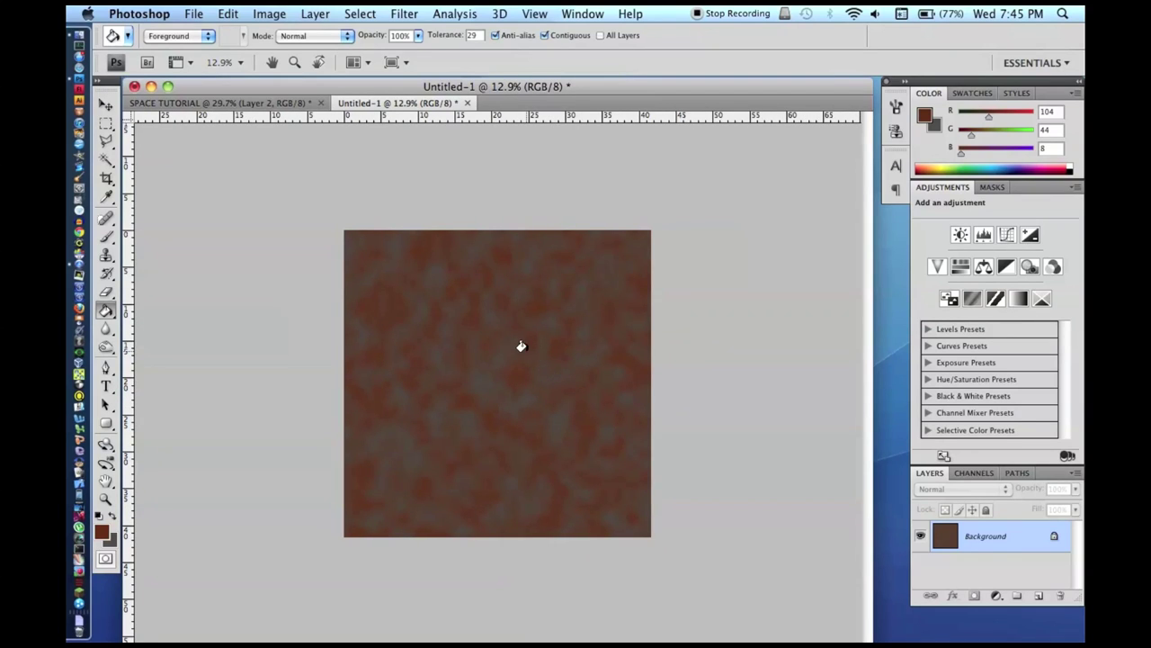
scroll(461, 312, "down", 5)
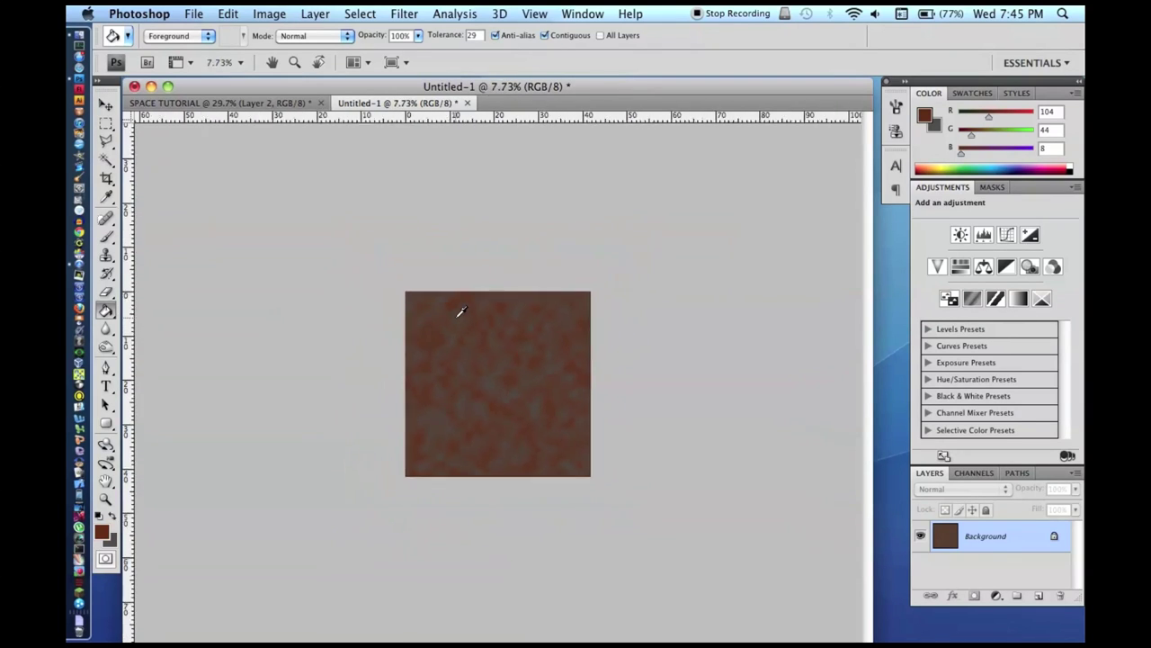
scroll(461, 311, "down", 1)
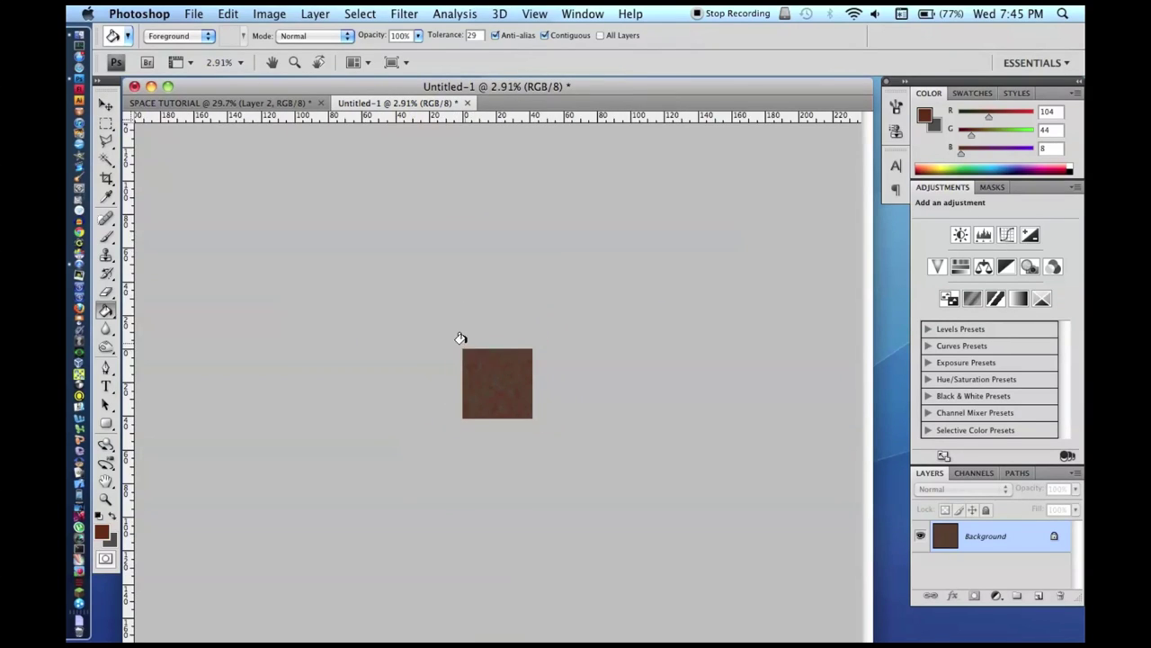
Step: Move the clouds onto a new Layer 1 and delete the Background layer
key("ctrl+a")
key("ctrl+shift+n")
key("Return")
key("ctrl+d")
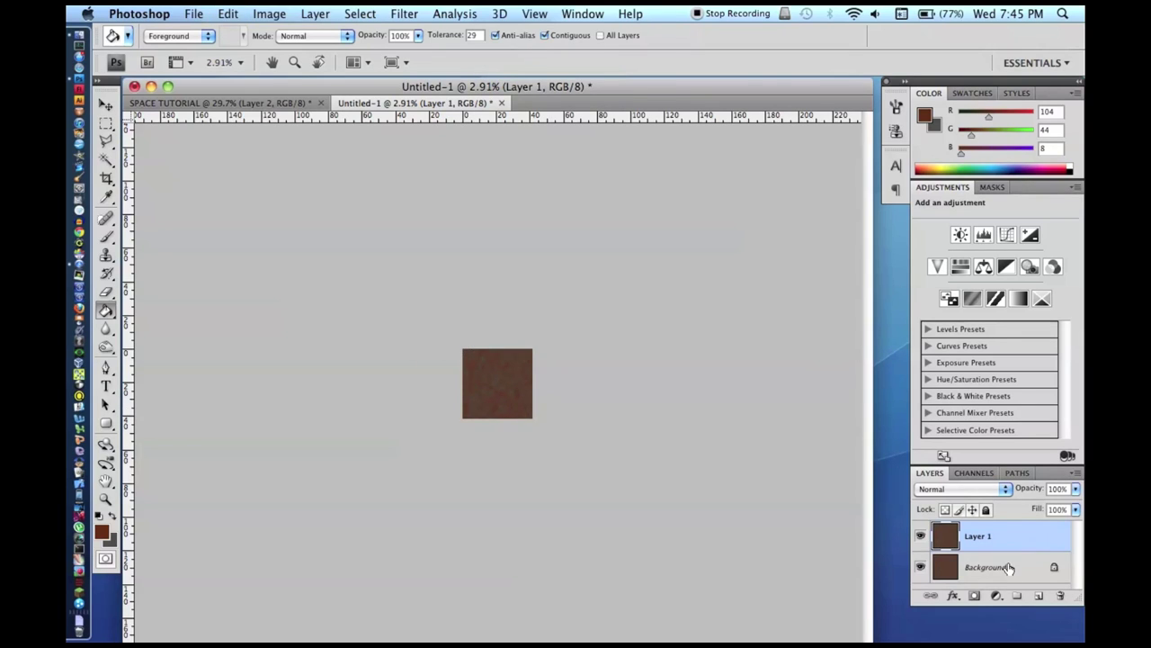
left_click_drag(1009, 568, 1061, 596)
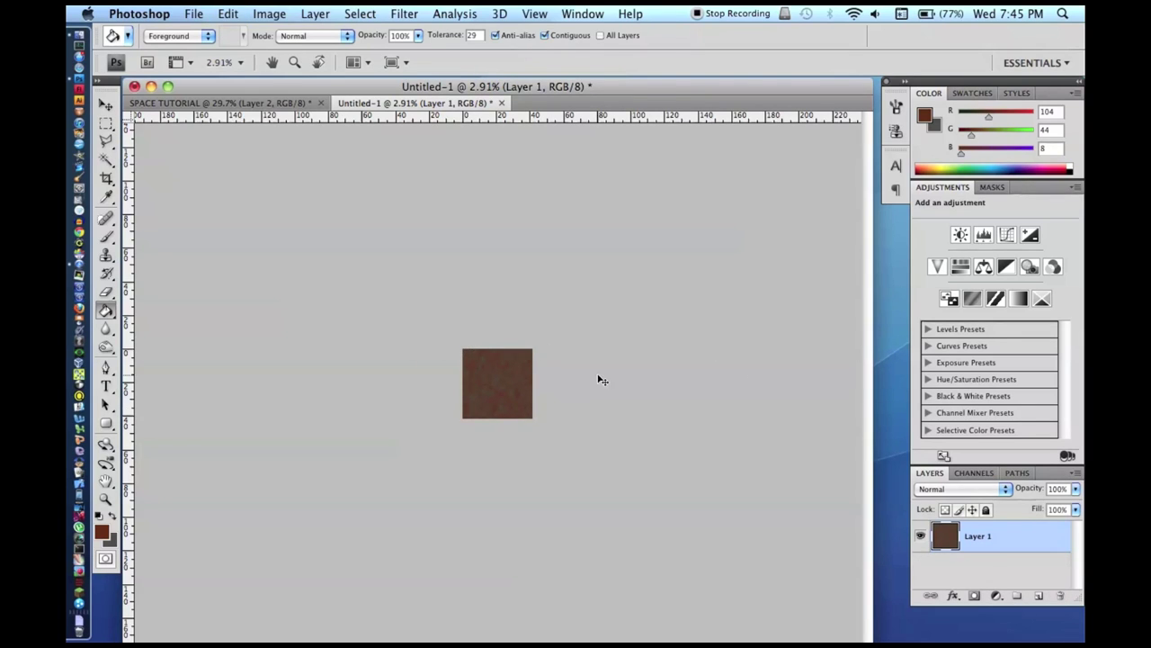
Step: Free Transform the clouds layer up to about 366.5%
key("ctrl+t")
left_click_drag(533, 345, 747, 190)
key("g")
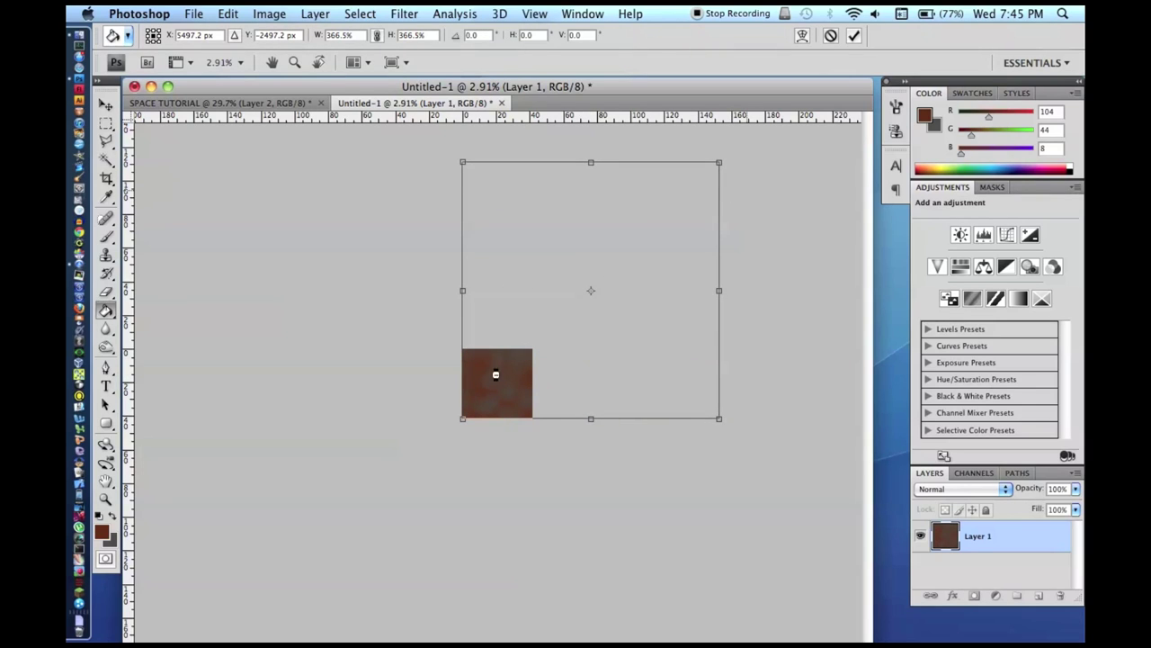
key("Return")
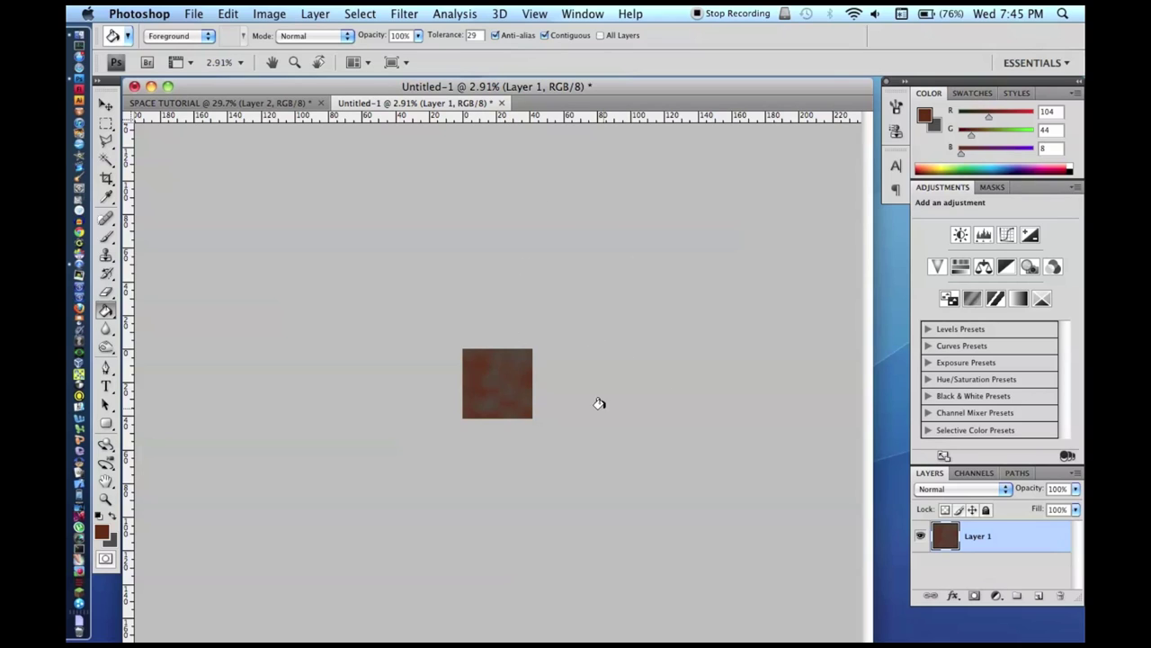
Step: Repeat the new-layer step to create Layer 2 and delete Layer 1
key("super+a")
key("shift+super+n")
key("Return")
key("super+d")
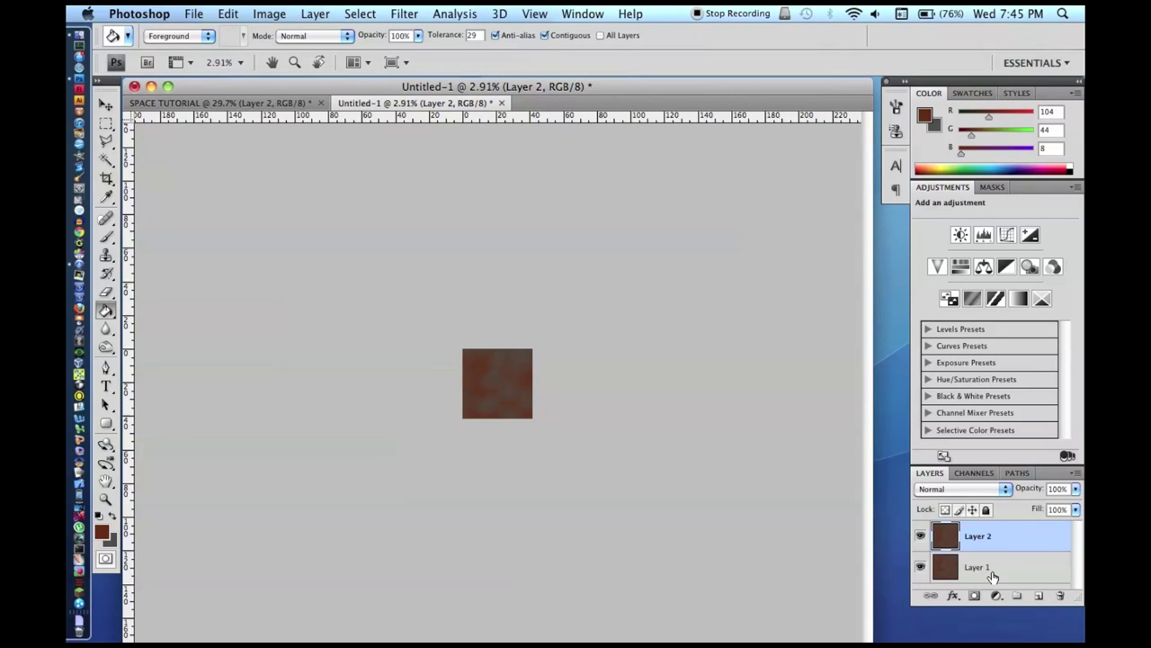
left_click_drag(1063, 594, 1063, 595)
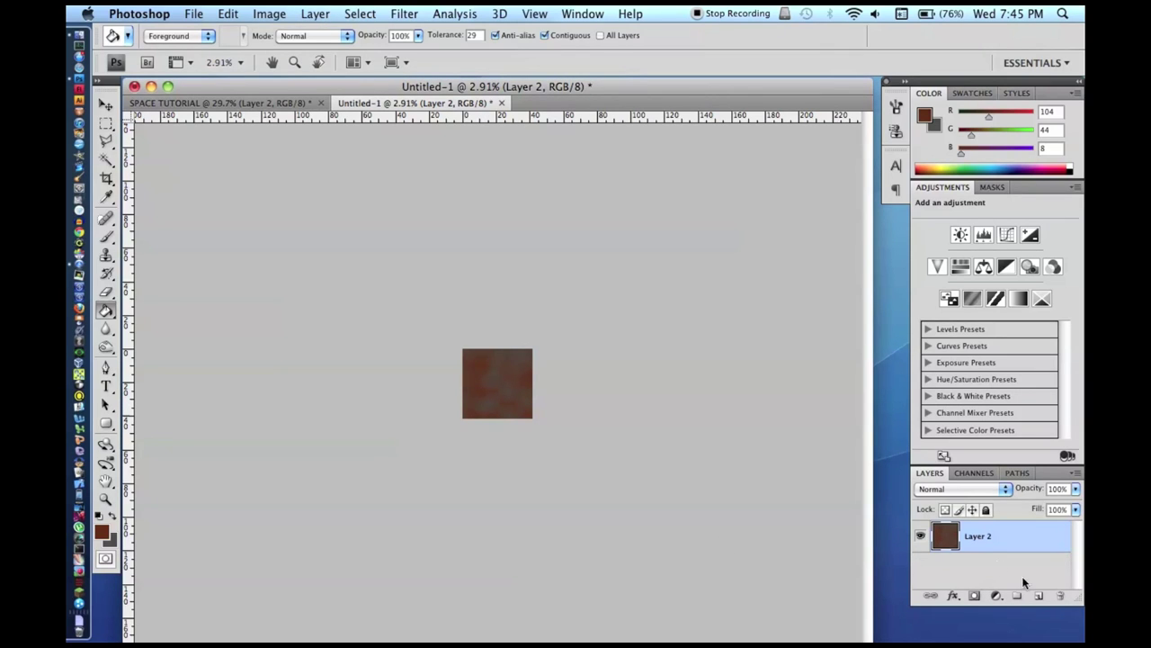
scroll(455, 429, "up", 5)
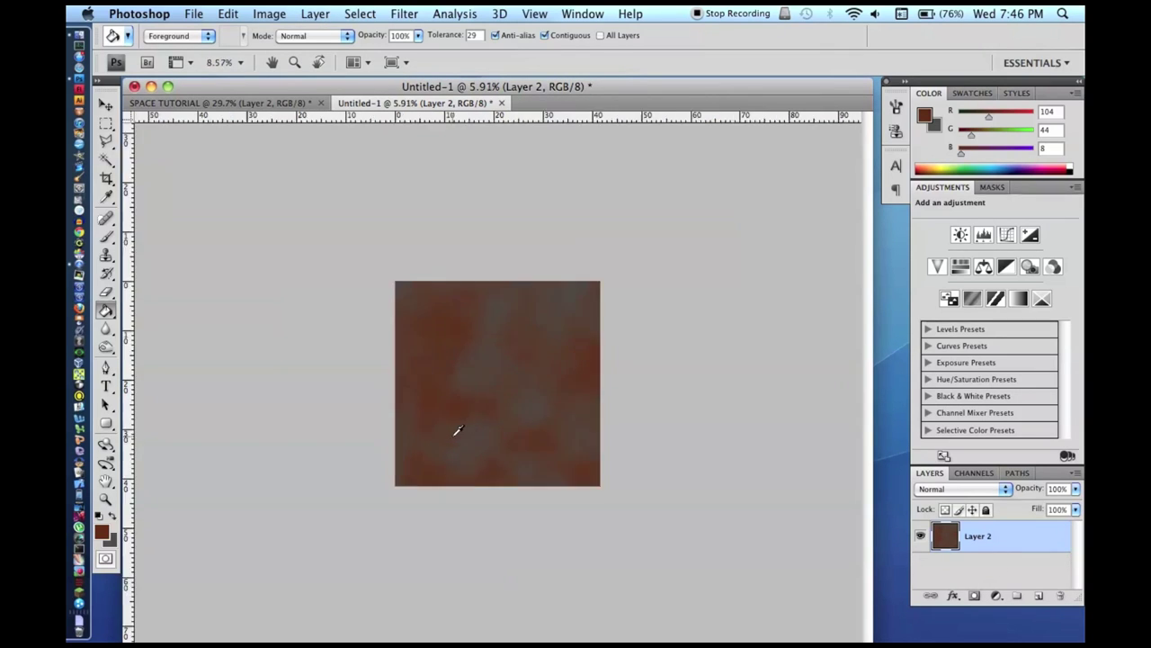
Step: Add an Alpha 1 channel and render Difference Clouds into it three times
left_click(975, 474)
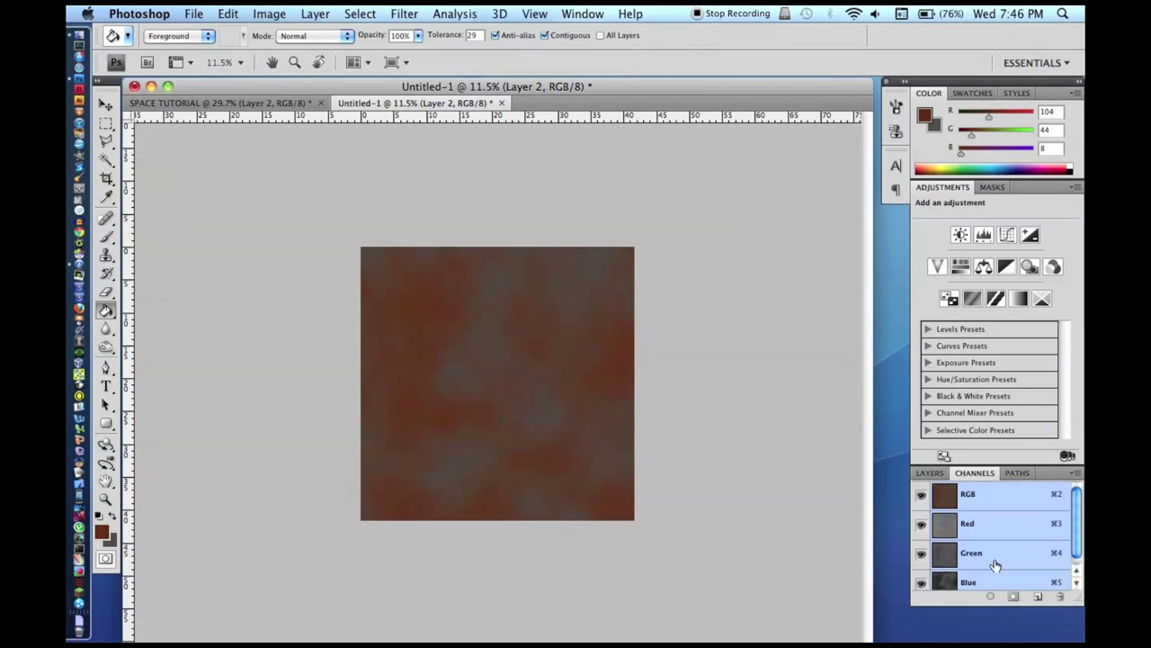
left_click(1036, 597)
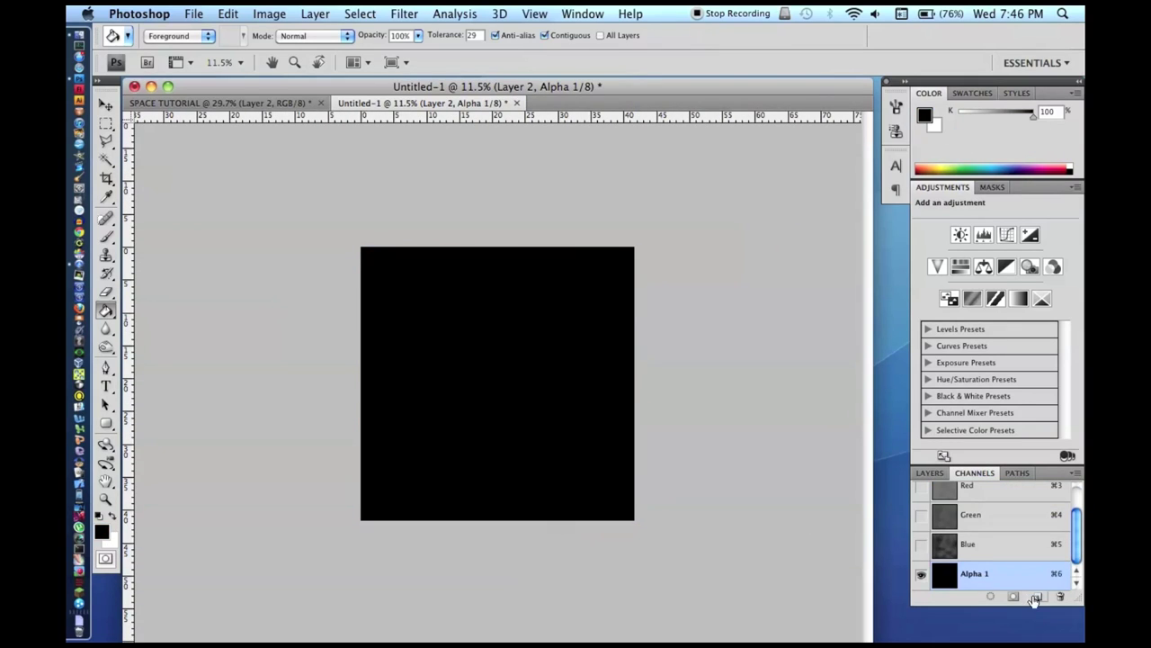
left_click(402, 14)
mouse_move(531, 227)
left_click(591, 246)
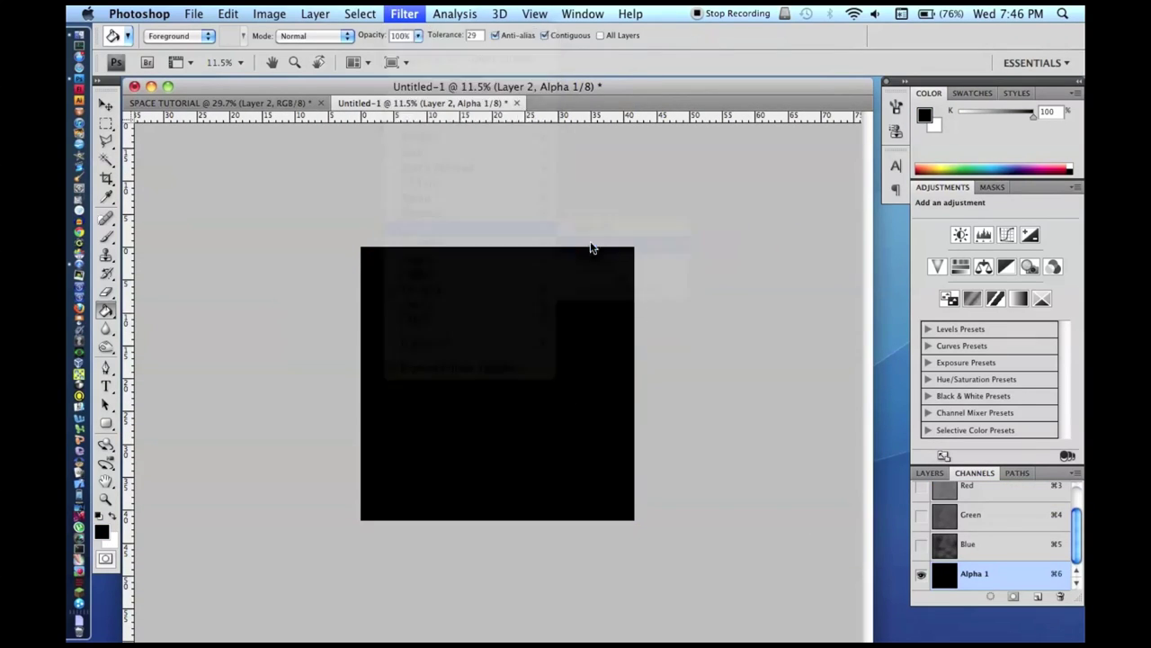
key("super+f")
key("super+f")
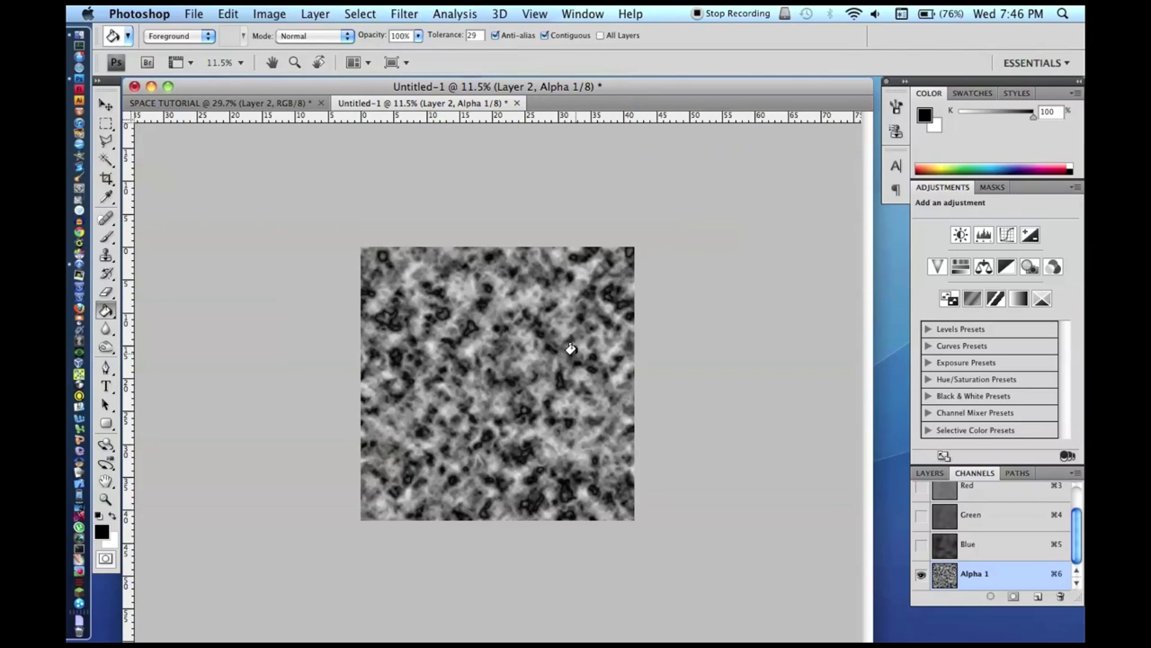
scroll(581, 359, "down", 3)
scroll(580, 359, "up", 1)
key("super+f")
Step: Scale the Alpha 1 clouds to about 224% and return to Layer 2
key("super+t")
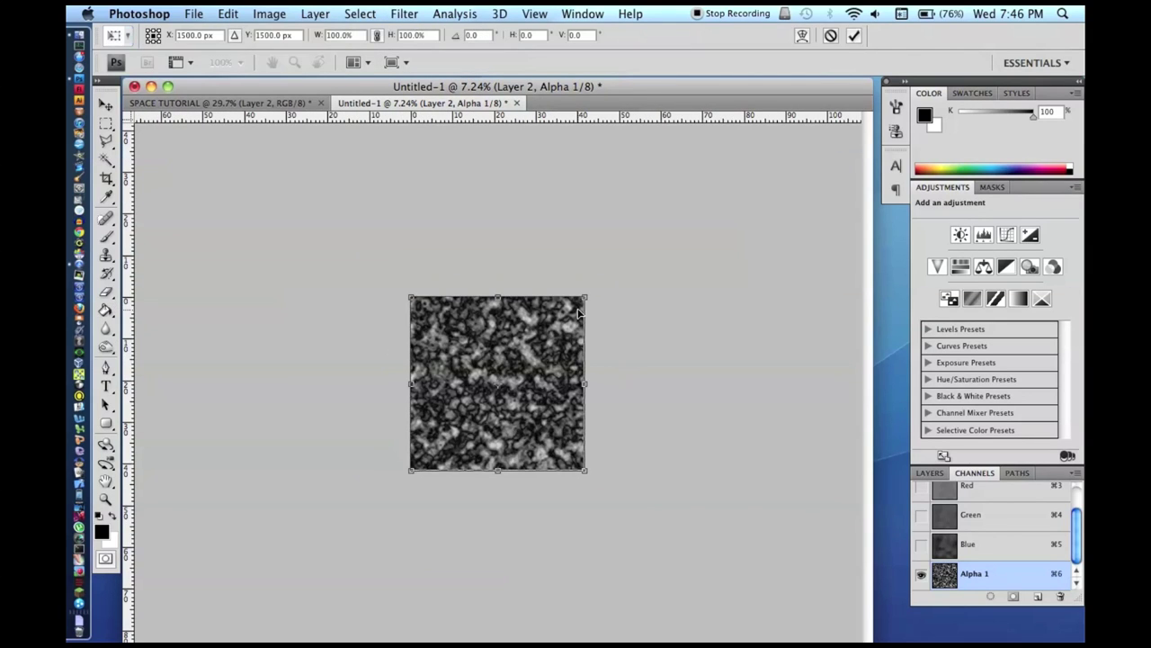
left_click_drag(585, 298, 884, 9)
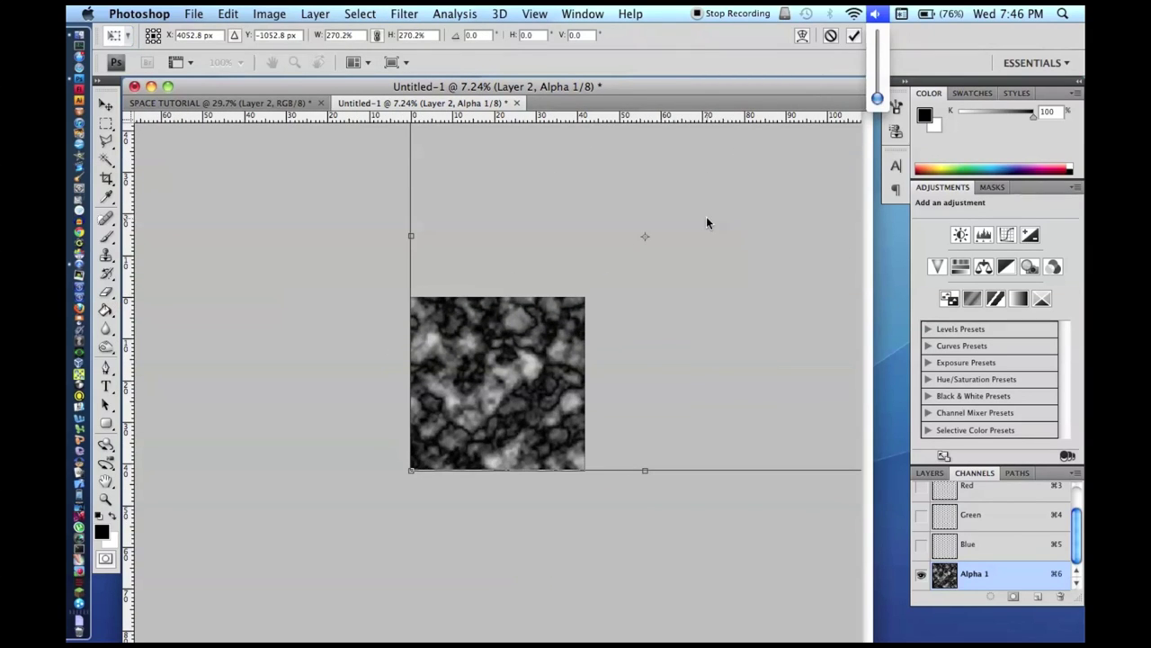
key("g")
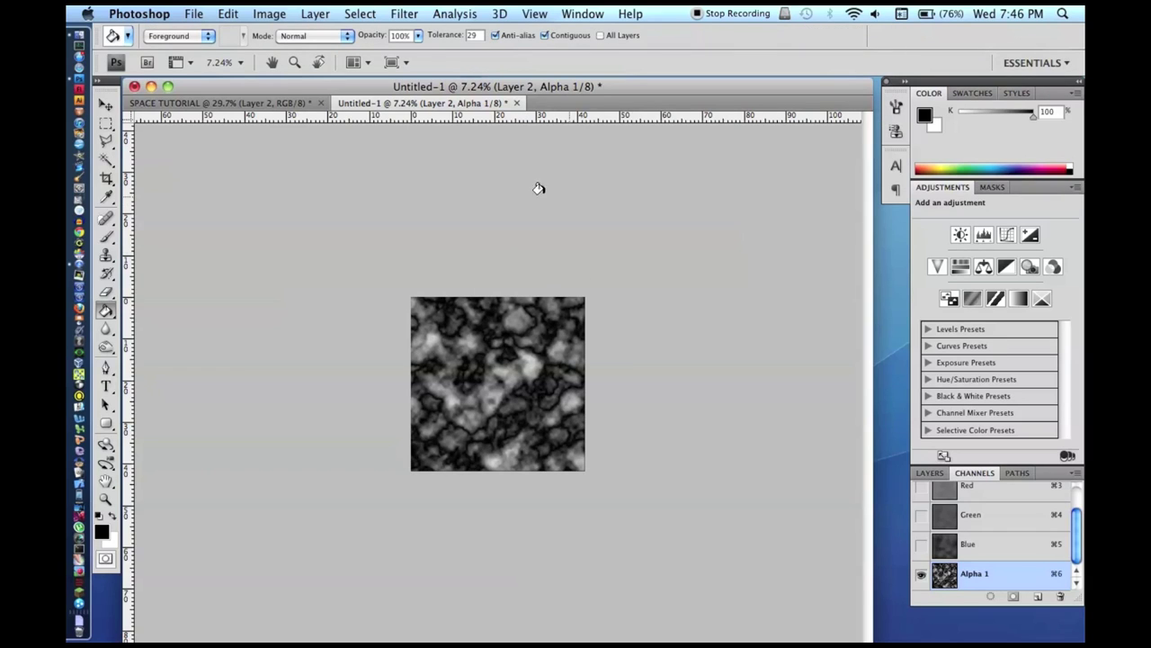
left_click(929, 473)
left_click(1007, 535)
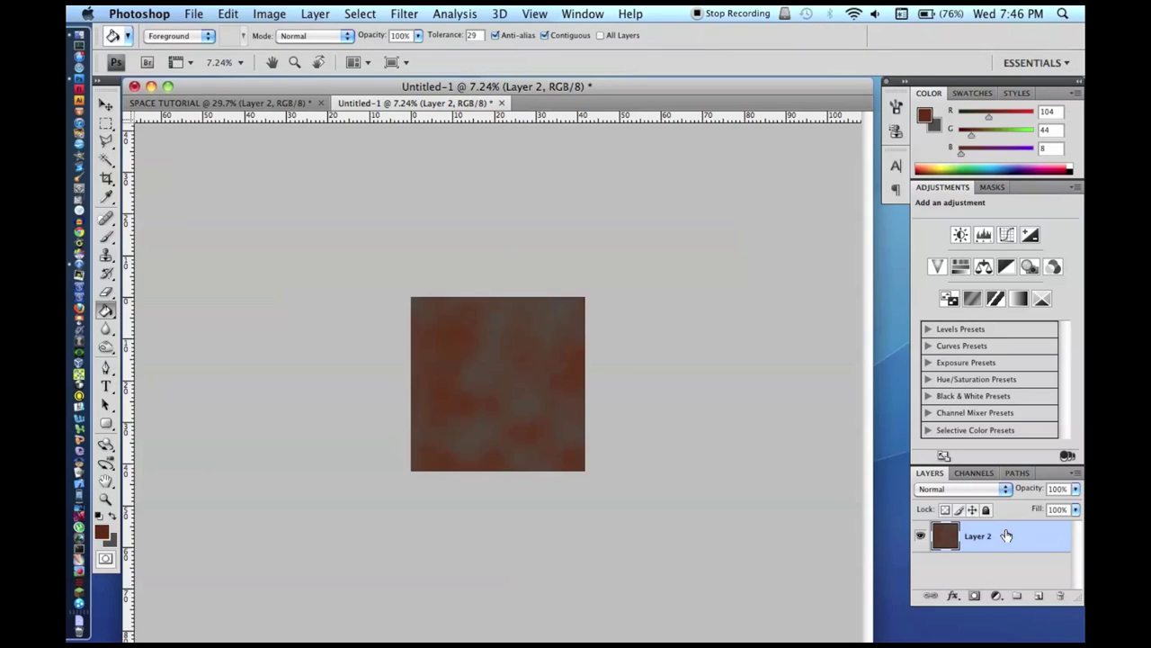
Step: In Lighting Effects, shape the spotlight and use Alpha 1 as texture with height 95
left_click(404, 14)
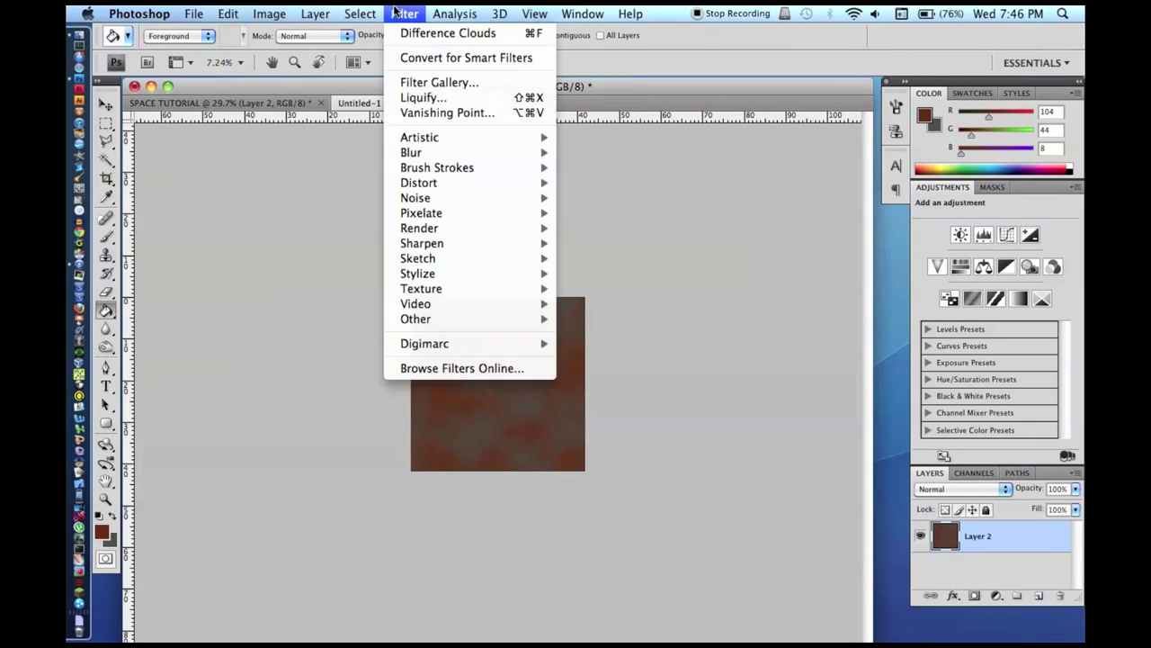
mouse_move(462, 231)
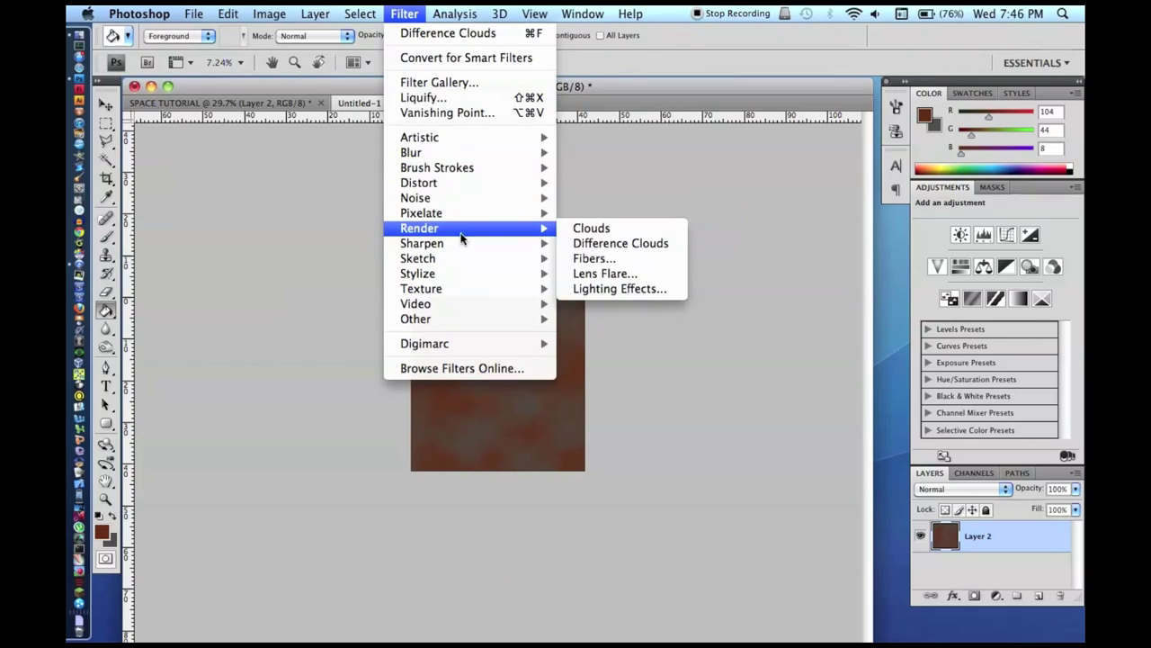
left_click(610, 289)
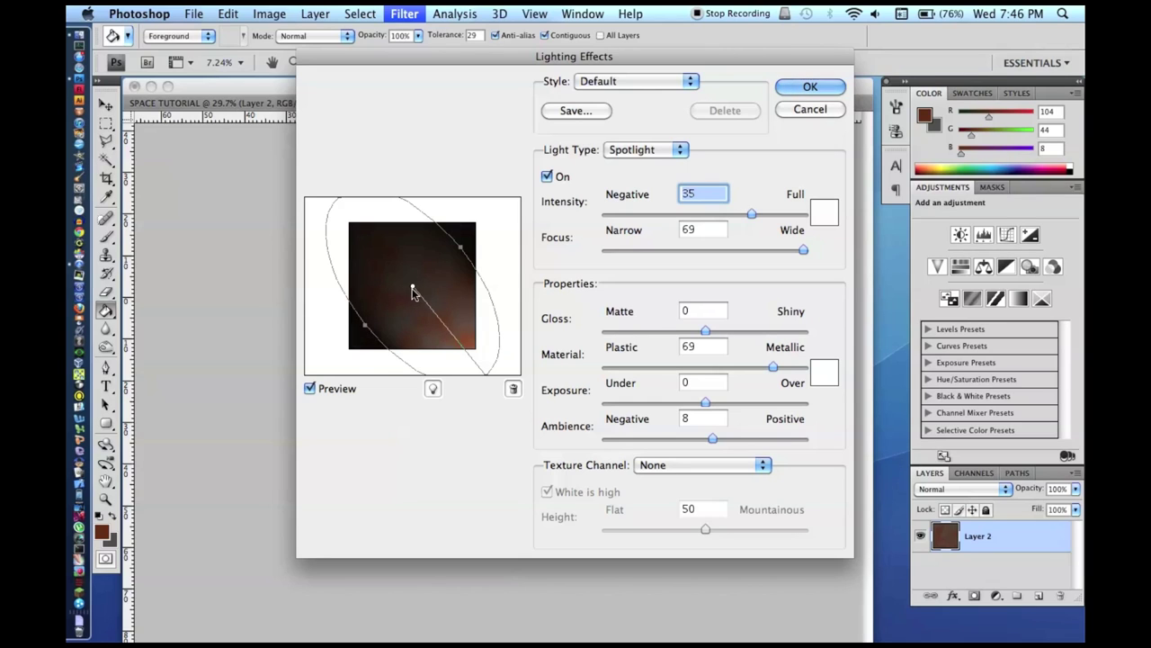
left_click_drag(475, 371, 358, 199)
left_click_drag(365, 324, 354, 335)
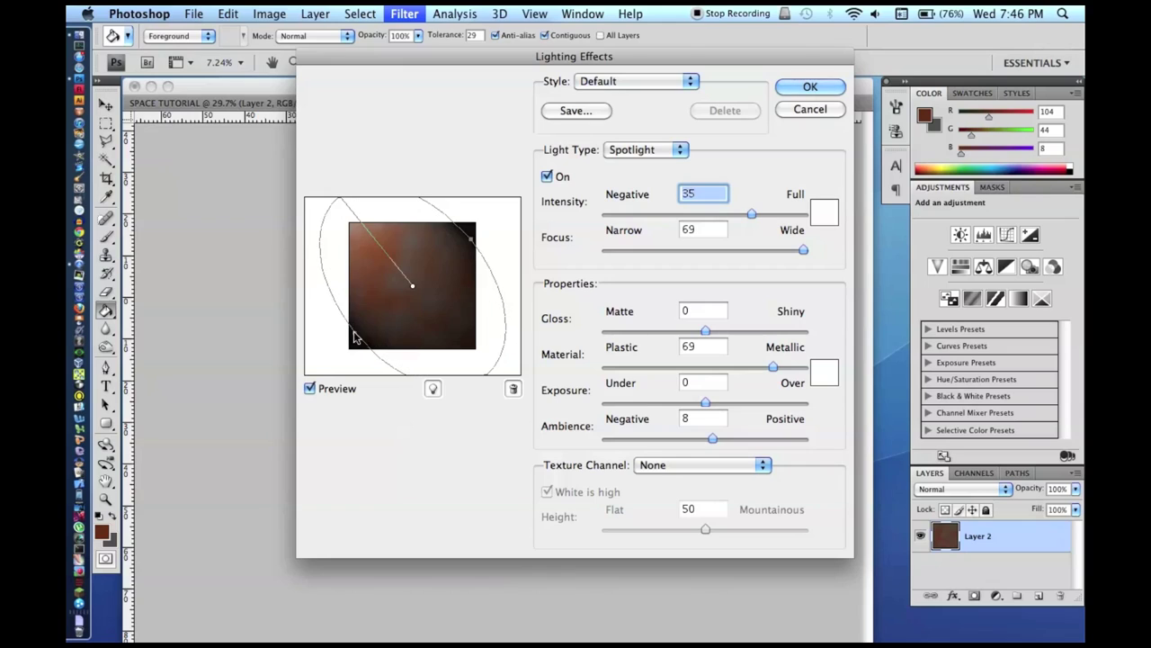
left_click(671, 468)
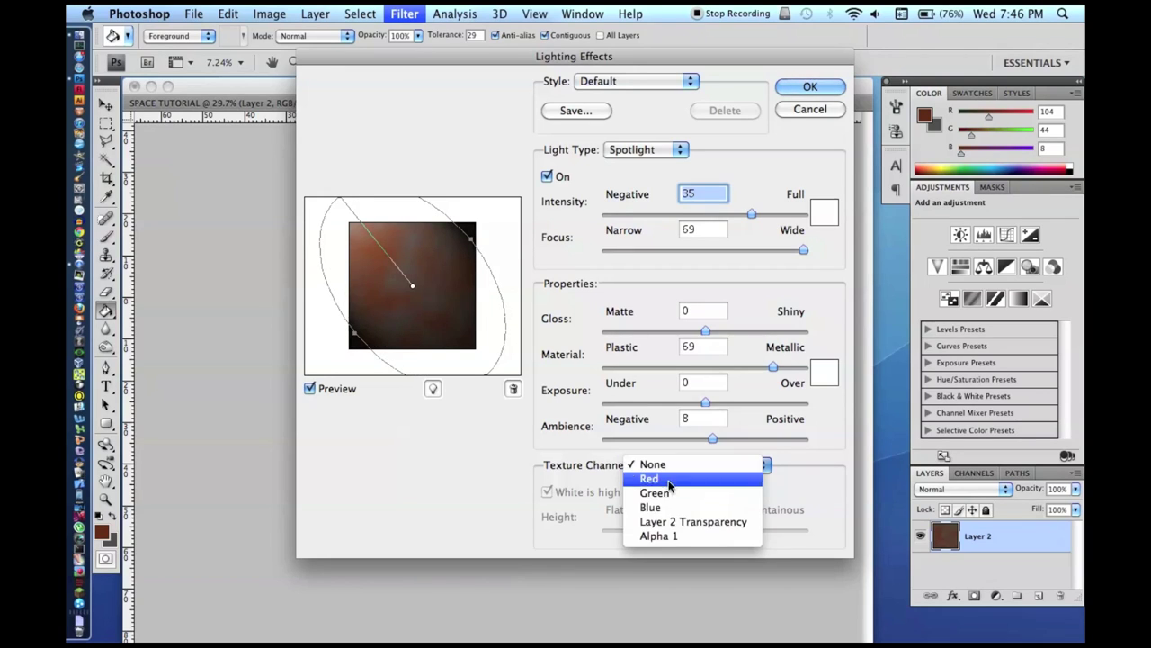
left_click(664, 535)
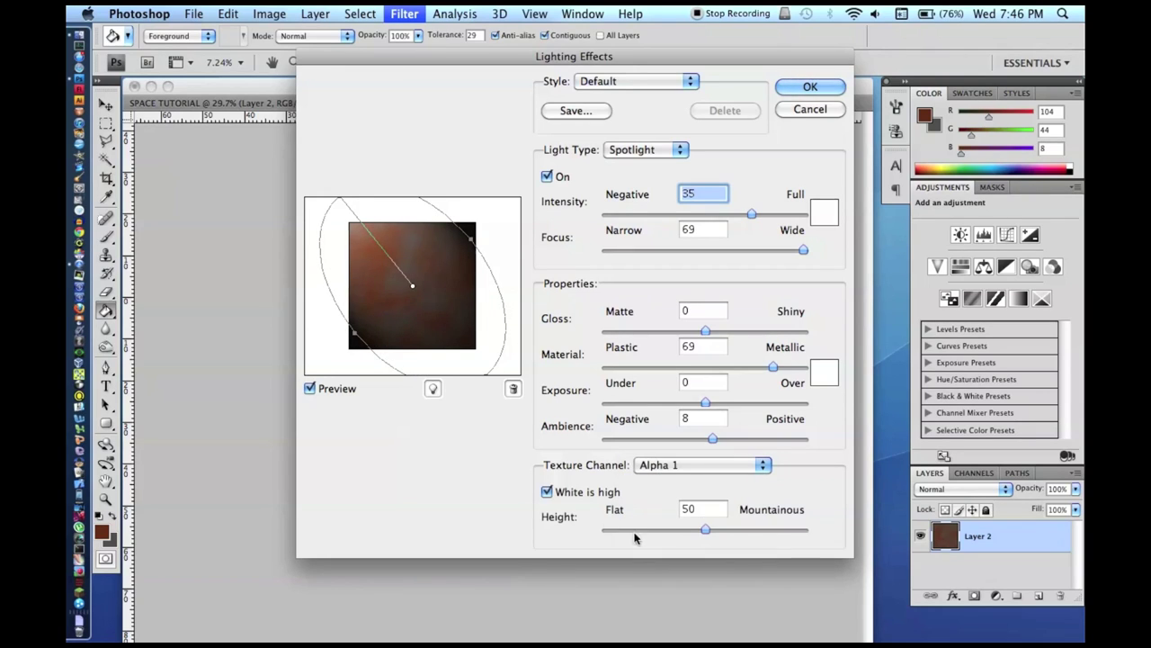
left_click(548, 492)
left_click(548, 492)
left_click(553, 494)
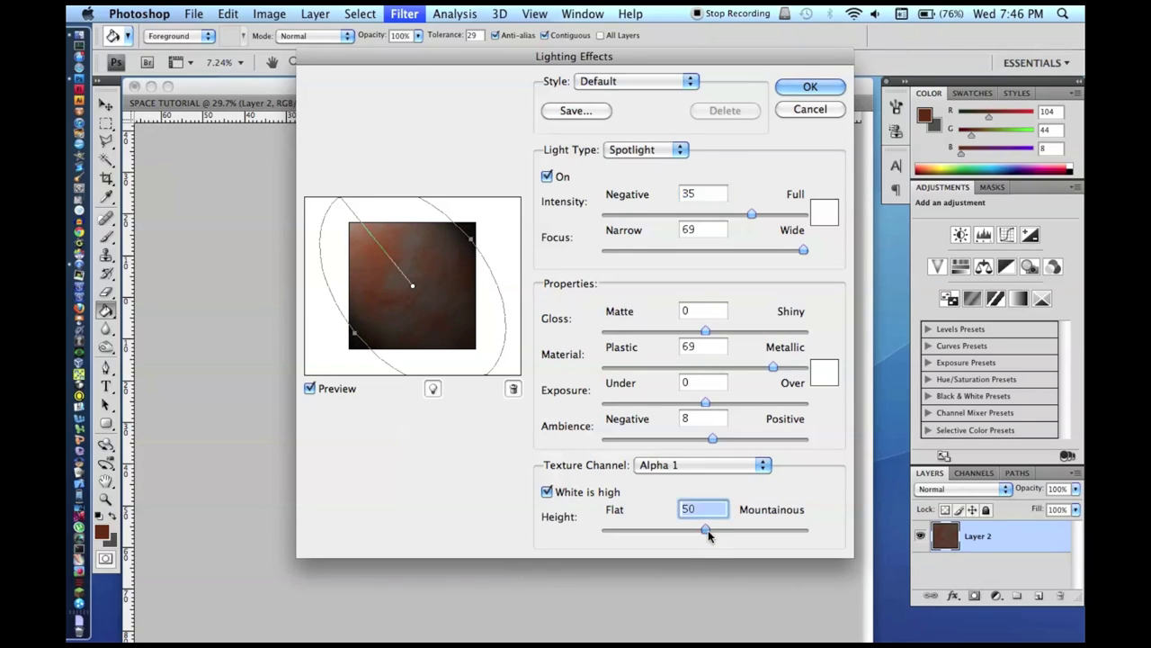
left_click_drag(708, 530, 793, 529)
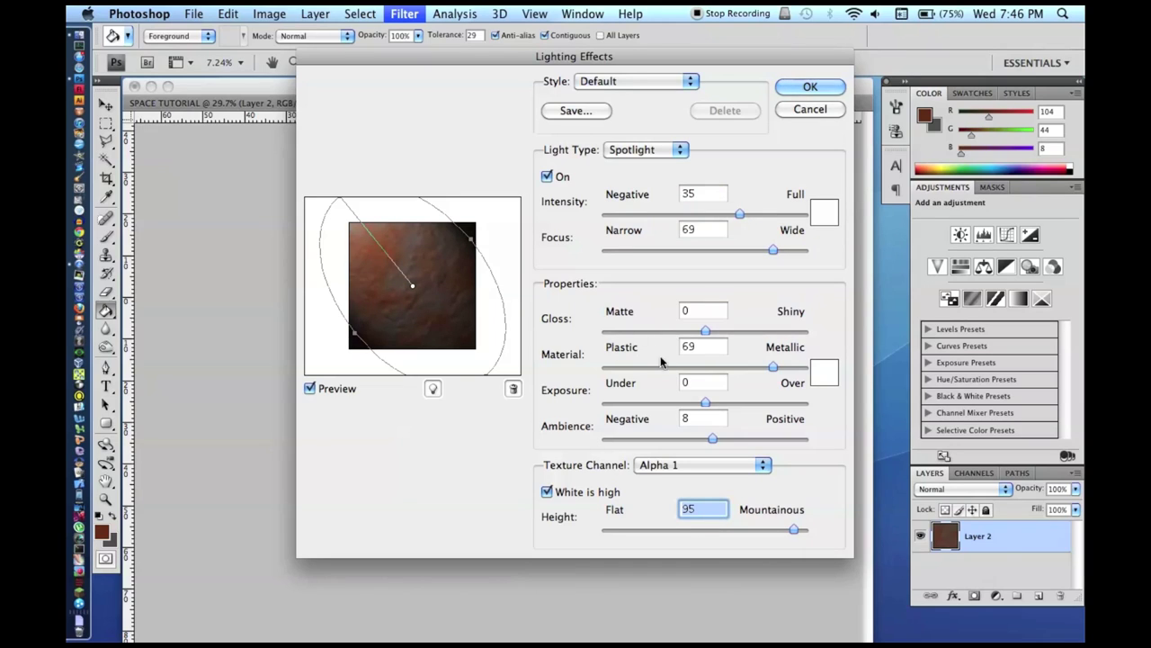
Step: Set exposure 6, gloss 30, intensity 30, keep the Spotlight type, and apply
left_click_drag(710, 408, 711, 409)
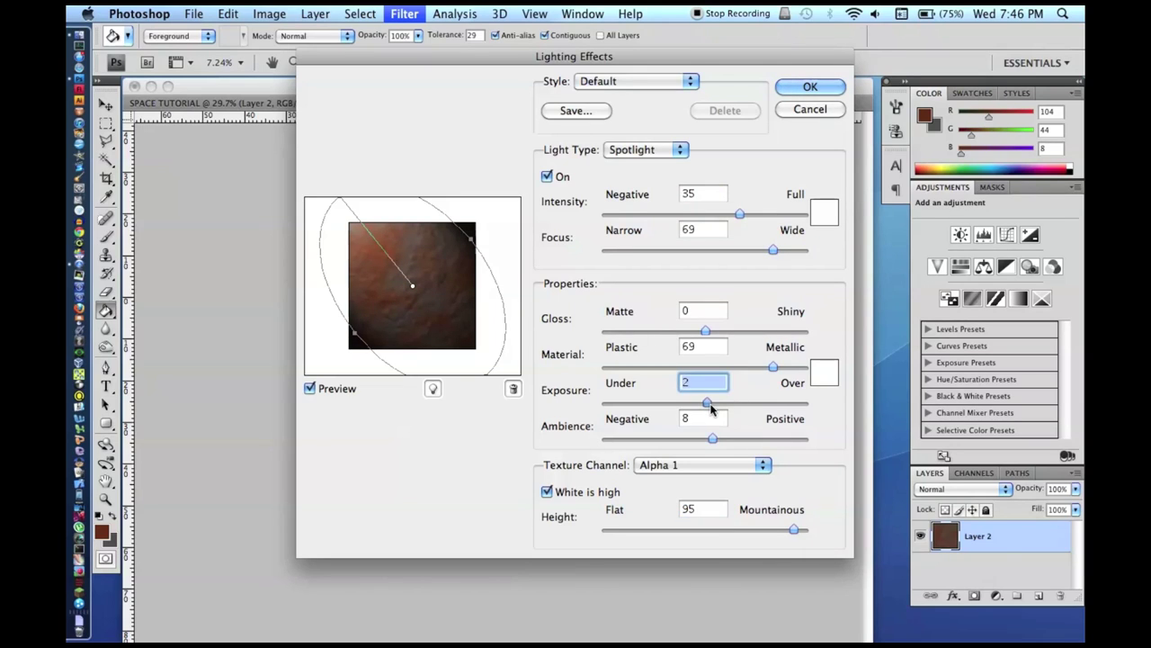
left_click(775, 367)
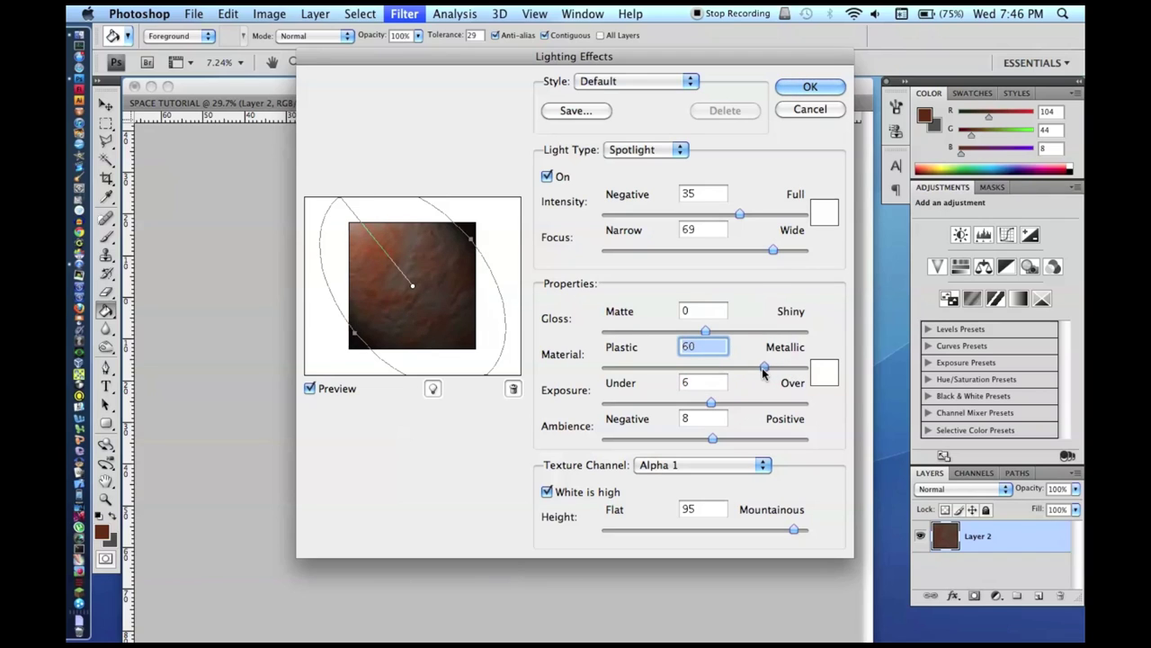
left_click_drag(708, 331, 735, 332)
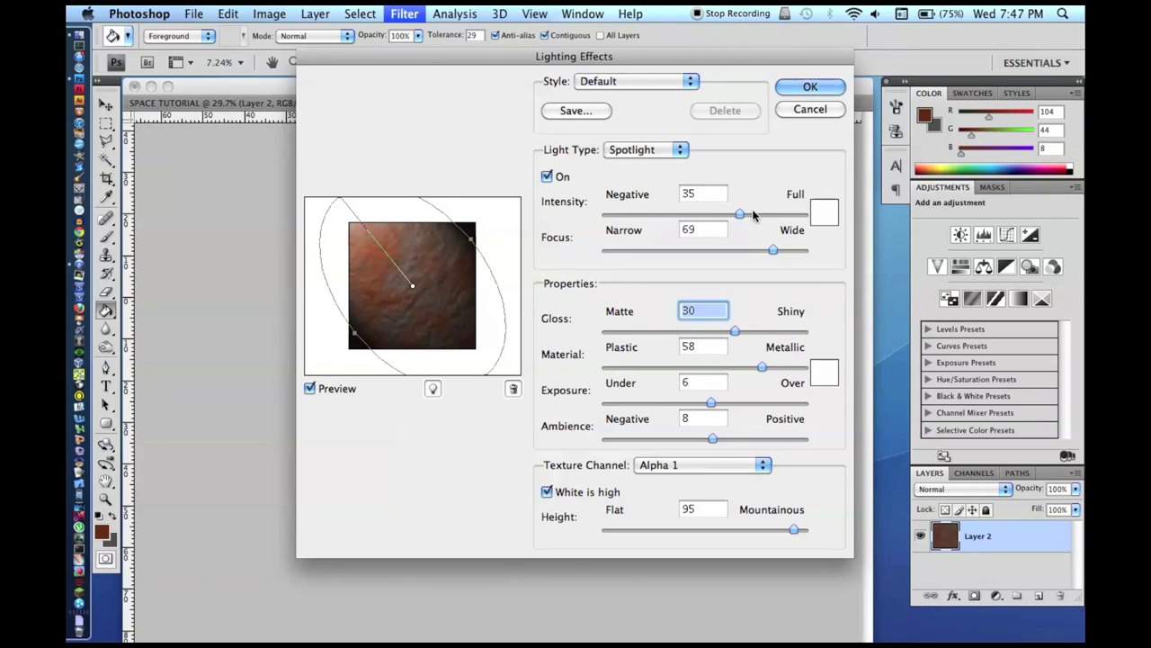
left_click_drag(740, 214, 735, 214)
left_click(634, 149)
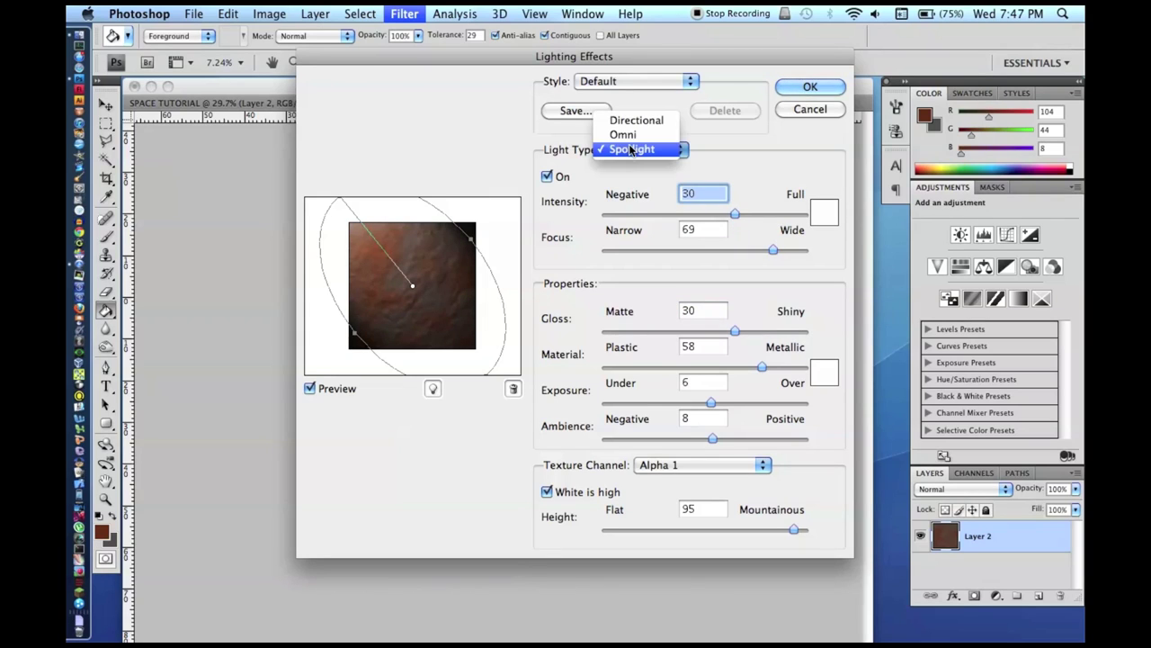
left_click(628, 136)
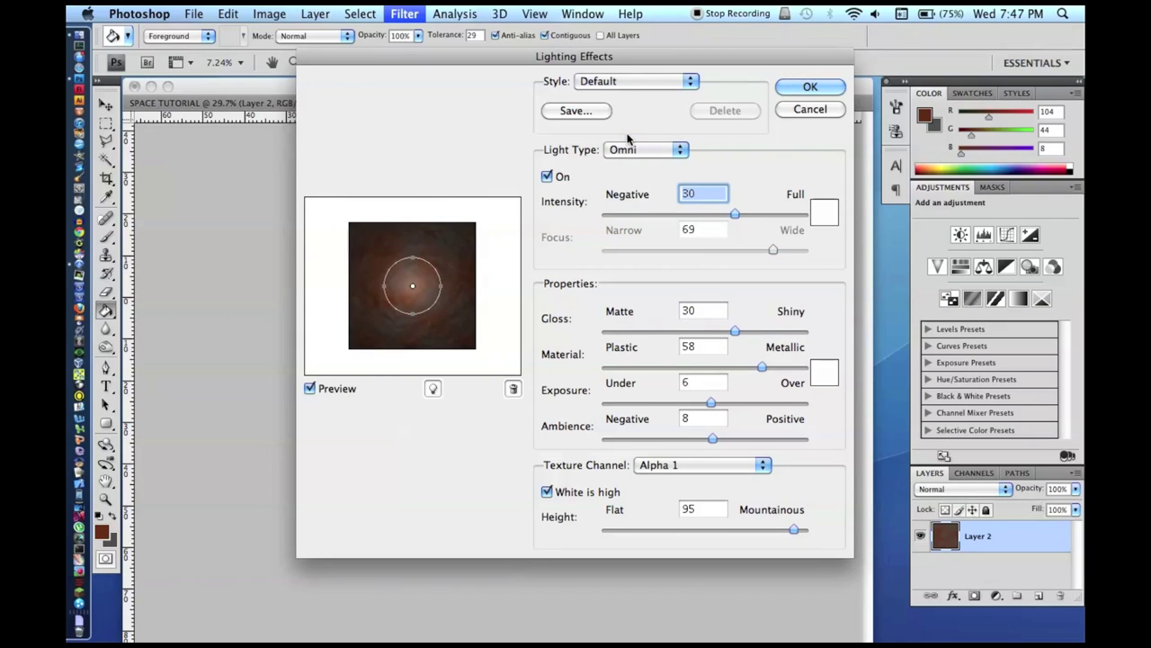
left_click(627, 161)
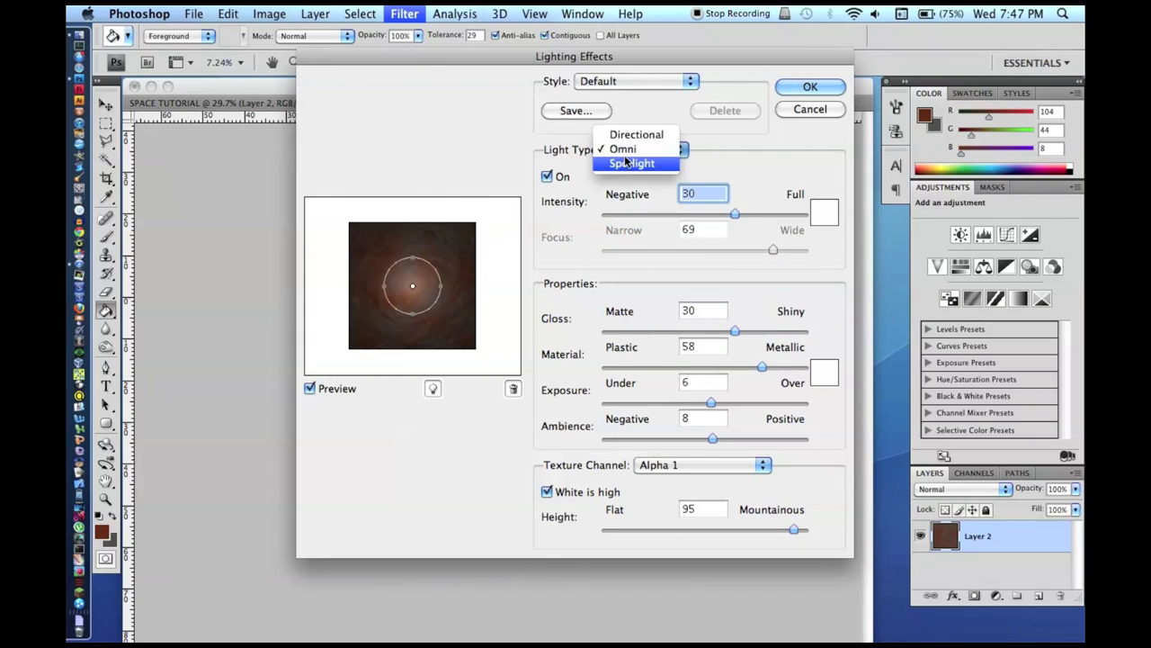
left_click(623, 164)
left_click(618, 150)
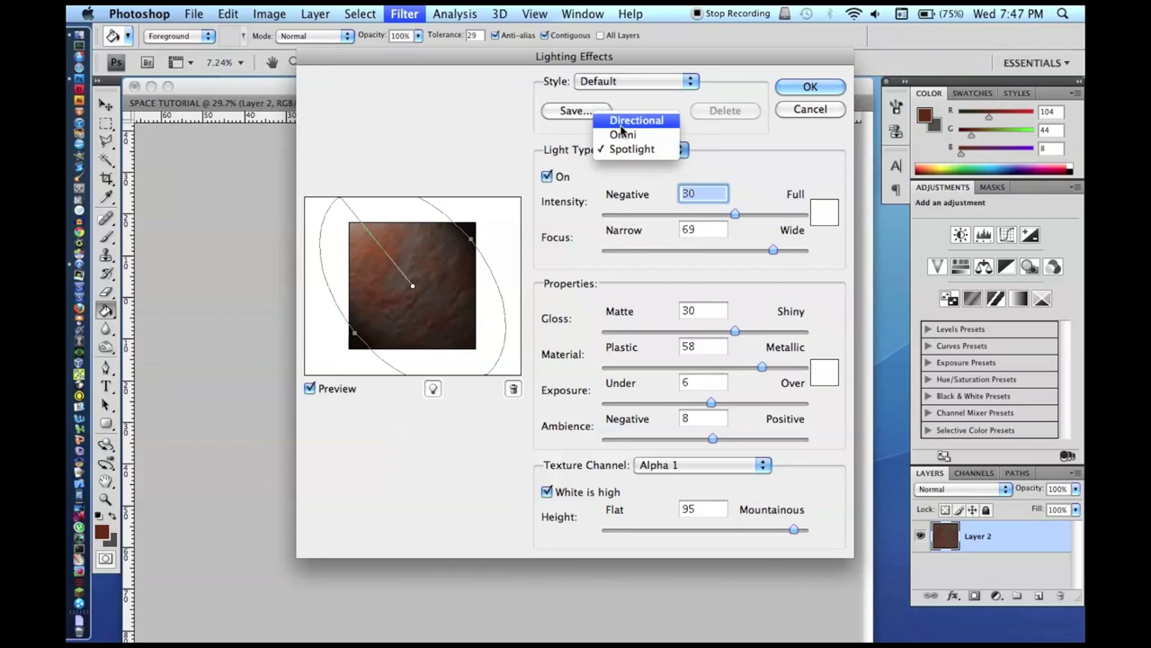
left_click(620, 120)
left_click(621, 153)
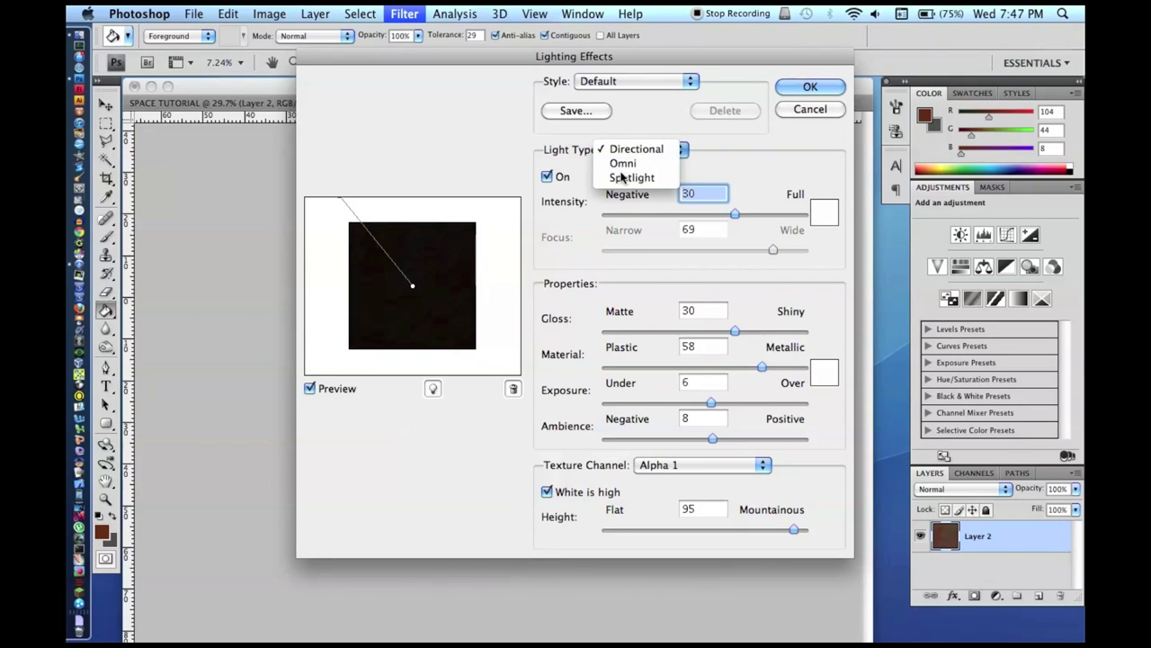
left_click(621, 177)
key("Return")
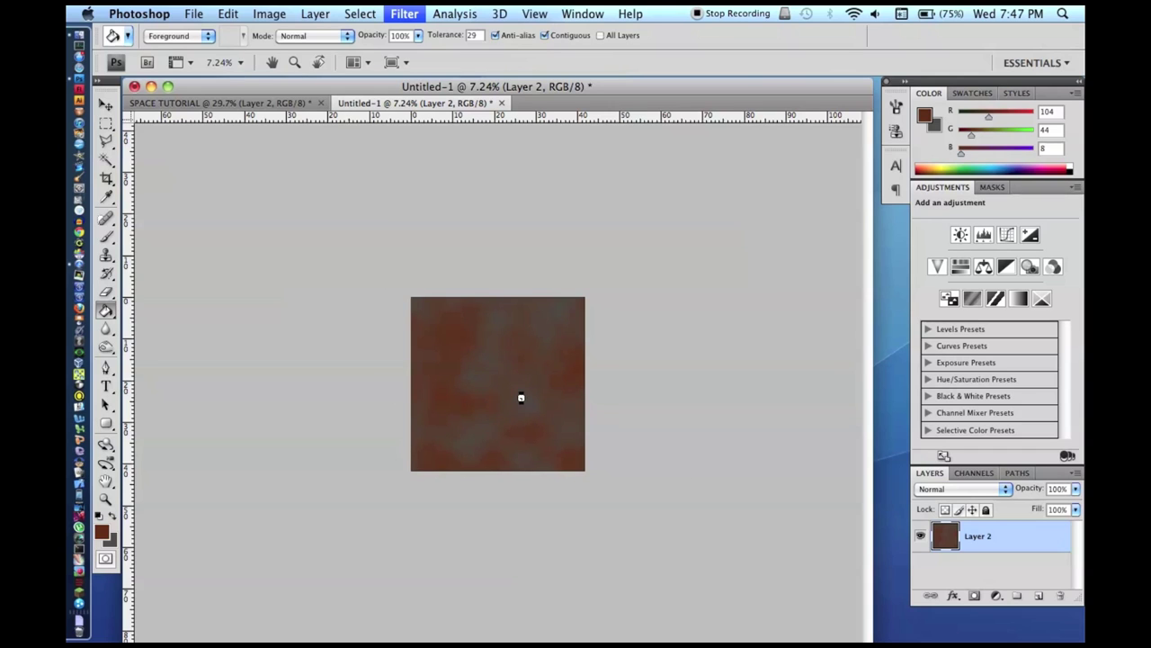
Step: Marquee-select the middle of the rock texture and start a new 1665×1665 Clipboard document
scroll(517, 401, "up", 5)
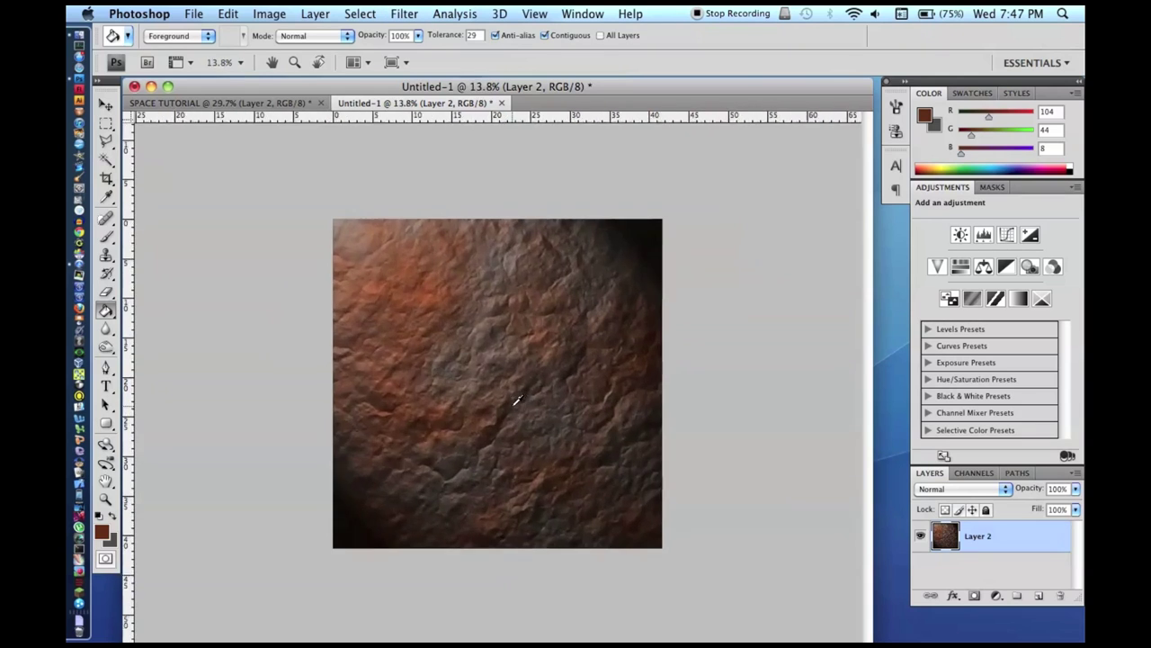
scroll(517, 401, "up", 2)
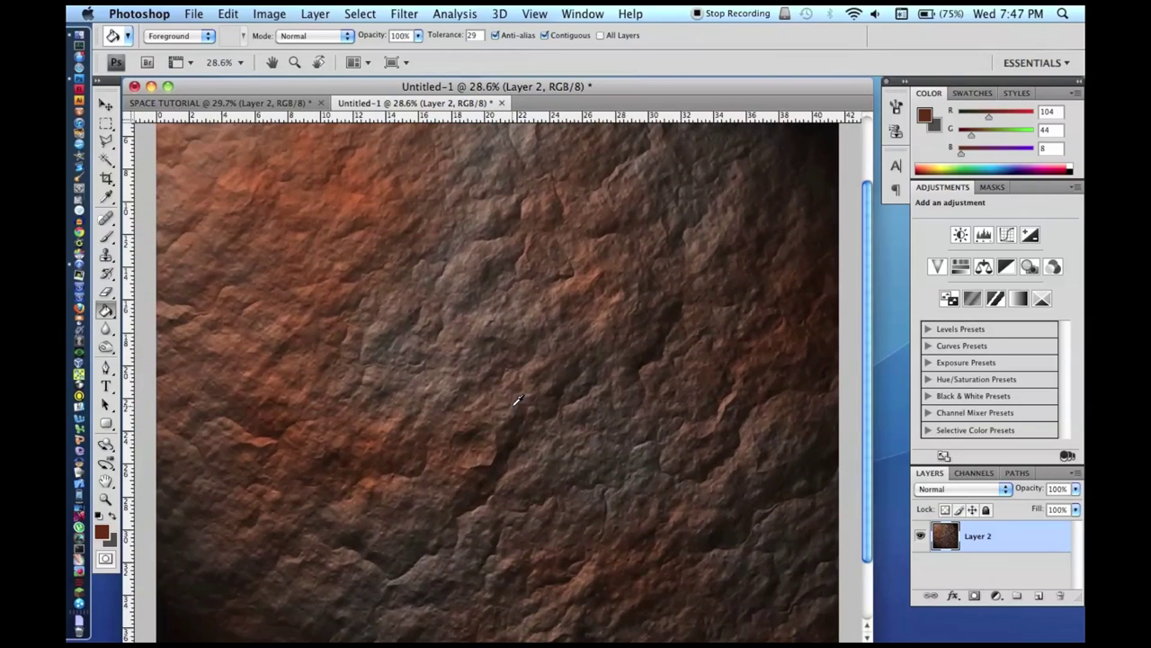
scroll(517, 401, "down", 3)
scroll(517, 401, "down", 1)
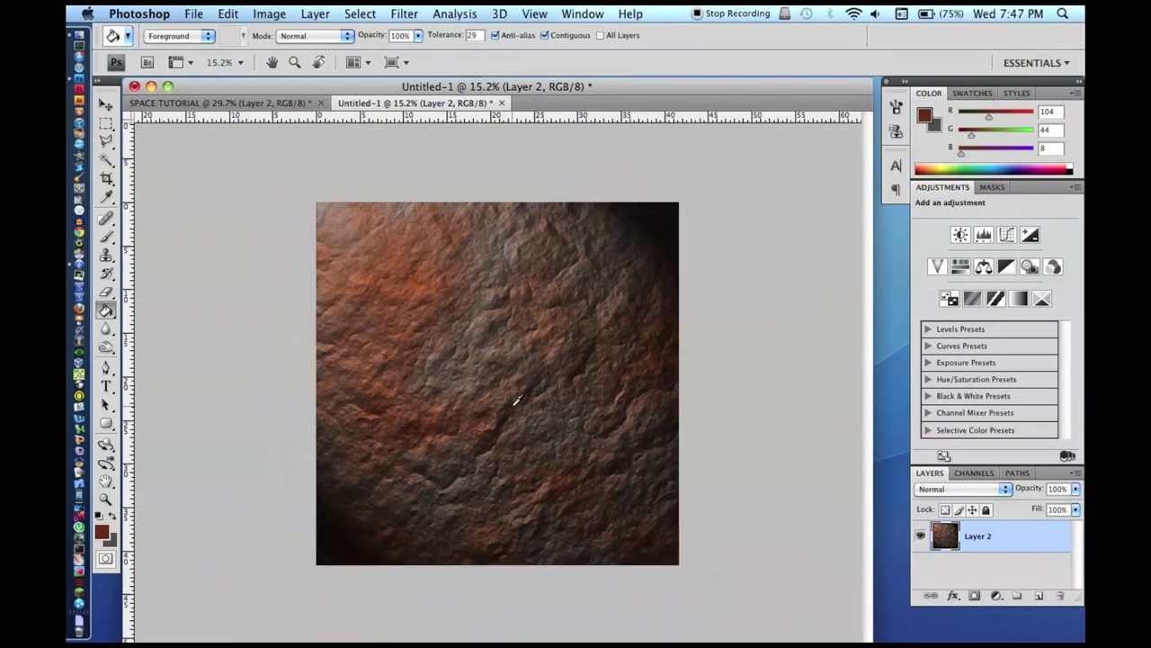
left_click(106, 123)
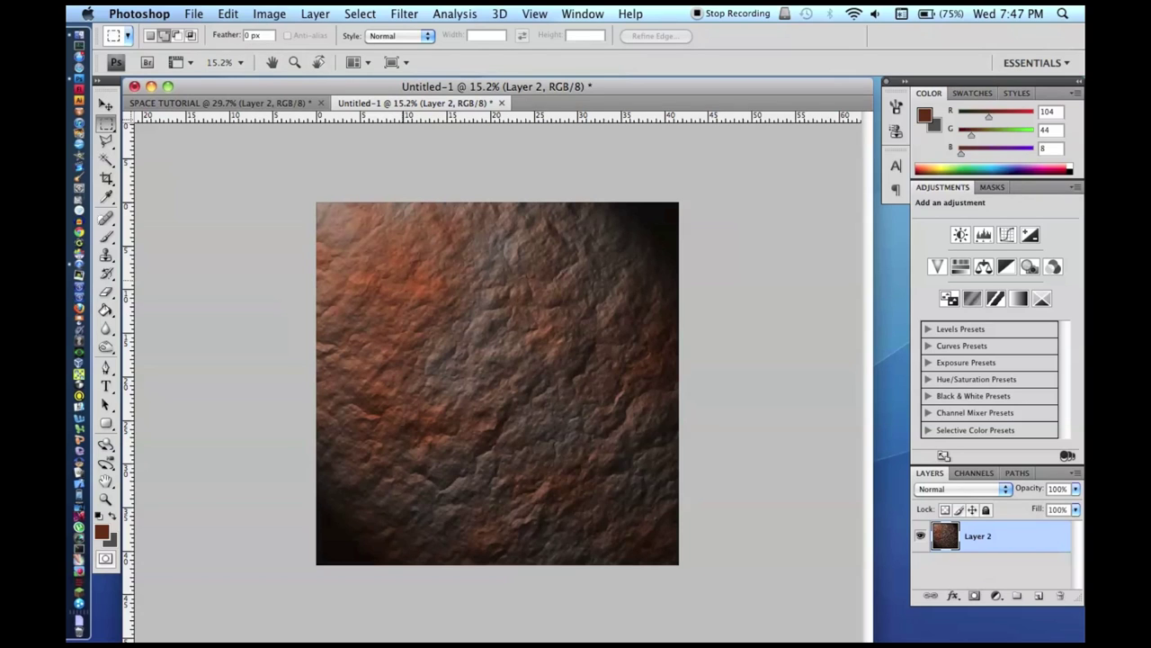
left_click_drag(585, 511, 603, 480)
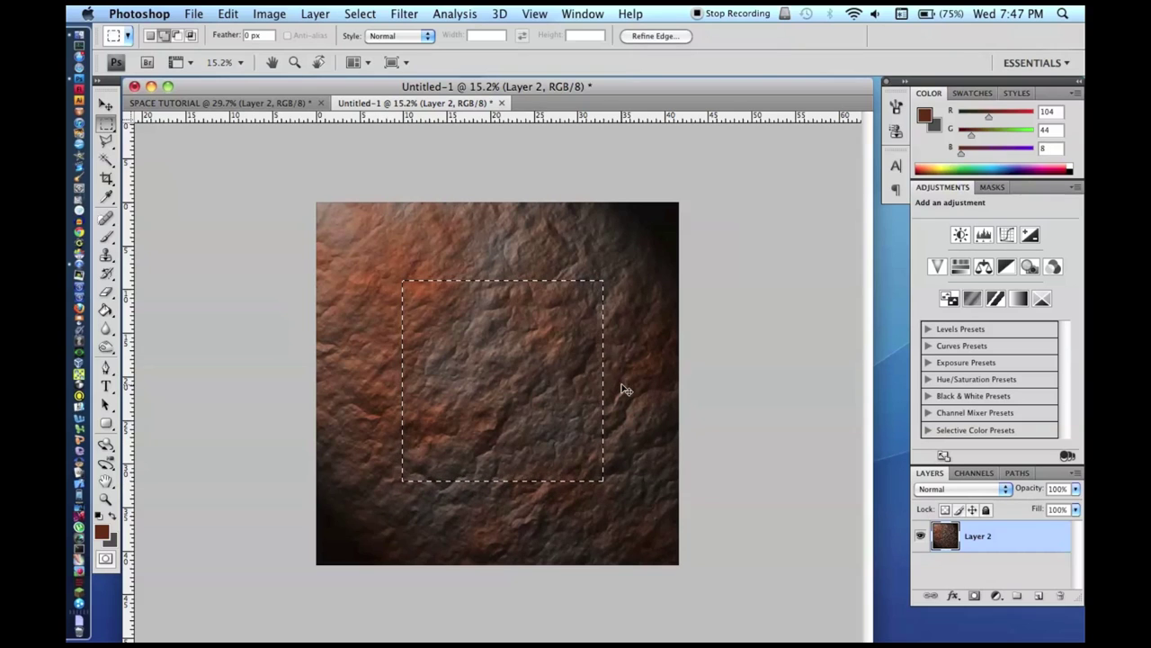
key("ctrl+n")
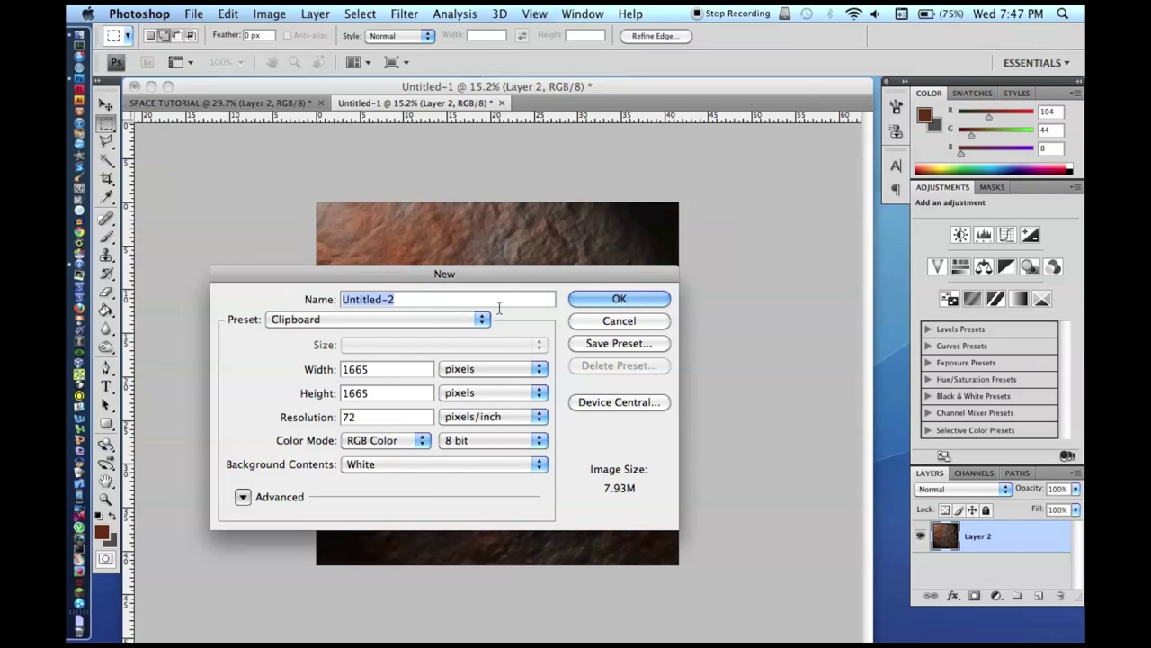
Step: Create the new document, paste the rock texture, and wrap it onto a 3D sphere
key("Return")
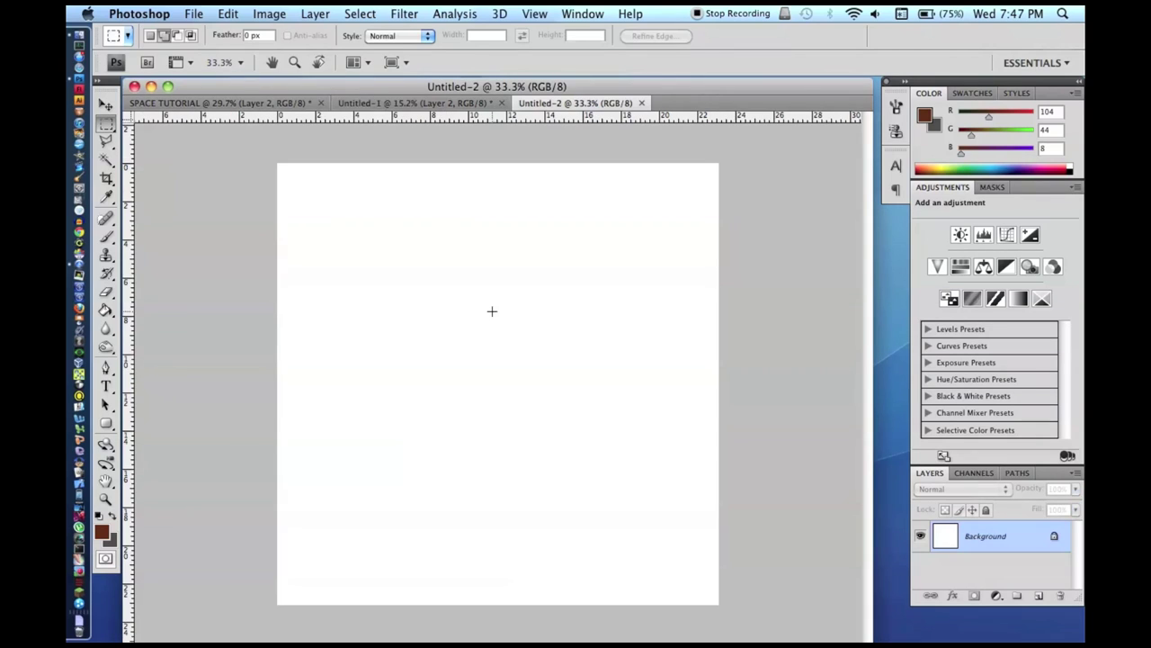
key("super+v")
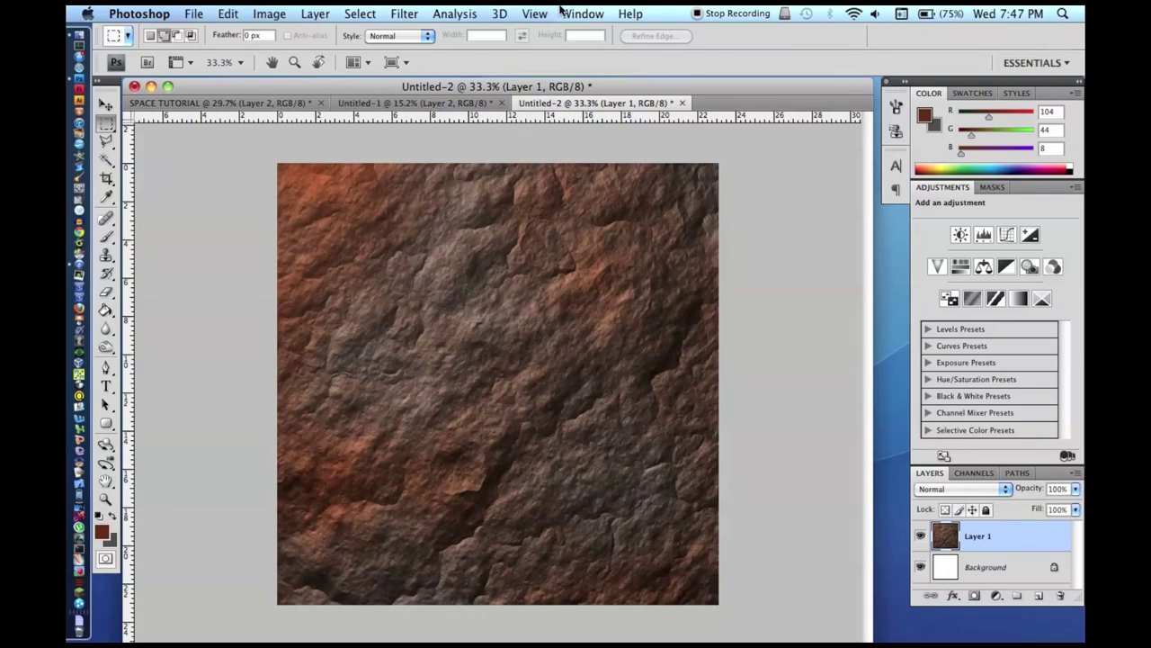
left_click(500, 14)
mouse_move(522, 80)
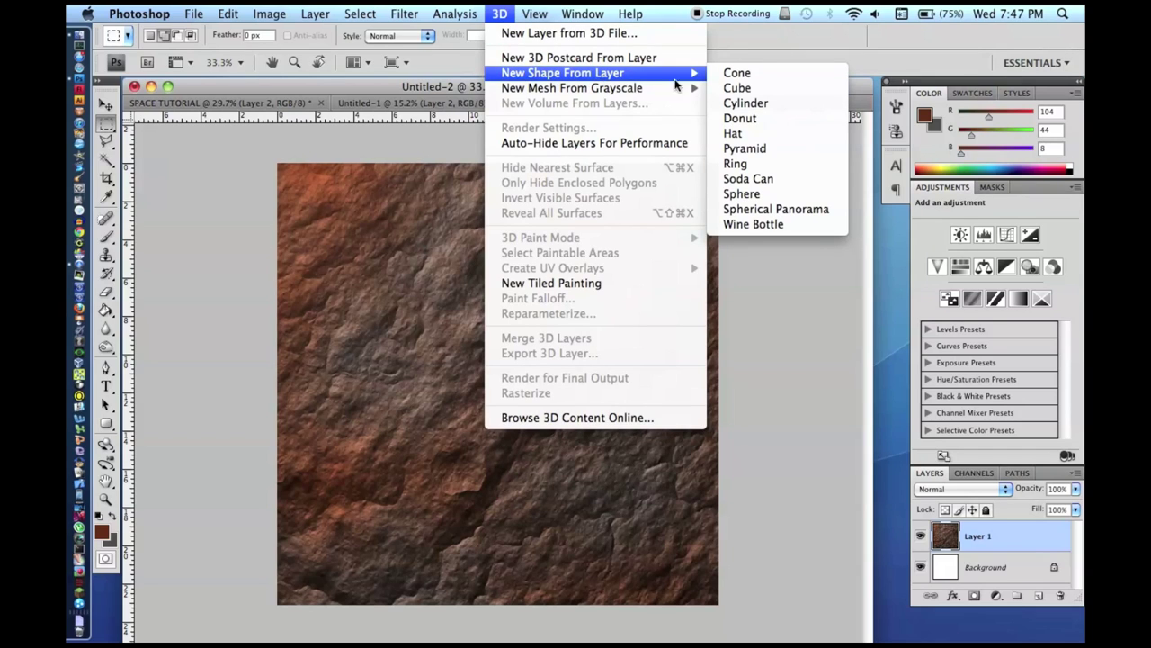
left_click(756, 194)
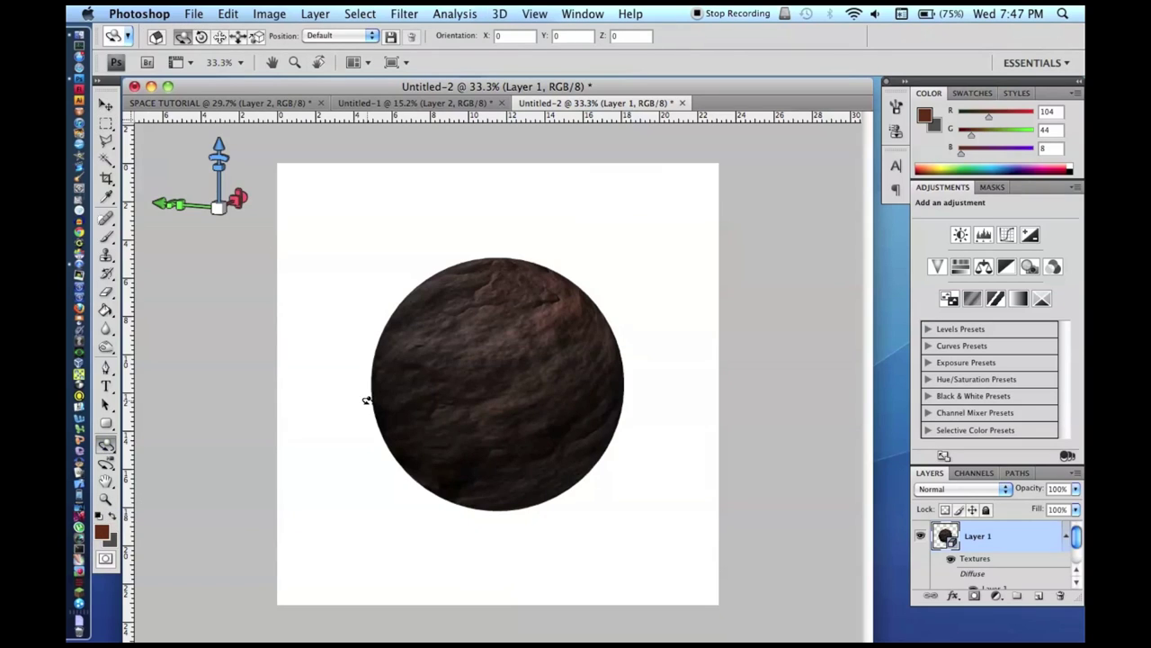
left_click_drag(366, 400, 468, 346)
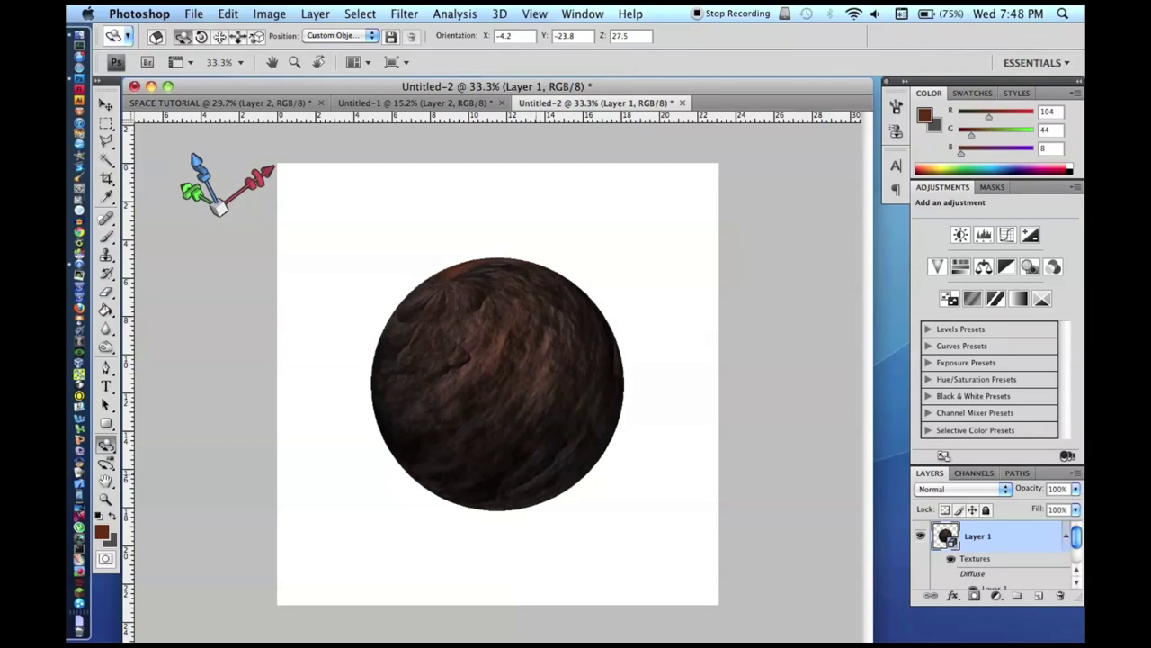
Step: Convert the sphere to a Smart Object, rasterize it, and copy it for SPACE TUTORIAL
right_click(1036, 541)
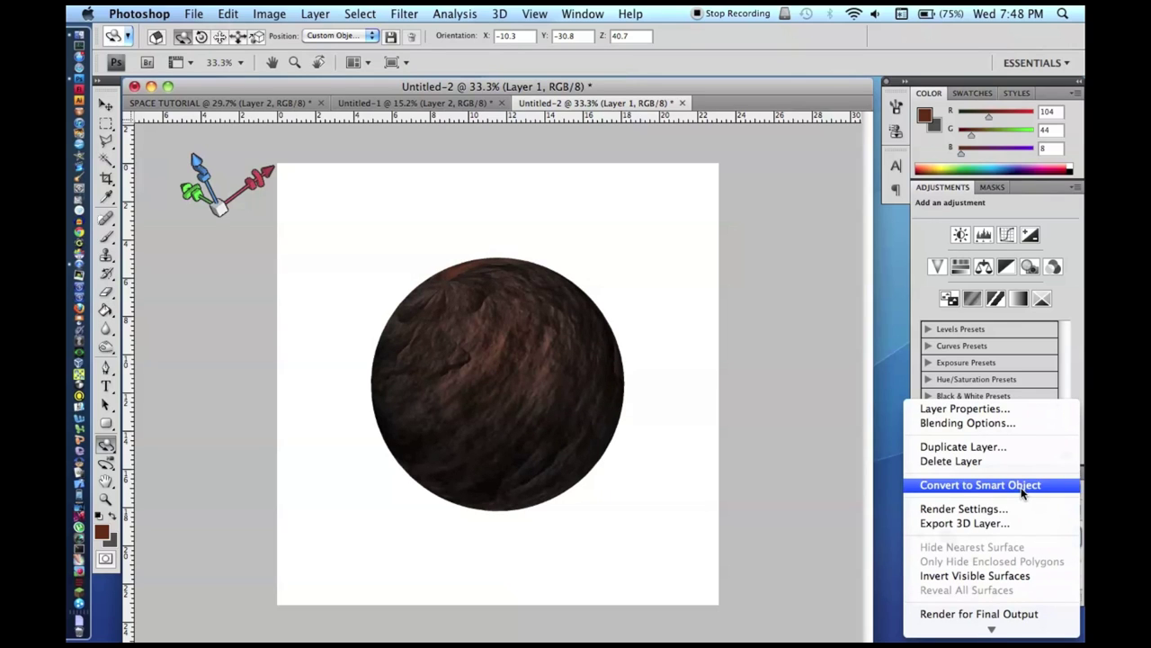
left_click(1022, 492)
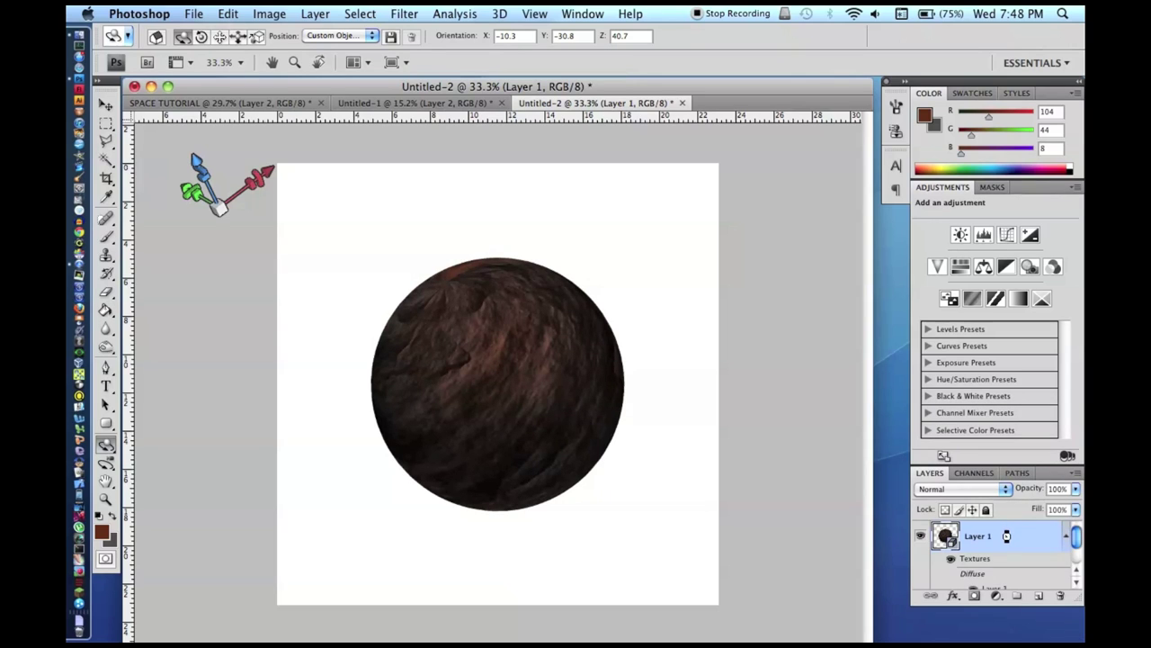
right_click(954, 537)
left_click(942, 409)
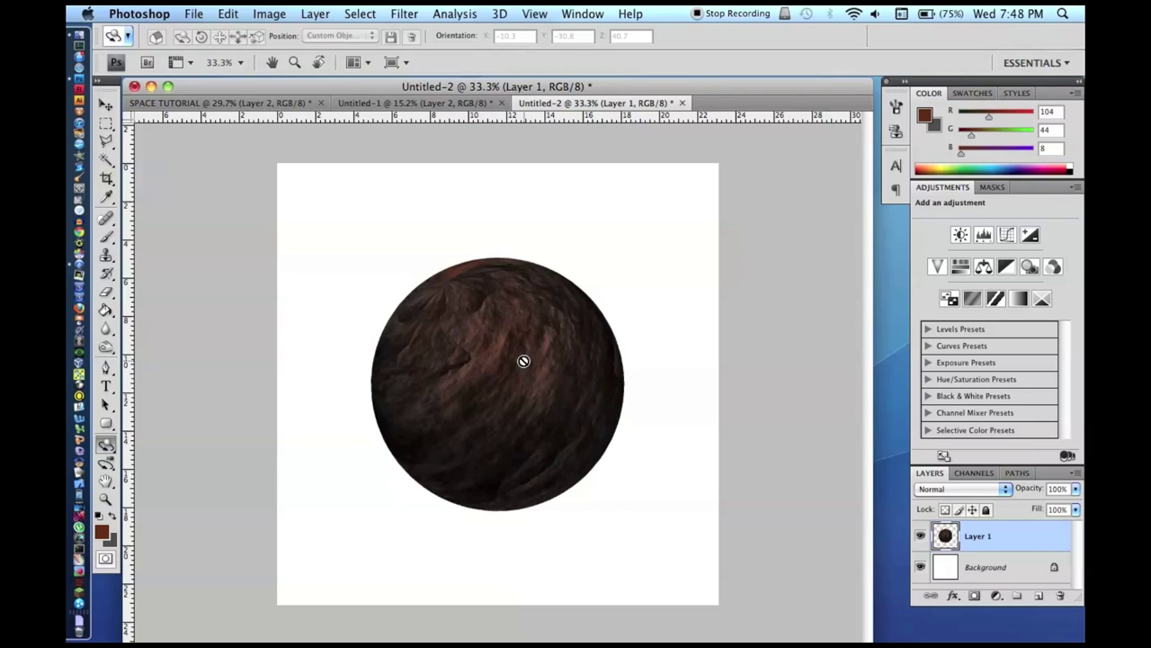
key("super+a")
key("super+c")
left_click(279, 105)
Step: Paste the sphere into the star field, move it lower right, and shrink it to about 95%
key("super+v")
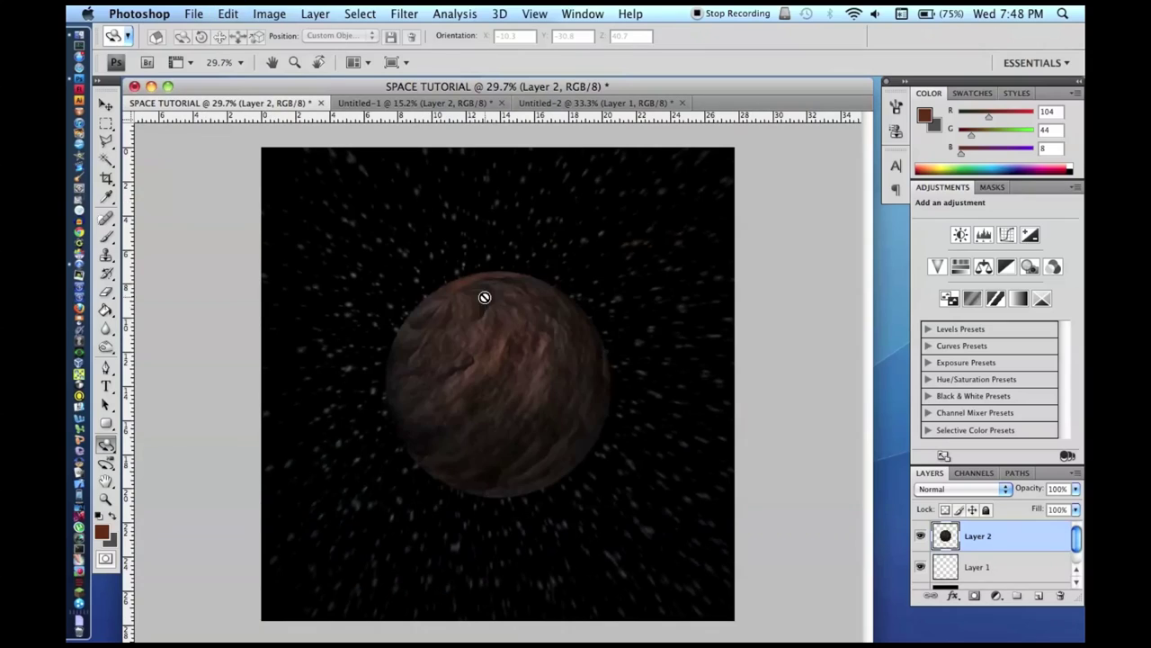
left_click(107, 104)
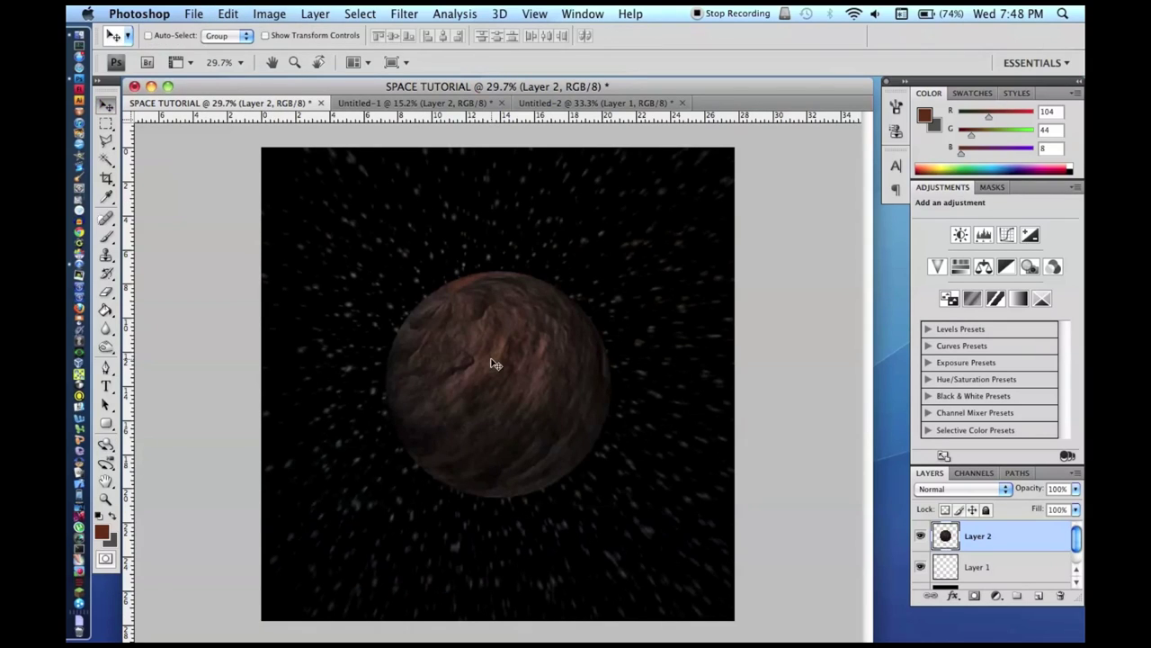
left_click_drag(495, 363, 606, 435)
key("super+t")
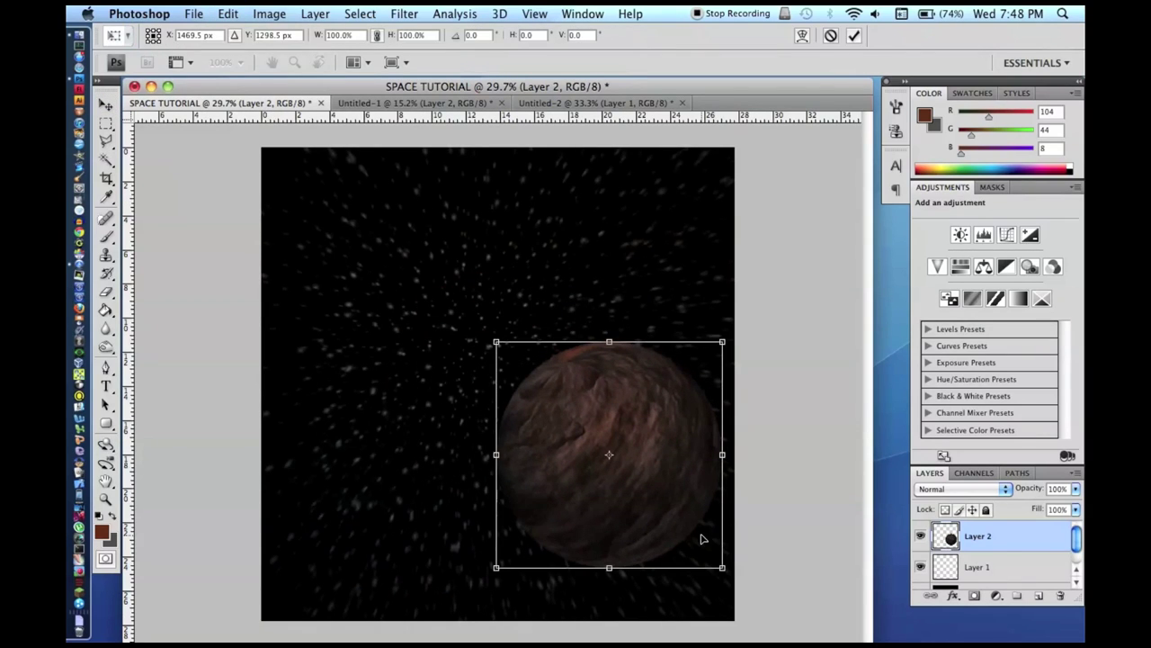
left_click_drag(717, 563, 710, 555)
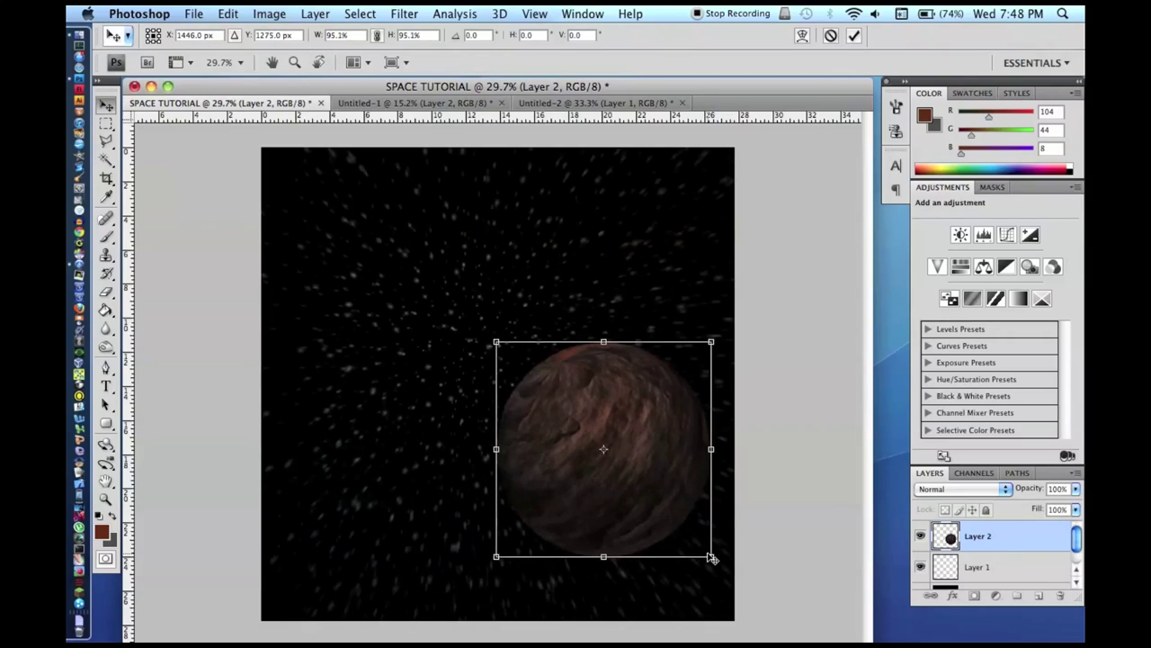
key("Return")
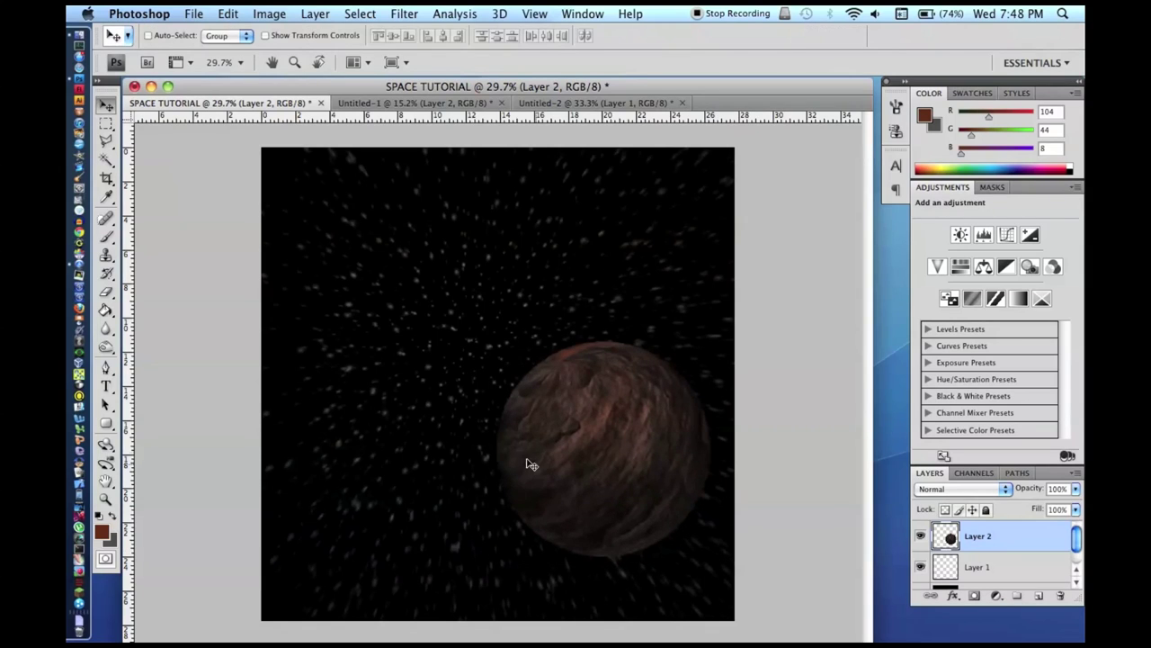
double_click(1012, 533)
Step: Enable Outer Glow with the cyan colour 4deff5
left_click(693, 165)
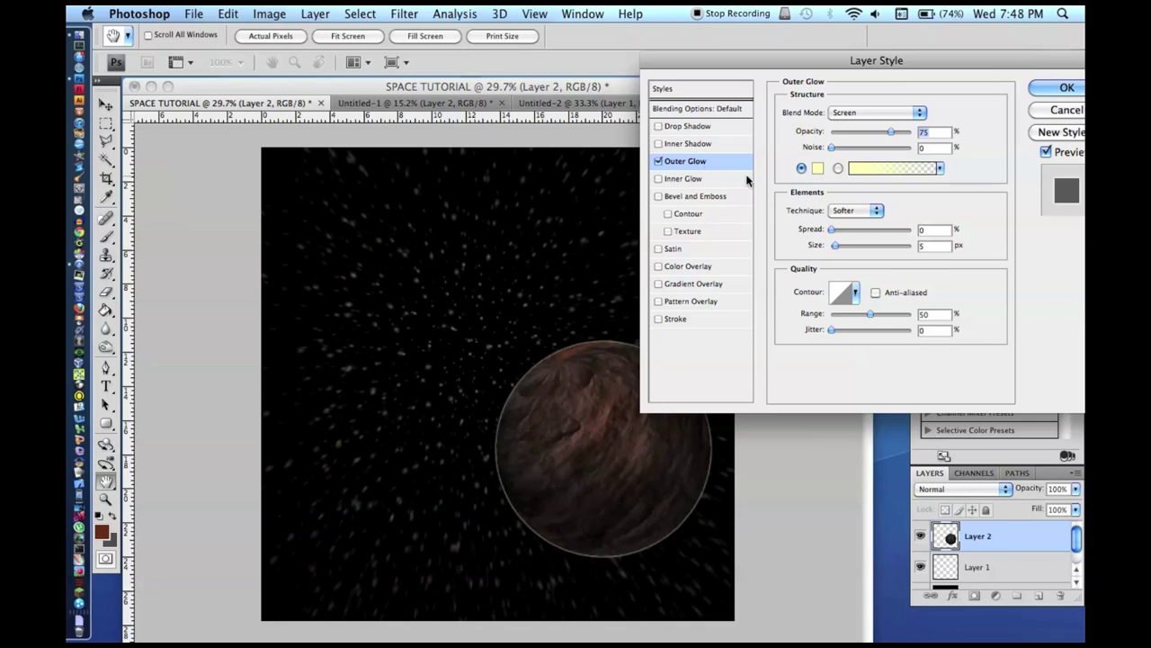
left_click(817, 171)
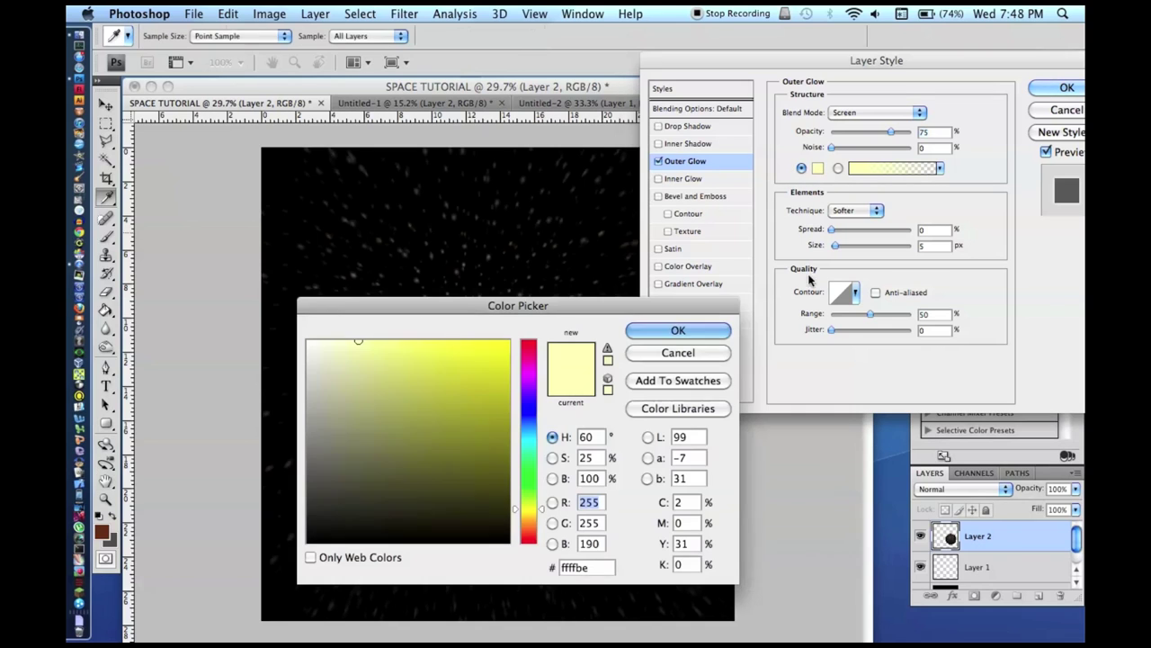
left_click(532, 441)
left_click_drag(467, 378, 390, 313)
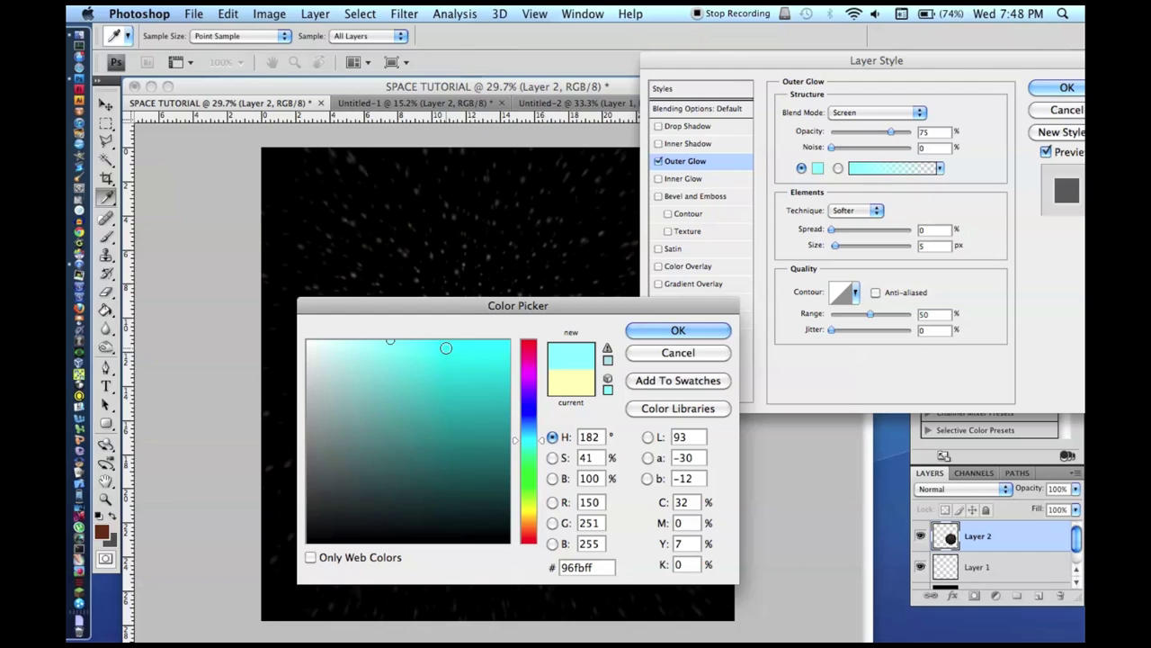
left_click(449, 352)
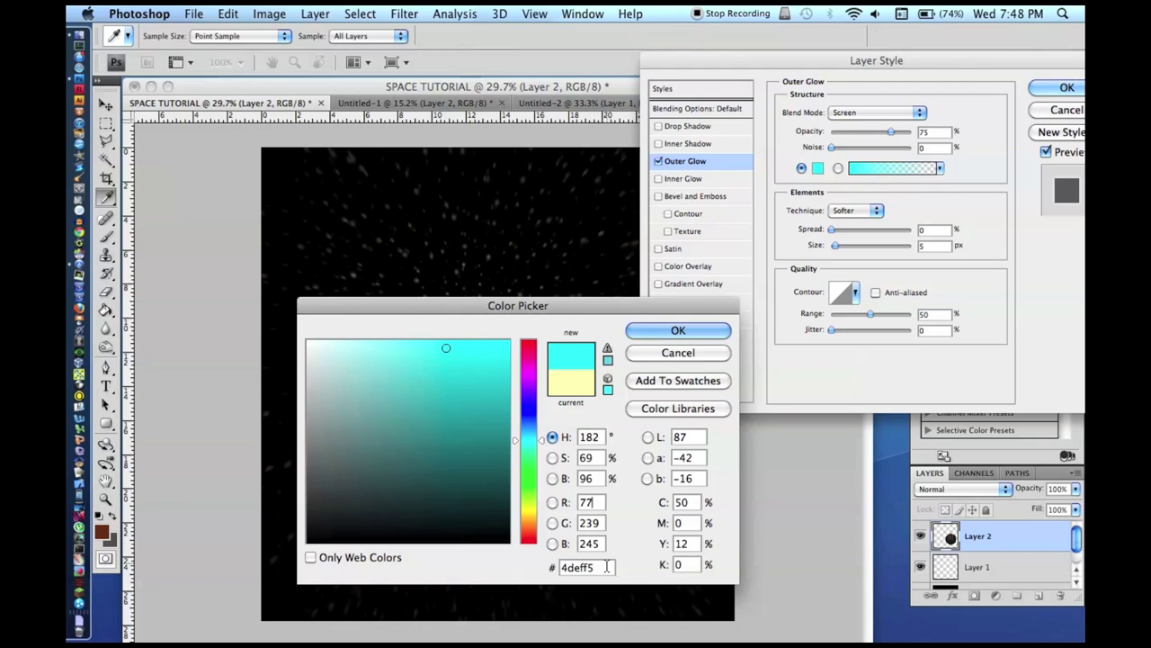
left_click(628, 331)
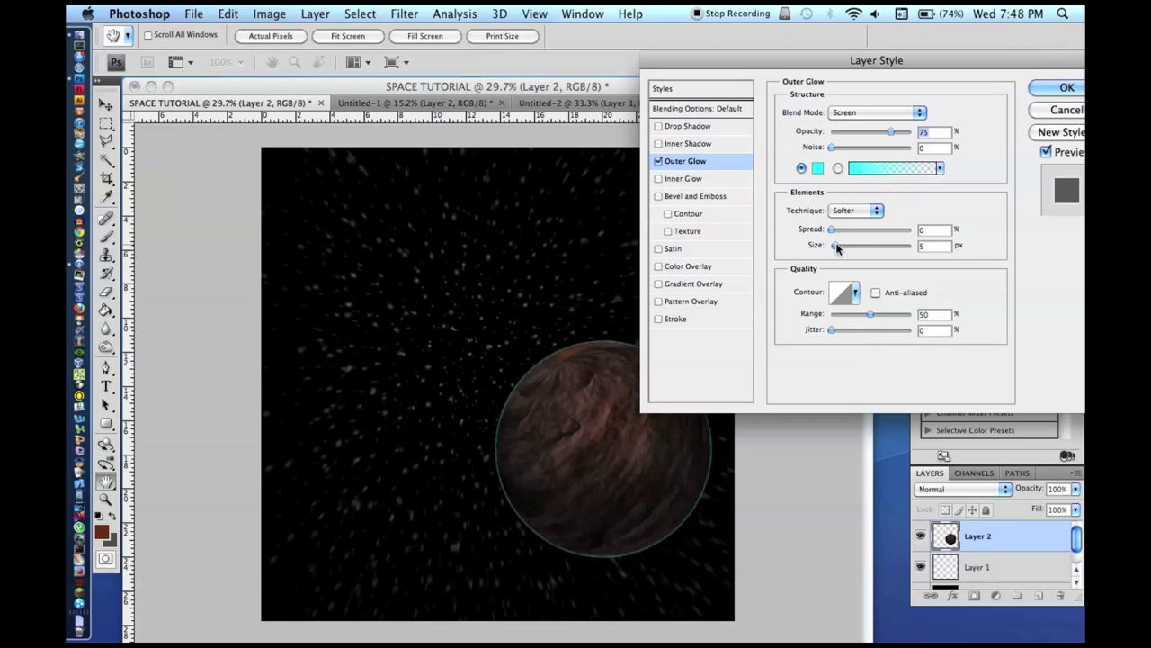
Step: Set the outer glow size to 57 px
left_click_drag(836, 249, 852, 252)
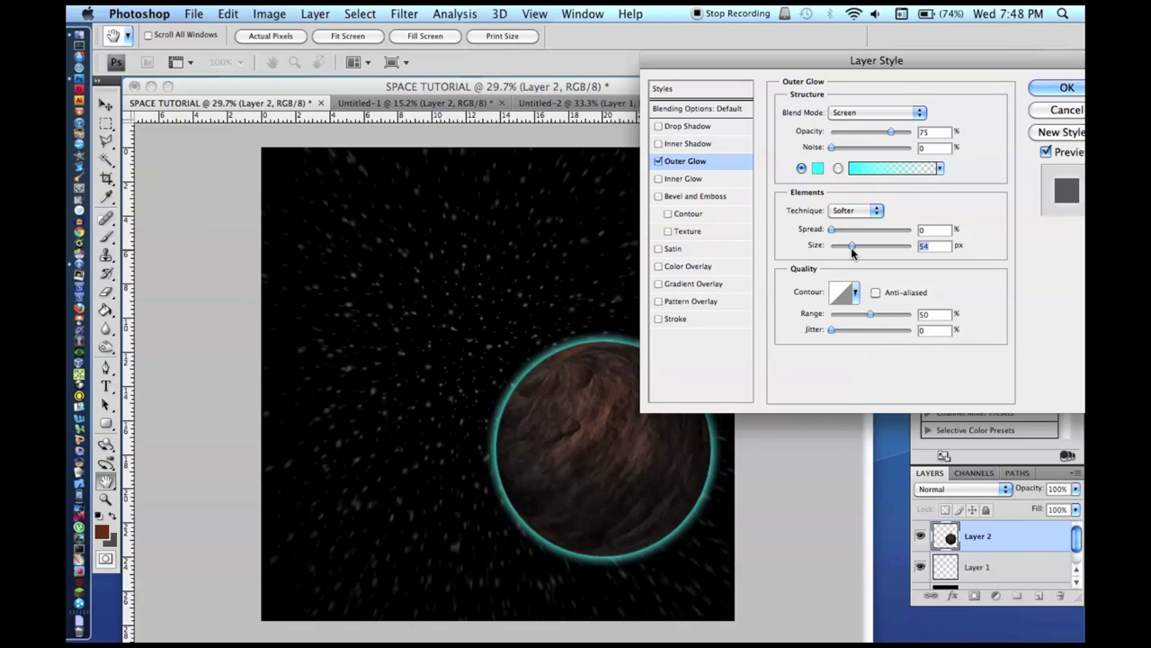
type("50")
type("80")
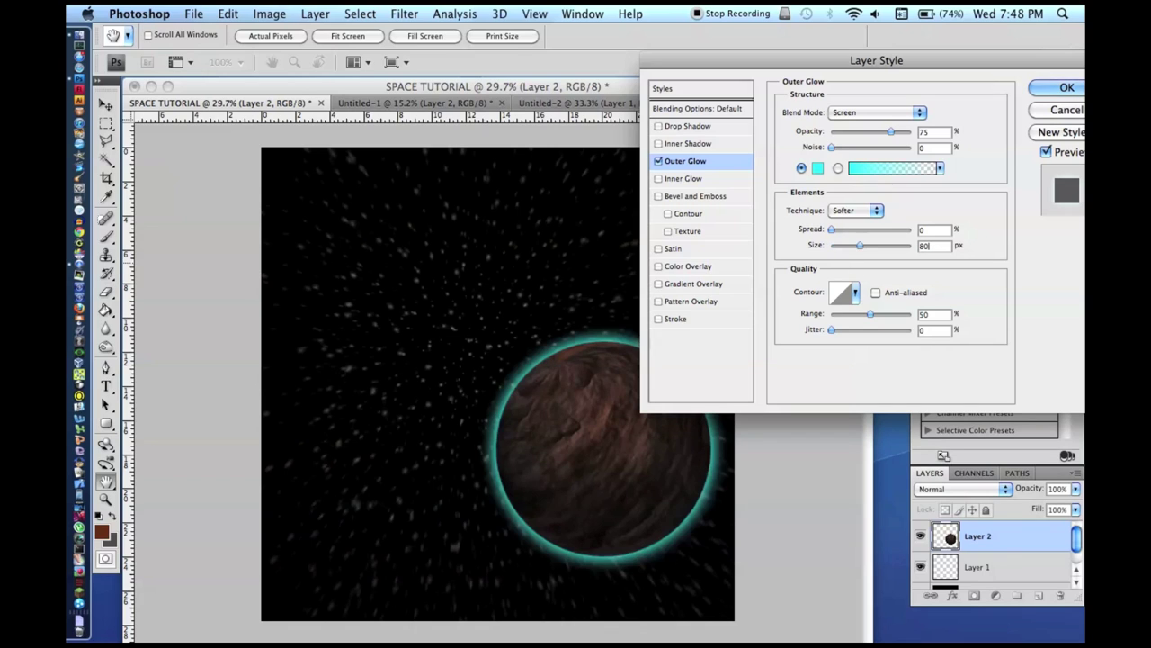
key("BackSpace")
type("1")
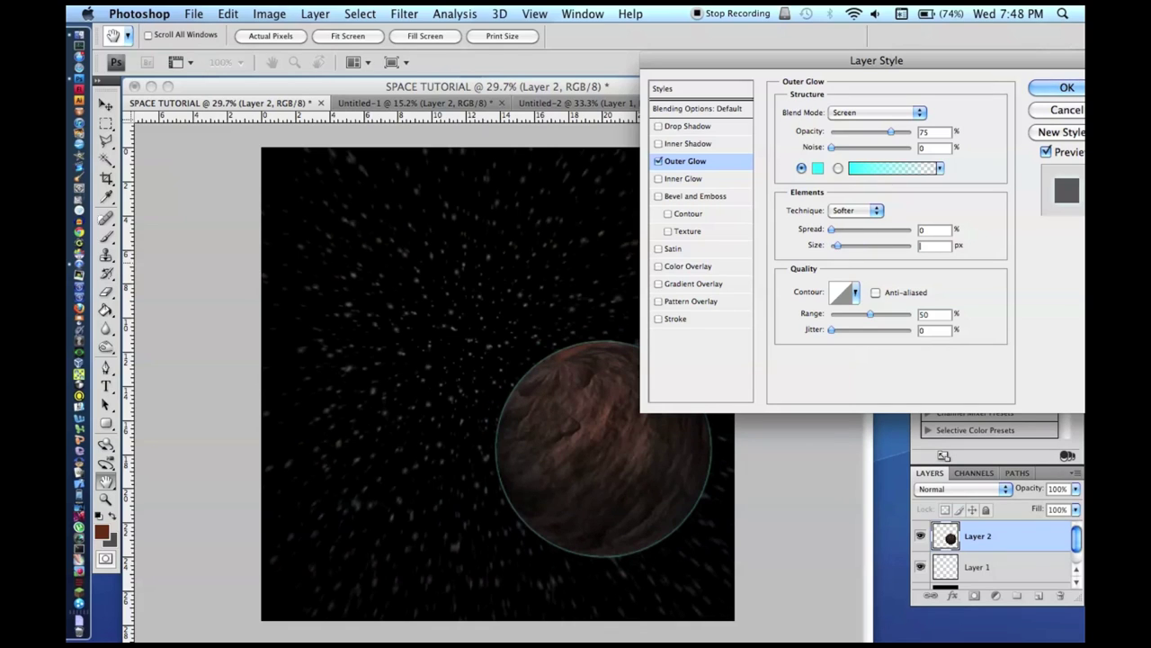
type("4")
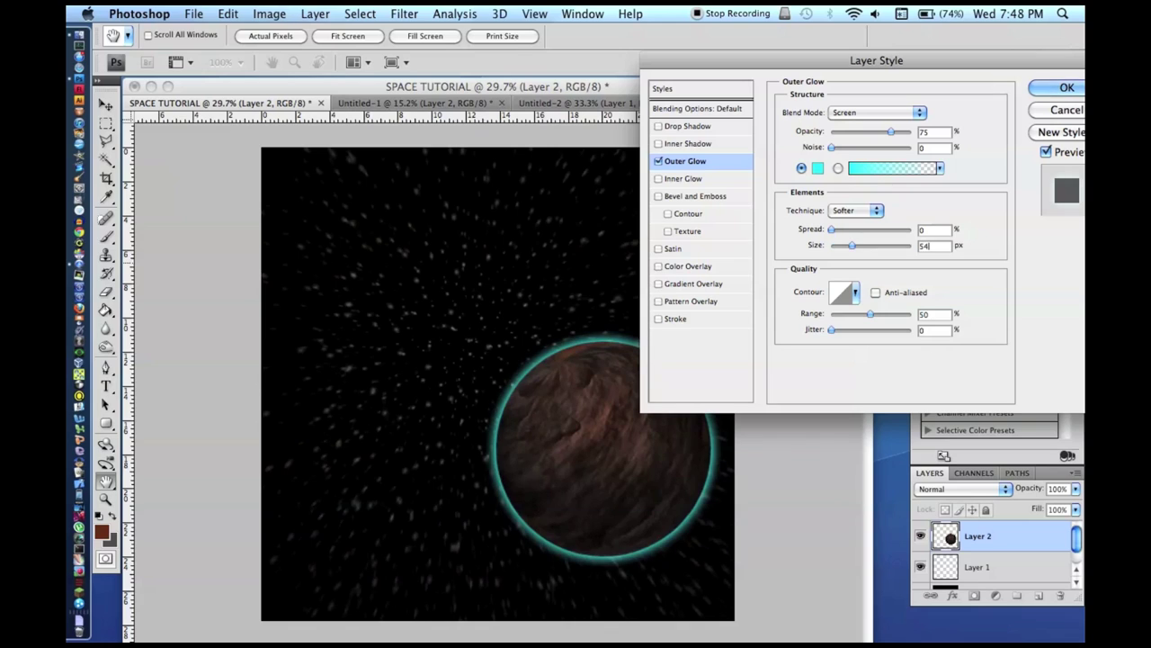
key("BackSpace")
type("7")
Step: Keep a linear glow contour, add 15% jitter and a little noise, and apply
left_click(852, 292)
left_click(869, 361)
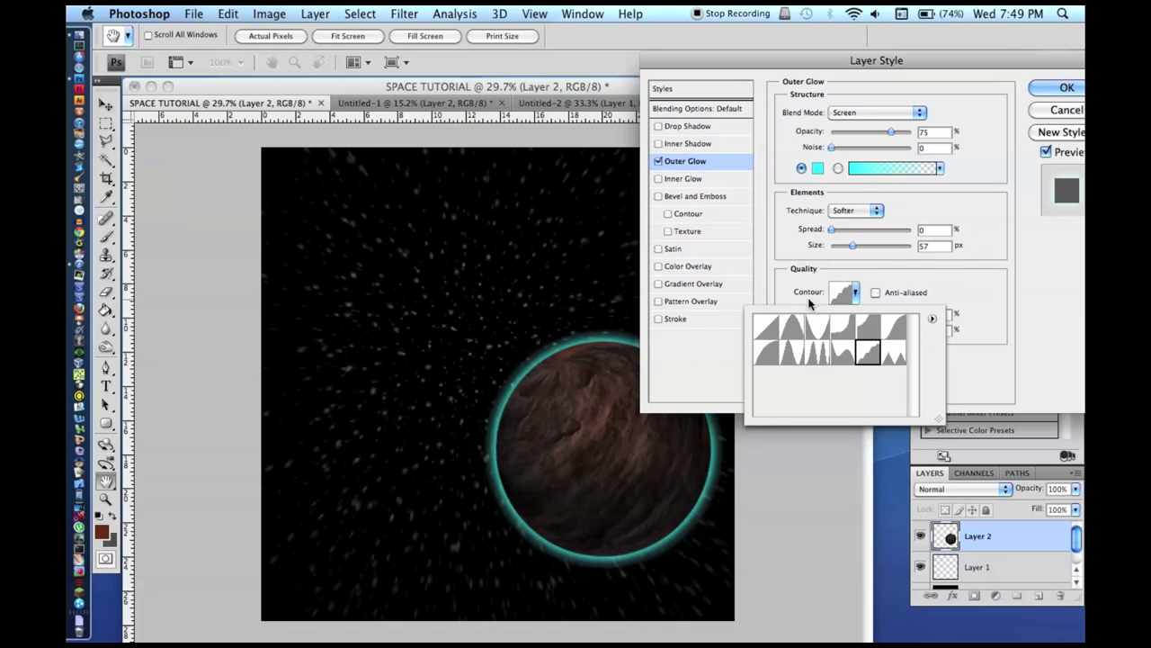
left_click(792, 328)
left_click(766, 326)
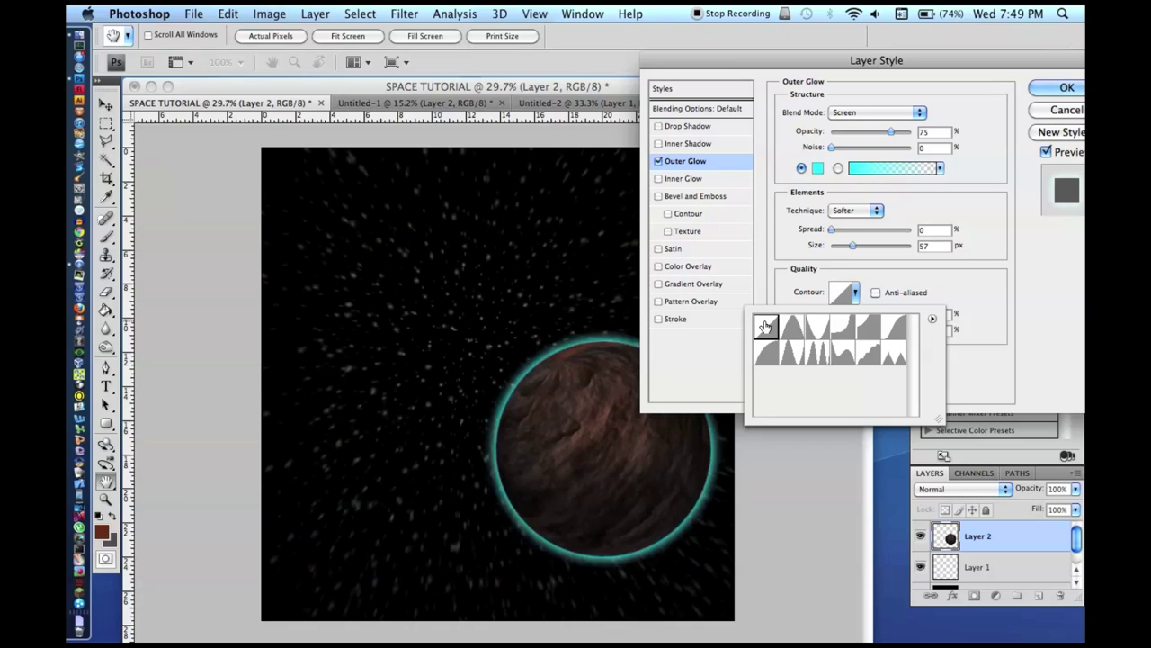
left_click(967, 295)
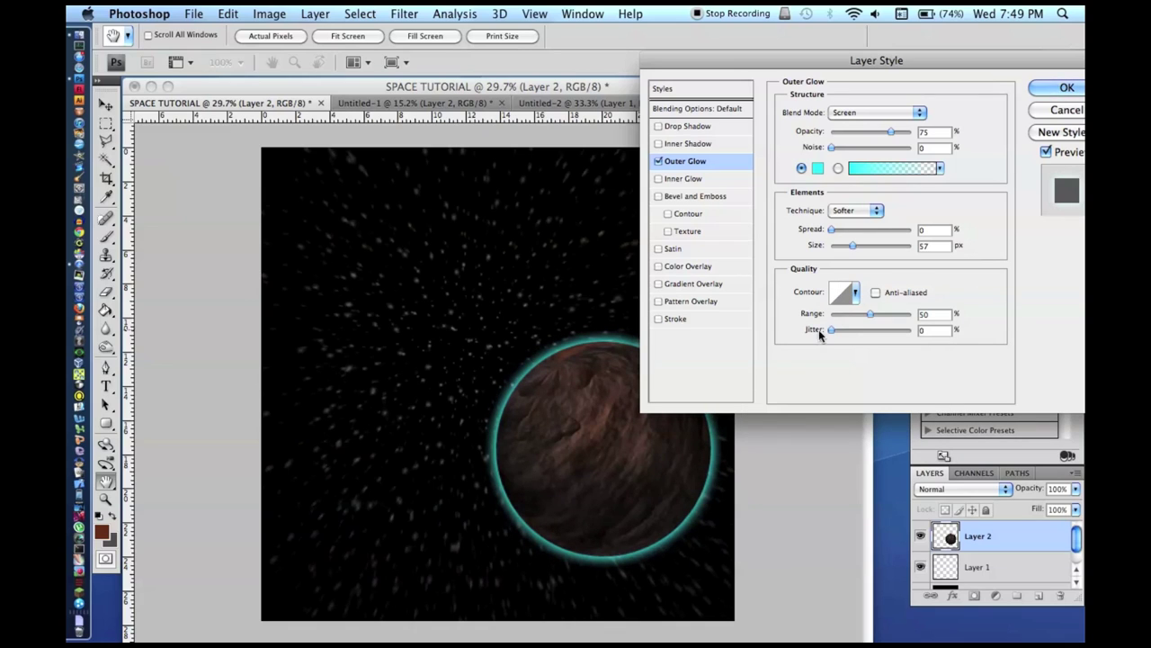
left_click_drag(832, 331, 843, 331)
left_click_drag(833, 147, 837, 152)
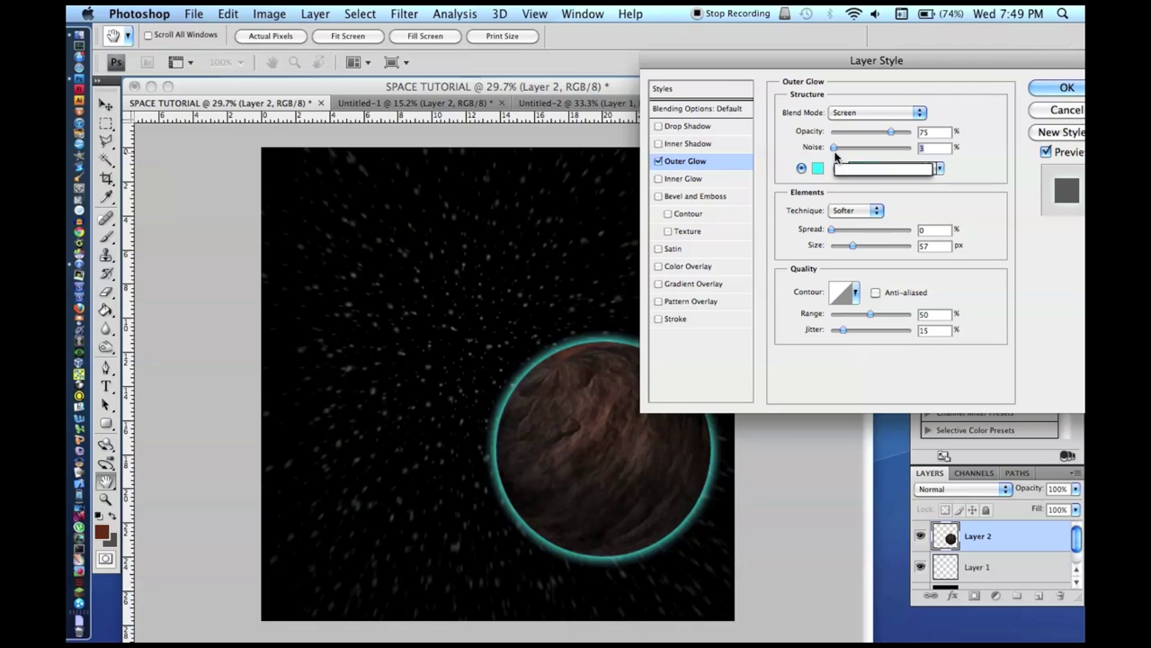
key("Return")
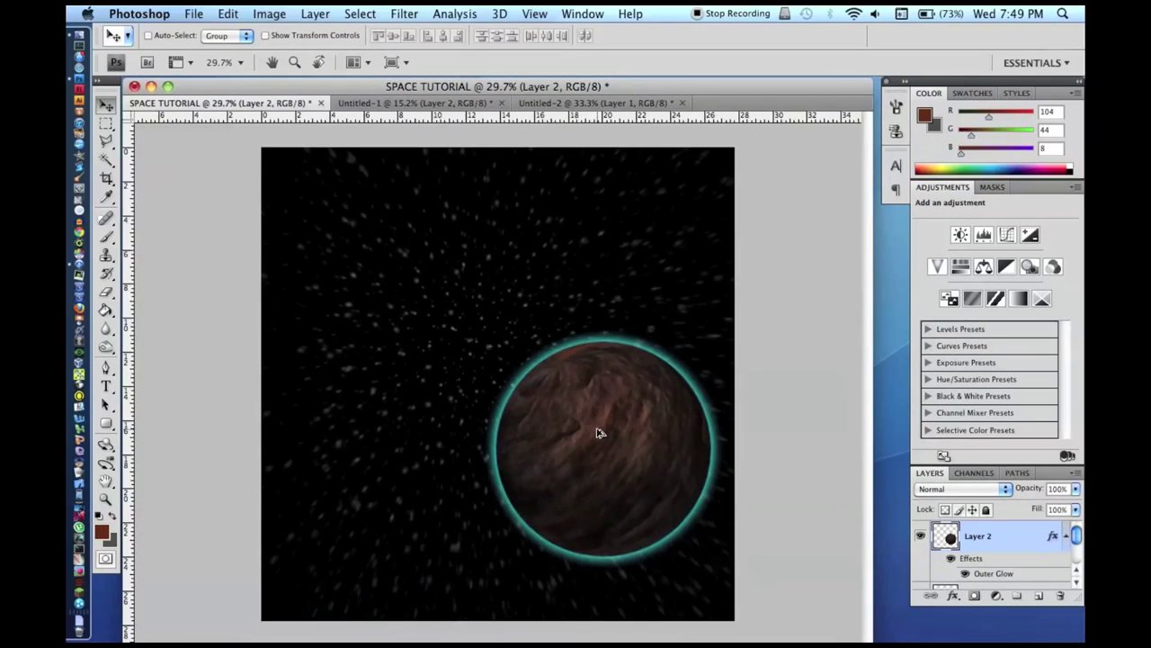
Step: Zoom in on the planet's glow edge, zoom back out, and return to Untitled-1
scroll(600, 432, "up", 8)
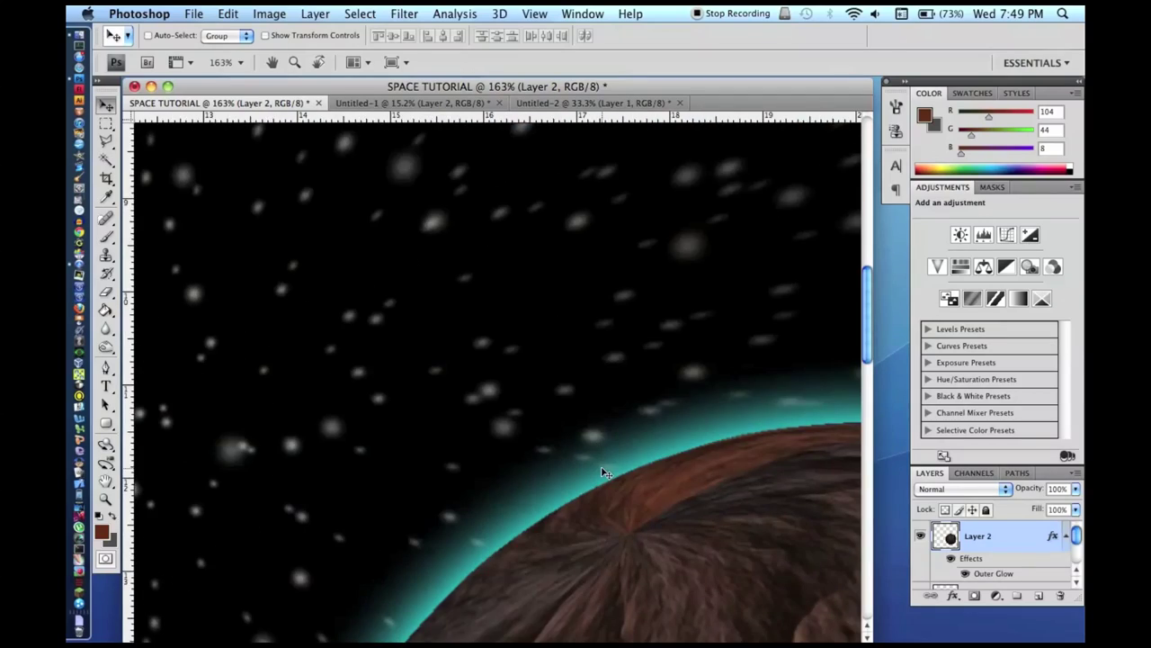
scroll(603, 471, "up", 5)
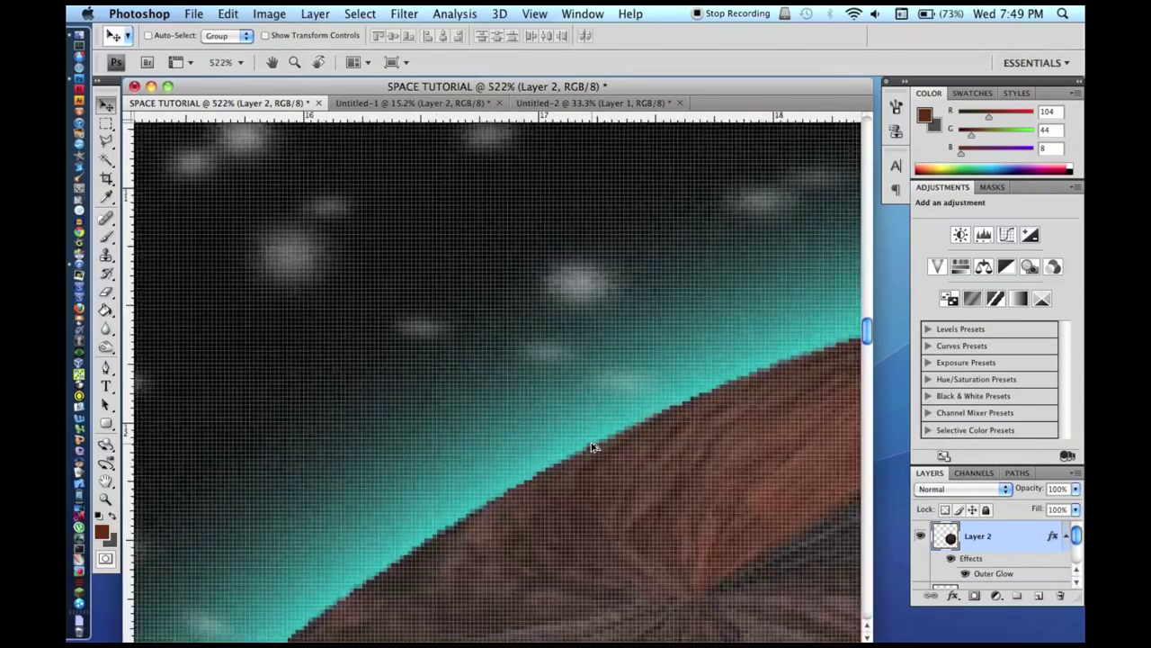
scroll(594, 447, "up", 3)
scroll(535, 378, "down", 6)
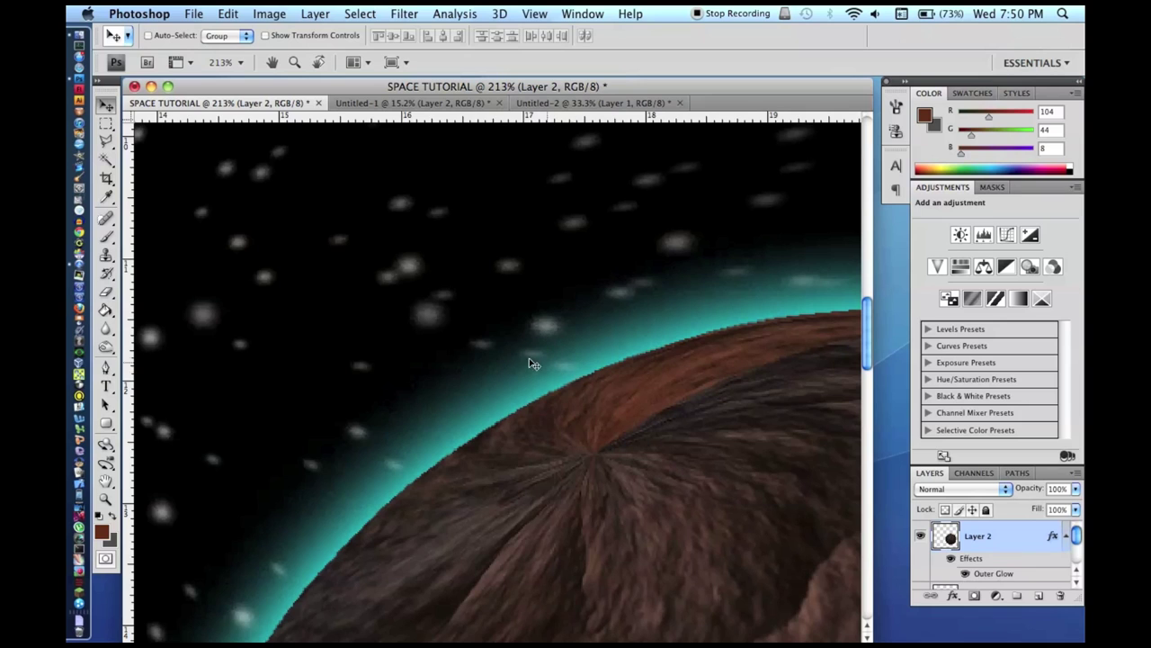
scroll(510, 348, "down", 6)
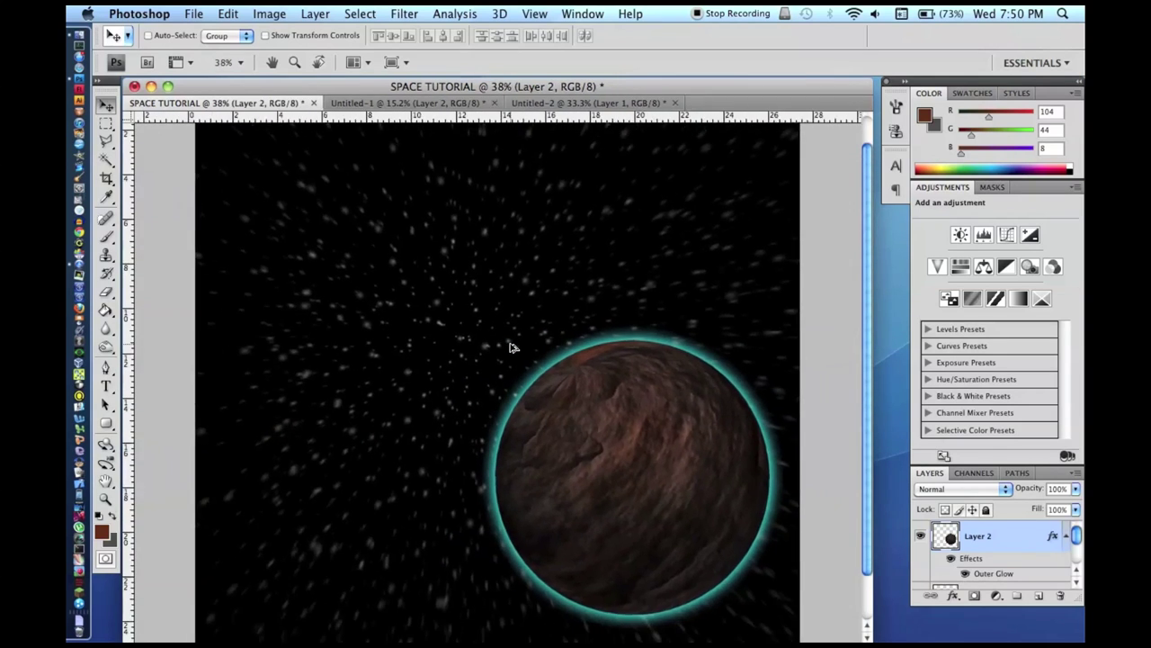
scroll(510, 347, "down", 2)
scroll(510, 347, "up", 1)
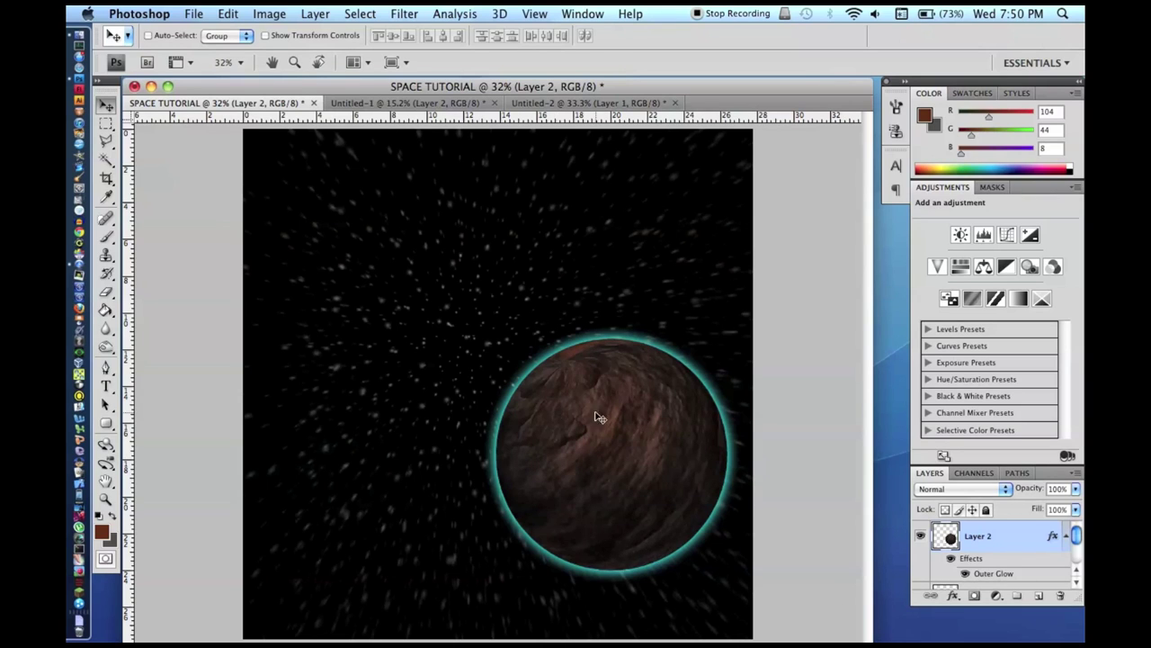
scroll(352, 499, "down", 2)
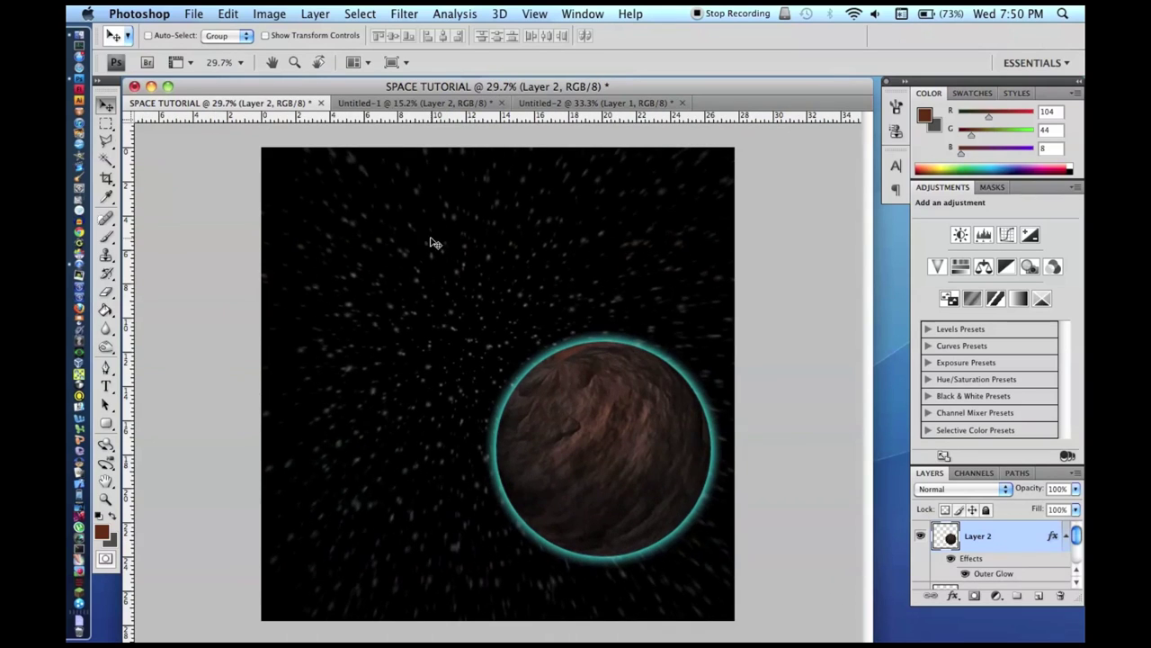
left_click(424, 107)
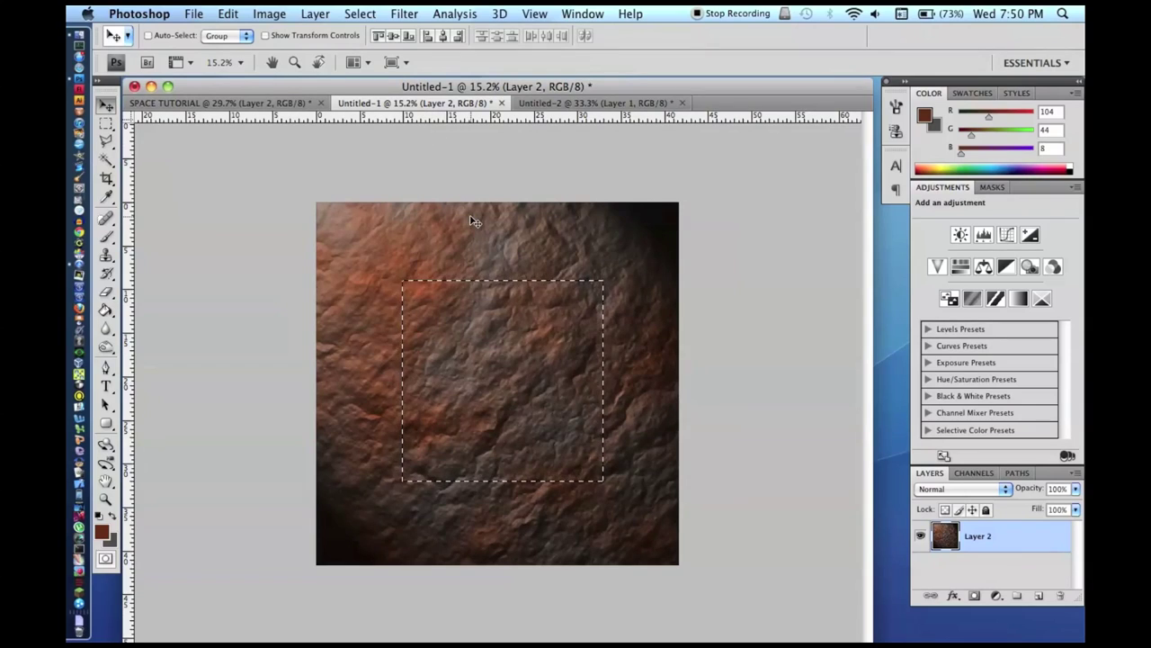
Step: Cut the rock texture and create a new 2000 × 2000 px document
key("super+a")
key("super+x")
key("super+n")
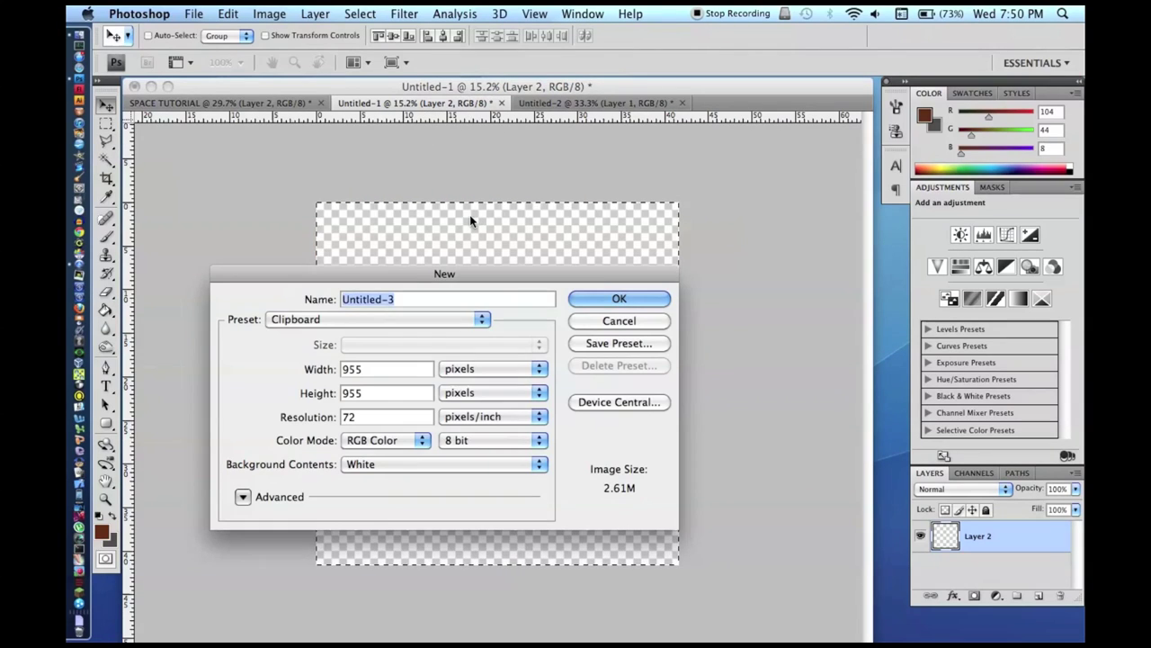
type("2000")
key("Tab")
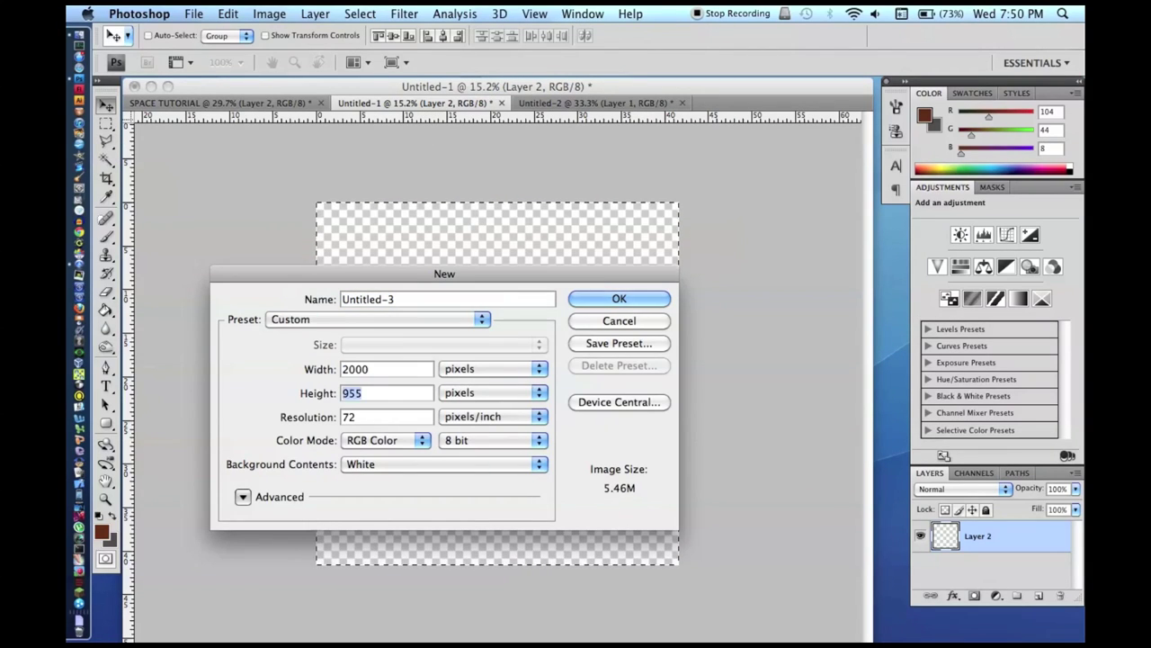
type("2000")
key("Return")
Step: Reset default colours and fill the new canvas solid black with the Paint Bucket
left_click(105, 310)
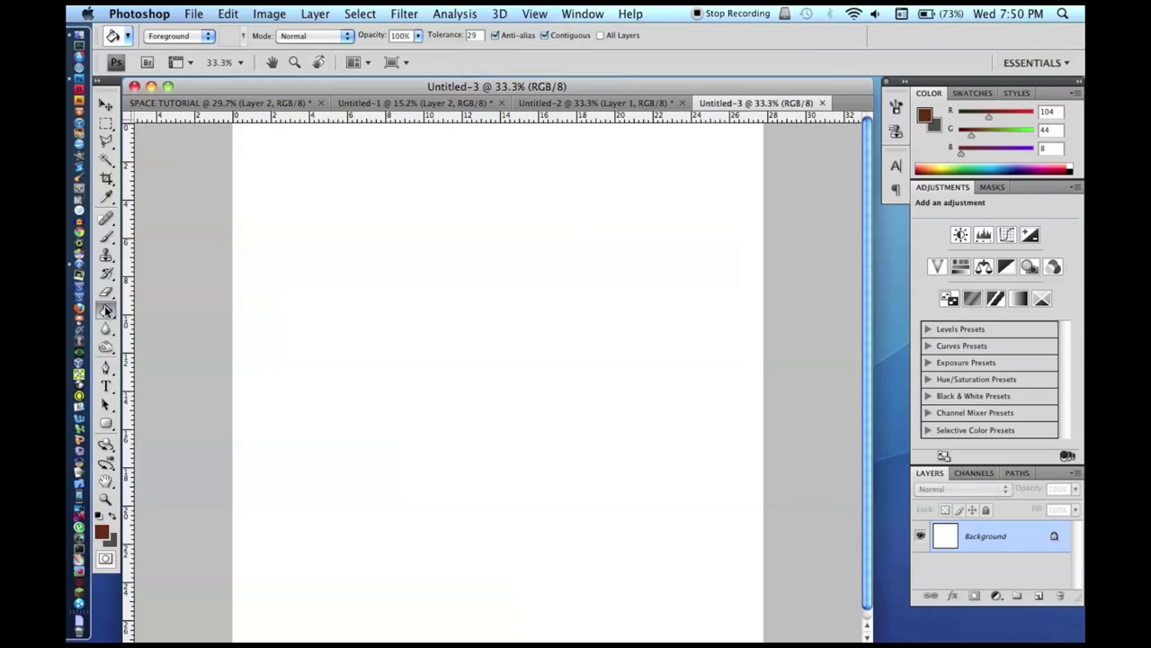
left_click(102, 514)
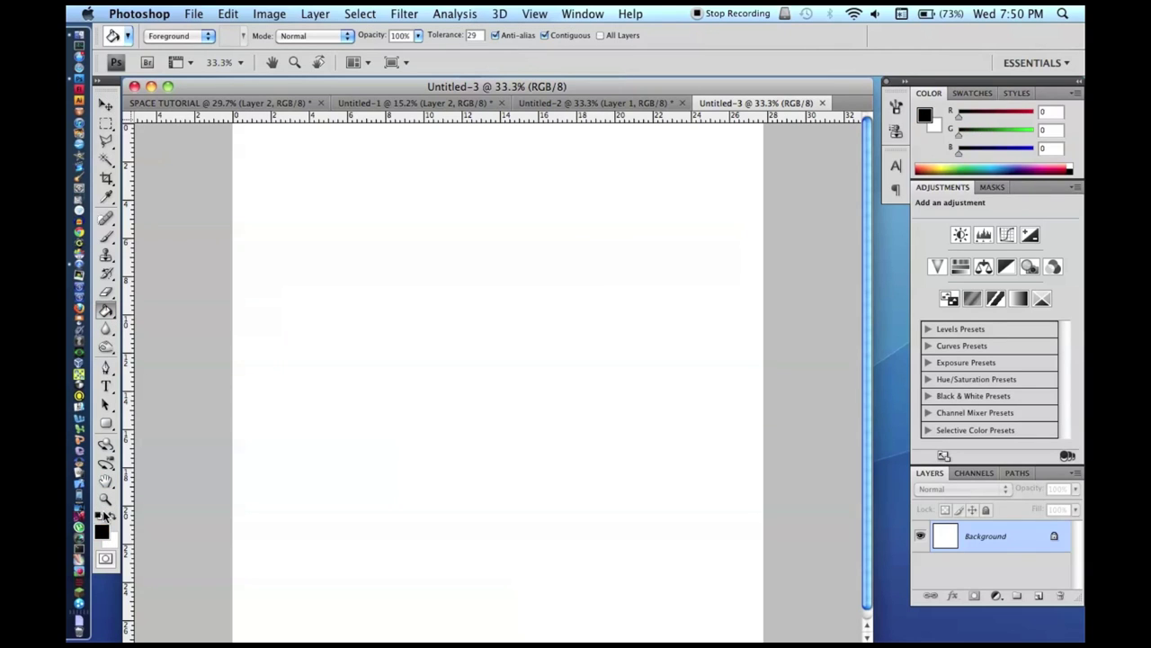
left_click(344, 469)
scroll(348, 466, "down", 3)
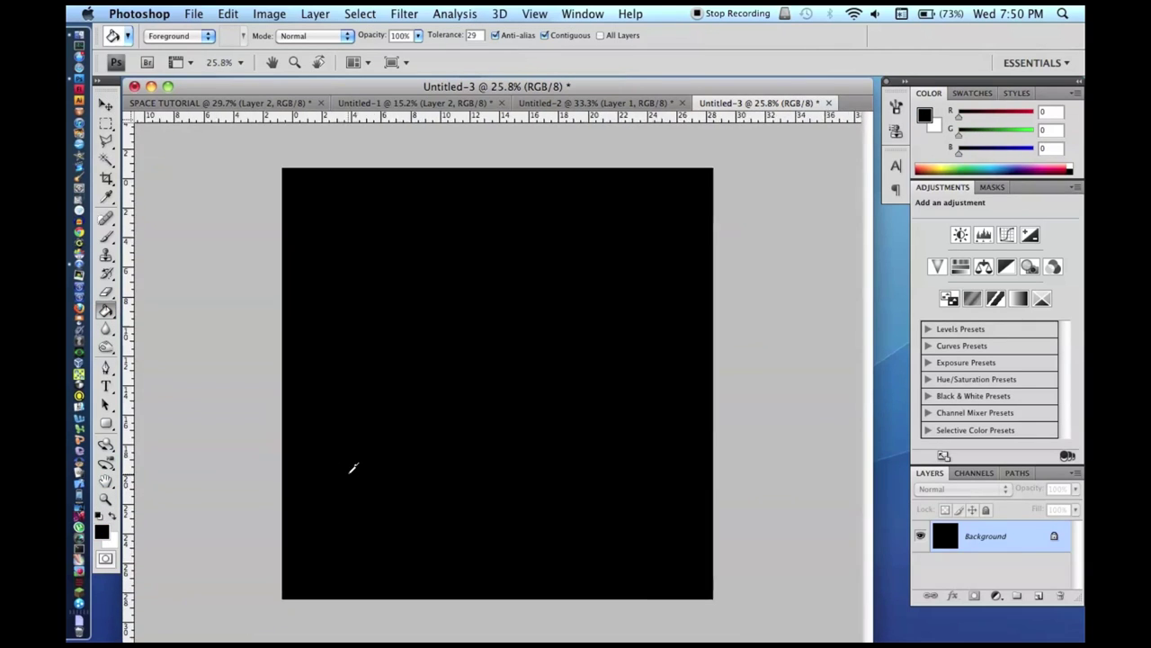
scroll(352, 466, "up", 2)
scroll(352, 466, "down", 2)
scroll(351, 467, "up", 1)
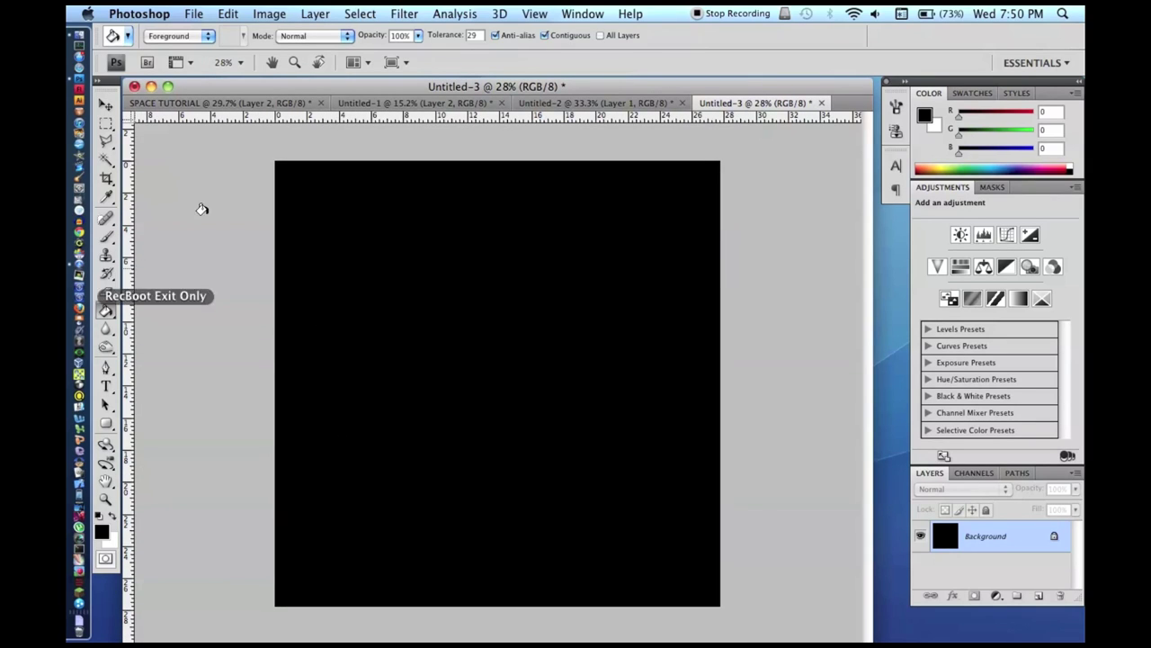
Step: Fill the black canvas with grey Render > Clouds
left_click(404, 13)
mouse_move(444, 218)
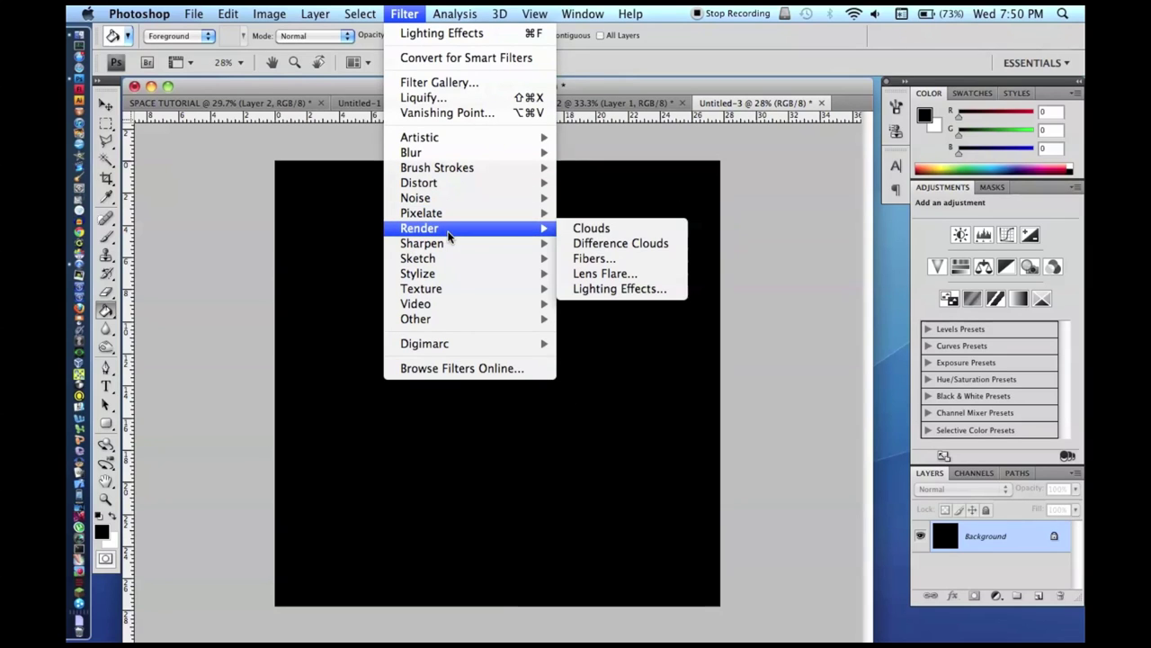
left_click(633, 227)
Step: Apply a Twirl distortion with a 999° angle to the clouds
left_click(399, 9)
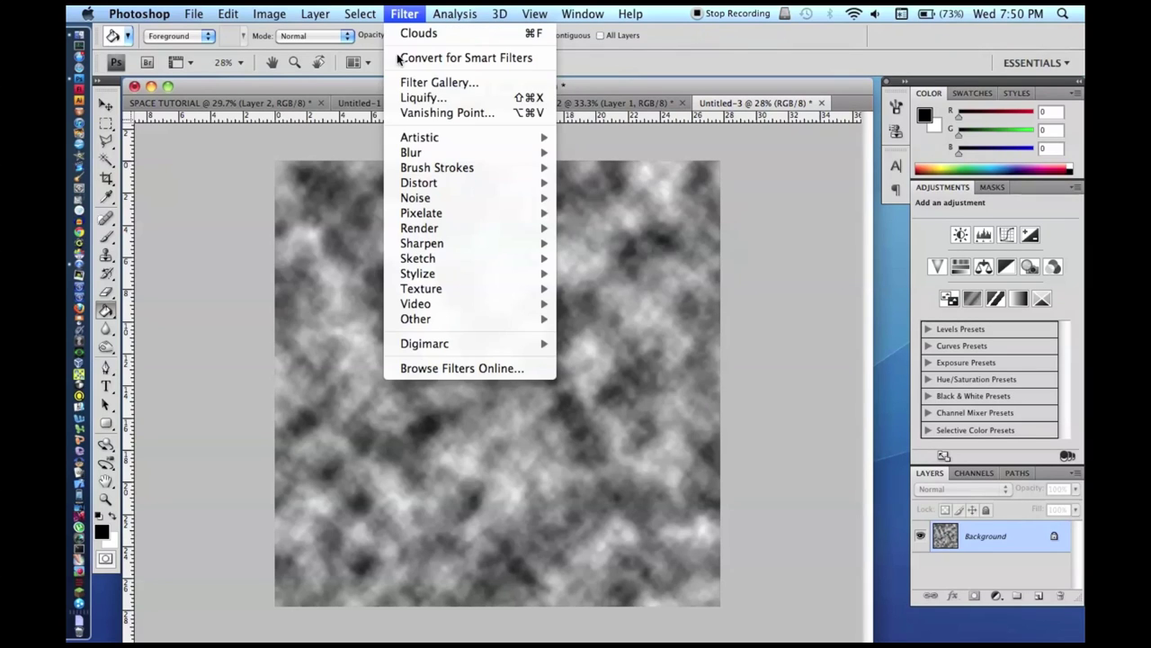
mouse_move(422, 140)
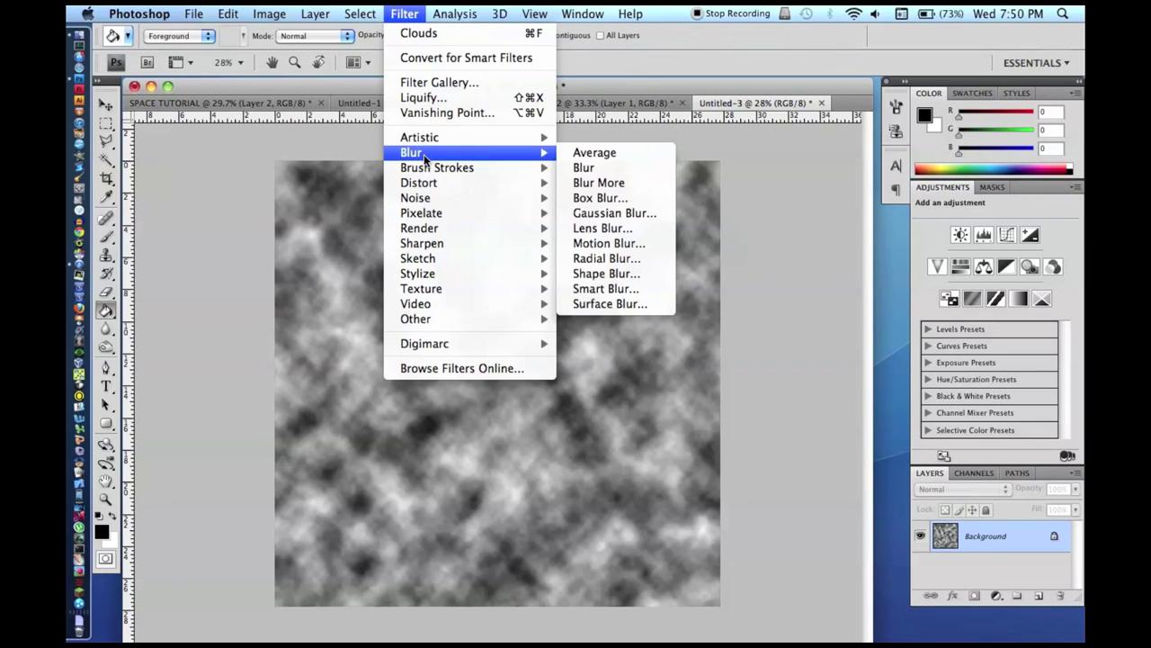
mouse_move(430, 289)
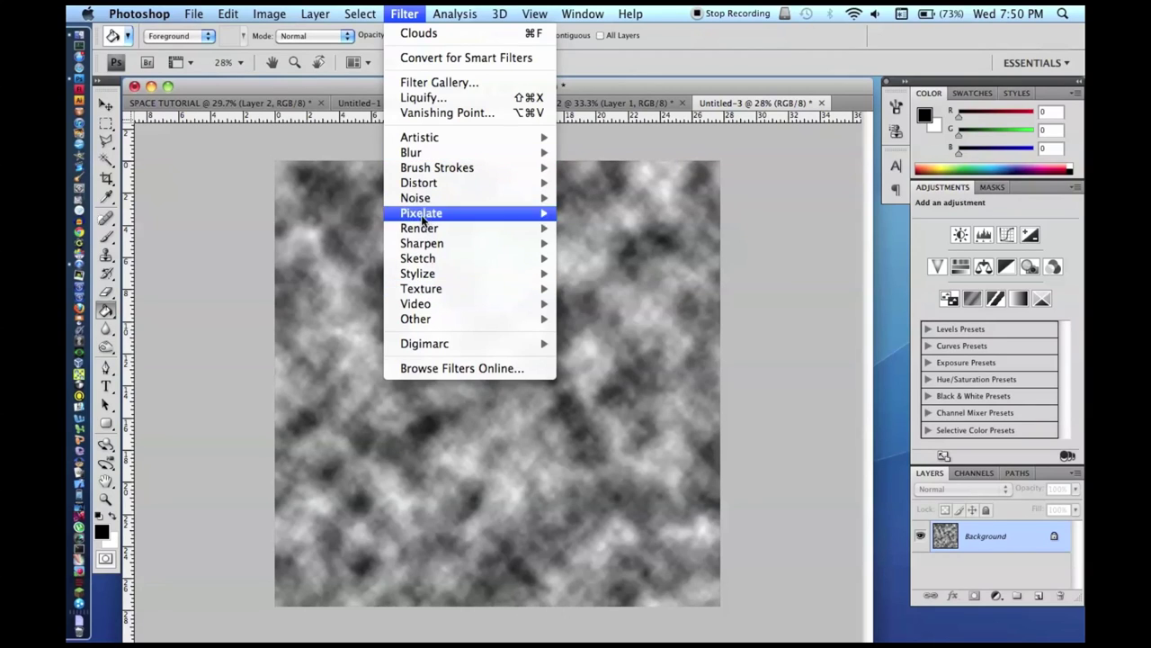
mouse_move(431, 218)
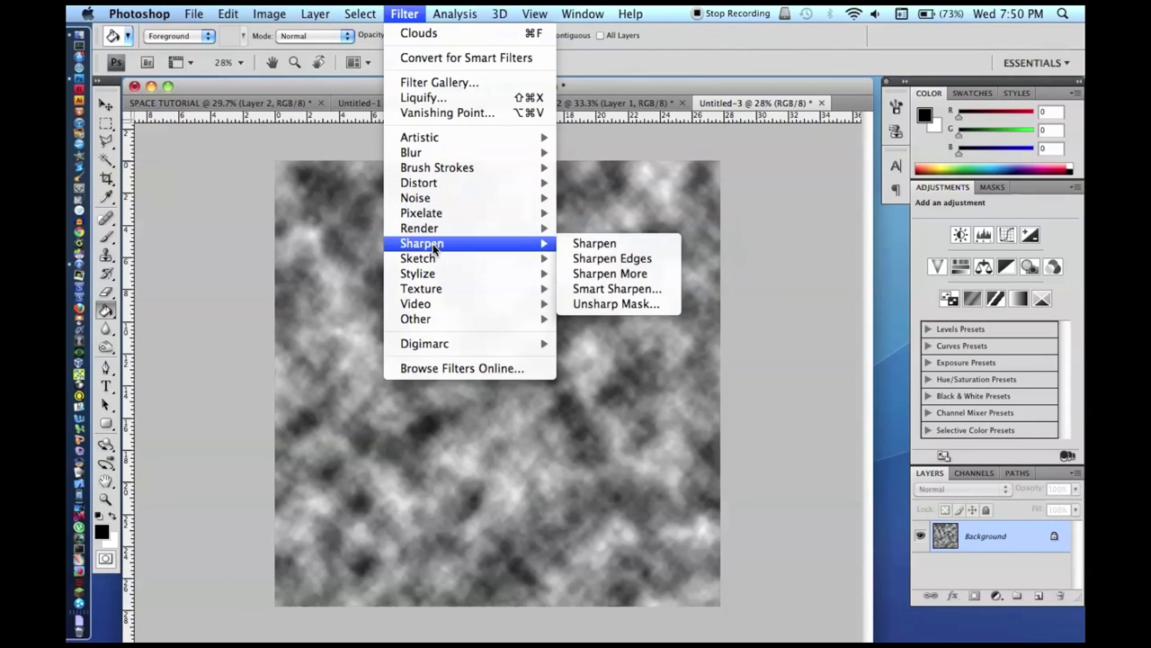
mouse_move(630, 12)
type("twirl")
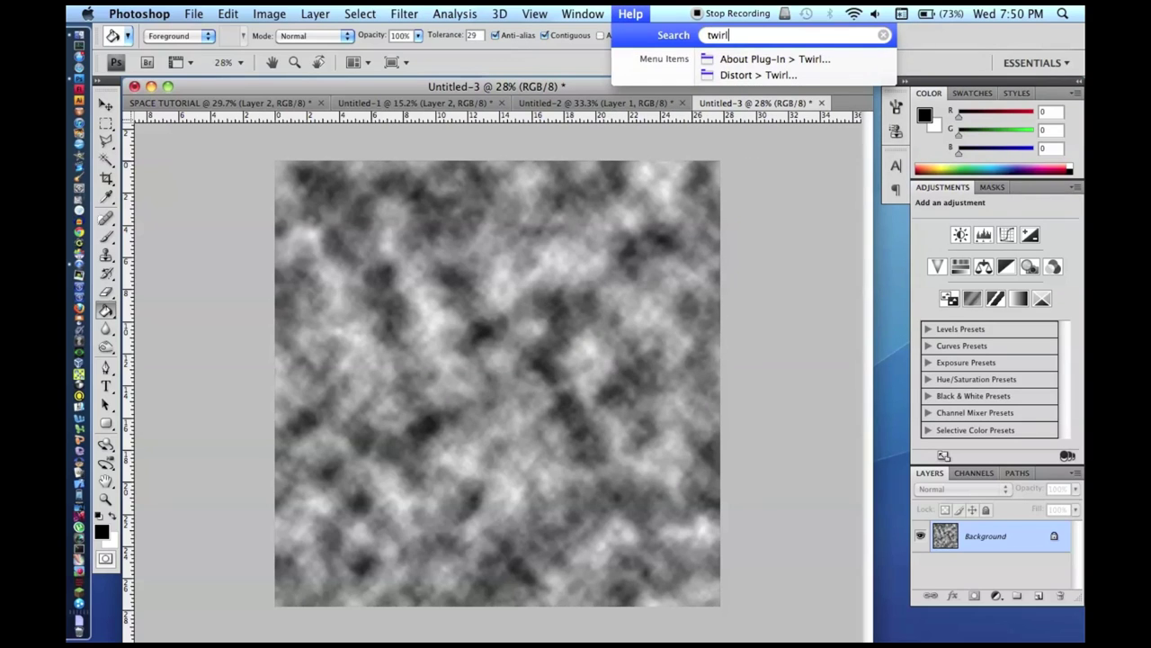
mouse_move(711, 79)
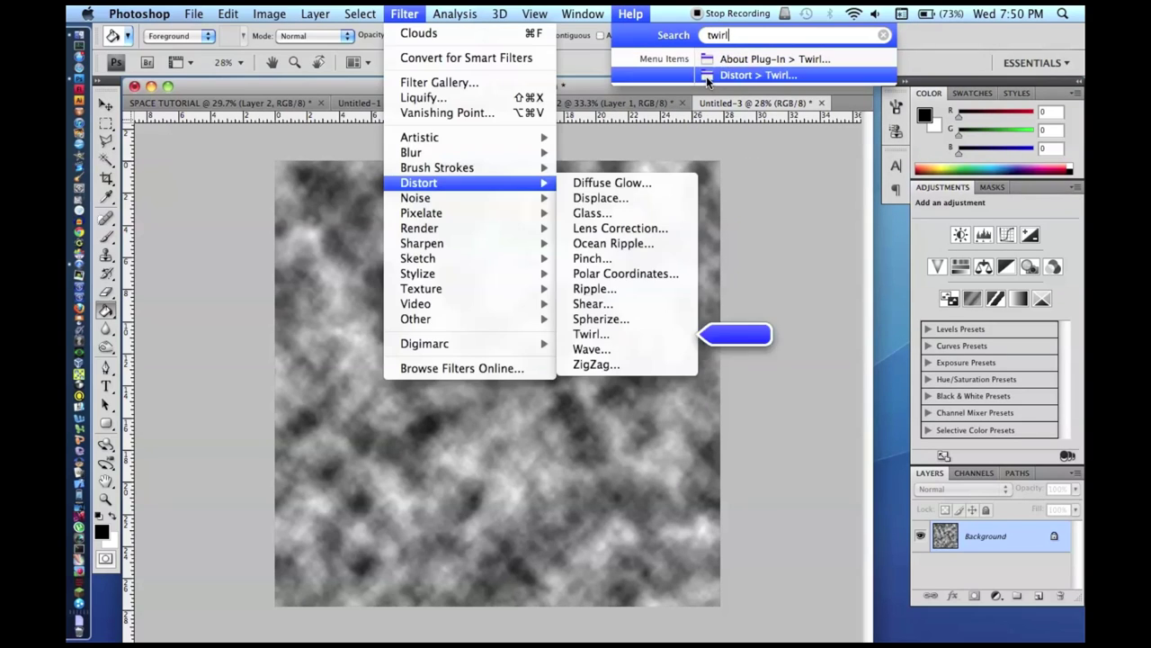
left_click(591, 333)
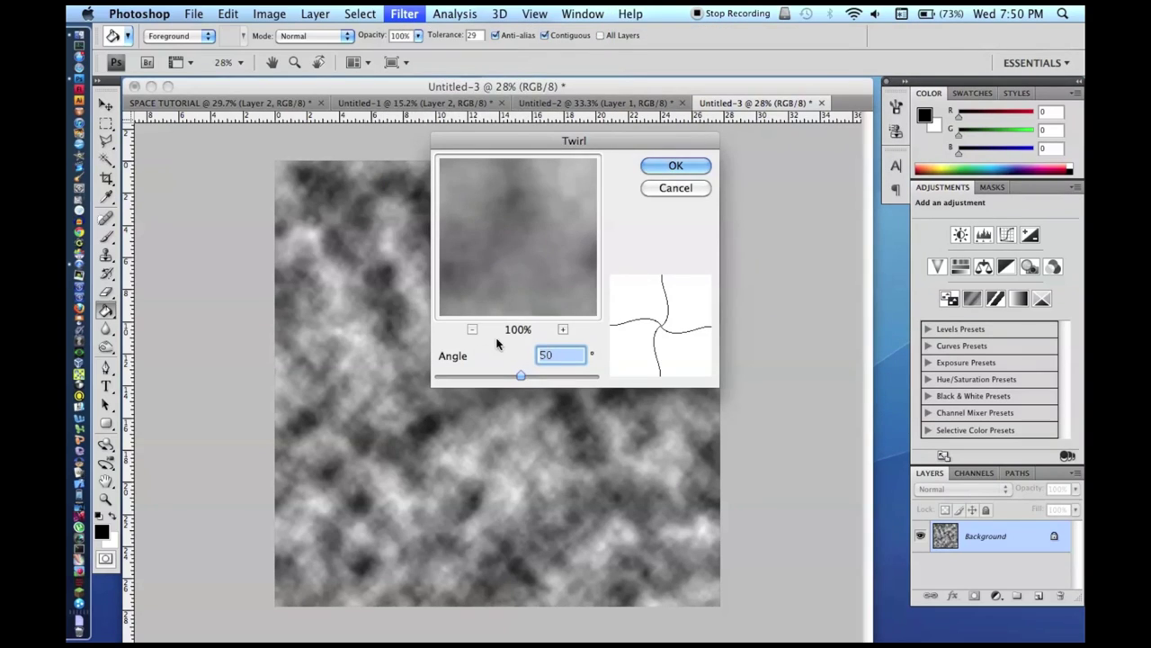
left_click_drag(521, 376, 634, 381)
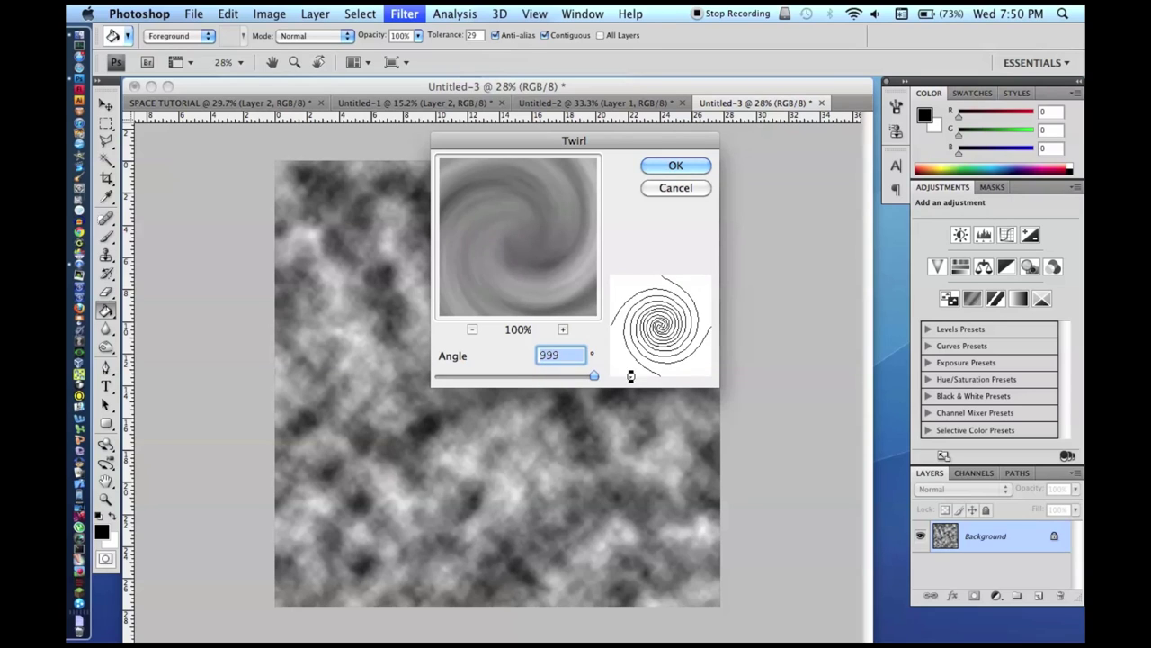
key("Return")
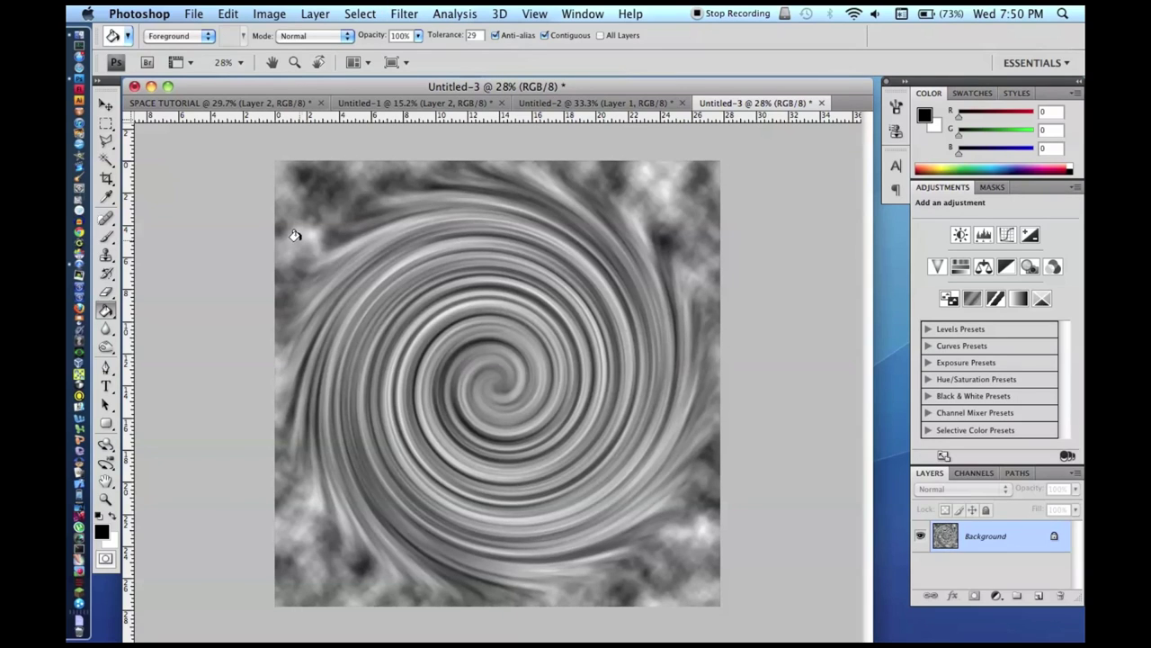
left_click(105, 126)
Step: Set the Elliptical Marquee to a 50 px feather and draw a trial ellipse, then deselect
left_click_drag(104, 128, 159, 139)
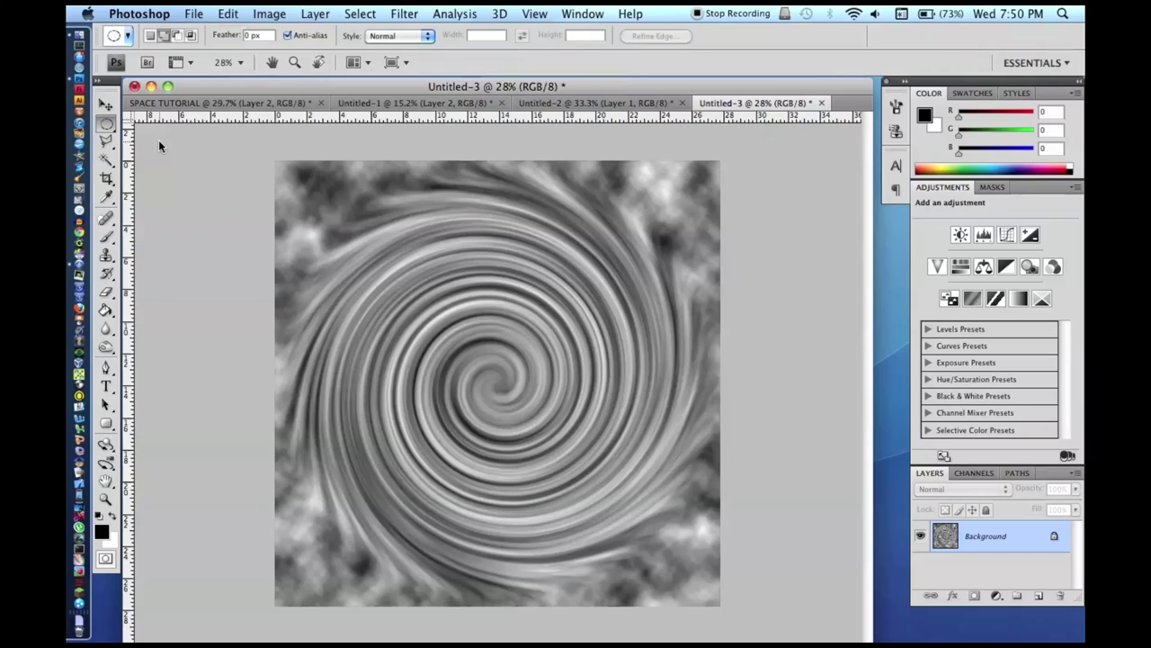
left_click(250, 35)
left_click_drag(533, 466, 390, 246)
key("super+d")
Step: Trial-clear outside a circle around the swirl centre, undo it, and add an empty Layer 1
left_click_drag(388, 262, 604, 481)
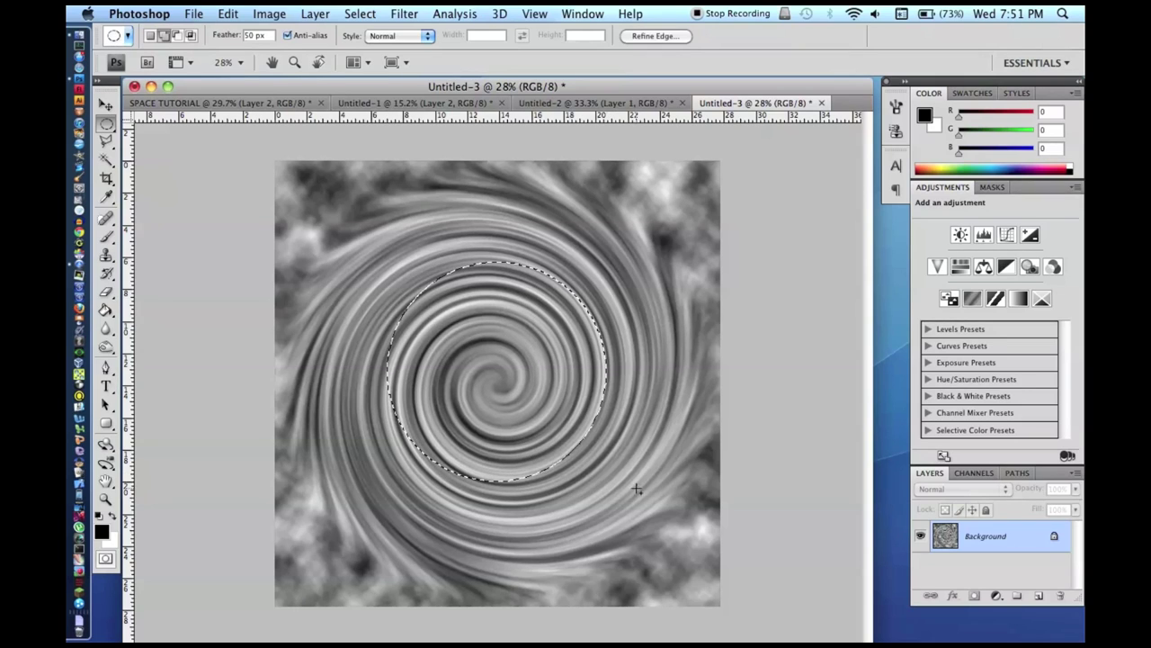
key("shift+super+i")
key("BackSpace")
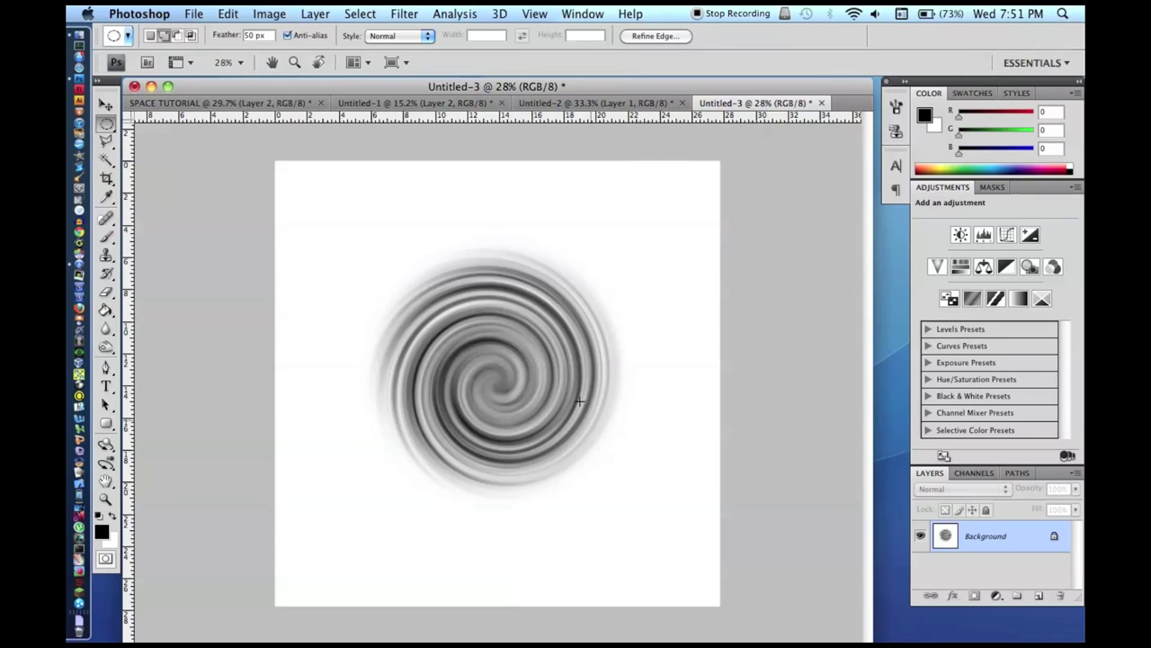
key("super+d")
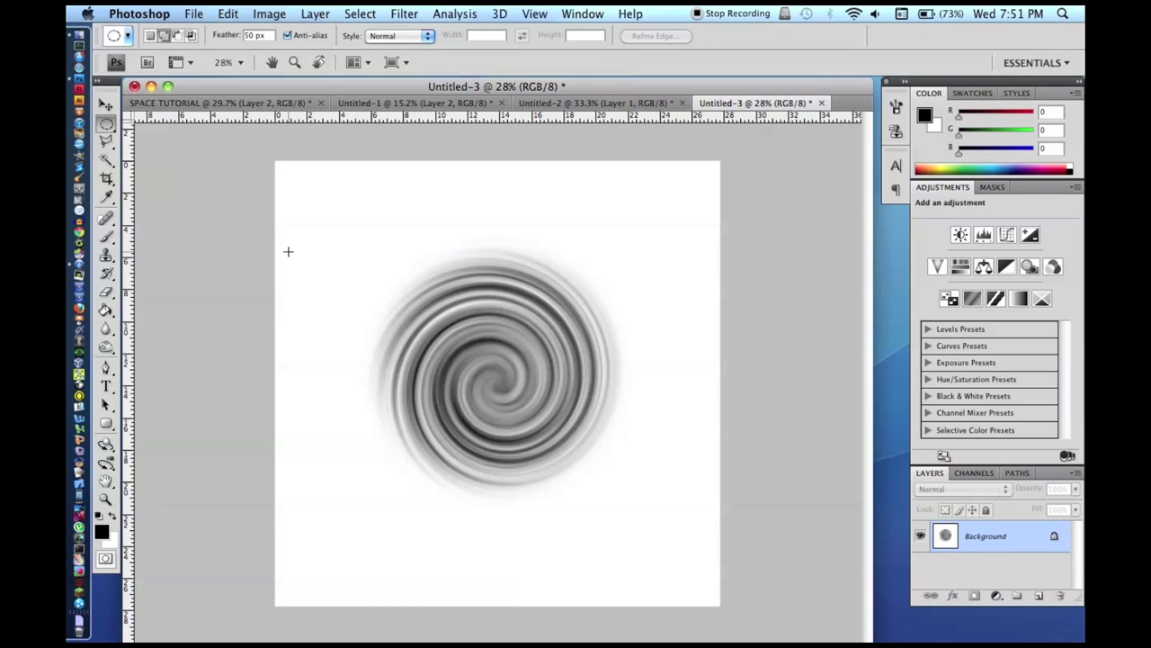
key("super+alt+z")
key("super+alt+z")
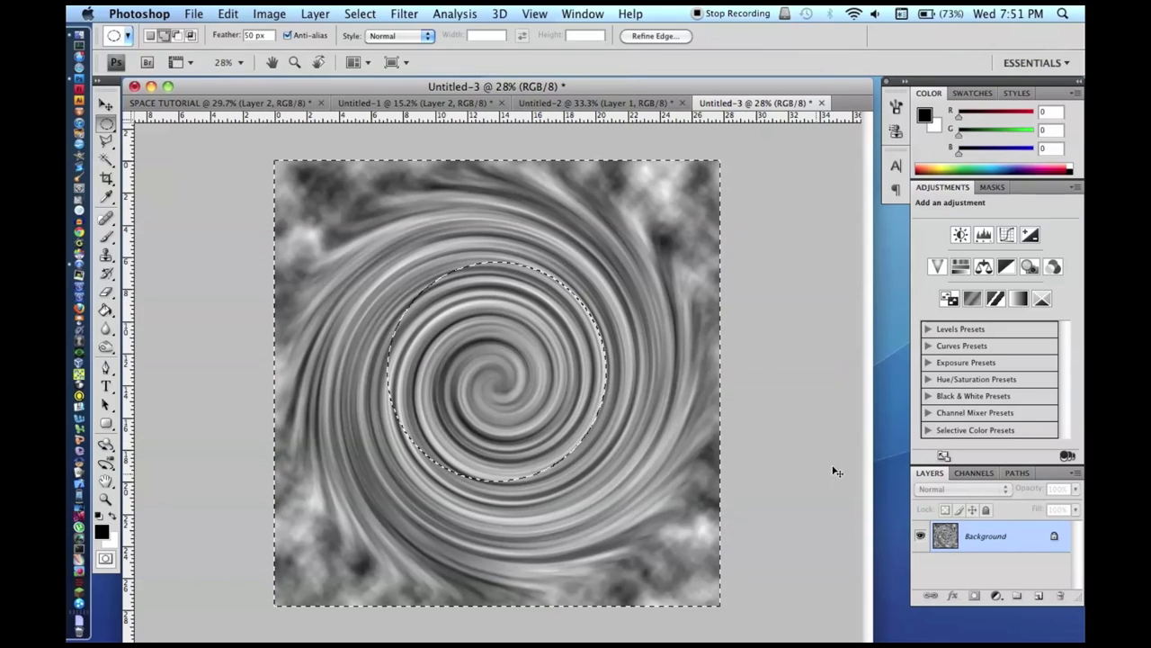
key("super+d")
key("shift+super+n")
key("Return")
Step: Convert the Background into Layer 0, place Layer 1 beneath it, and select Layer 0
right_click(964, 559)
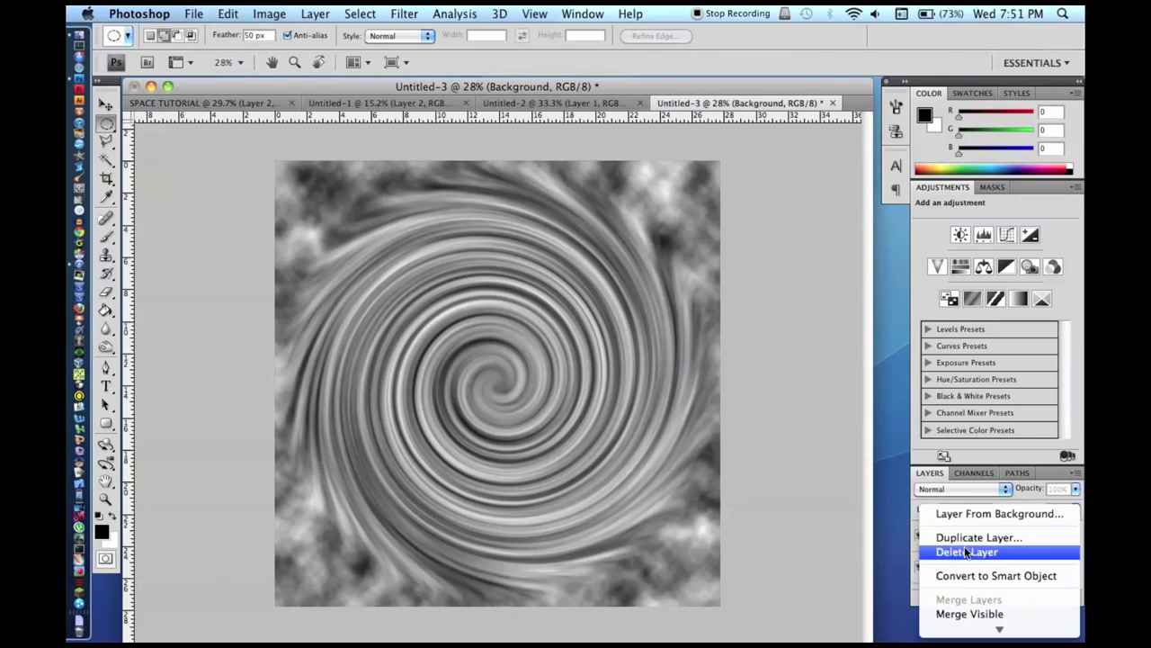
left_click(976, 514)
key("Escape")
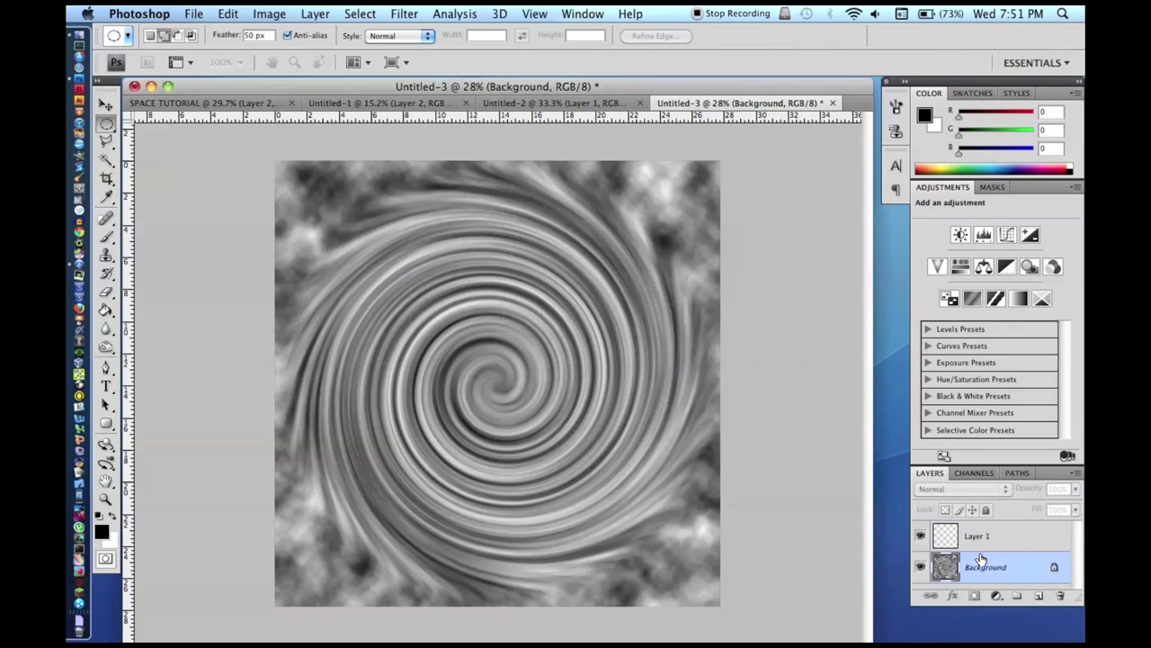
left_click_drag(988, 536, 990, 562)
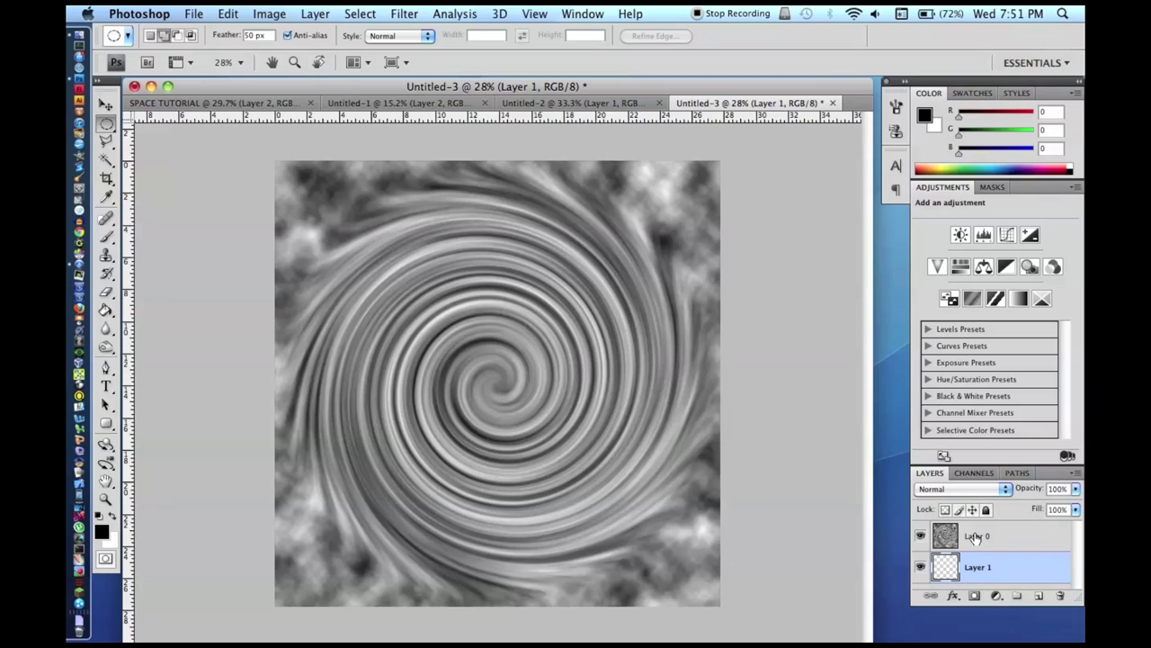
left_click(976, 537)
Step: Trim the swirl to a soft-edged circle and nudge it slightly left and down
left_click_drag(509, 397, 392, 259)
key("ctrl+shift+i")
key("Delete")
key("ctrl+d")
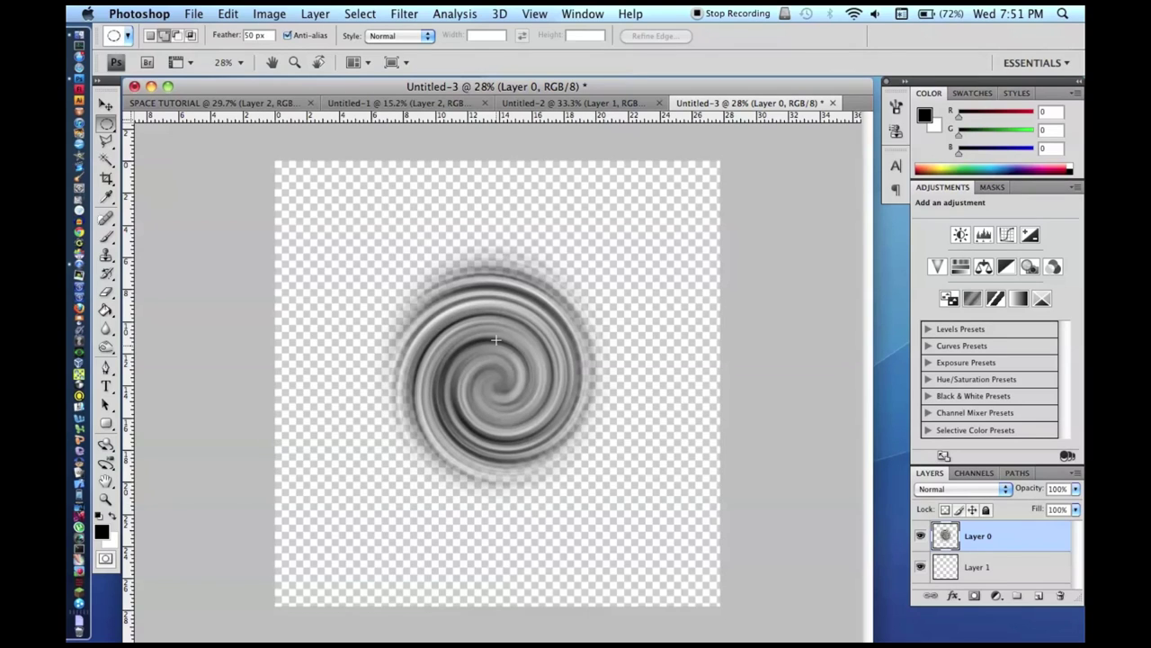
left_click(107, 105)
left_click_drag(546, 466, 547, 430)
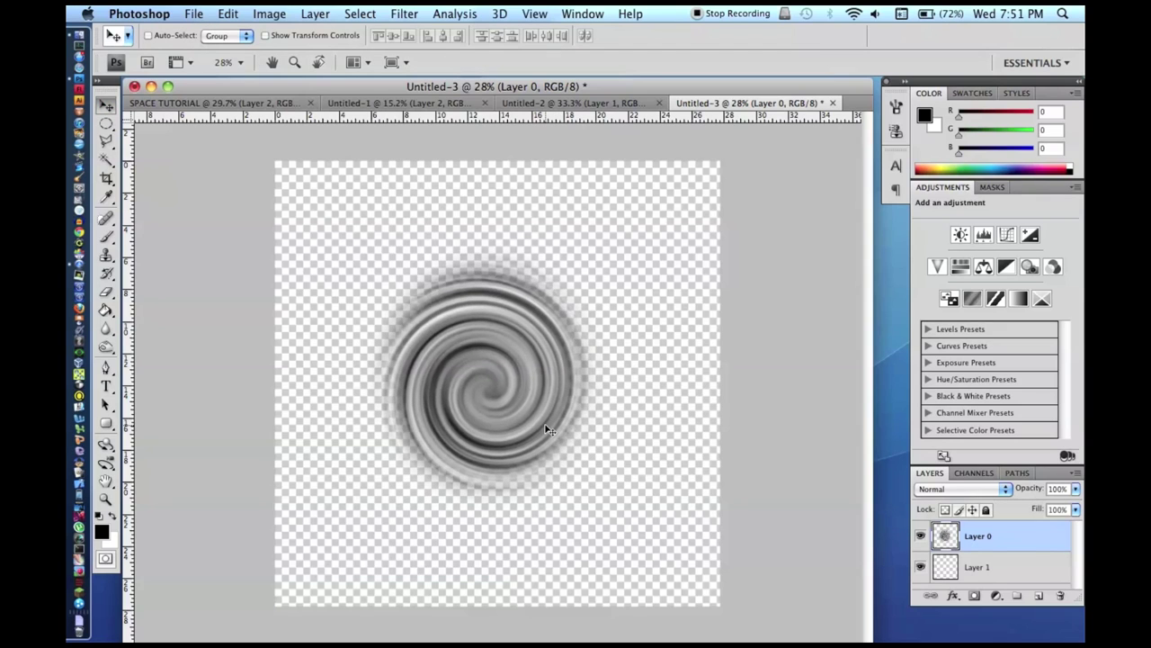
Step: Add a new Layer 2 above Layer 0 with the Elliptical Marquee ready
left_click(268, 14)
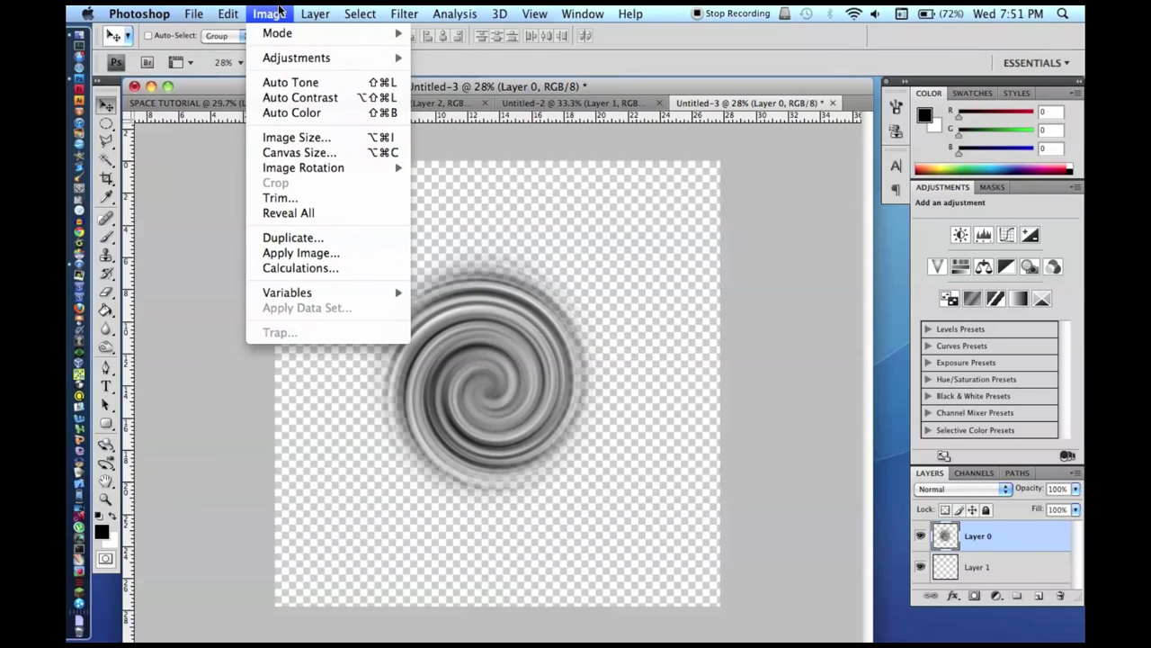
left_click(274, 11)
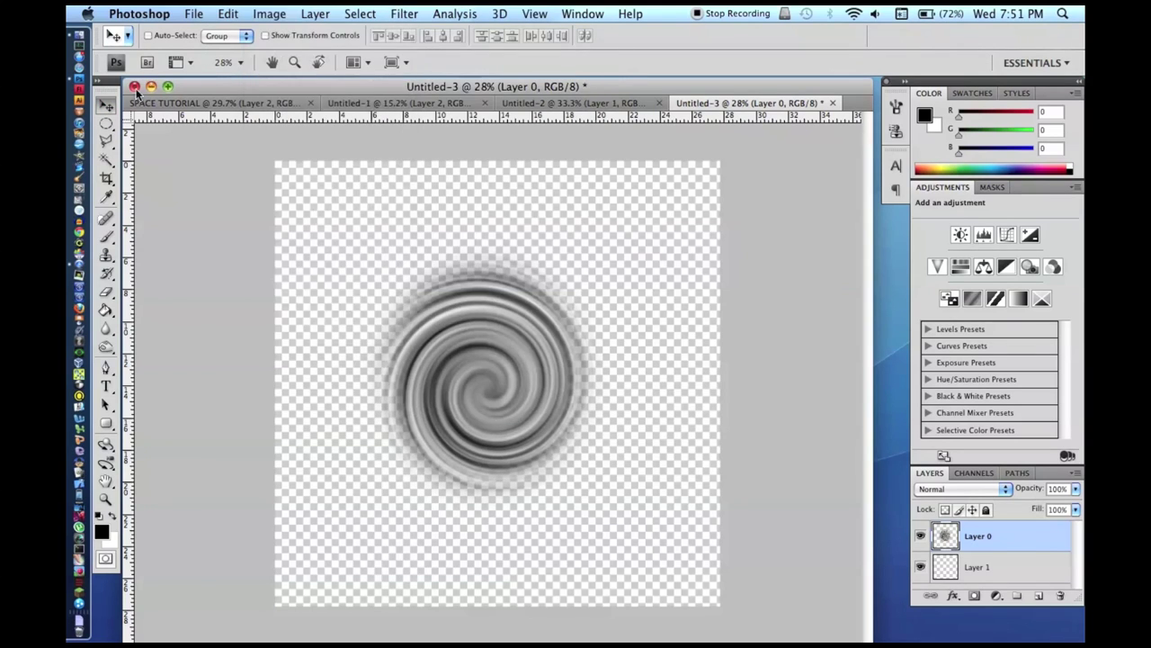
left_click(106, 124)
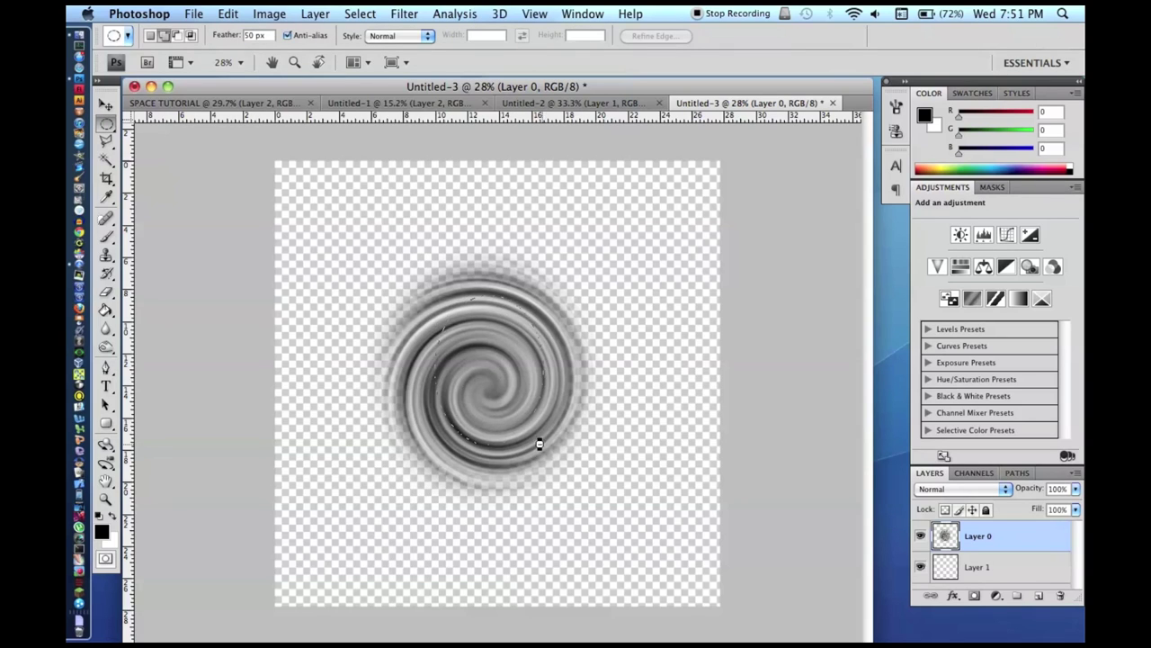
key("super+shift+n")
key("Return")
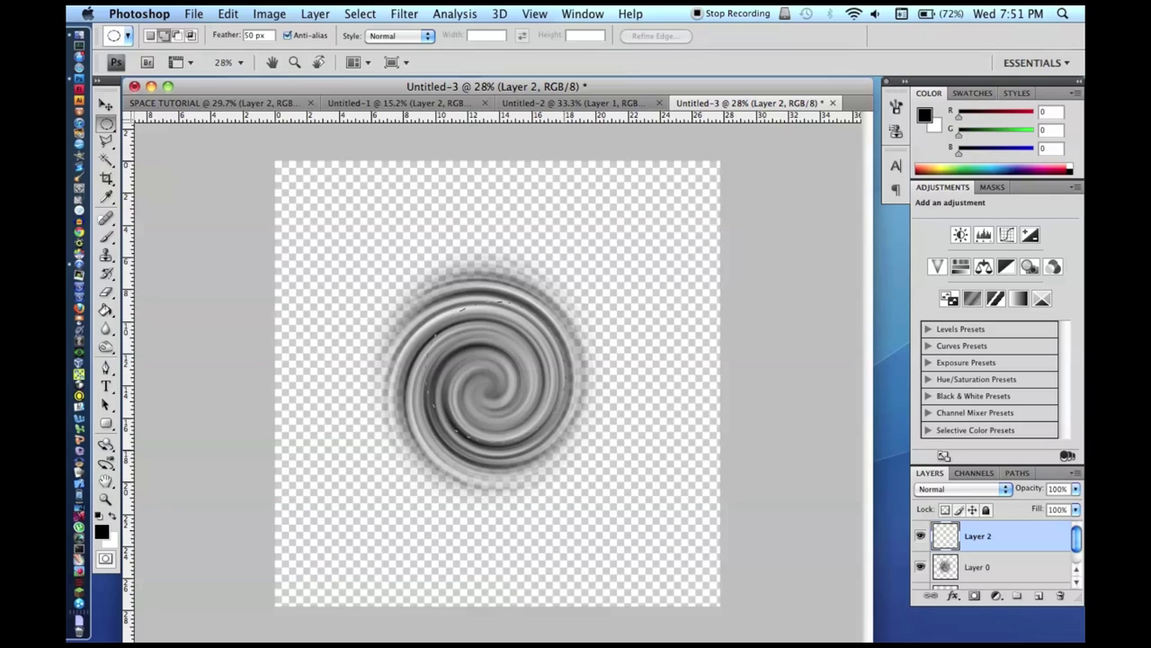
Step: Select a circle over the swirl and attempt to transform and move it
left_click_drag(426, 302, 566, 445)
key("v")
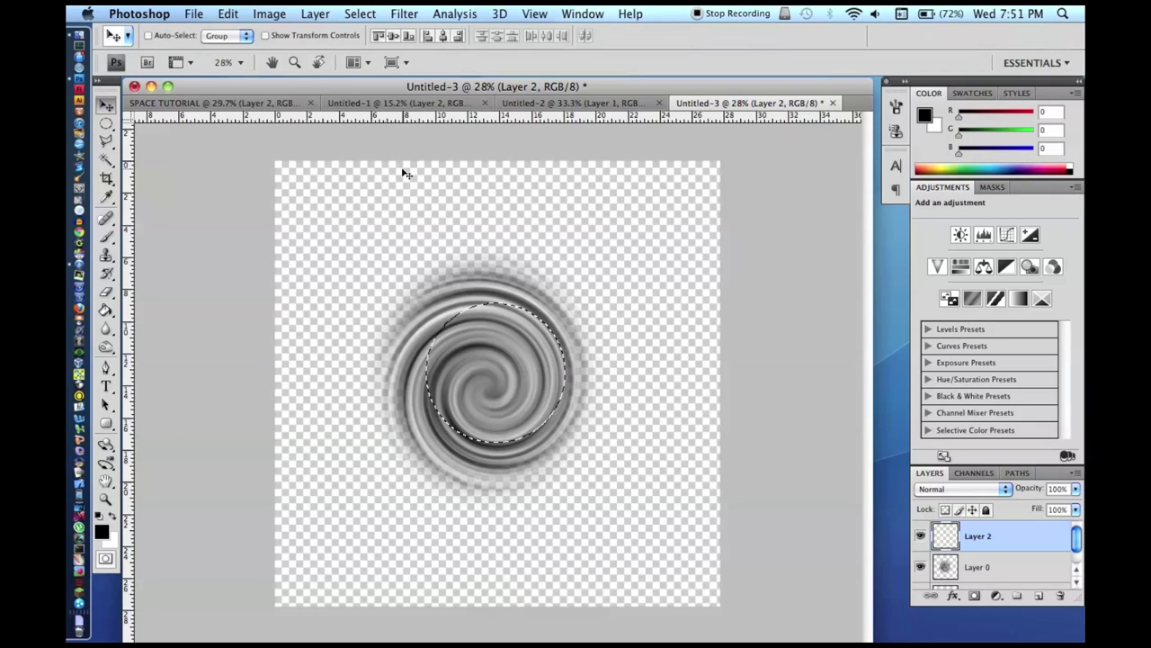
key("super+t")
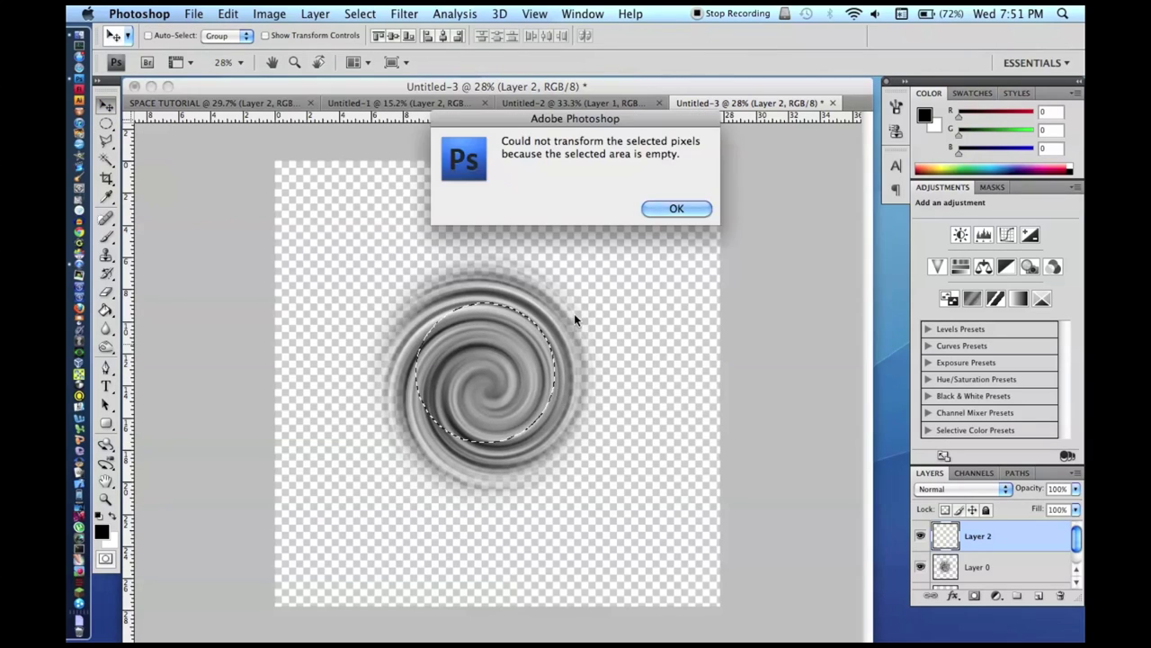
left_click(676, 207)
left_click(477, 364)
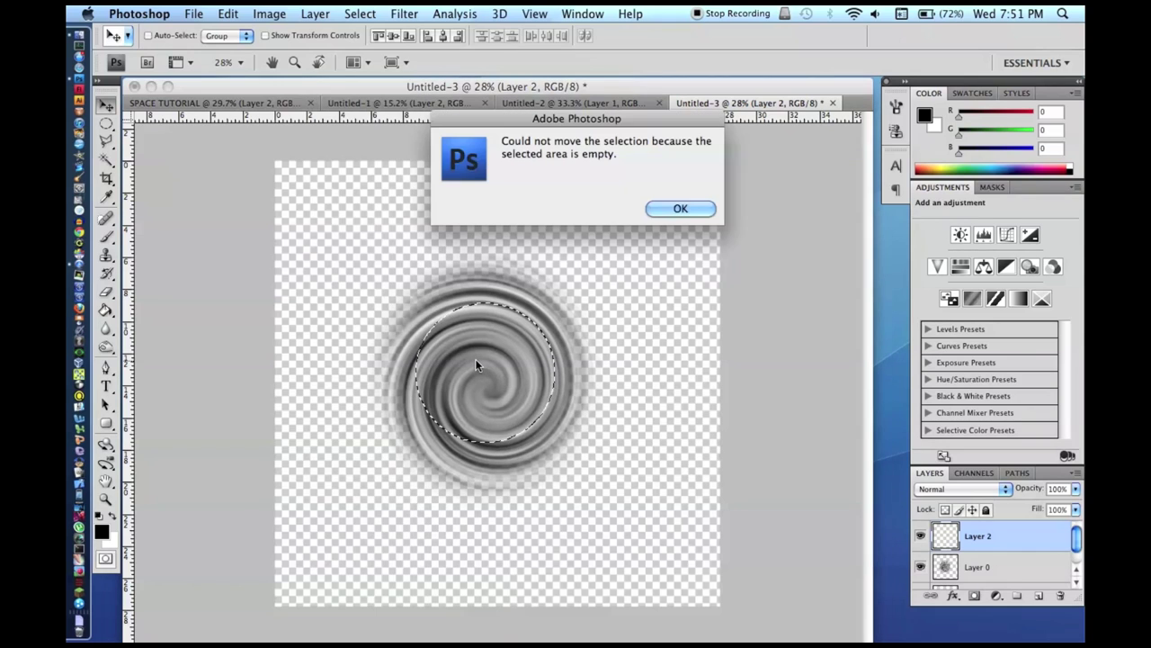
key("Return")
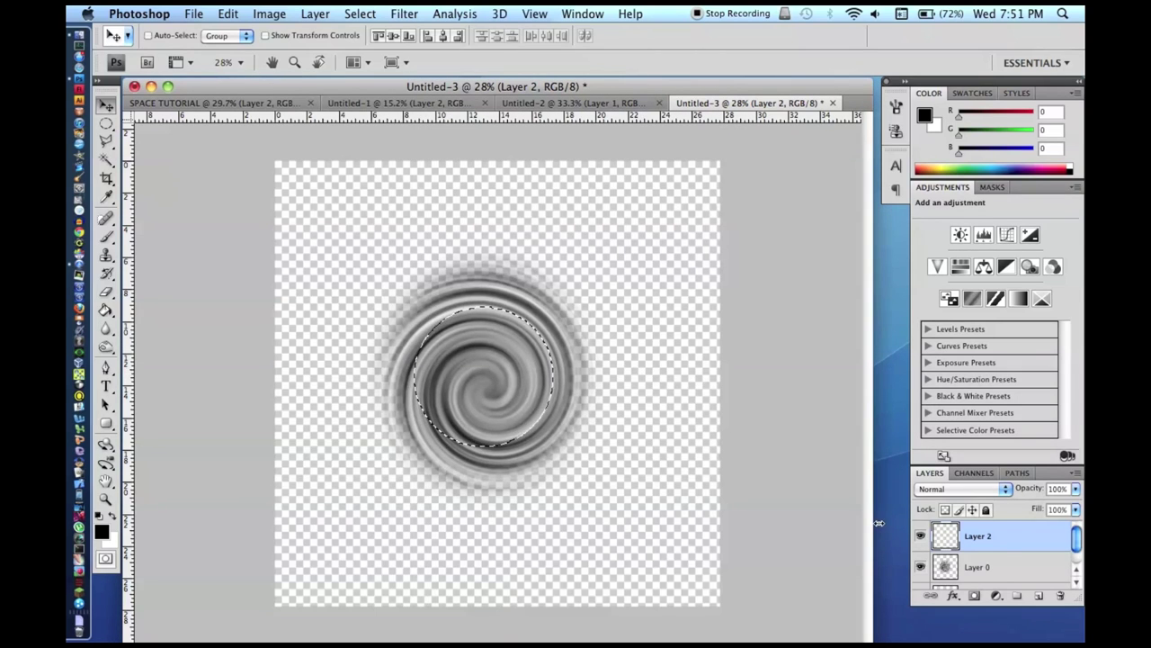
Step: Merge Layer 2 down and delete the swirl's centre inside the circle, leaving a hollow ring
key("super+z")
key("alt+super+z")
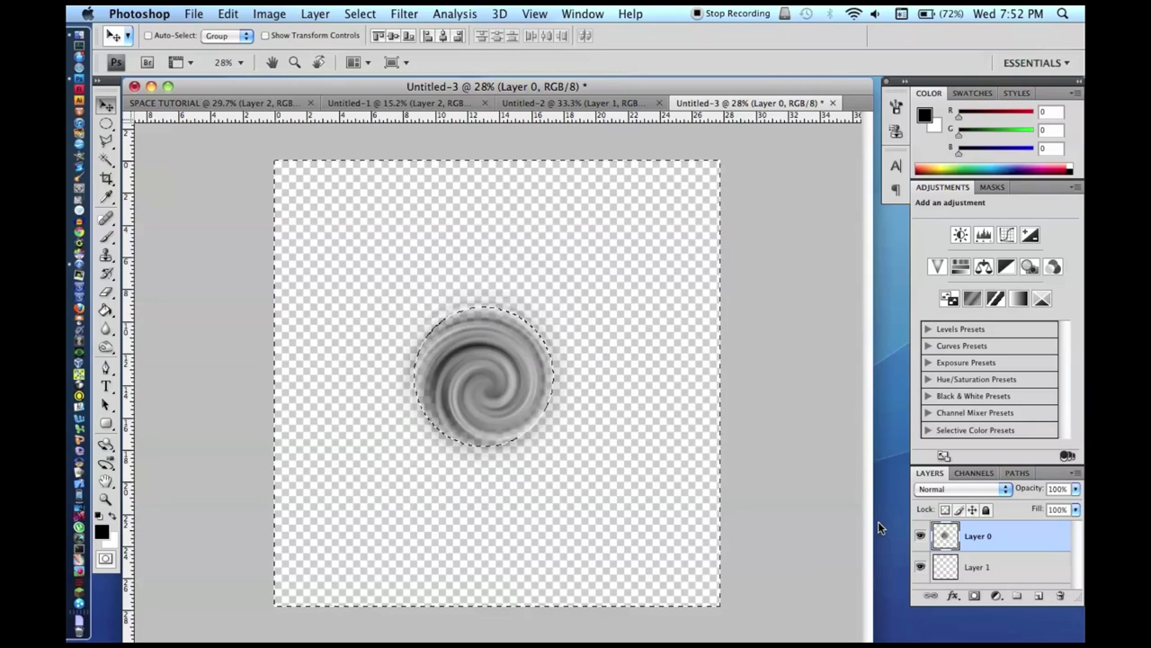
key("shift+super+z")
key("shift+super+z")
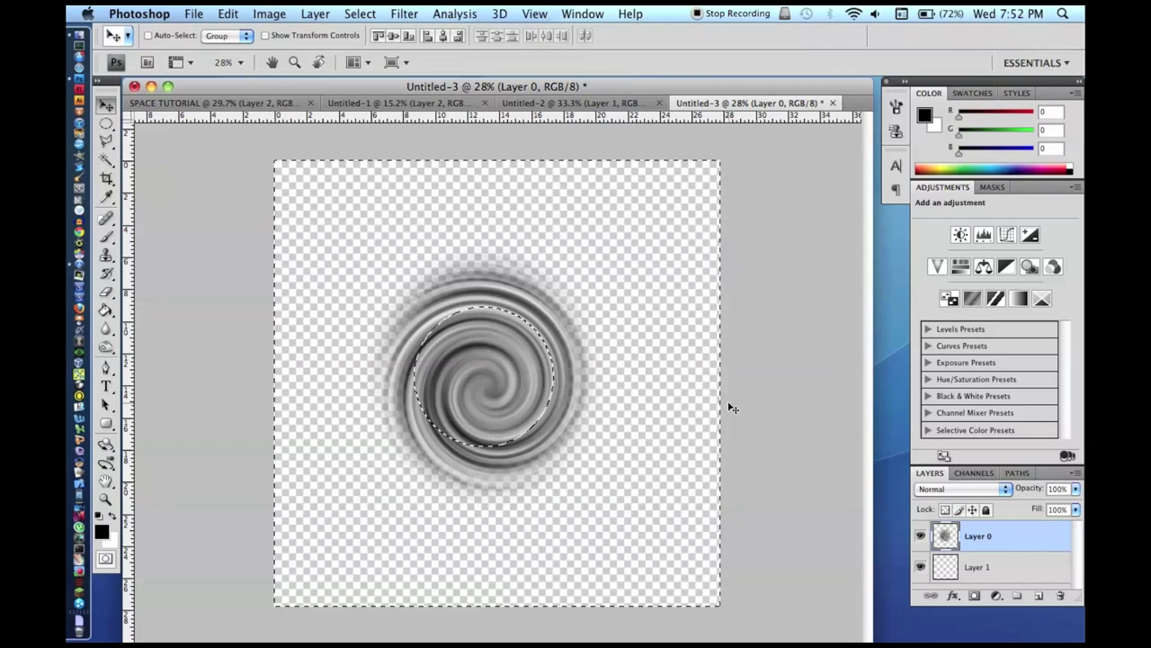
key("Delete")
key("super+d")
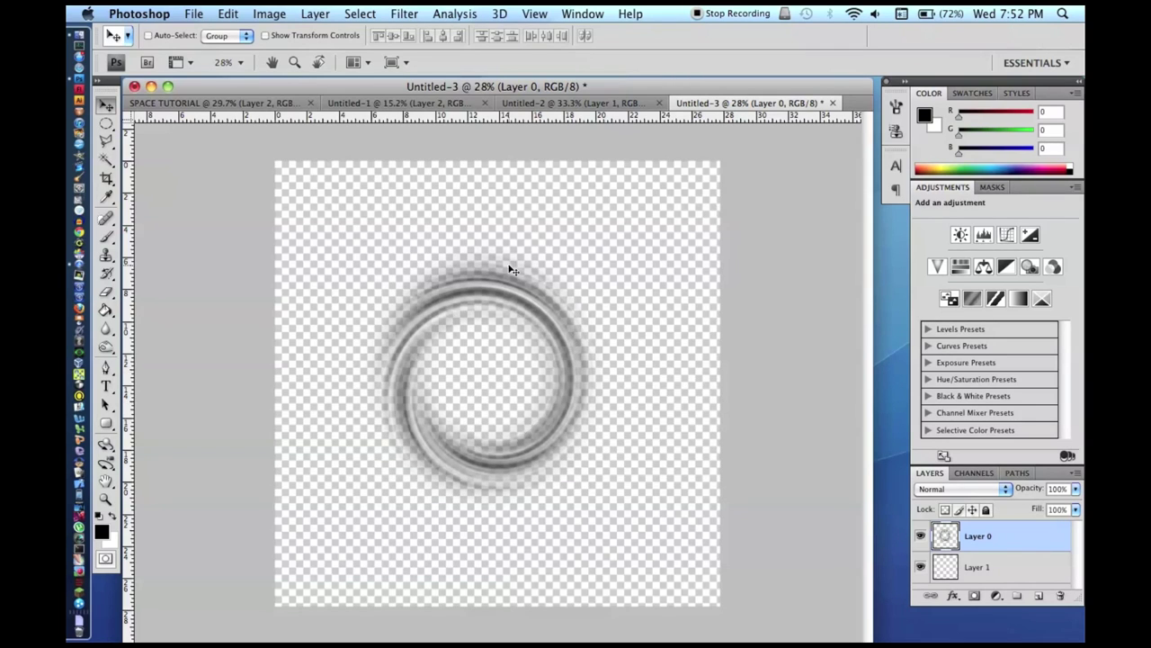
left_click(265, 14)
Step: Stretch the ring into a wide ellipse with a Perspective transform
mouse_move(270, 59)
mouse_move(237, 13)
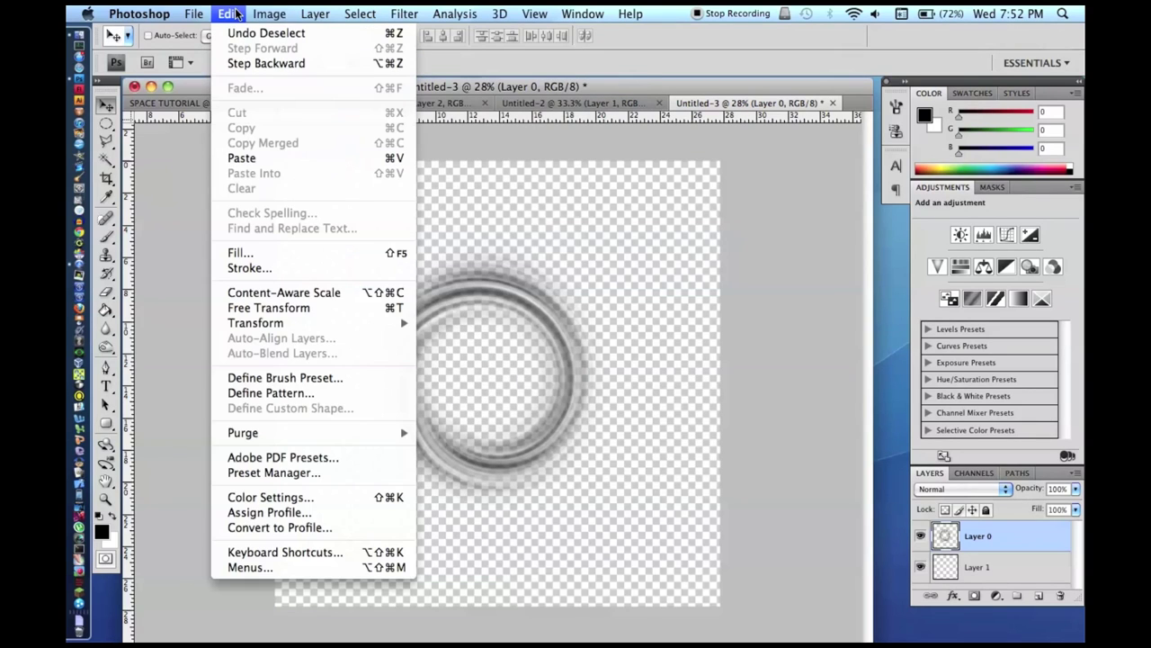
mouse_move(329, 324)
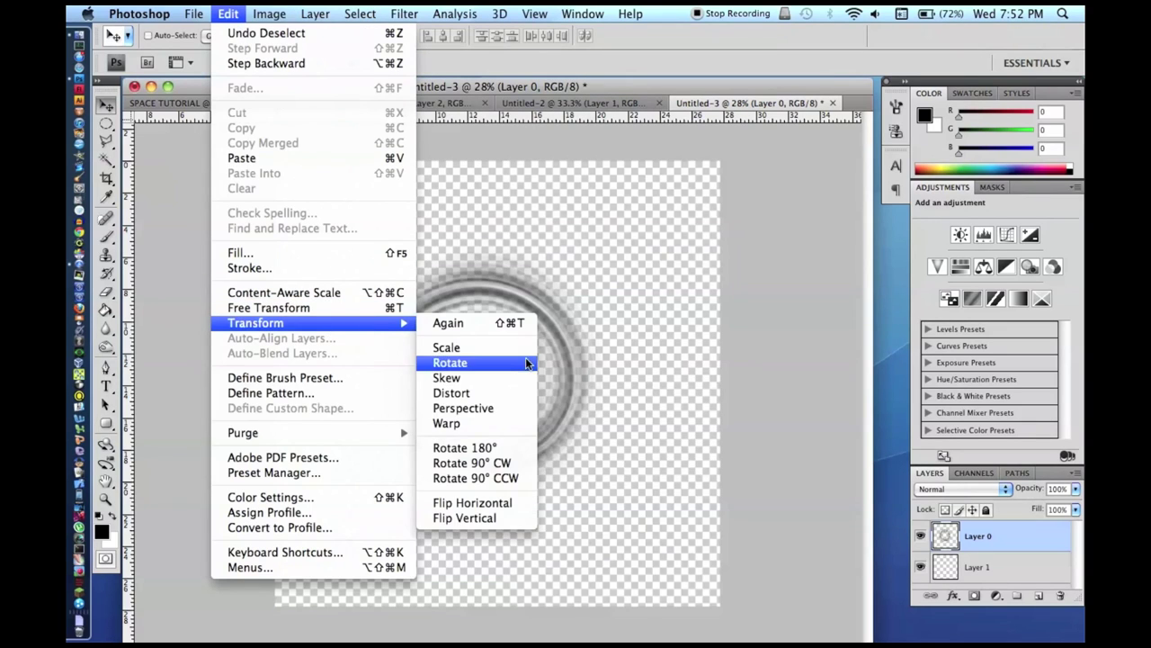
left_click(492, 409)
left_click_drag(613, 516, 1082, 510)
key("Return")
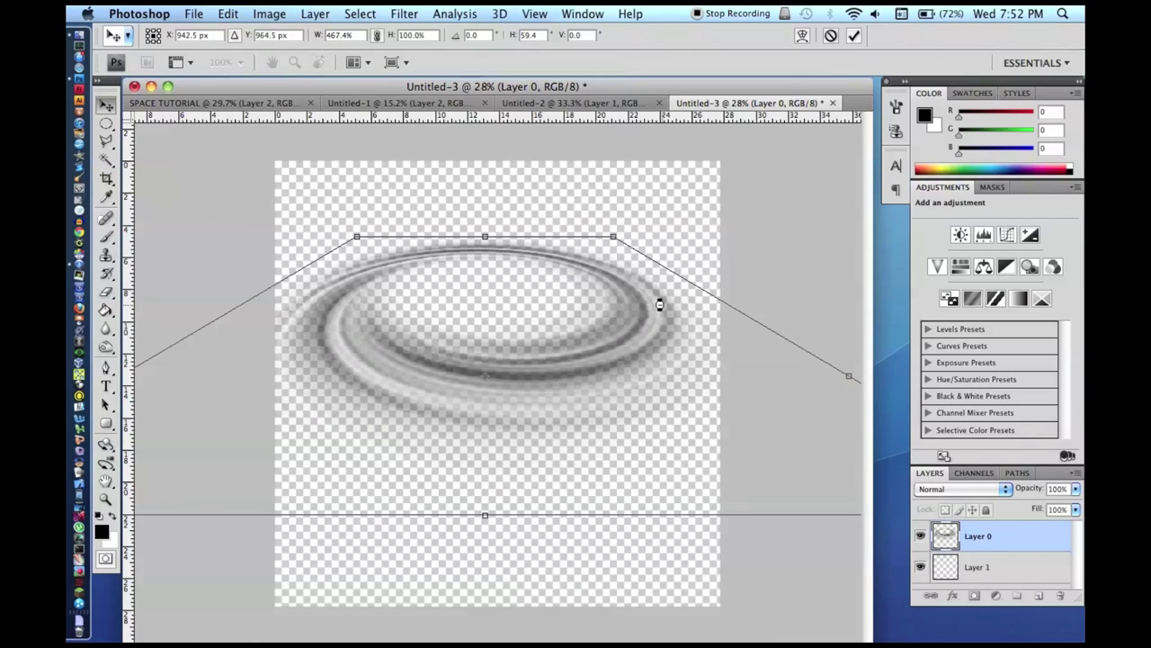
Step: Squash the ring to about half its height and move it up slightly
key("super+t")
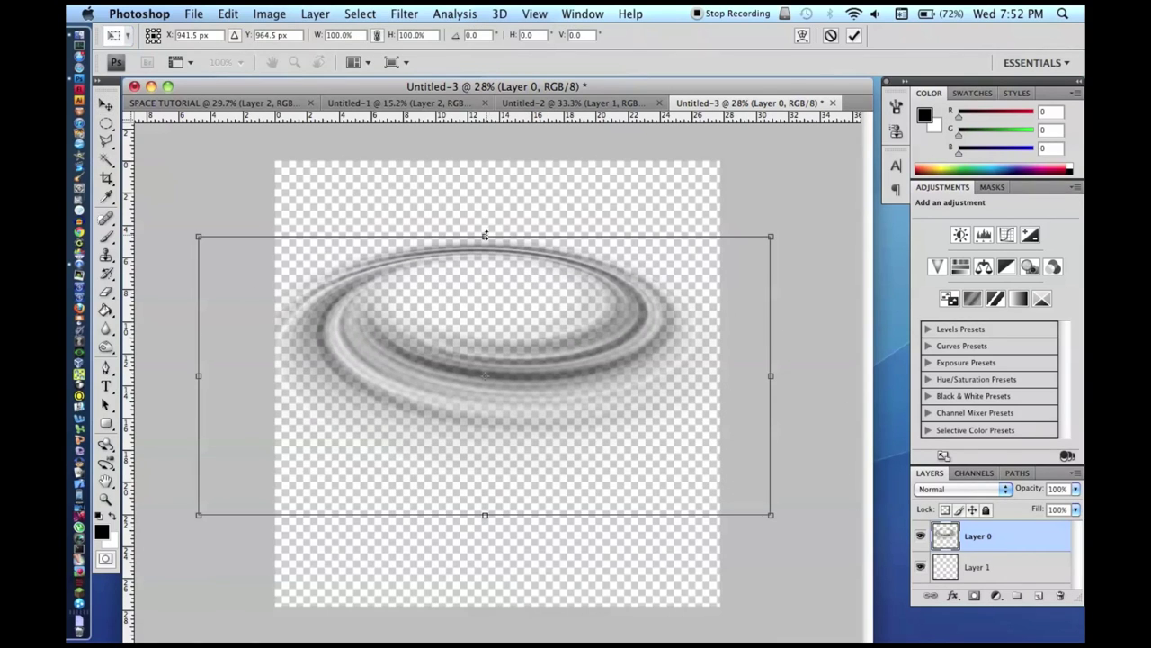
left_click_drag(485, 235, 494, 433)
key("Return")
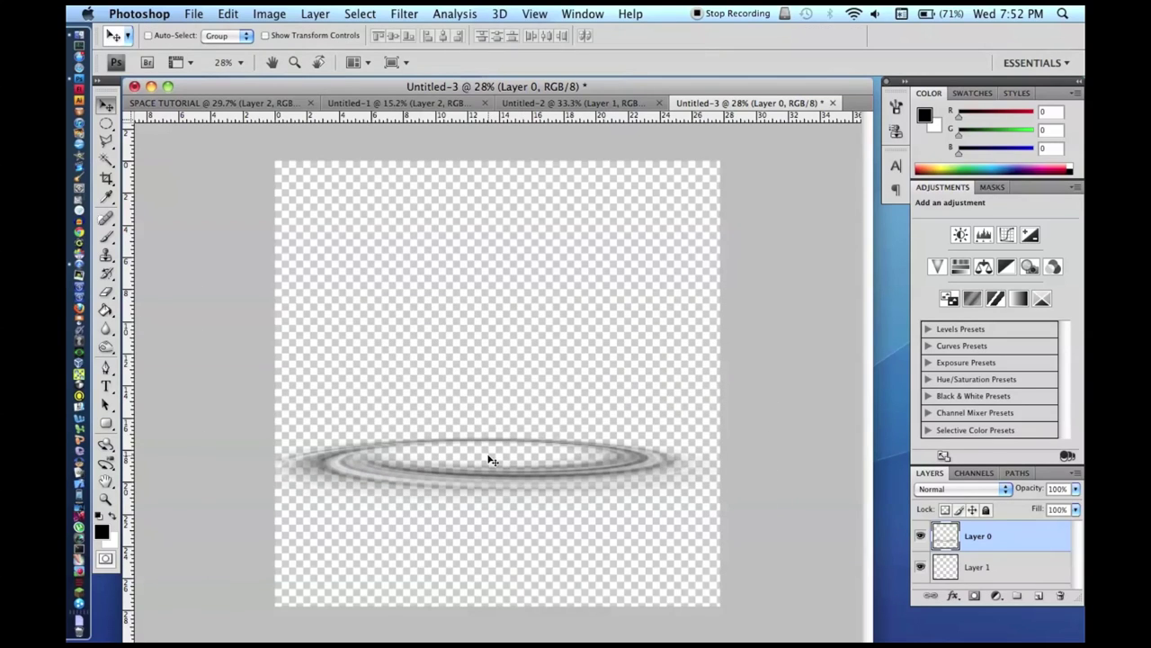
left_click_drag(494, 476, 496, 426)
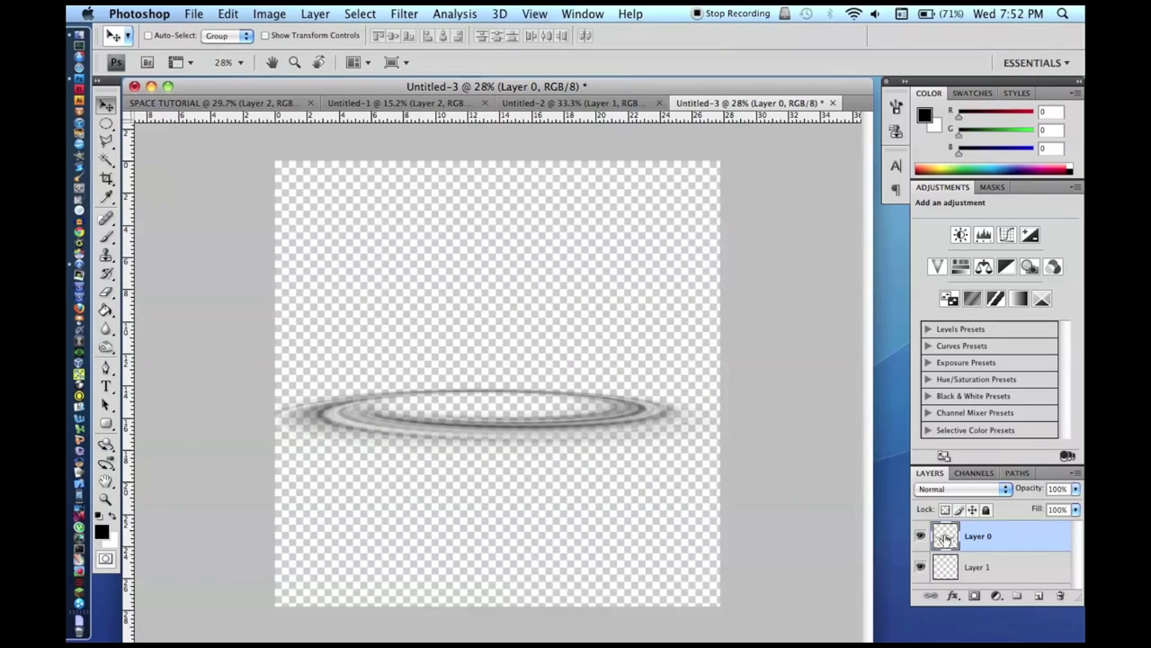
Step: Give Layer 0 a dark brownish-red Color Overlay in Multiply mode
double_click(1015, 543)
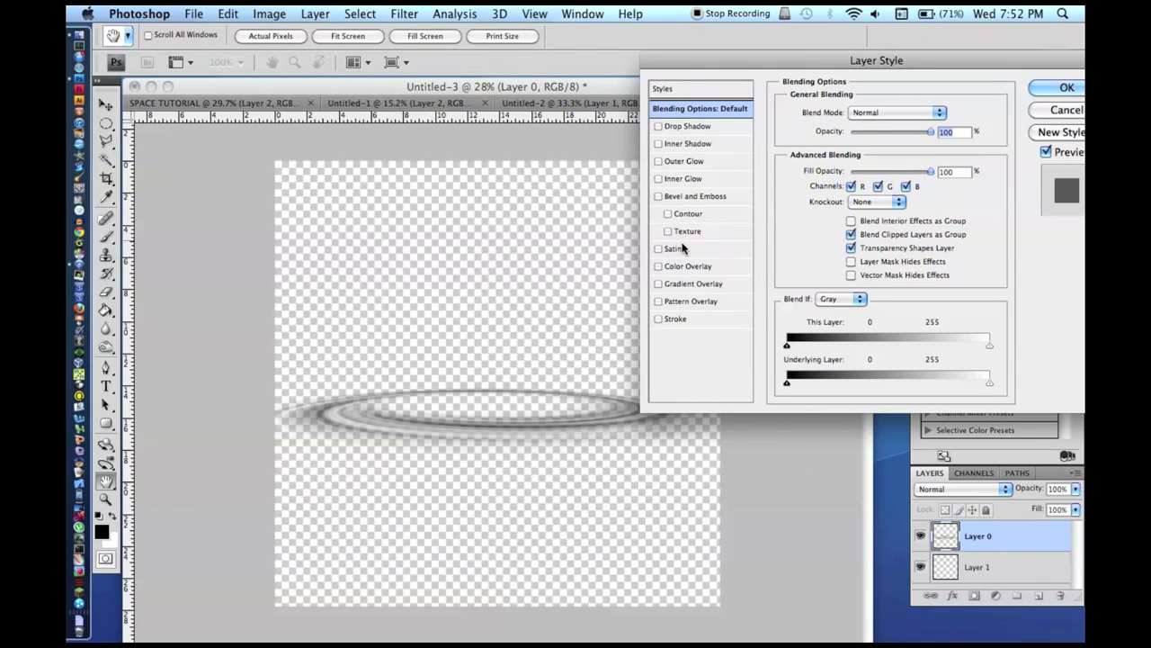
left_click(681, 266)
left_click(844, 114)
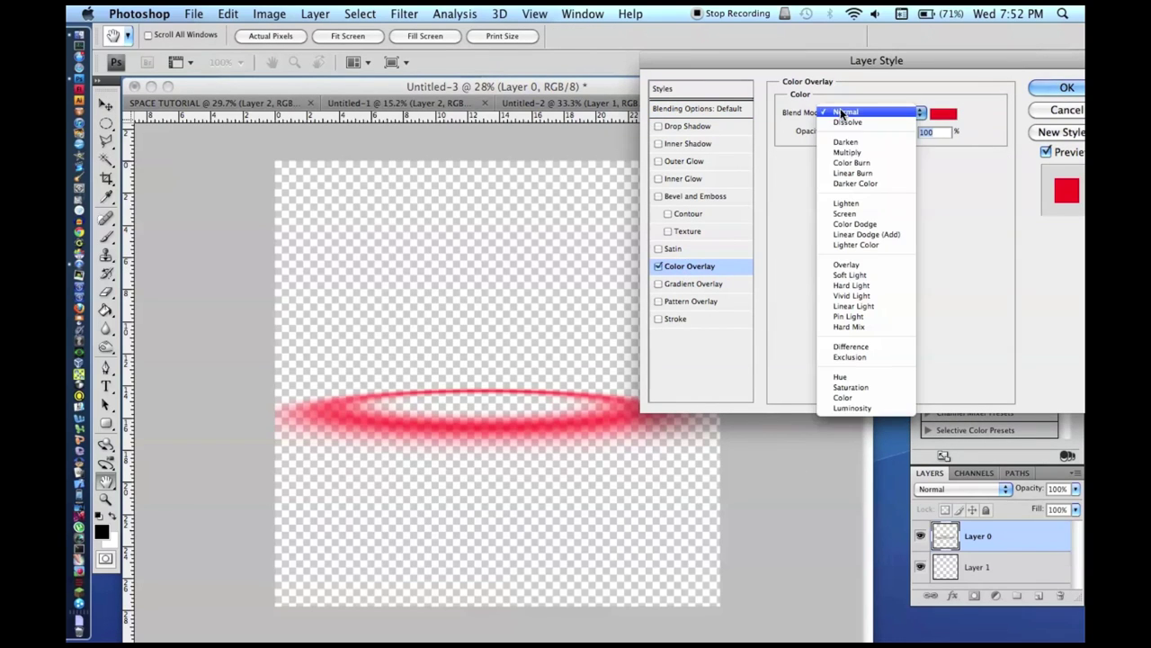
left_click(846, 153)
left_click(940, 117)
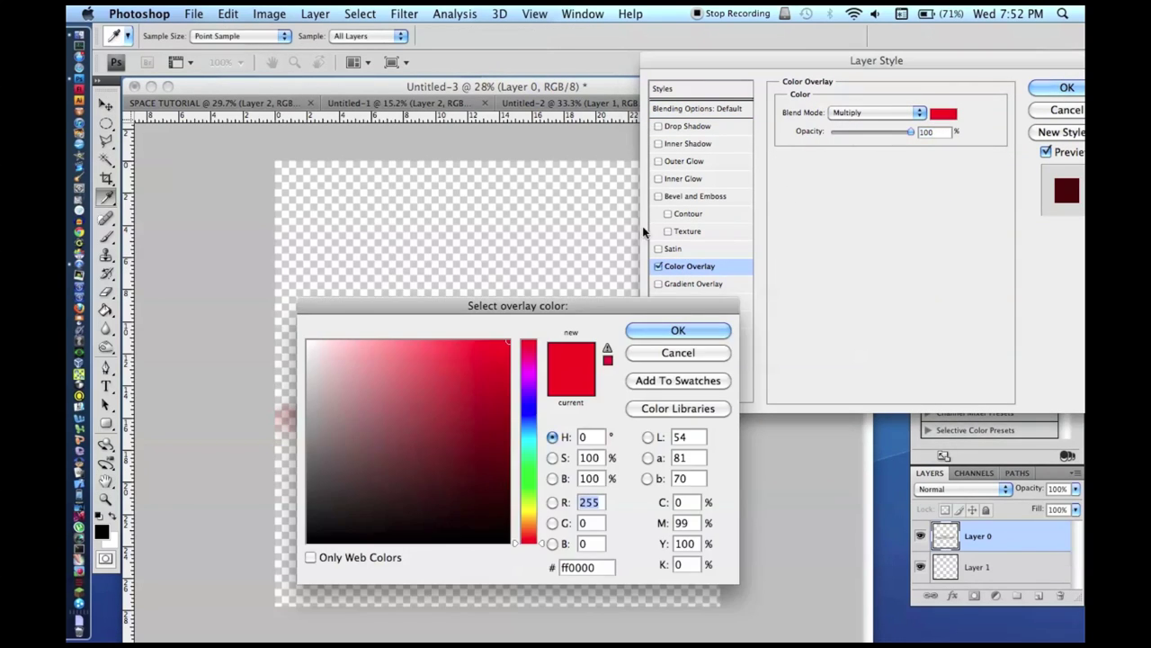
left_click(526, 520)
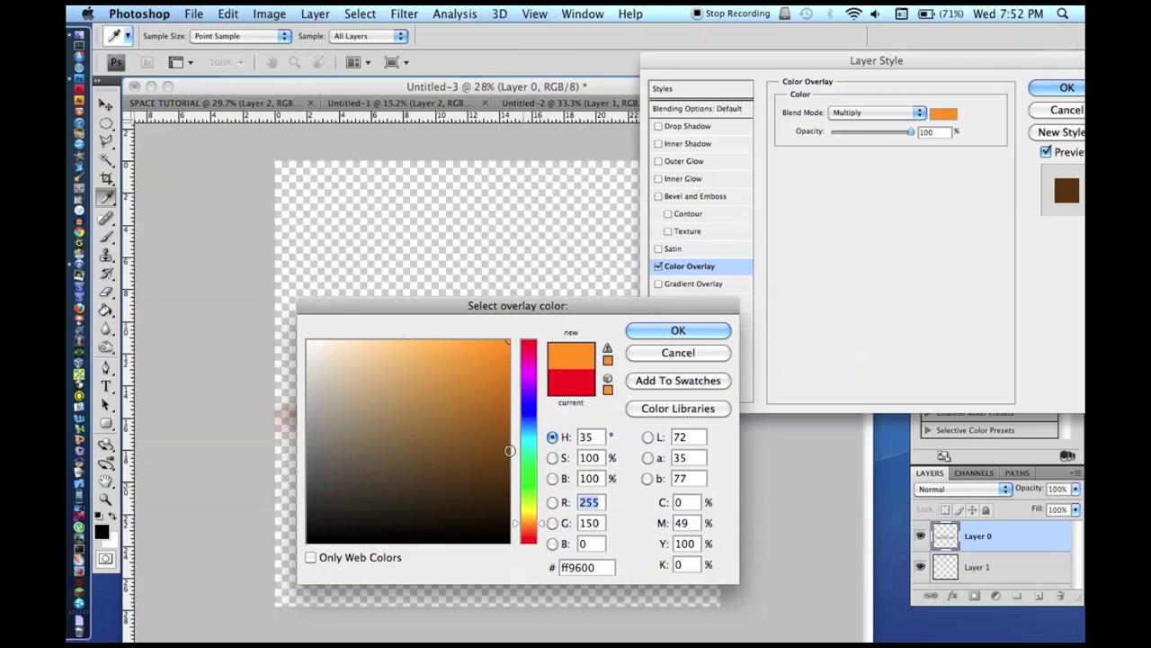
left_click(528, 529)
left_click_drag(503, 401, 447, 417)
key("Return")
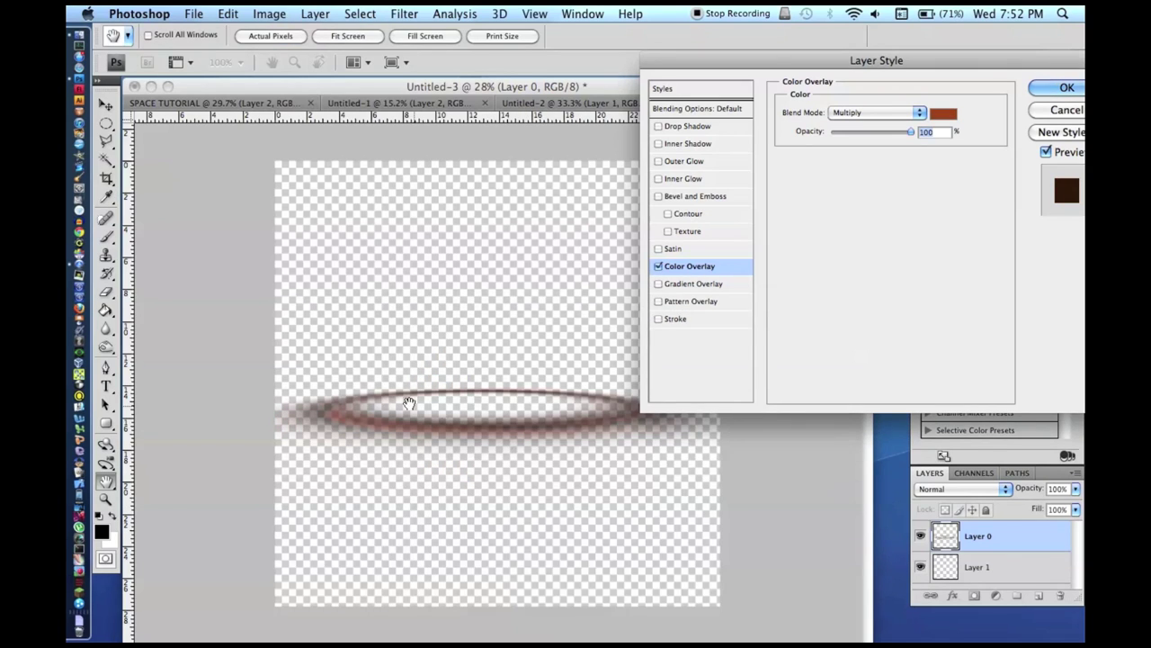
key("Return")
Step: Copy the ring and paste it into the SPACE TUTORIAL document
key("super+d")
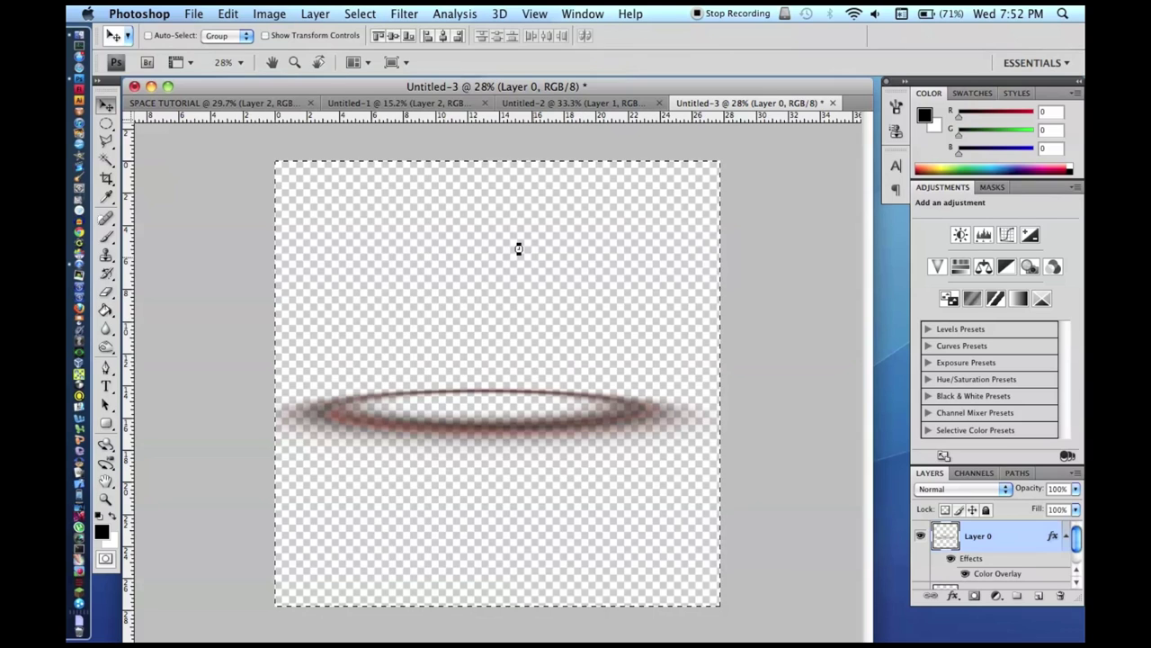
left_click(230, 106)
key("super+v")
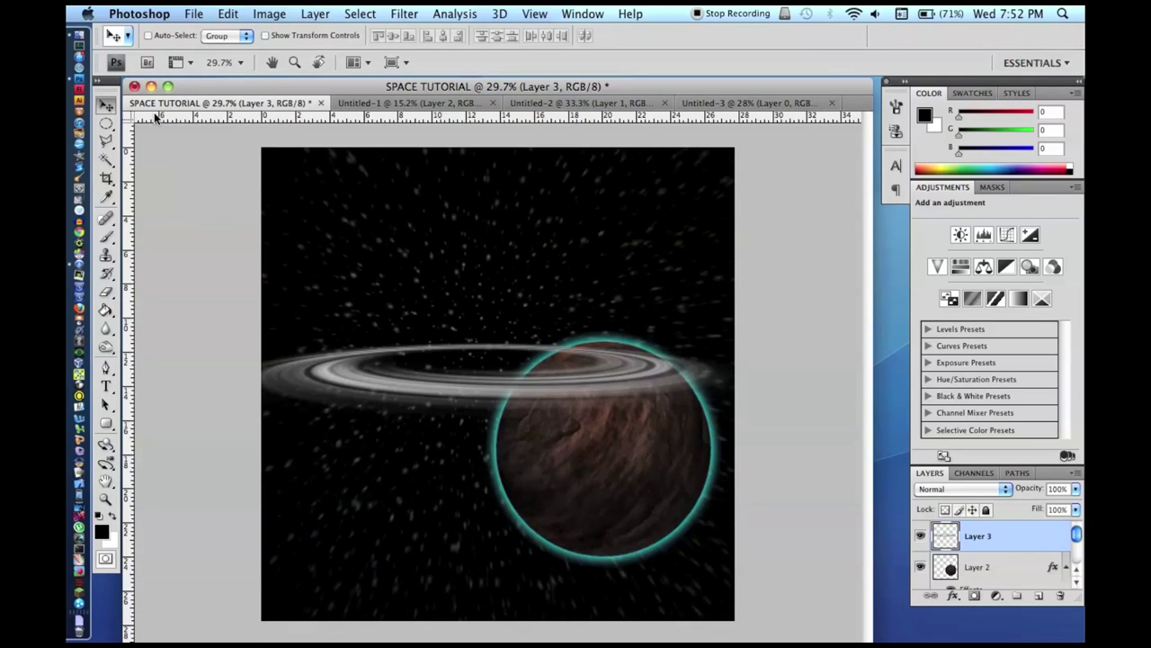
left_click(747, 103)
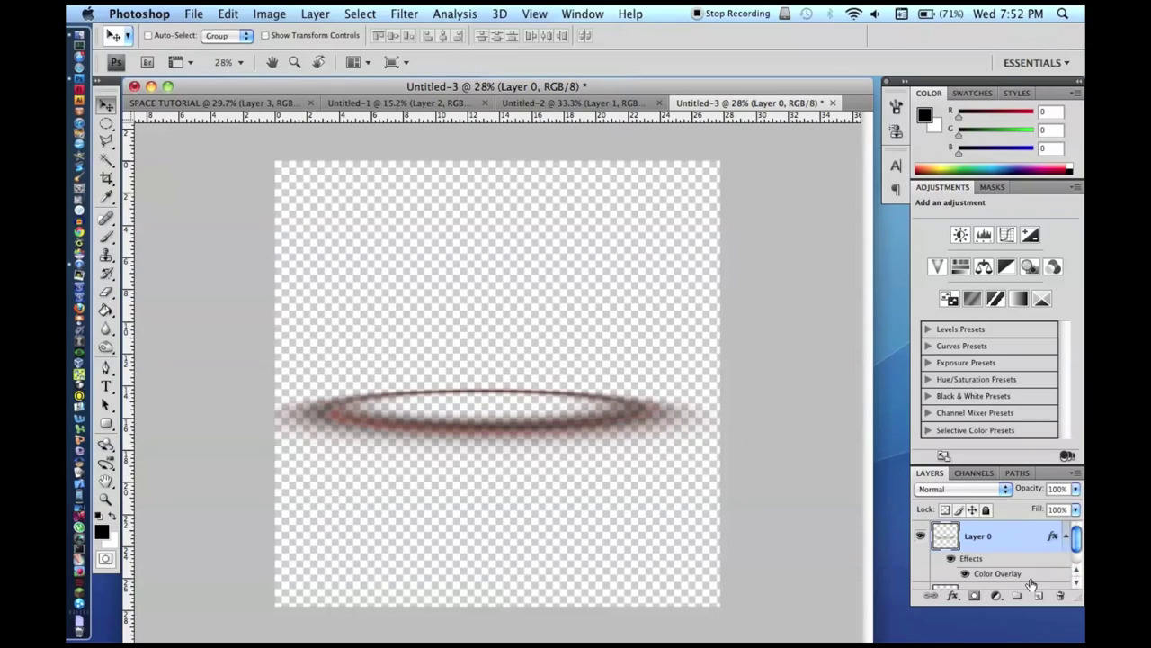
Step: Bake the ring's overlay into its pixels by converting Layer 0 to a Smart Object and rasterizing it
right_click(1015, 539)
left_click(991, 459)
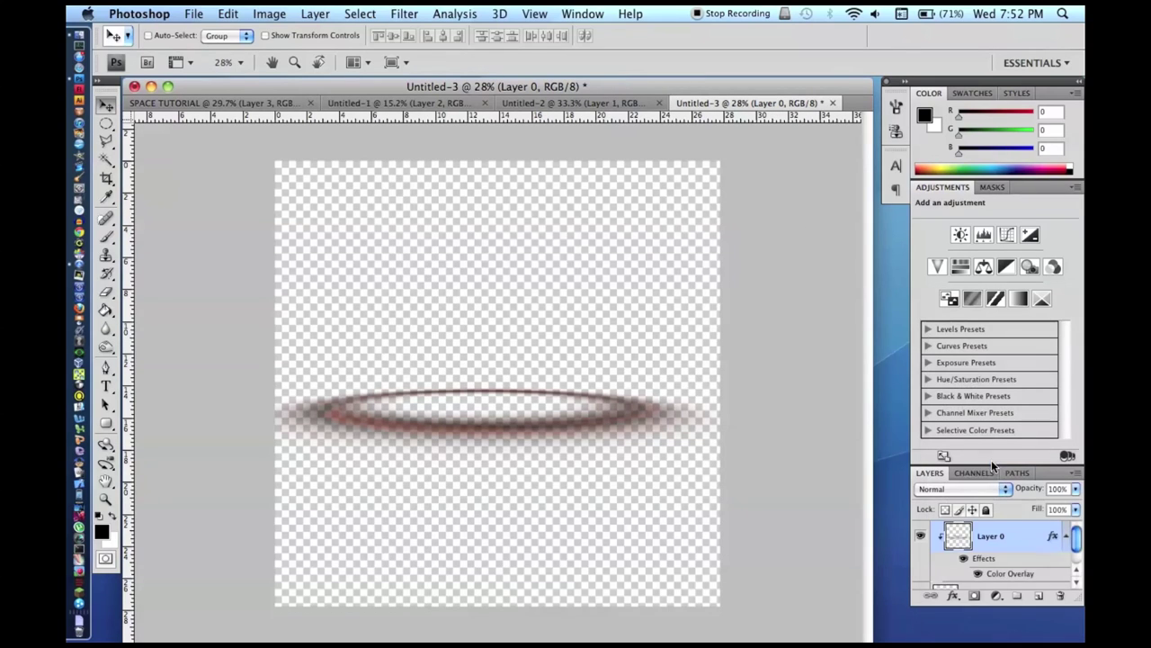
key("super+z")
right_click(1012, 546)
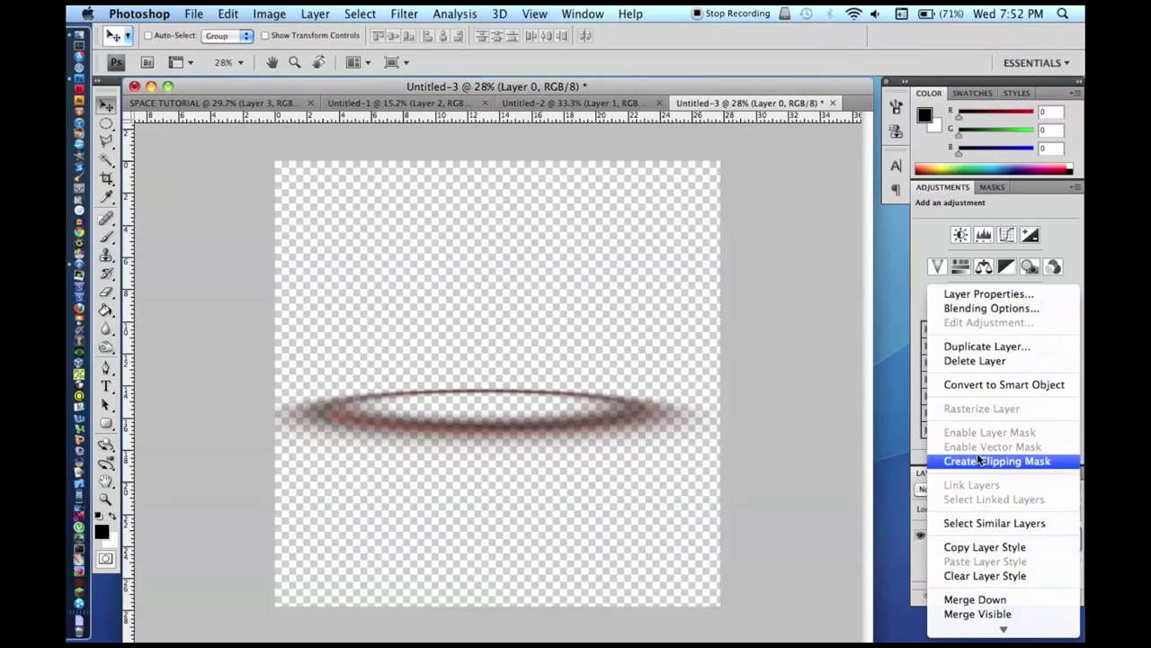
left_click(956, 381)
right_click(1004, 540)
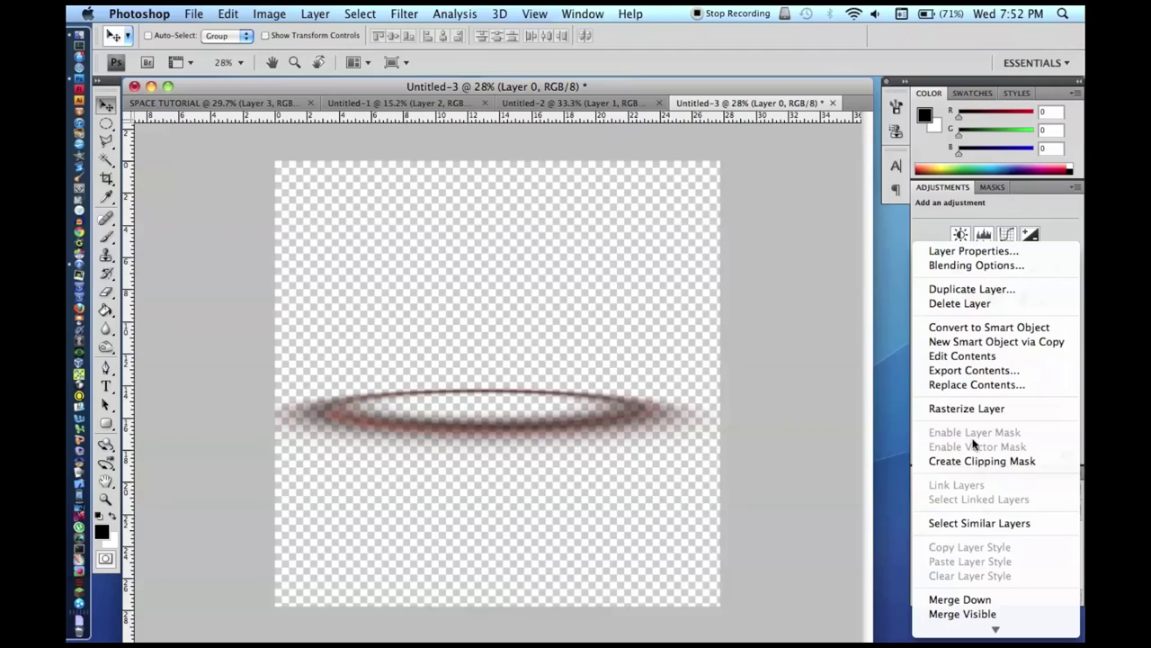
left_click(964, 410)
Step: In SPACE TUTORIAL, move the pasted ring across the planet's middle
key("super+a")
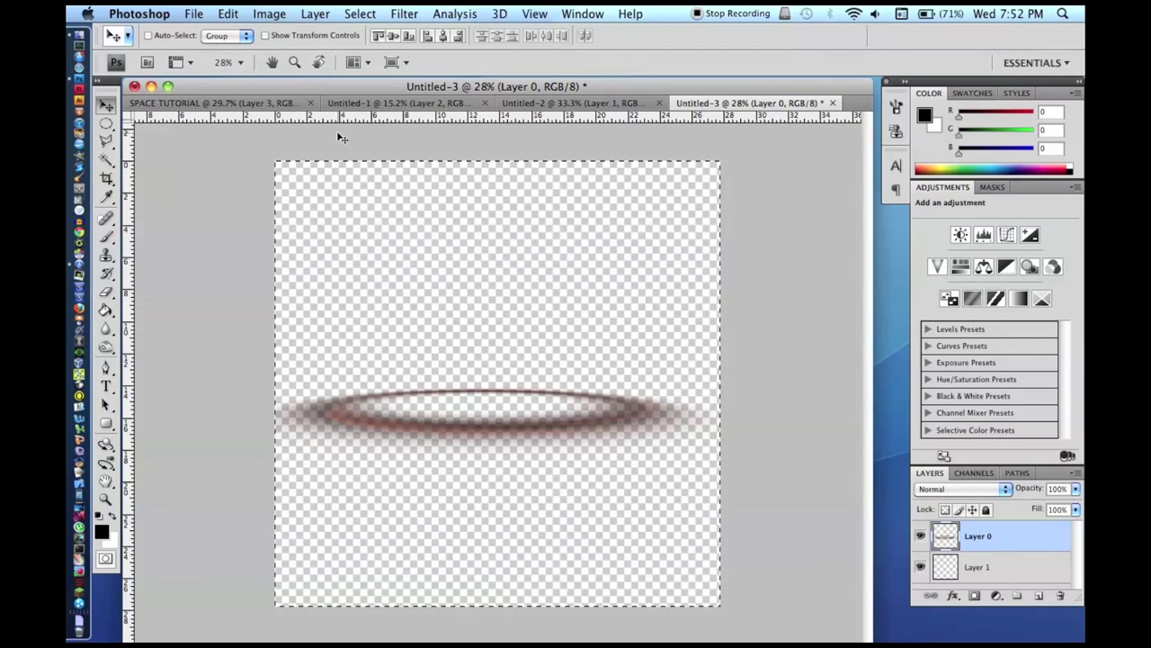
left_click(281, 103)
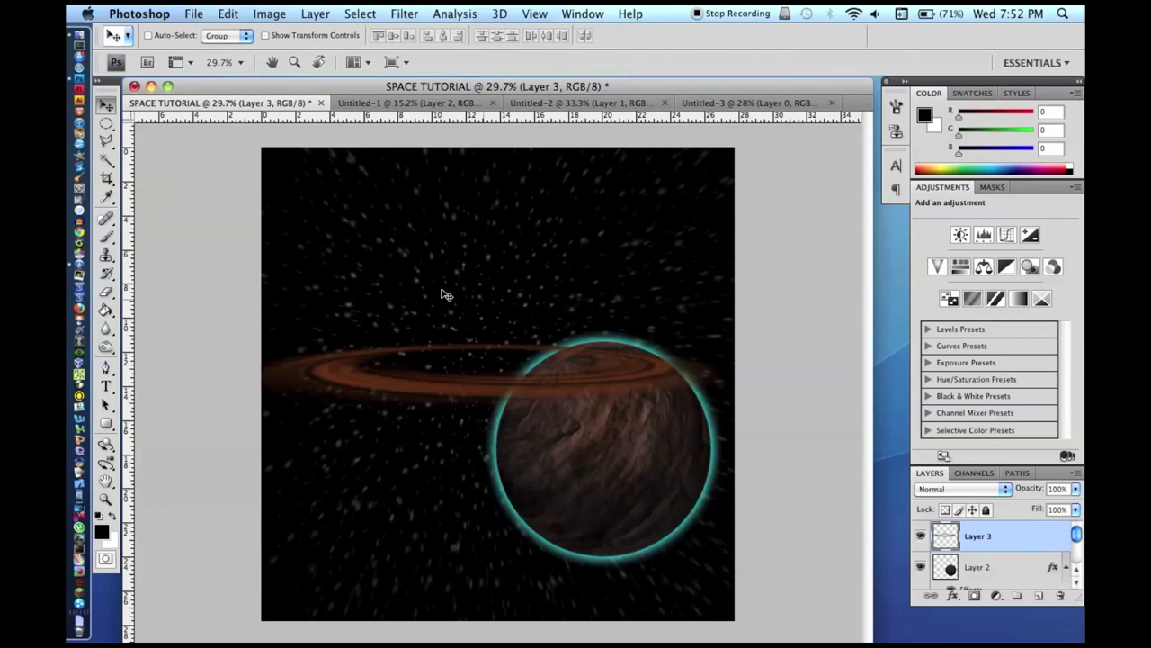
left_click_drag(505, 380, 596, 452)
scroll(533, 463, "up", 4)
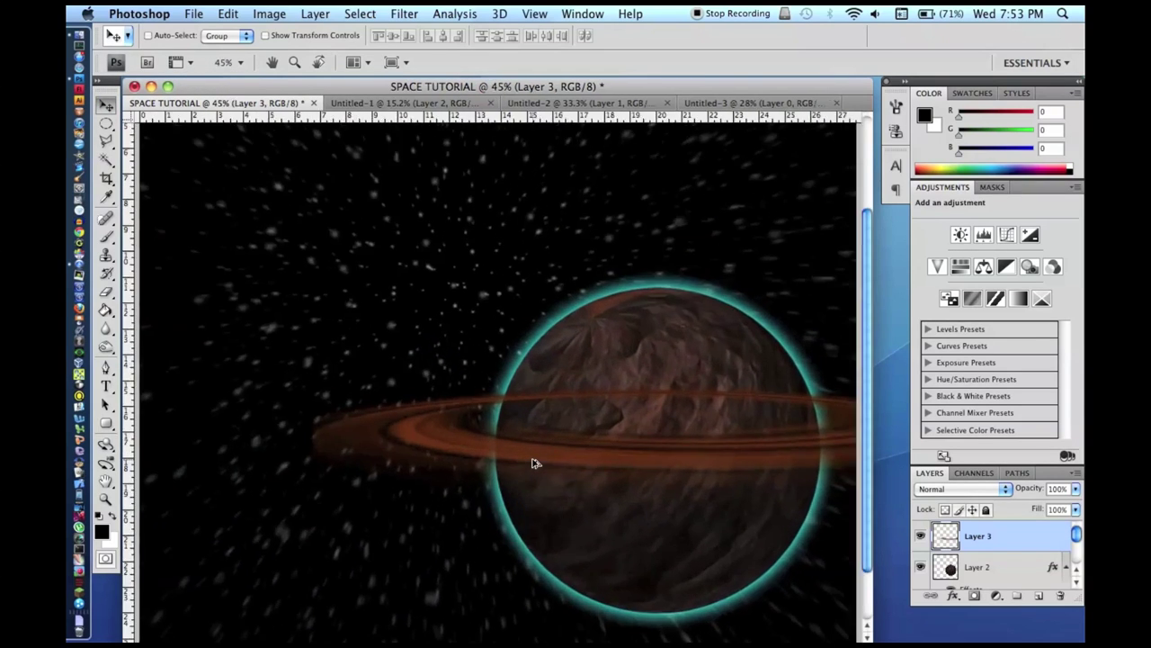
Step: Lasso and delete the ring portion crossing the planet
scroll(532, 464, "down", 3)
scroll(532, 463, "up", 1)
scroll(533, 464, "up", 6)
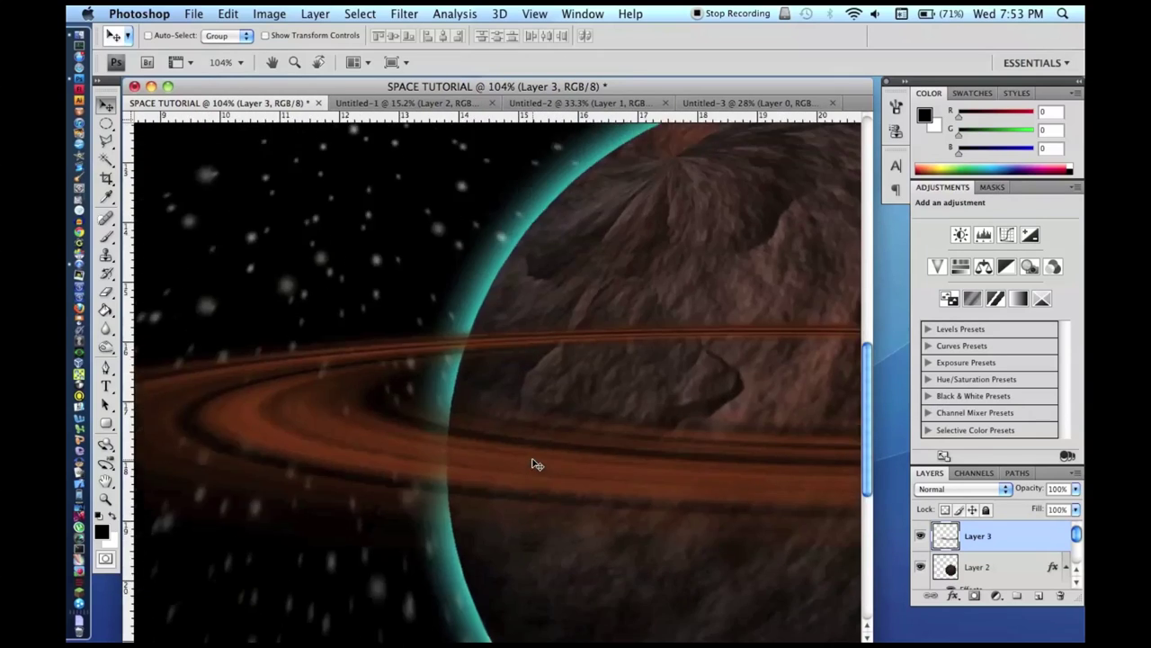
scroll(532, 464, "up", 1)
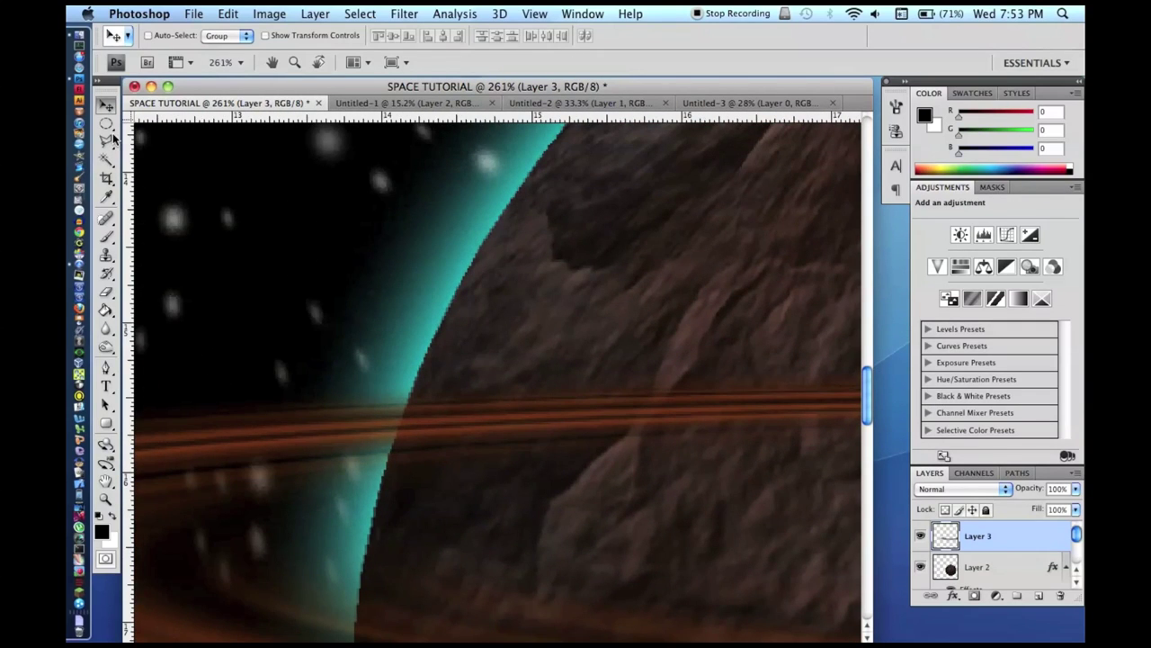
mouse_move(111, 139)
left_mouse_down()
mouse_move(135, 154)
mouse_move(141, 144)
left_mouse_up()
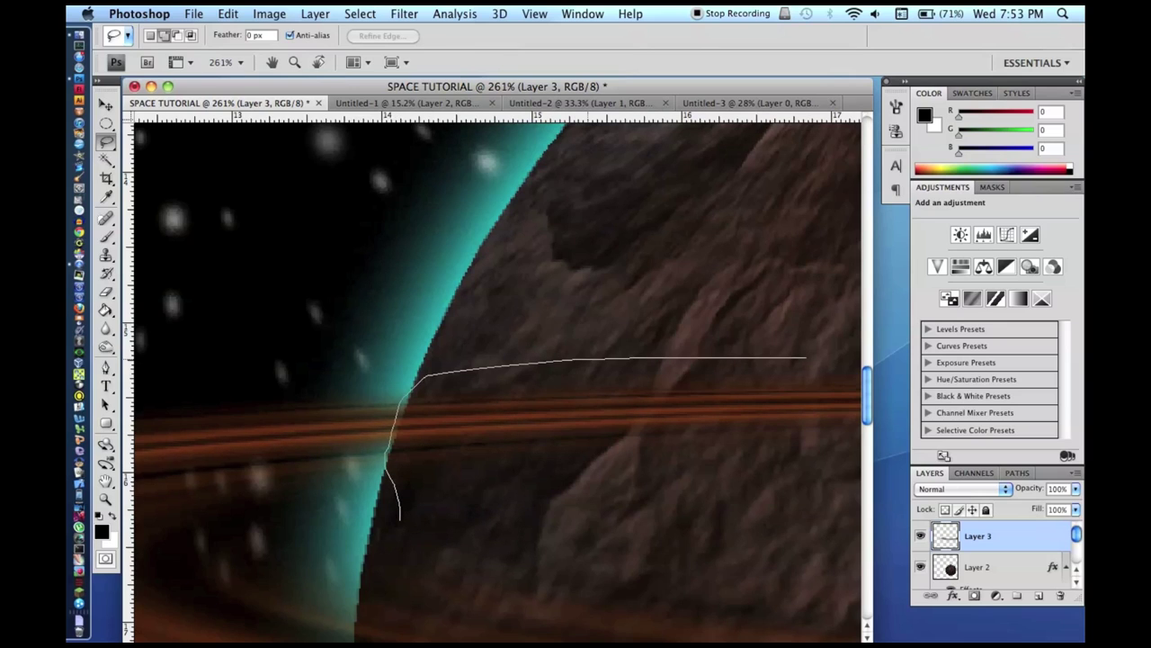
left_click_drag(813, 490, 677, 522)
key("Delete")
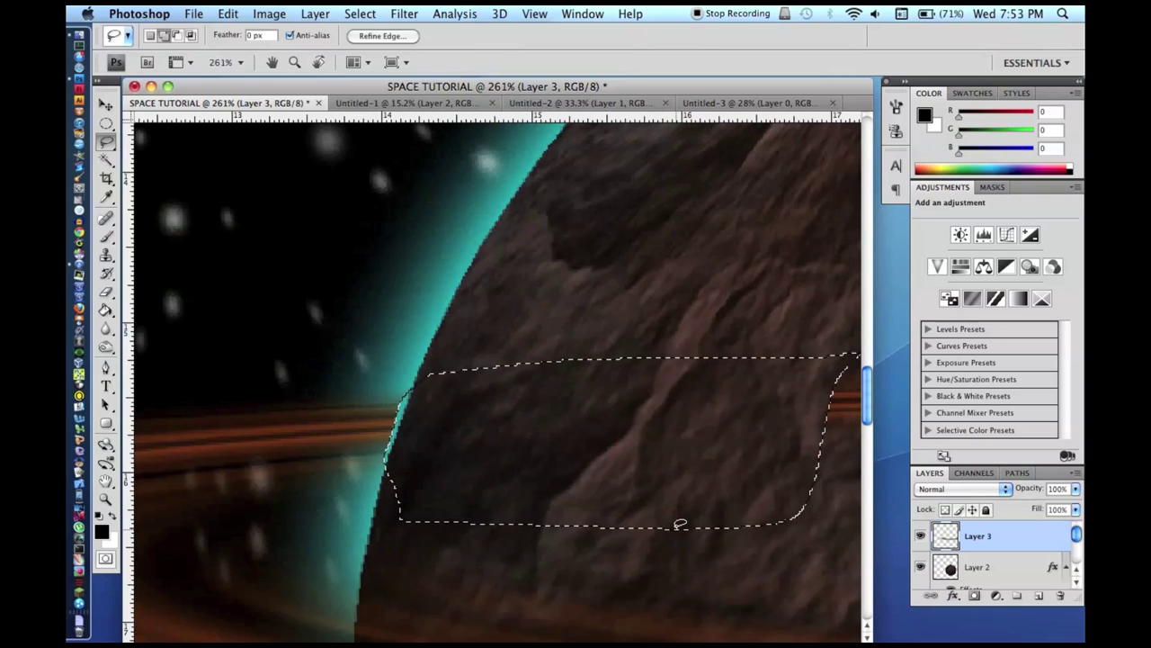
key("cmd+d")
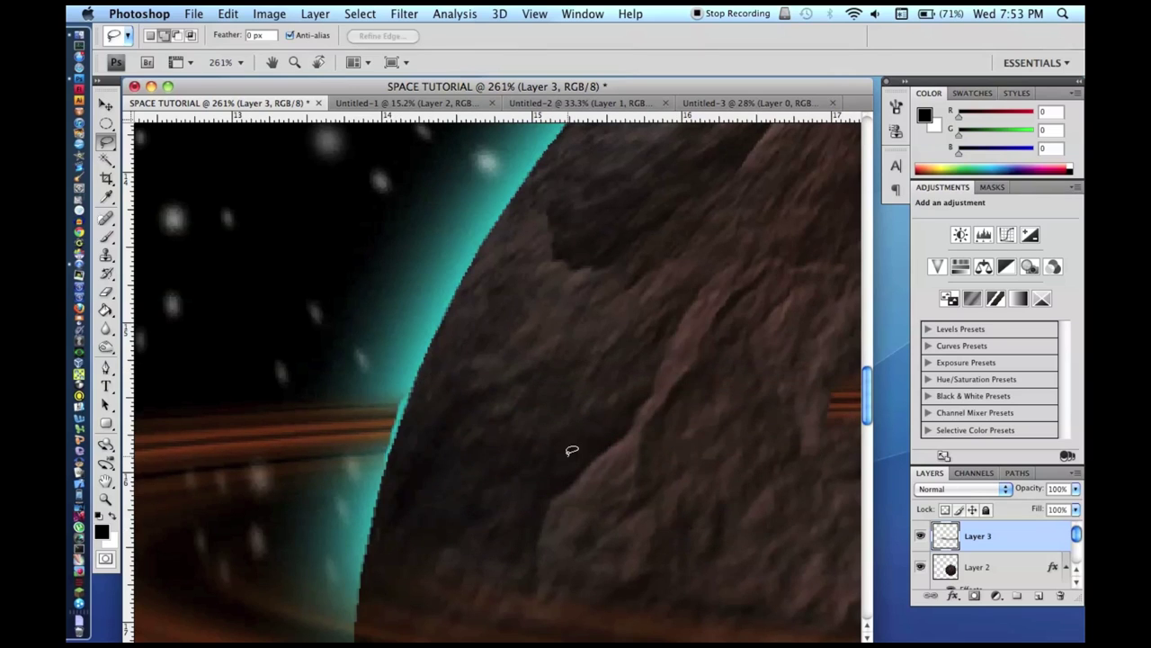
left_click(105, 103)
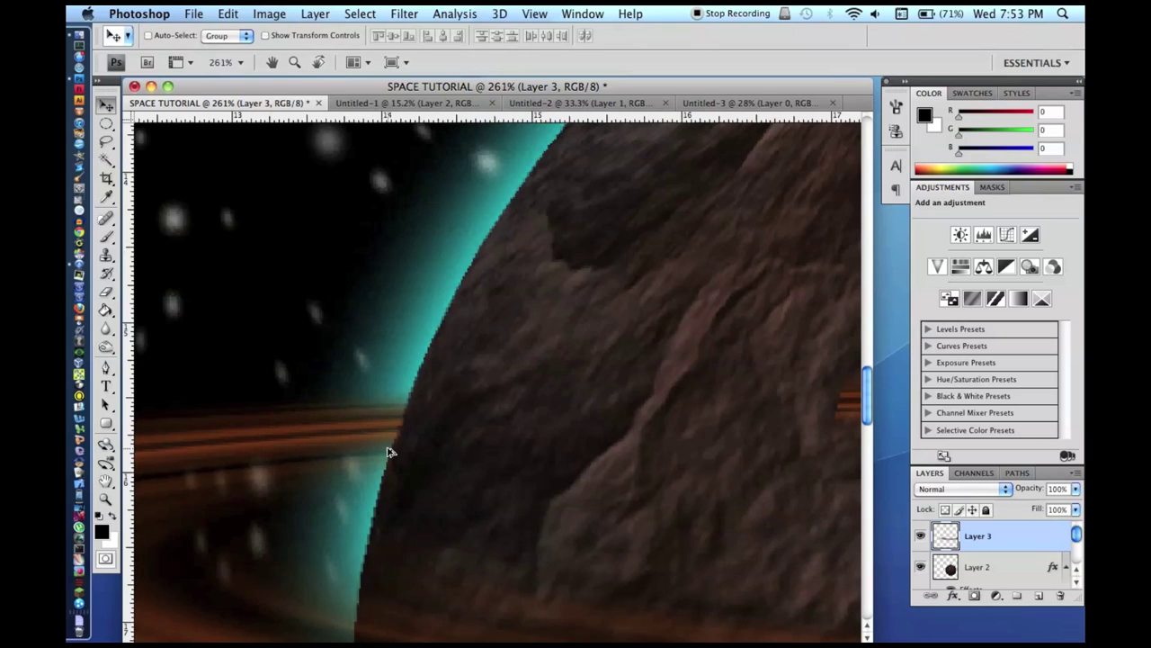
Step: Lasso and delete the ring section over the planet's face
scroll(388, 451, "down", 5)
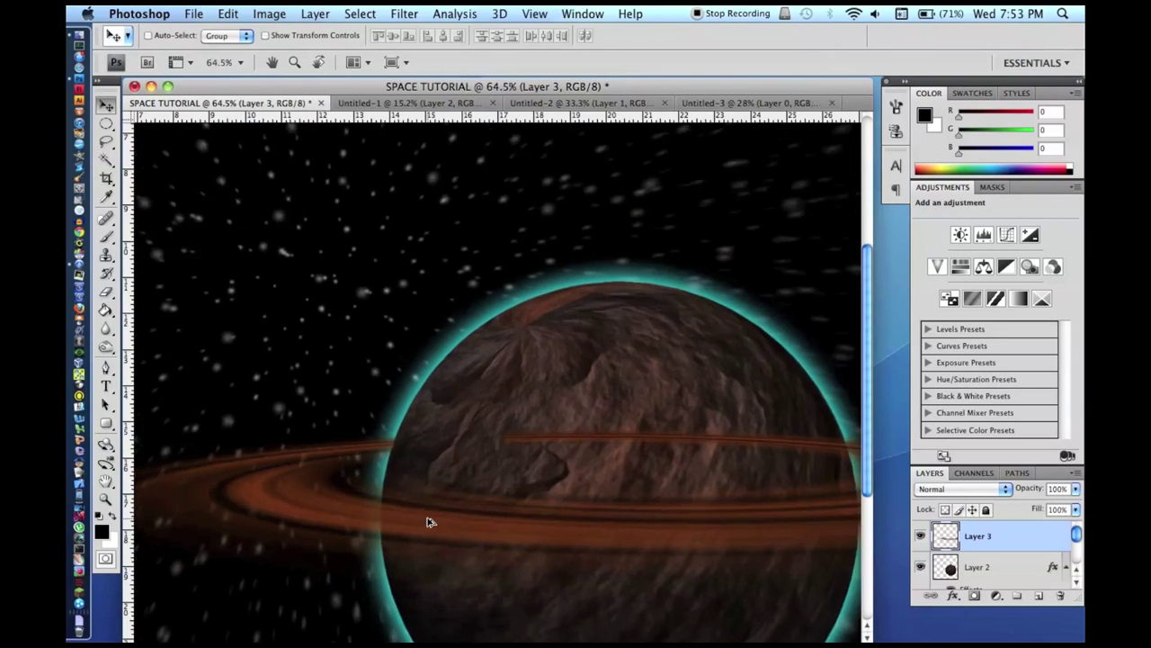
scroll(428, 522, "up", 5)
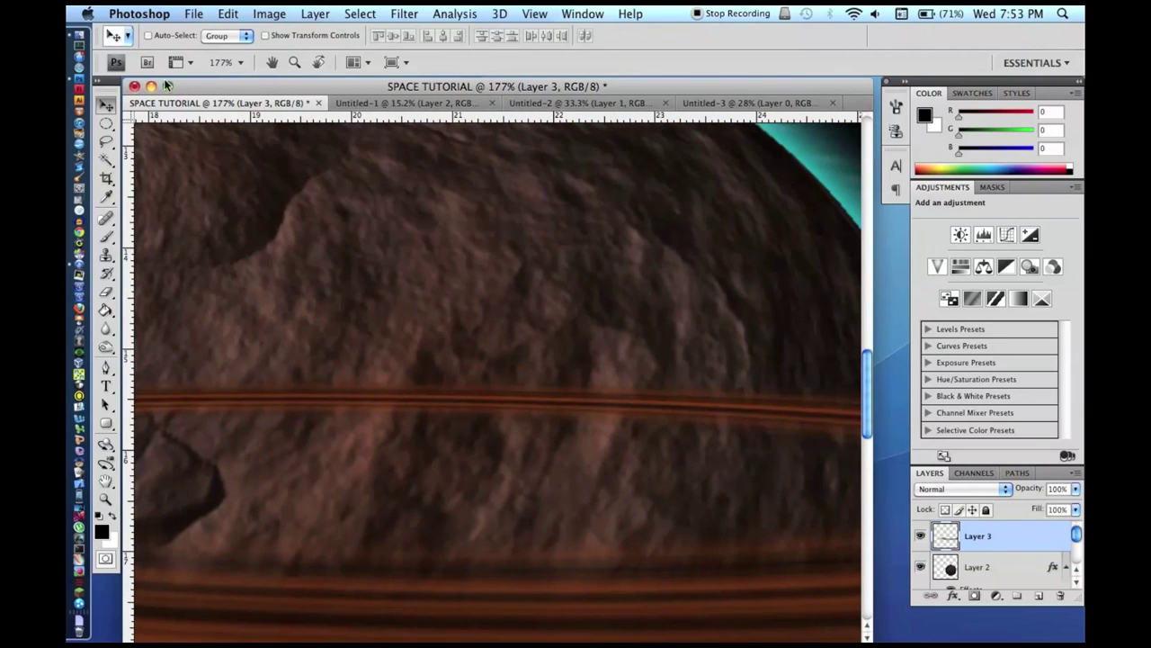
left_click(106, 141)
scroll(202, 144, "left", 5)
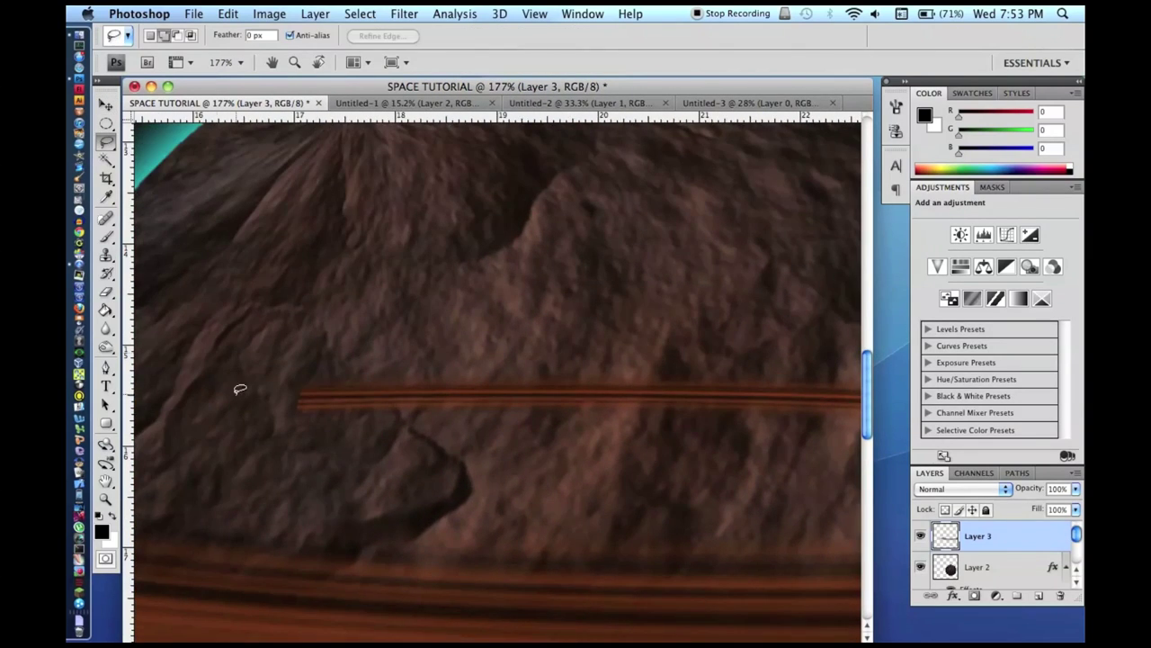
mouse_move(237, 400)
left_mouse_down()
mouse_move(467, 466)
mouse_move(735, 440)
mouse_move(599, 195)
mouse_move(290, 172)
left_mouse_up()
key("Delete")
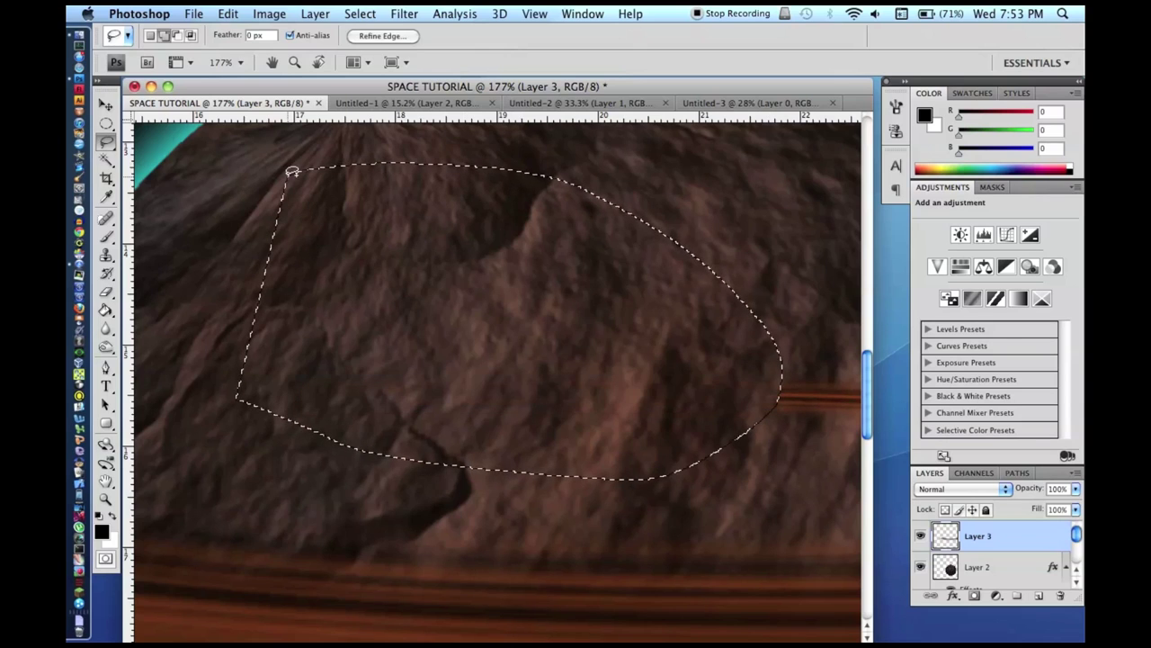
key("super+d")
Step: Outline and clear the remaining ring pieces and the sliver at the planet's edge
scroll(407, 411, "right", 5)
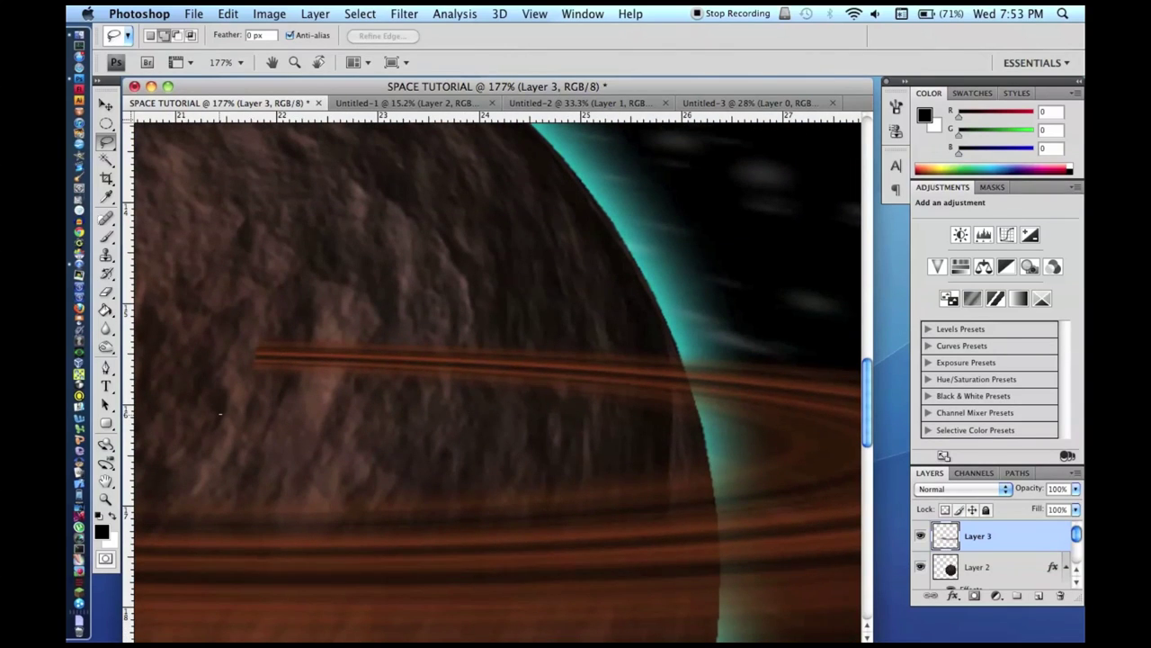
mouse_move(221, 414)
left_mouse_down()
mouse_move(625, 493)
mouse_move(690, 430)
left_mouse_up()
key("super+d")
left_click_drag(275, 414, 564, 462)
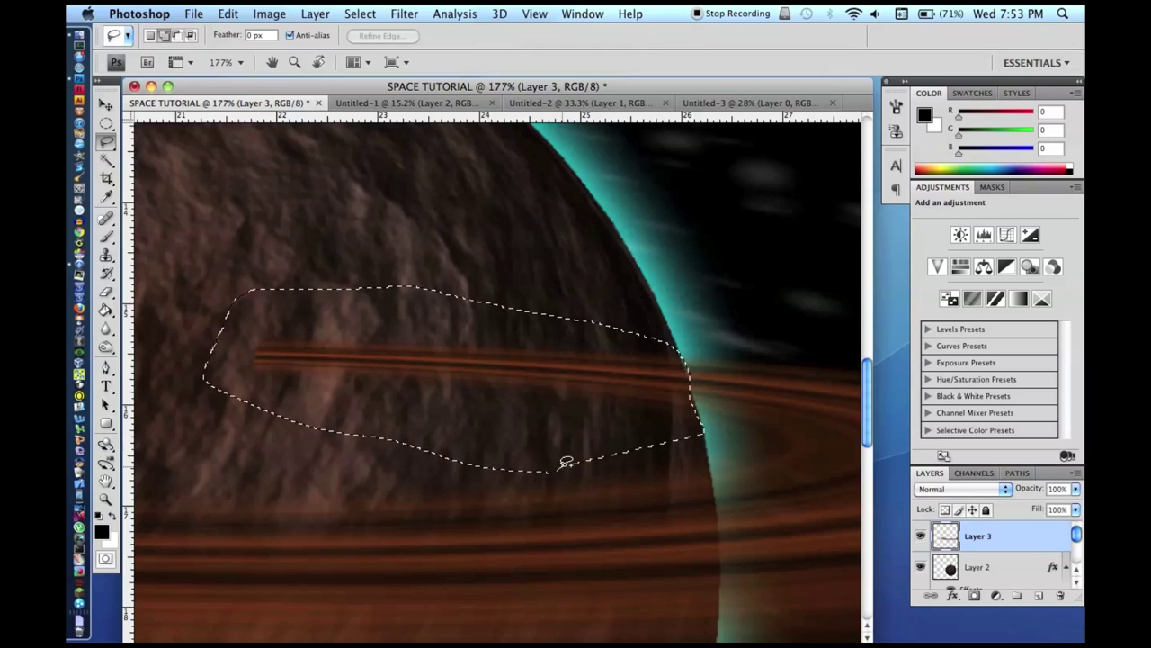
key("super+d")
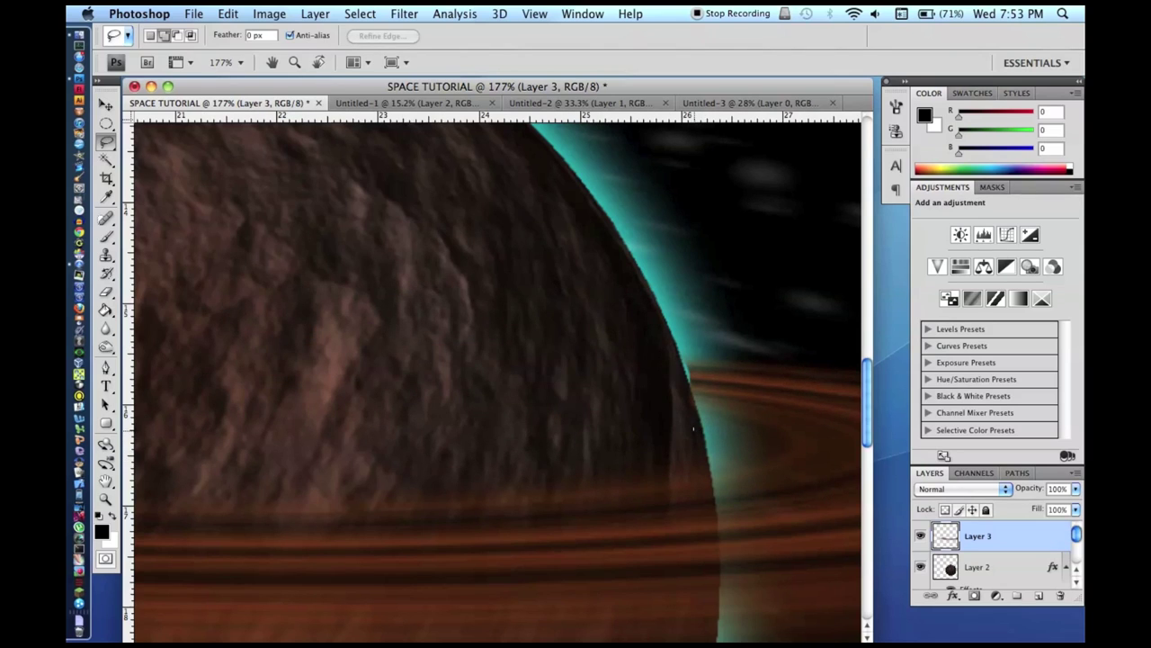
left_click_drag(681, 369, 681, 369)
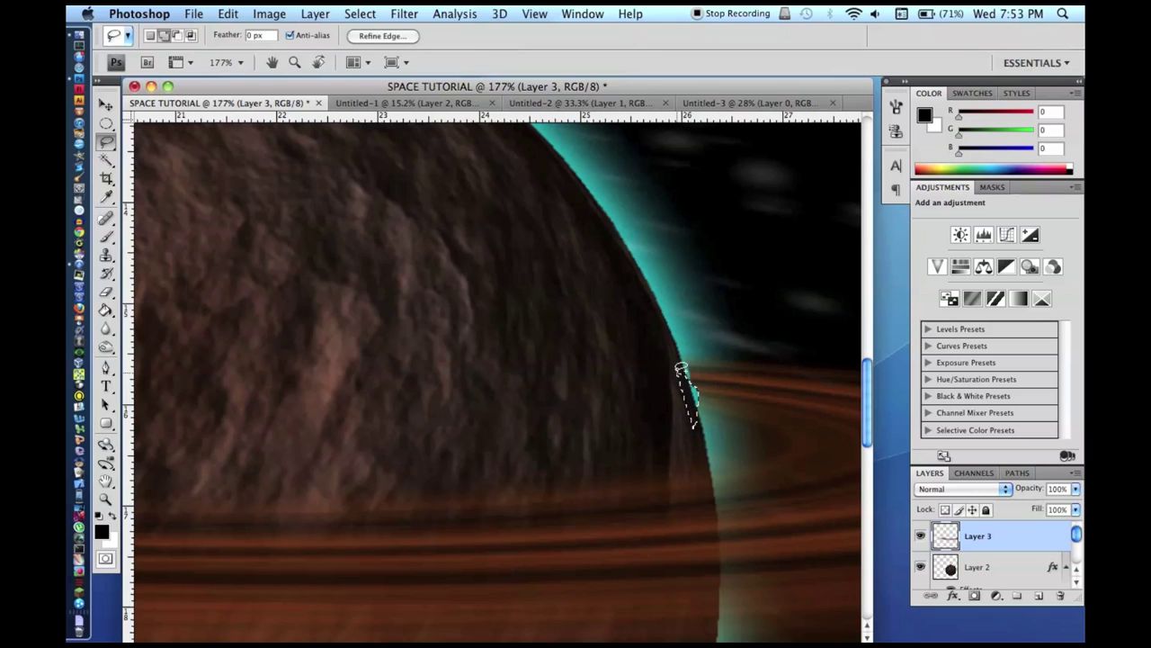
key("super+d")
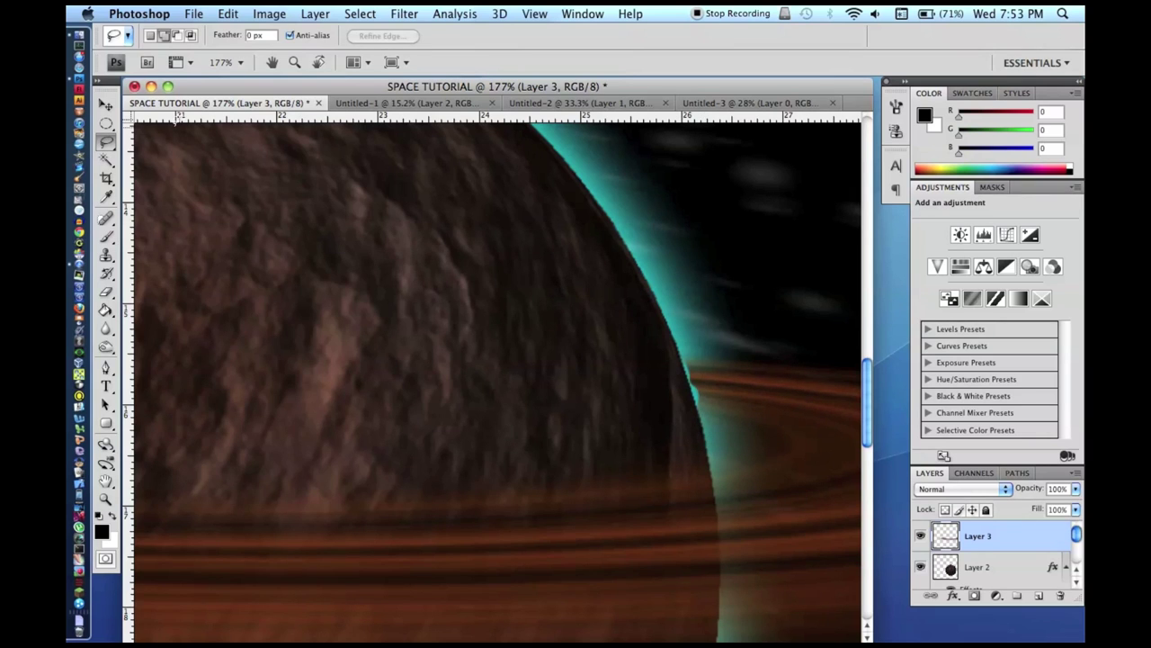
Step: Zoom out to the whole planet and set the ring layer's opacity to 60%
left_click(106, 104)
key("super+0")
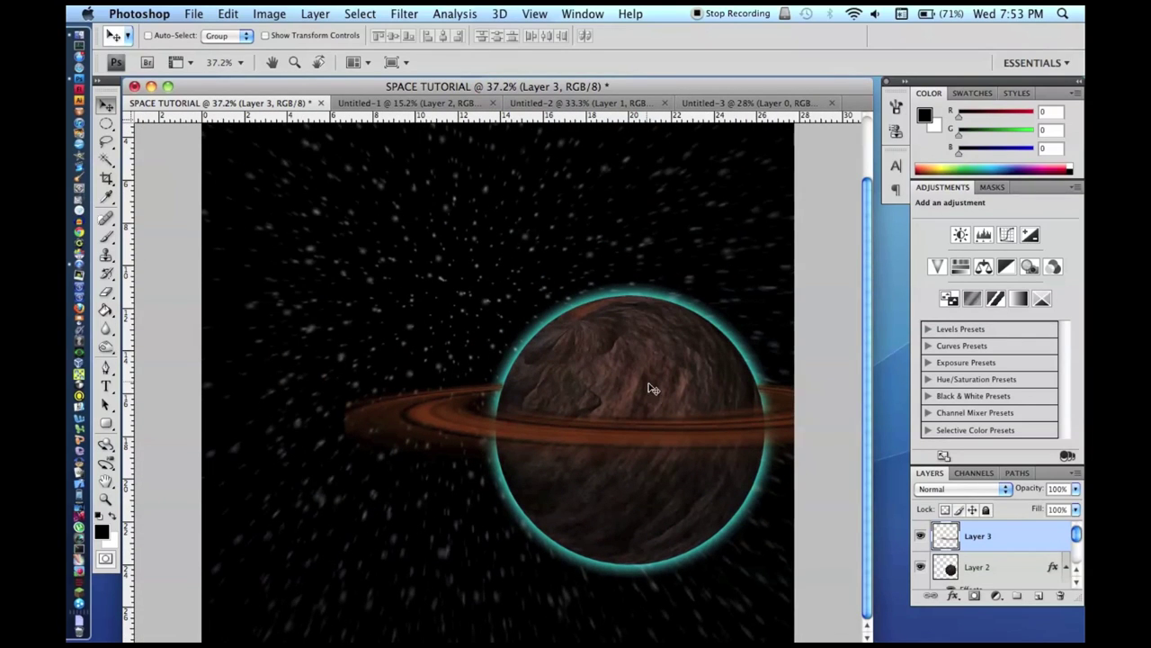
key("super+minus")
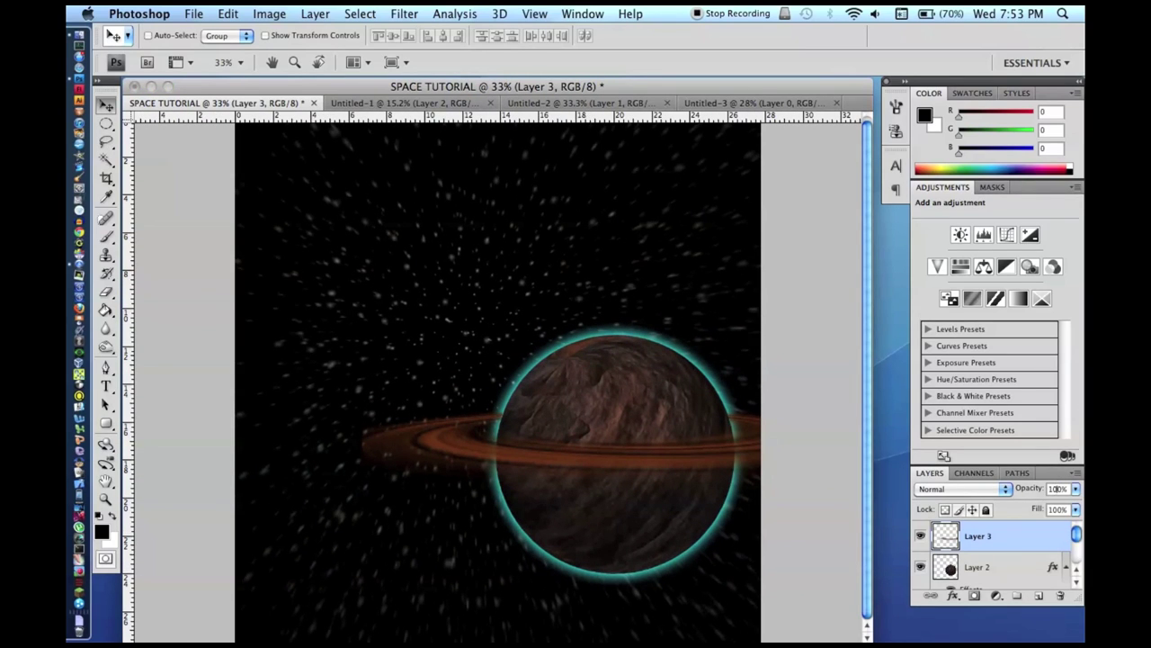
key("6")
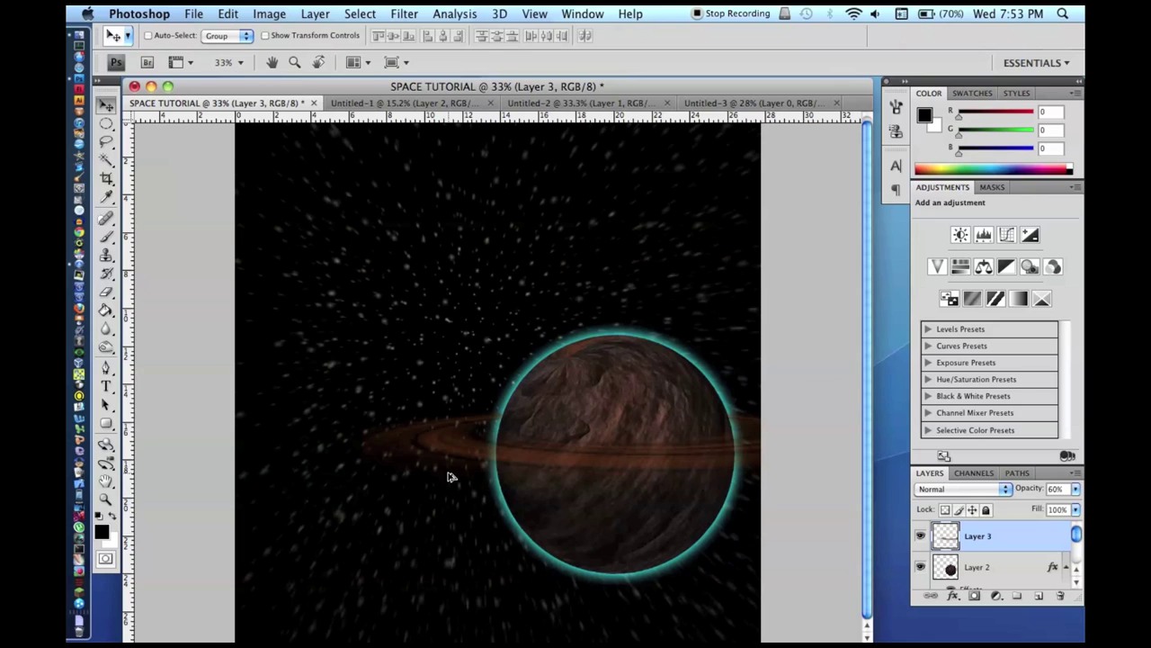
scroll(451, 477, "down", 5)
scroll(451, 477, "up", 5)
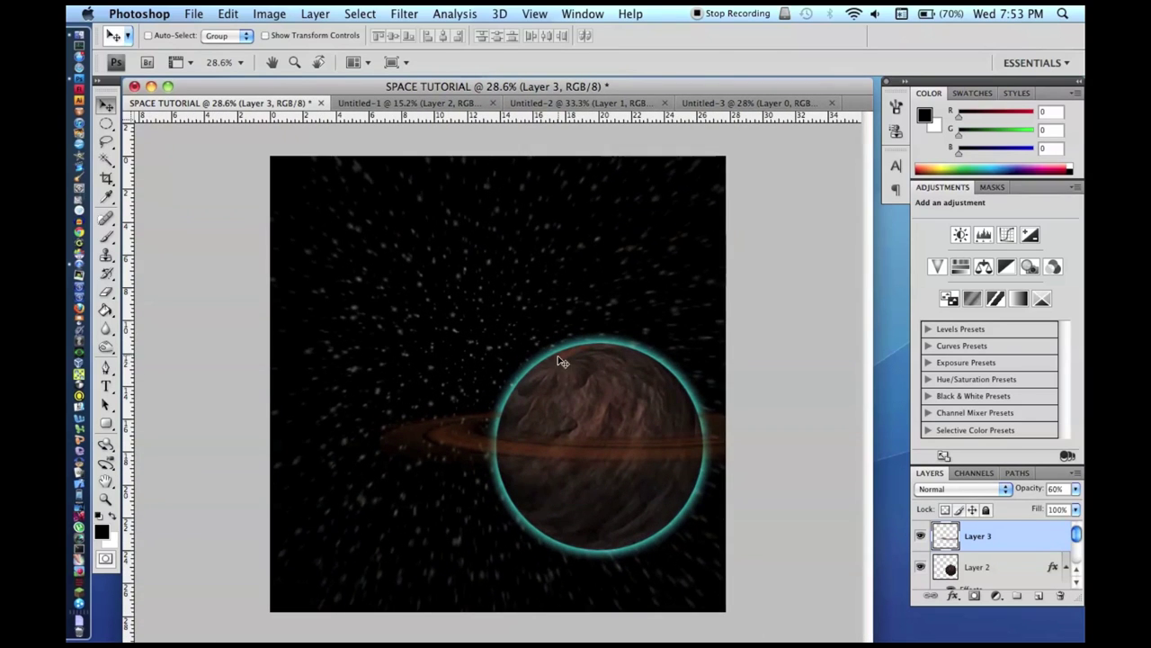
left_click(566, 103)
Step: Paste the rock texture into the empty Untitled-1 document
left_click_drag(522, 447, 441, 156)
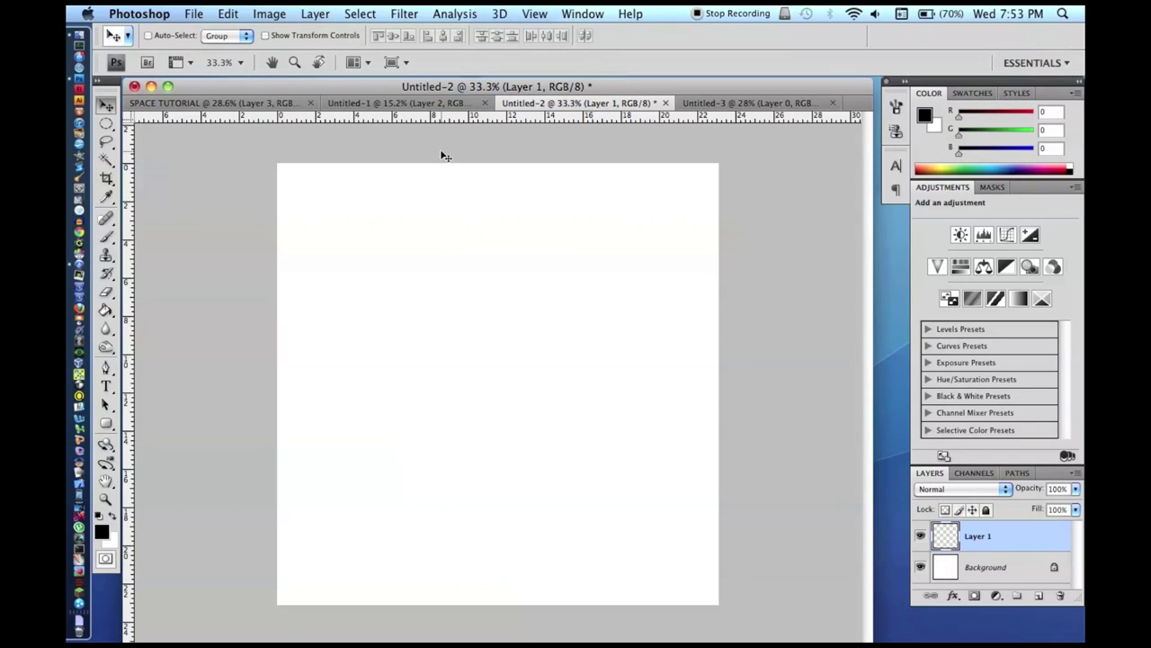
left_click(419, 101)
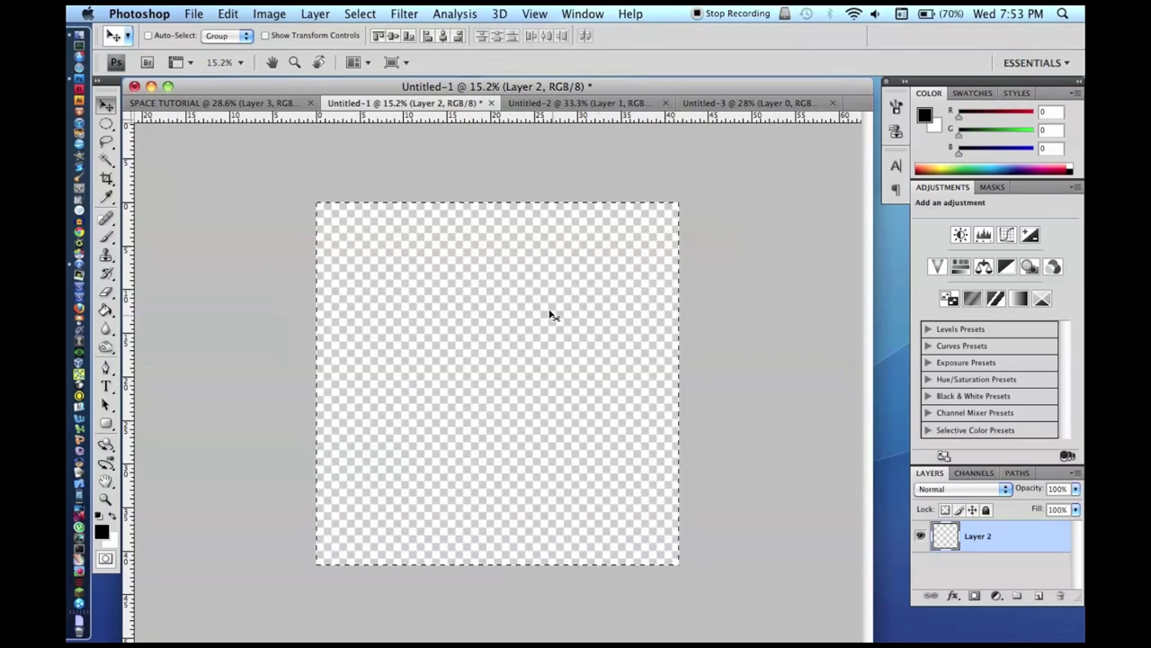
left_click(706, 102)
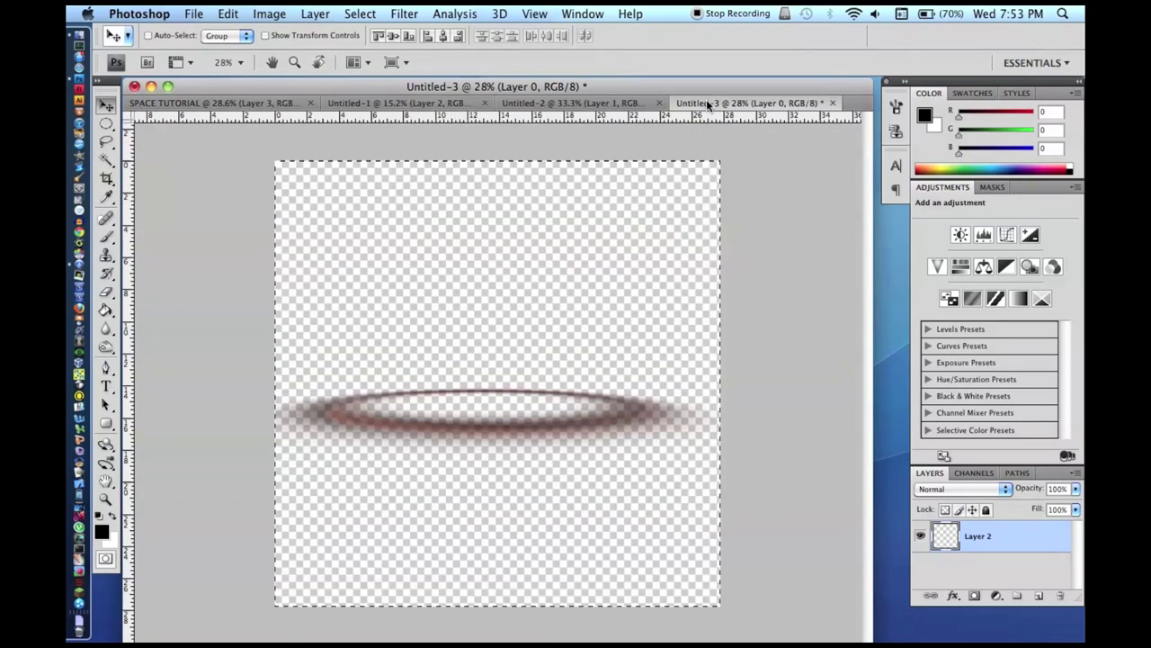
left_click(376, 102)
key("super+v")
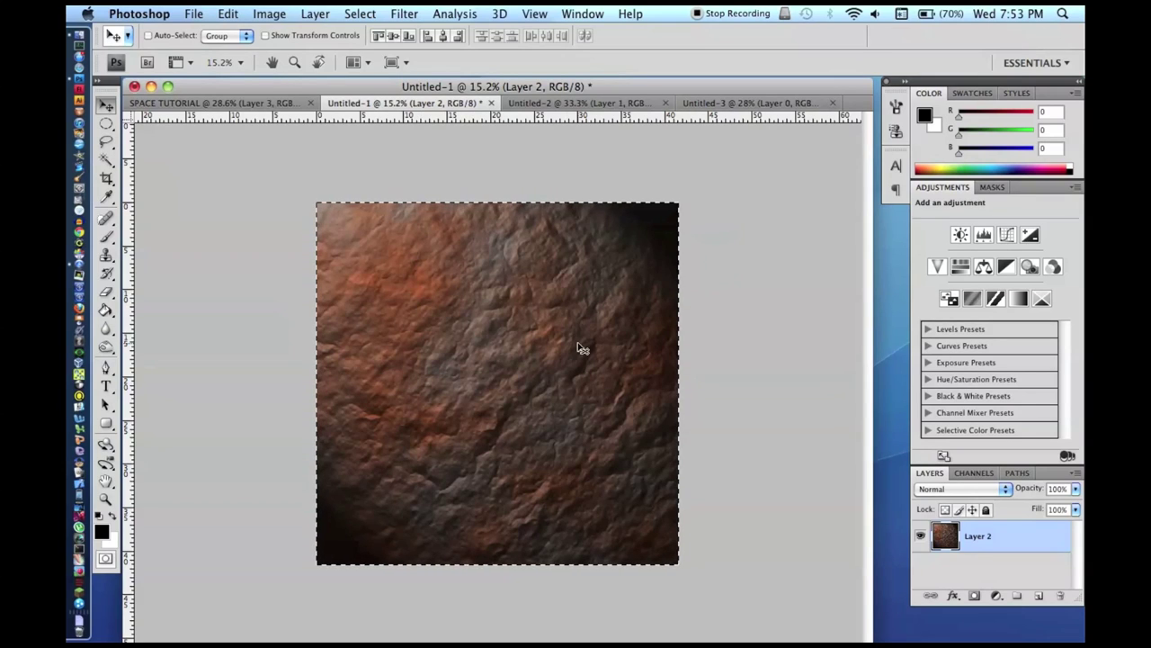
Step: Brighten the rock texture with Brightness/Contrast
left_click(284, 12)
mouse_move(360, 58)
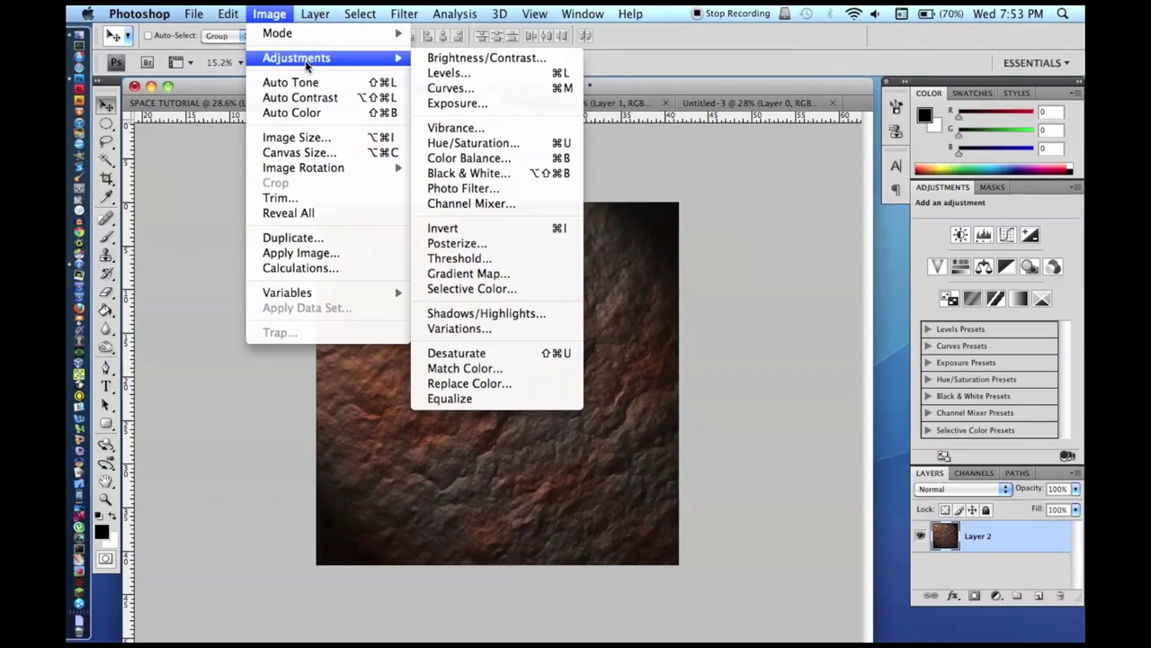
left_click(459, 60)
left_click_drag(552, 249, 577, 249)
left_click(681, 230)
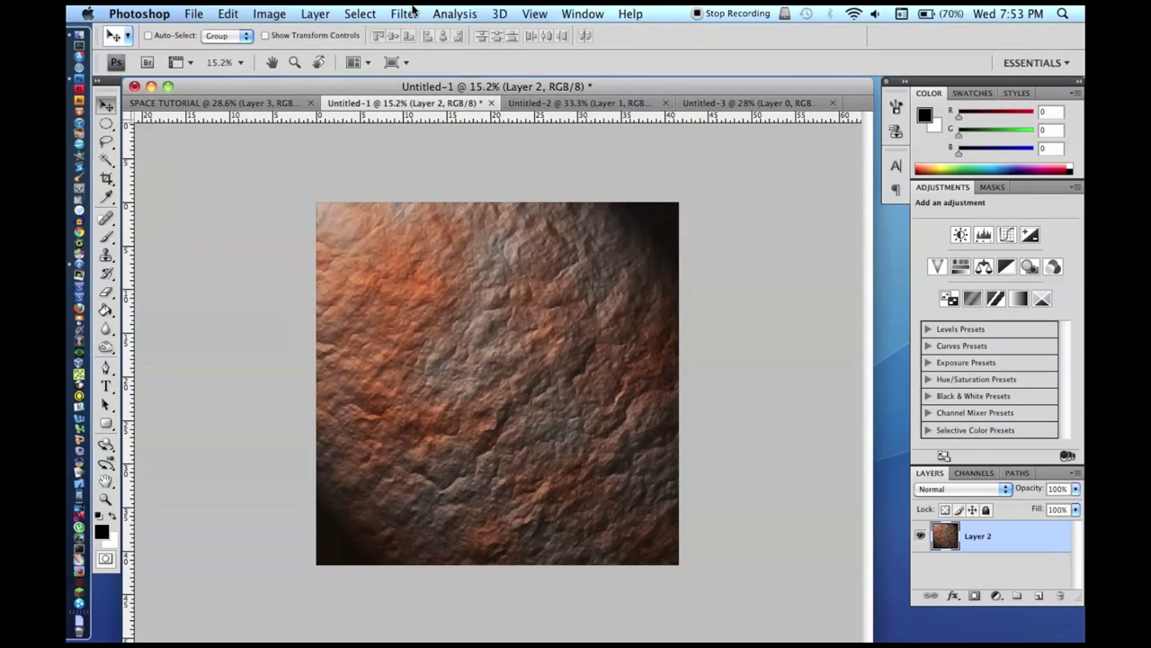
Step: Shift the rock texture's hue to blue with Hue/Saturation
left_click(284, 10)
mouse_move(304, 57)
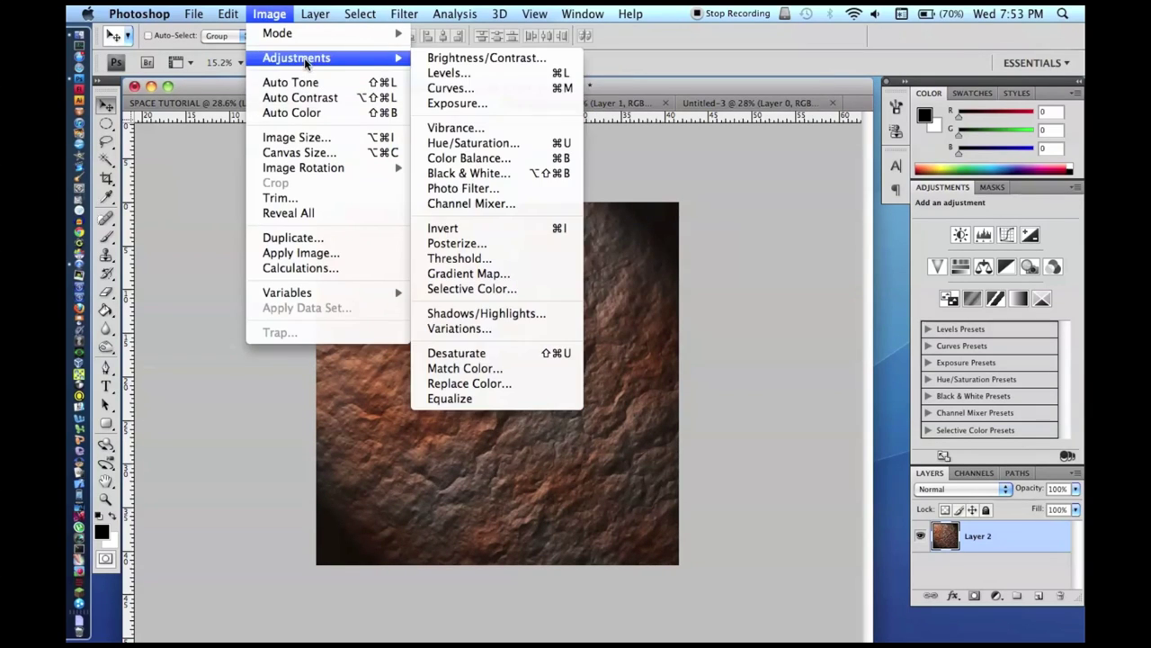
left_click(470, 144)
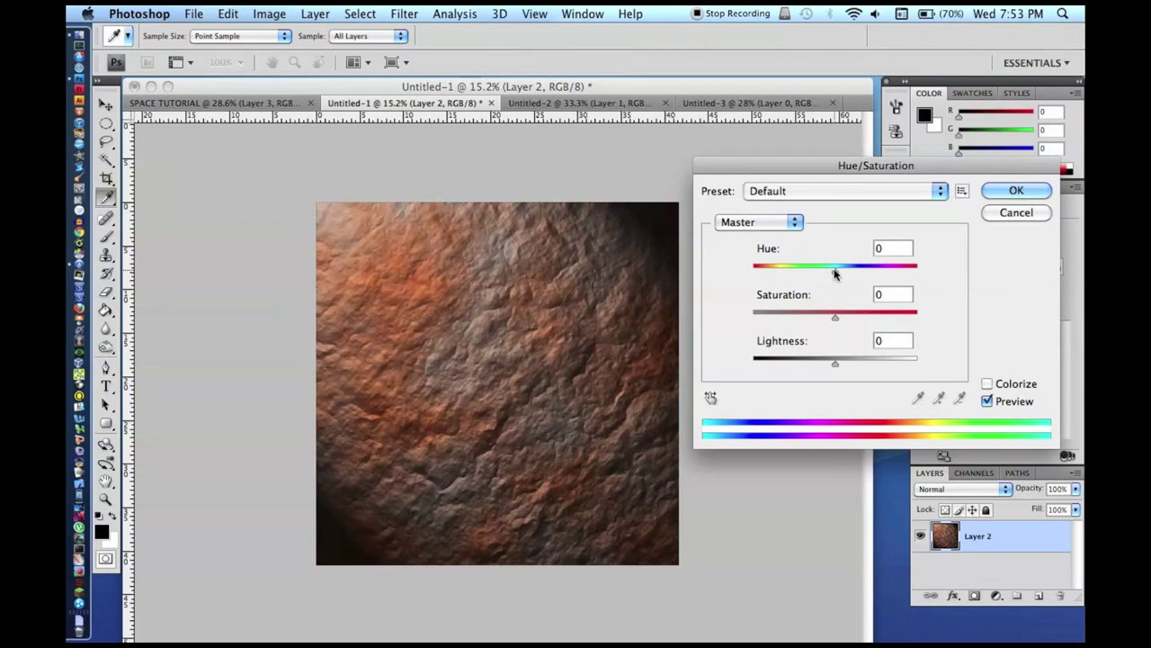
left_click_drag(834, 269, 761, 270)
key("Return")
Step: Copy a small rectangular area of the blue rock and create a new document from it
key("v")
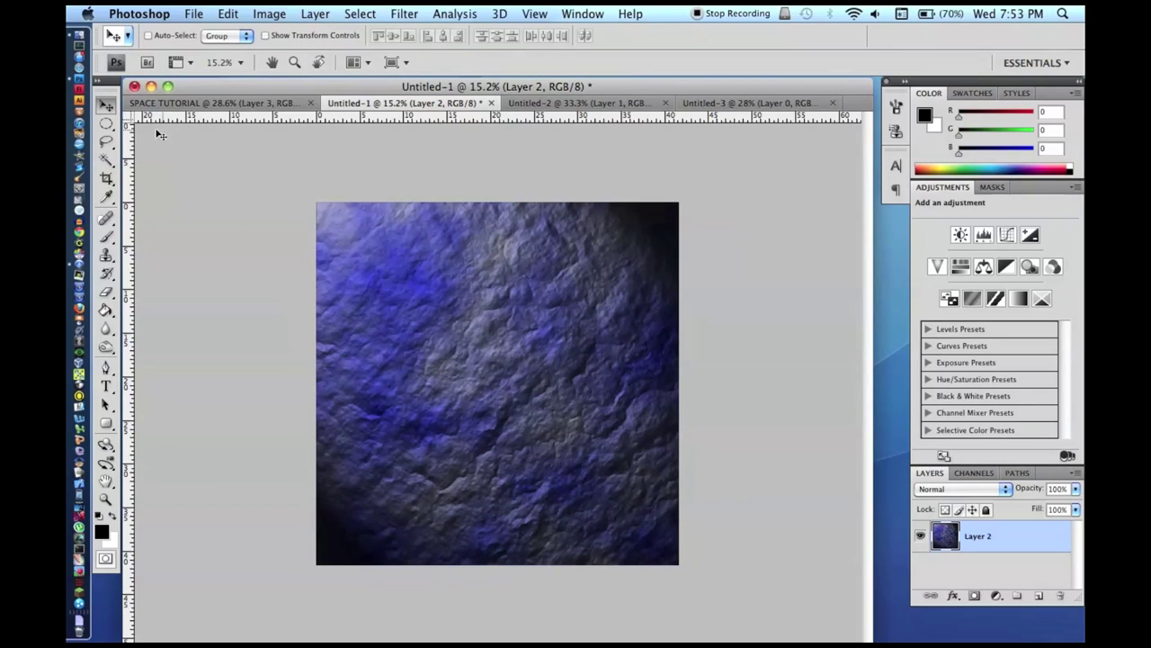
left_click(104, 142)
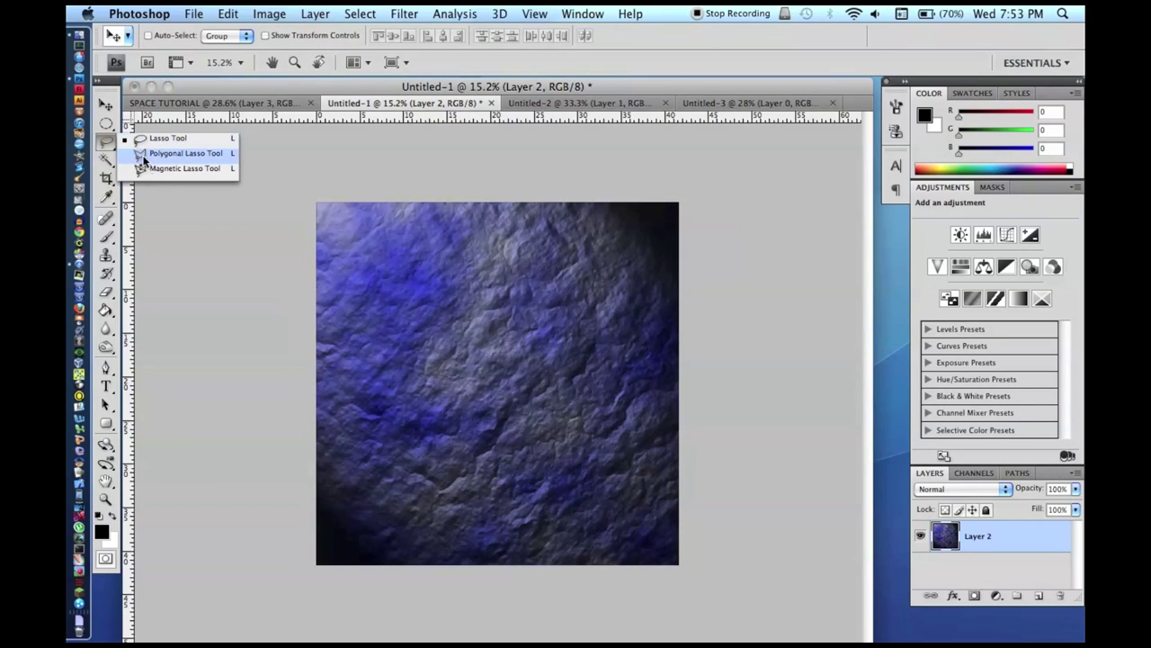
left_click(144, 134)
left_click(107, 125)
left_click(194, 119)
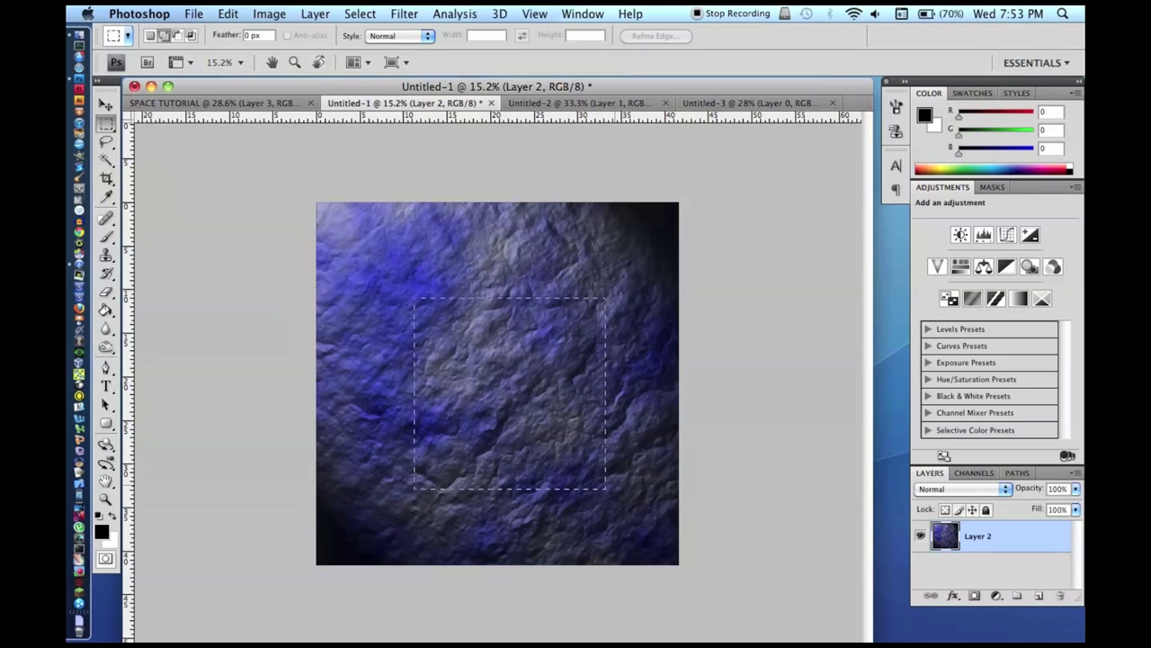
left_click_drag(607, 490, 617, 491)
key("super+c")
key("super+n")
key("Return")
Step: Paste the texture into the new document, wrap it onto a 3D sphere and rasterize it
key("super+v")
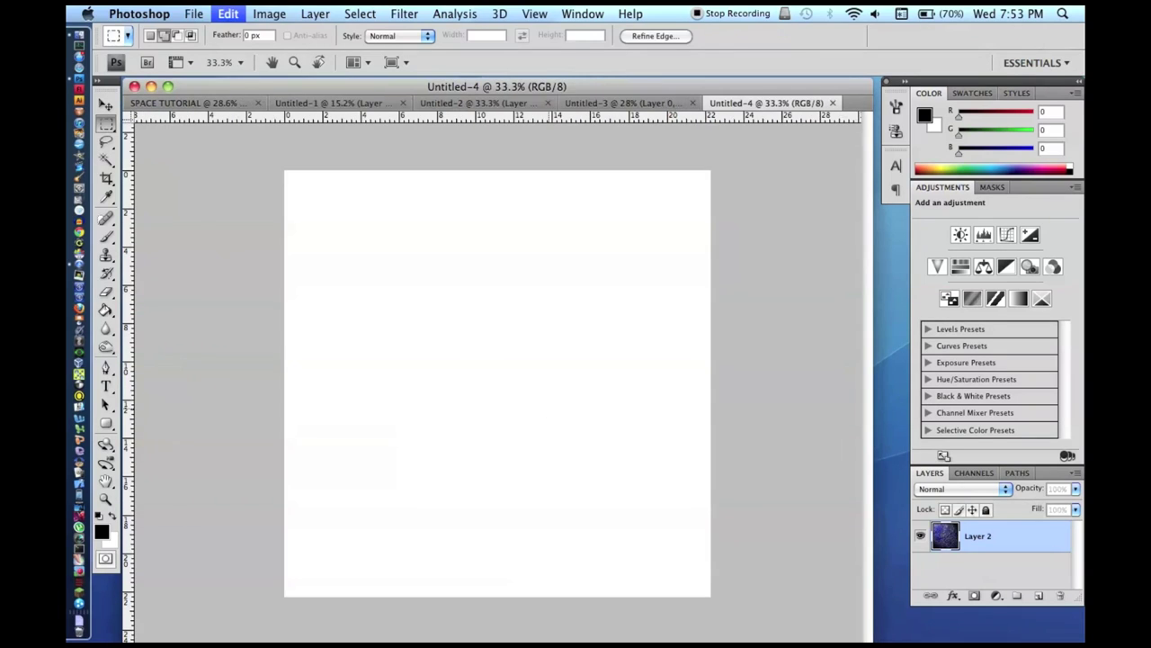
left_click(467, 13)
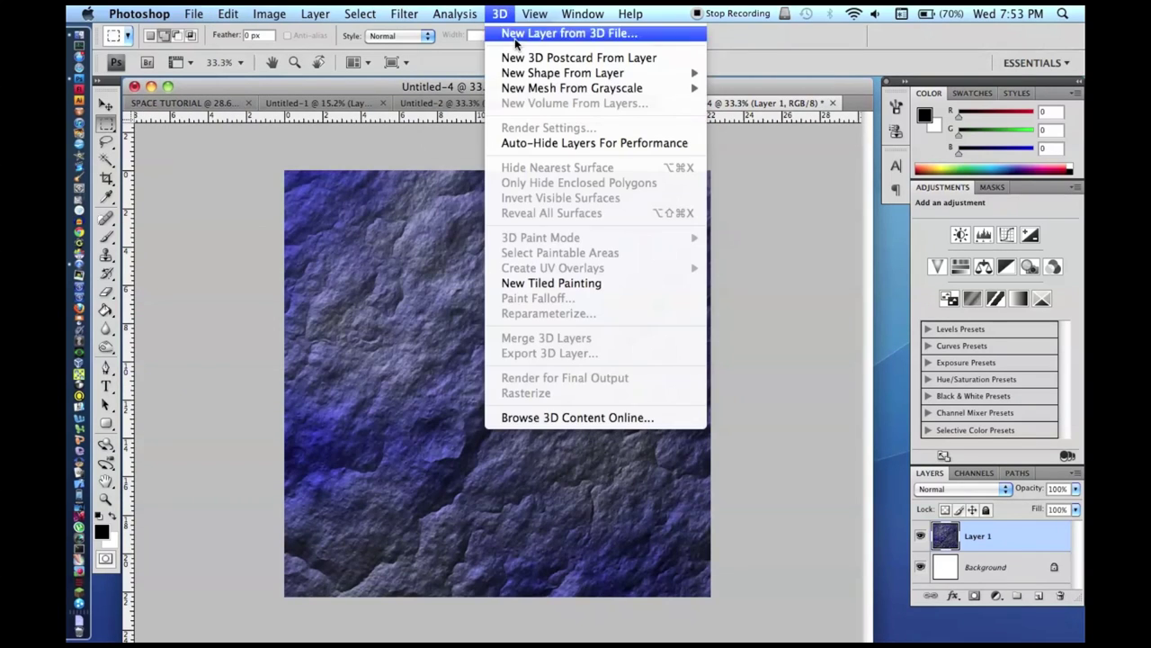
mouse_move(647, 73)
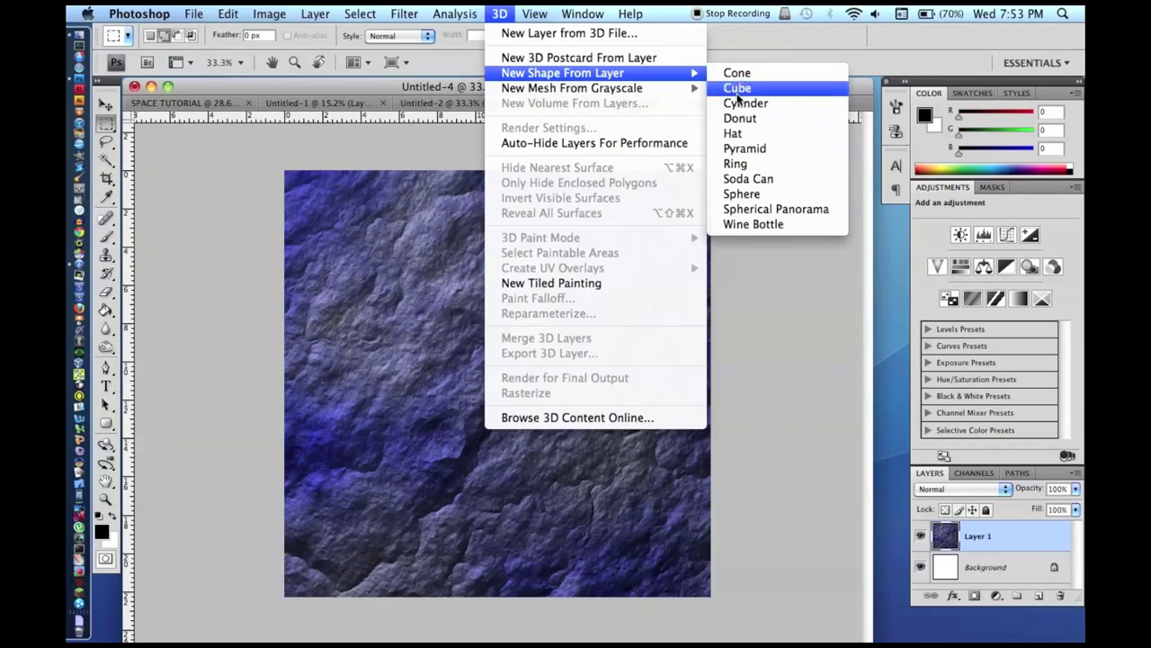
left_click(741, 194)
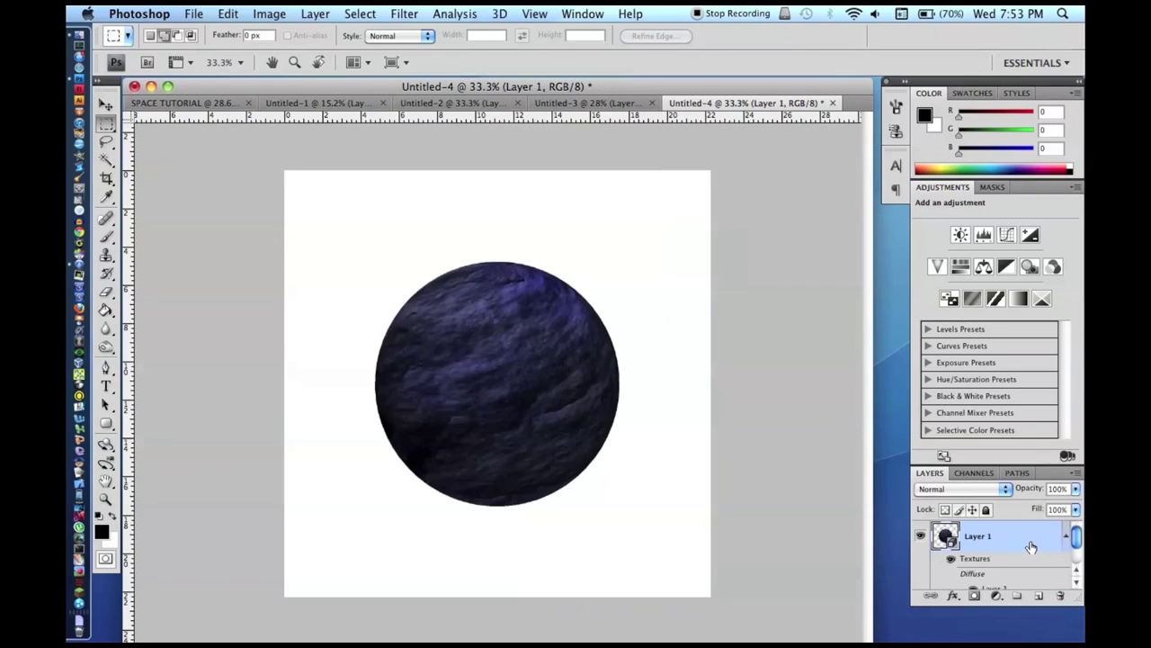
right_click(1031, 545)
left_click(1015, 501)
right_click(1014, 541)
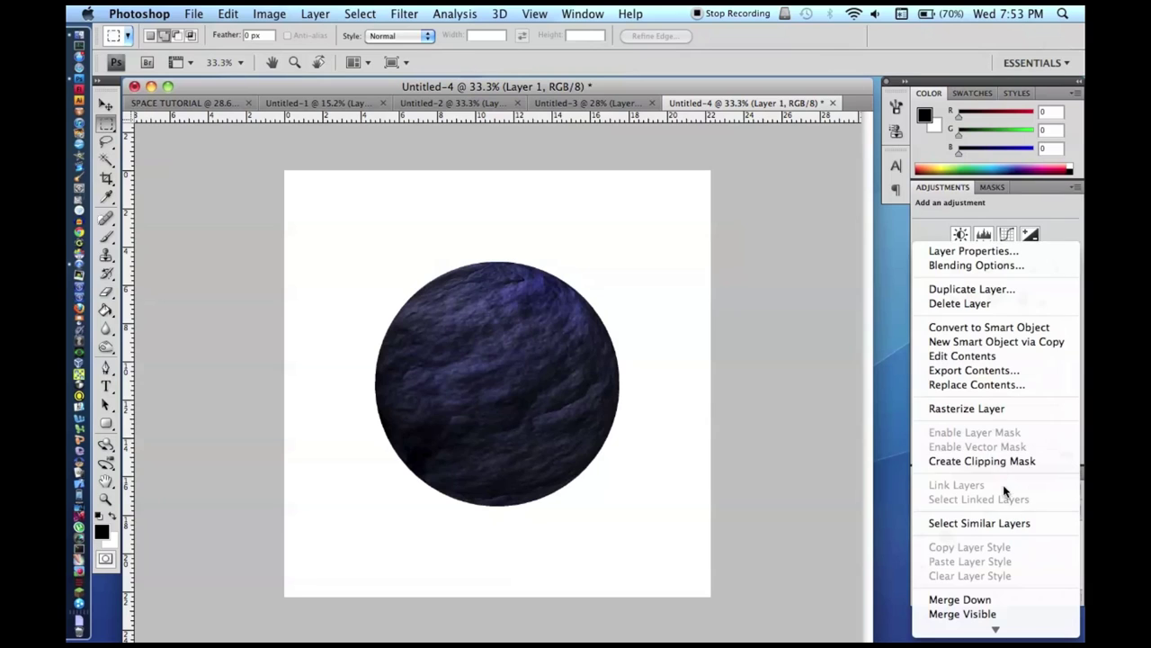
left_click(1010, 410)
left_click(416, 180)
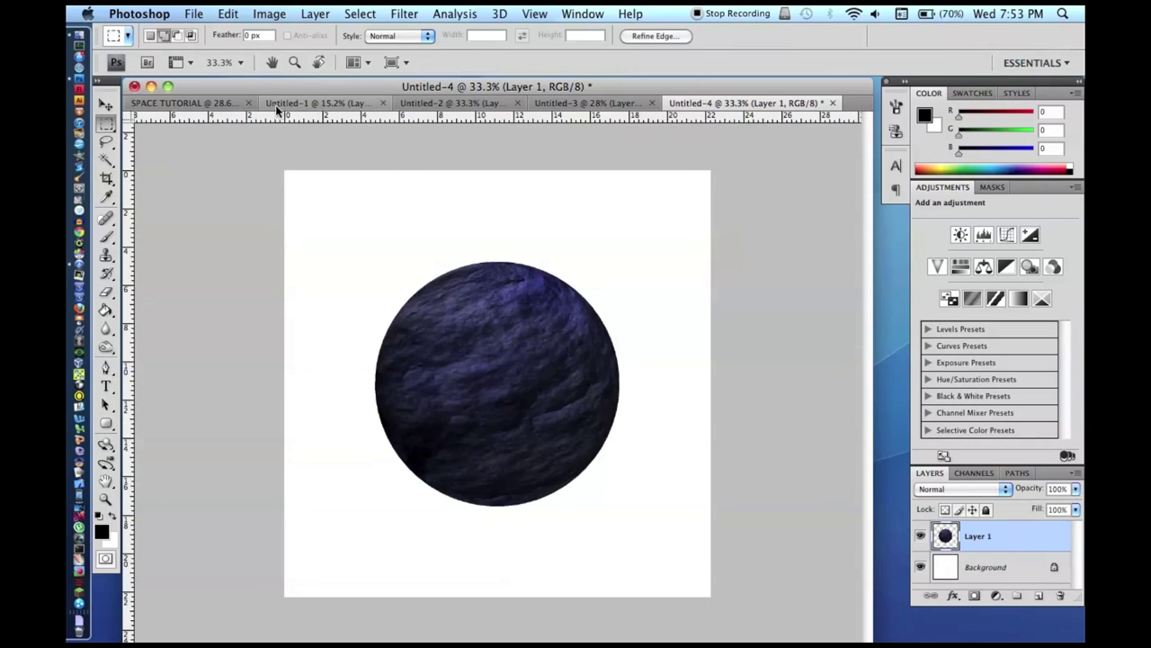
Step: Paste the blue sphere into SPACE TUTORIAL, shrink it to about 24%, and move it over the planet's top
left_click(205, 101)
key("ctrl+v")
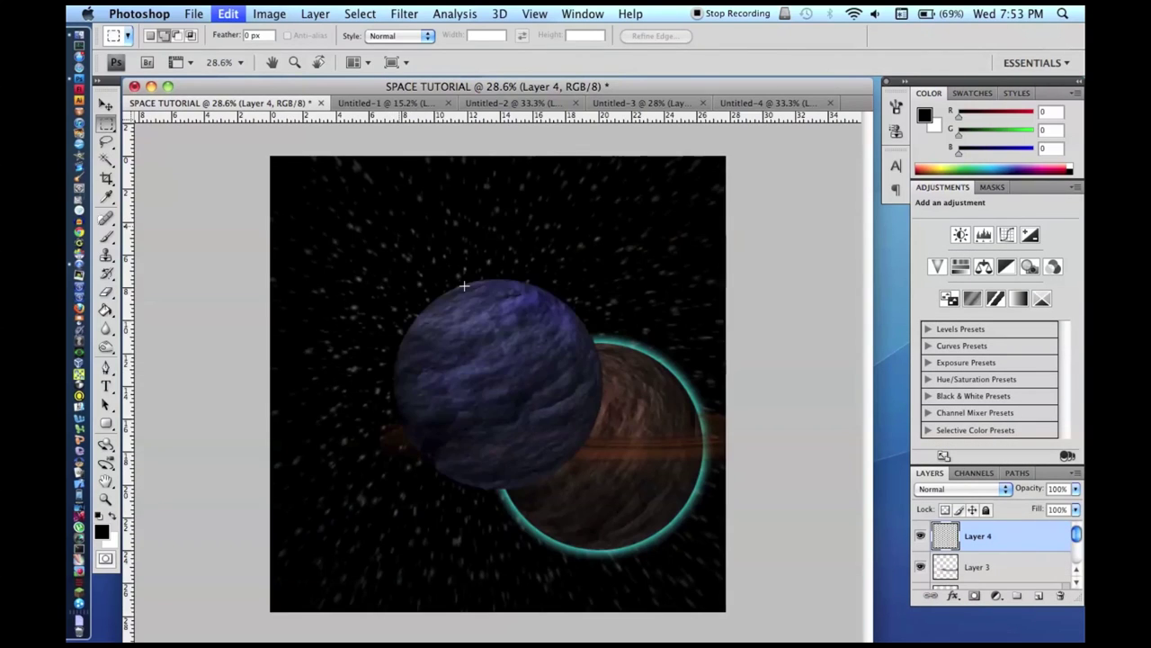
key("ctrl+t")
left_click_drag(393, 280, 552, 440)
key("Return")
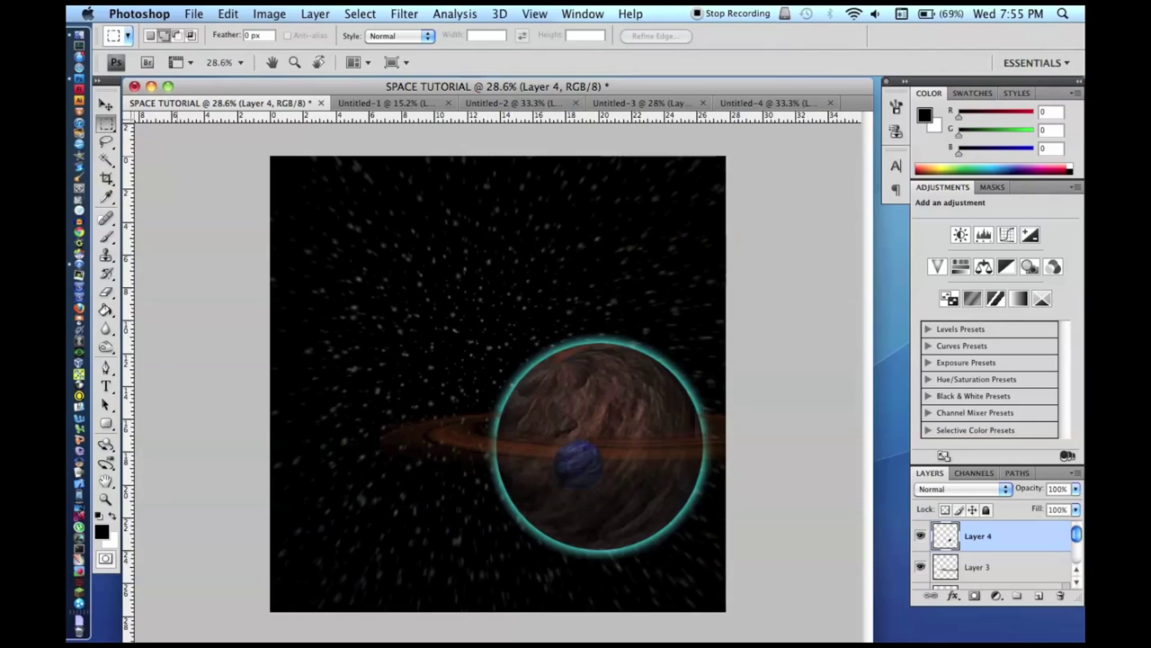
left_click(106, 106)
left_click_drag(581, 463, 638, 392)
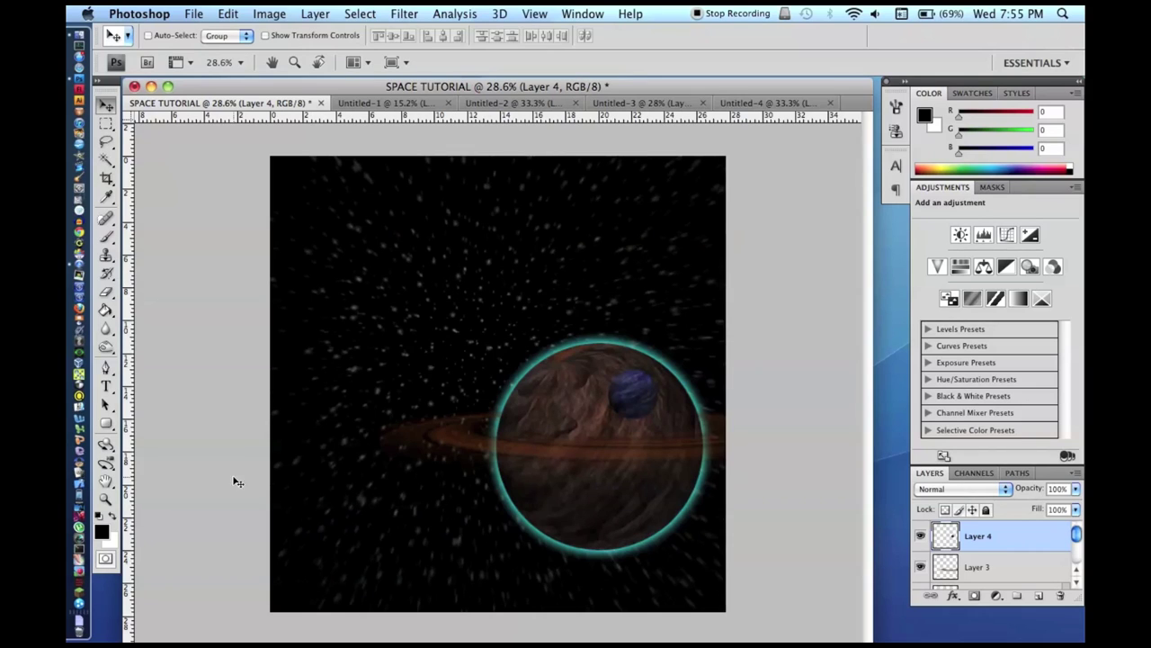
left_click(558, 102)
Step: Undo the blue tint on the Untitled-1 rock texture
left_click(338, 103)
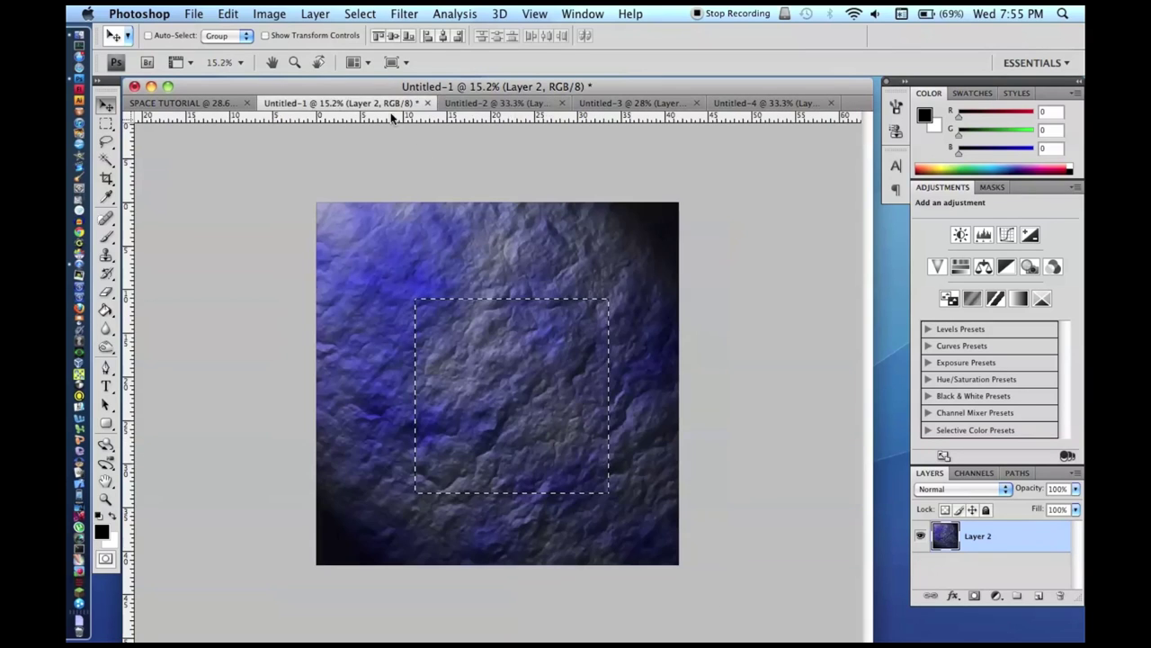
key("super+alt+z")
key("super+alt+z")
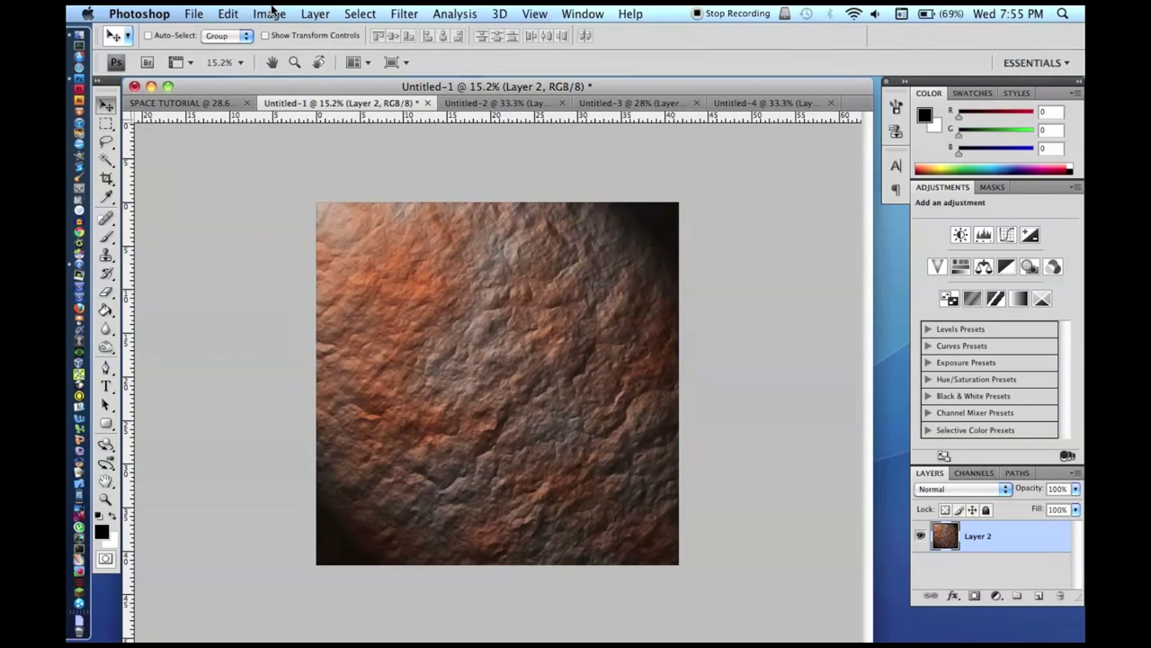
left_click(270, 13)
mouse_move(293, 54)
left_click(486, 54)
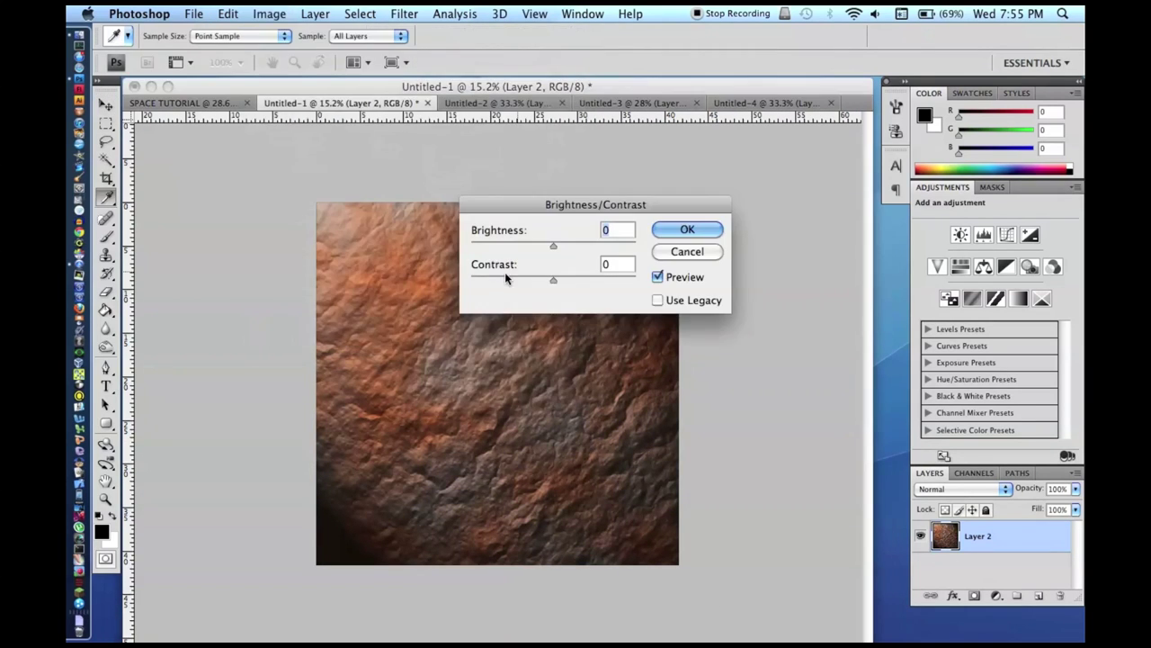
left_click(671, 230)
key("v")
Step: Set Hue/Saturation hue to +85 to turn the rock texture green
left_click(269, 13)
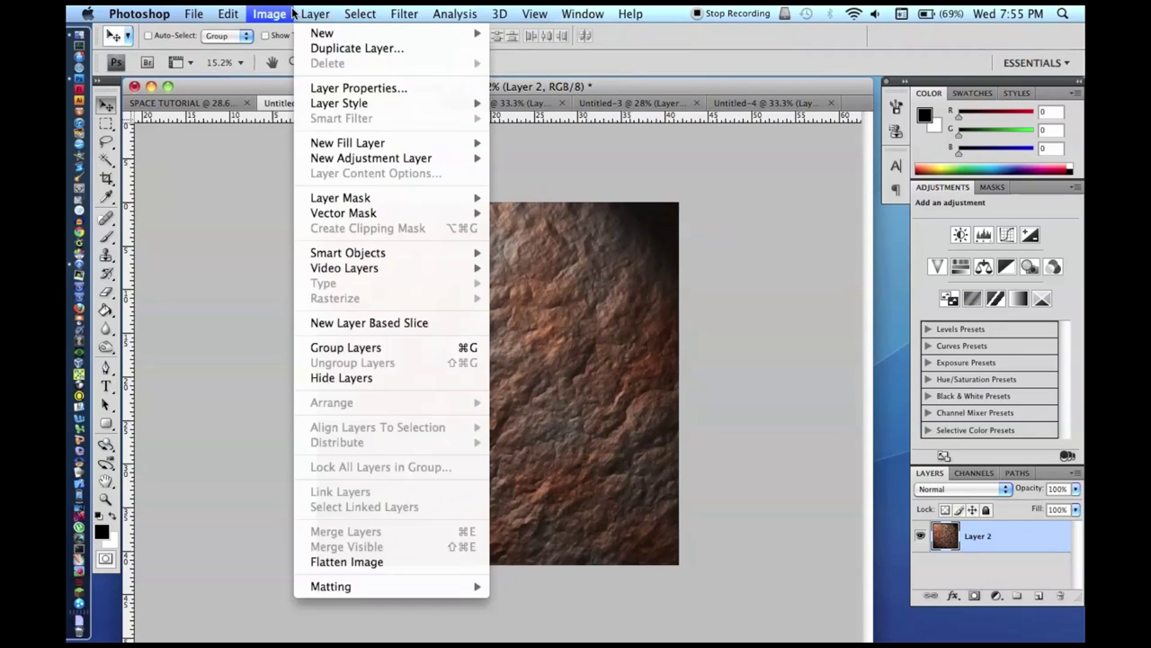
mouse_move(301, 59)
left_click(481, 141)
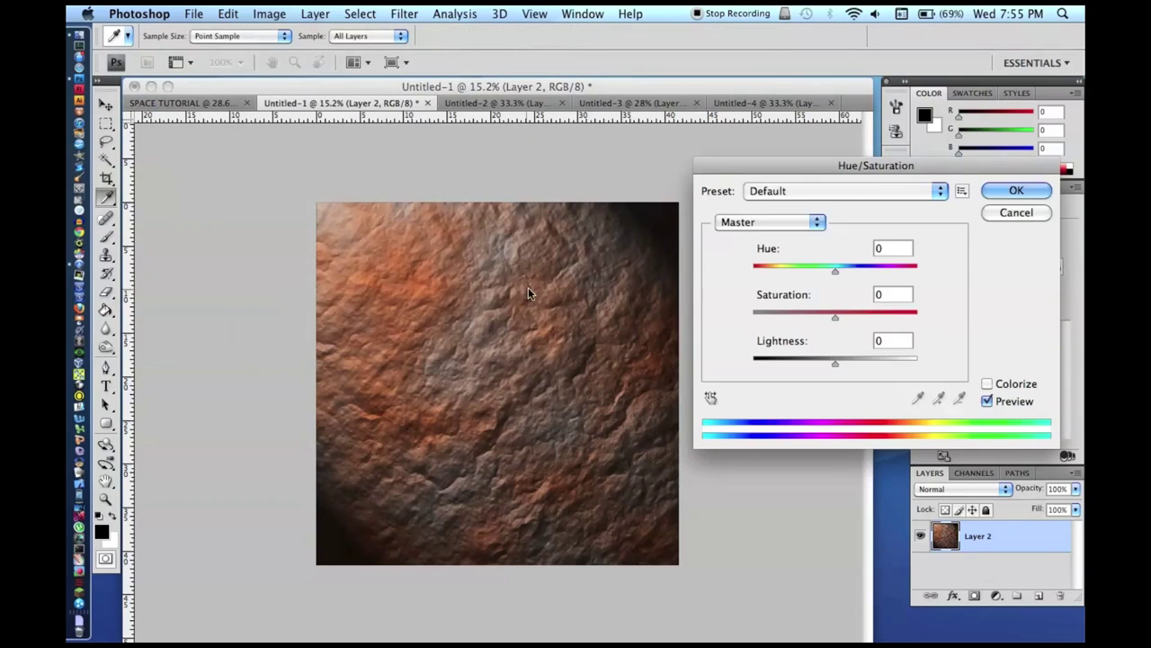
left_click_drag(836, 269, 886, 274)
key("Return")
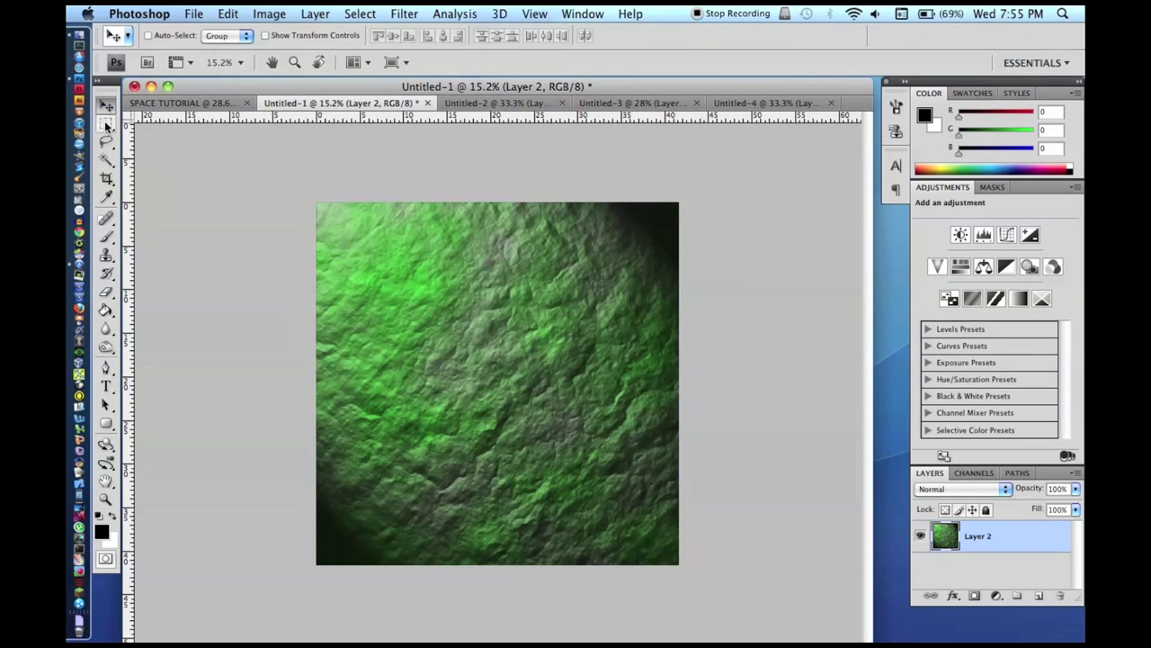
Step: Marquee a square patch of the green texture and create a new document sized to it
left_click(106, 124)
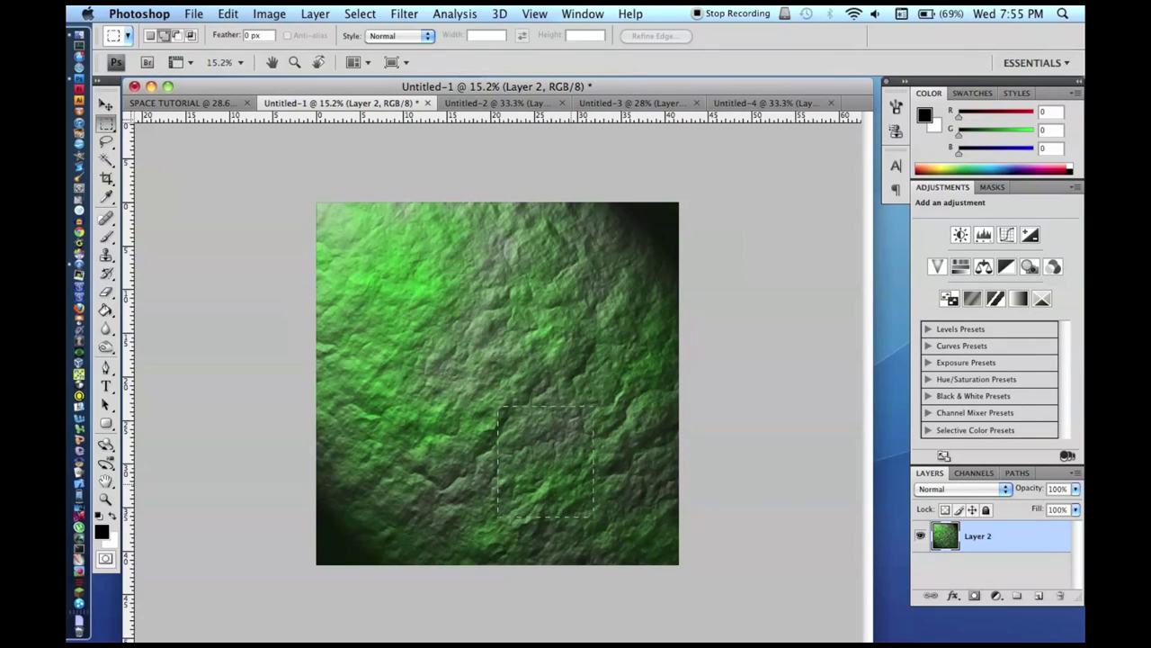
left_click_drag(593, 518, 637, 538)
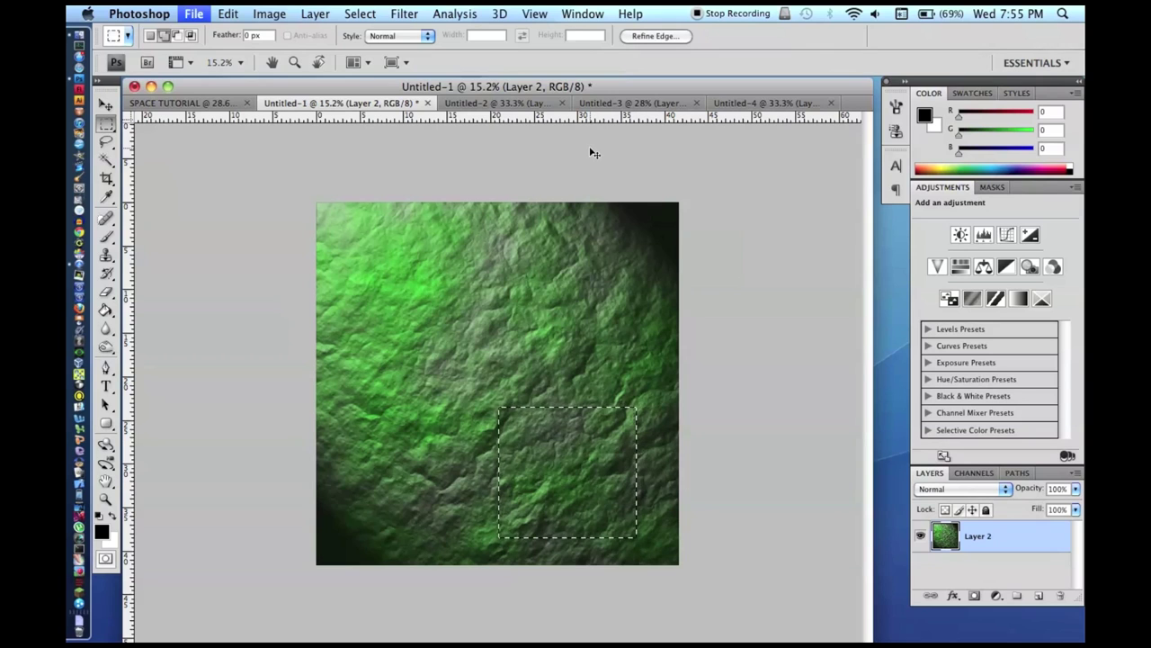
key("super+n")
key("Return")
Step: Paste the green patch, wrap it onto a 3D sphere, and rotate it to a new face
key("super+v")
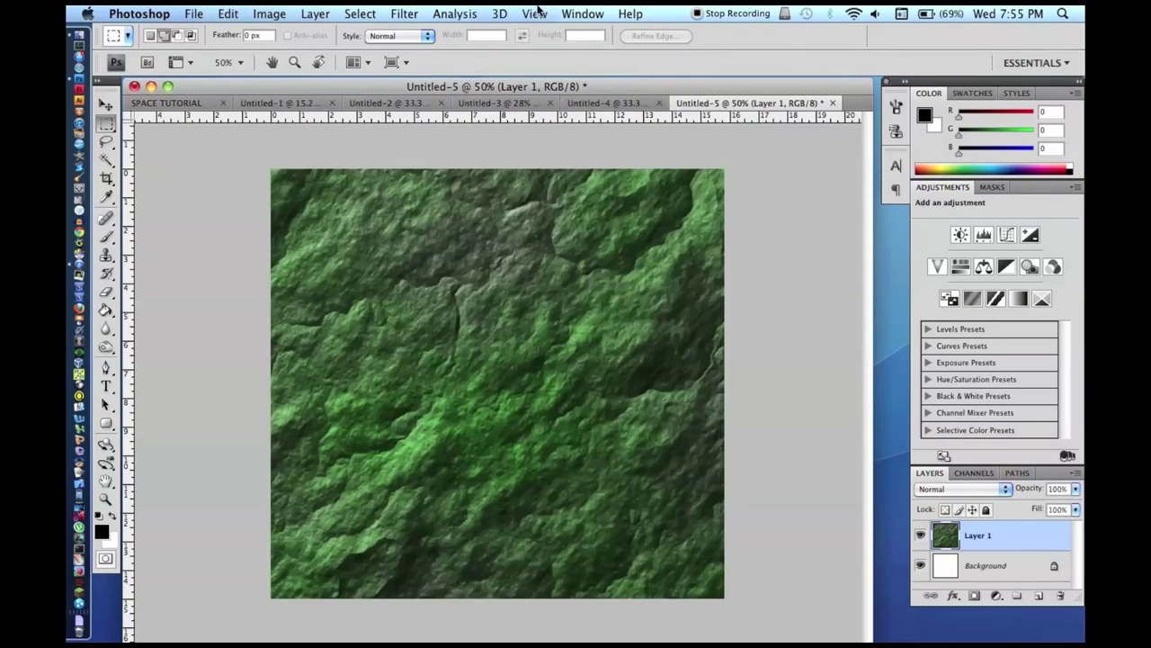
left_click(500, 14)
mouse_move(563, 72)
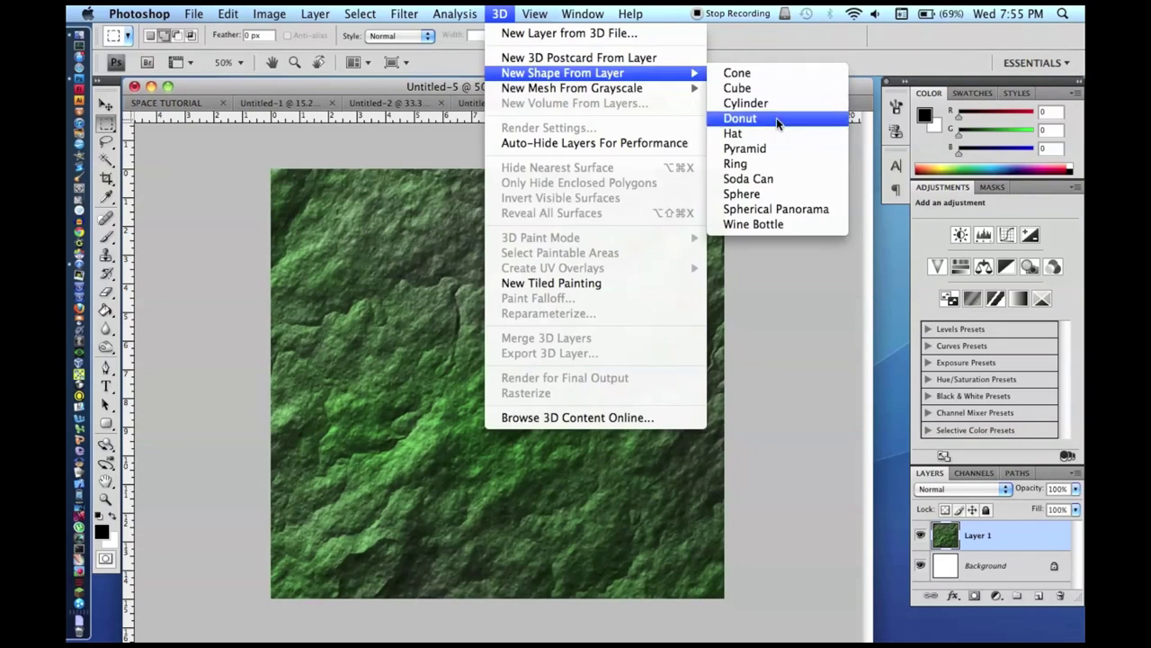
left_click(777, 196)
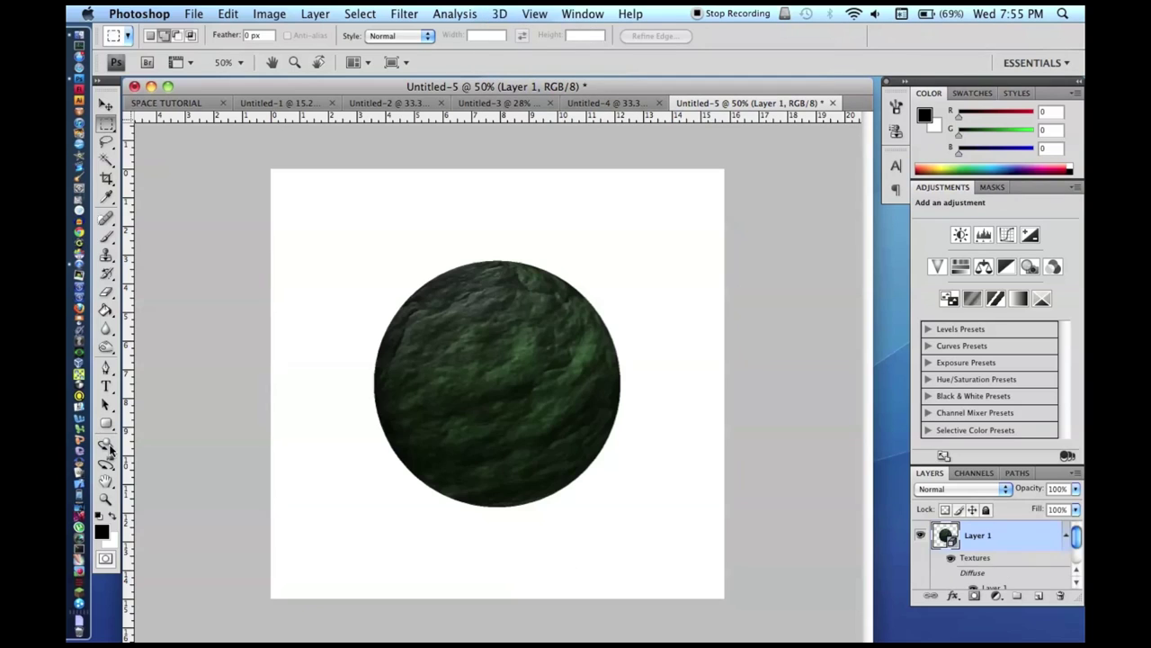
left_click(106, 447)
left_click_drag(495, 378, 549, 396)
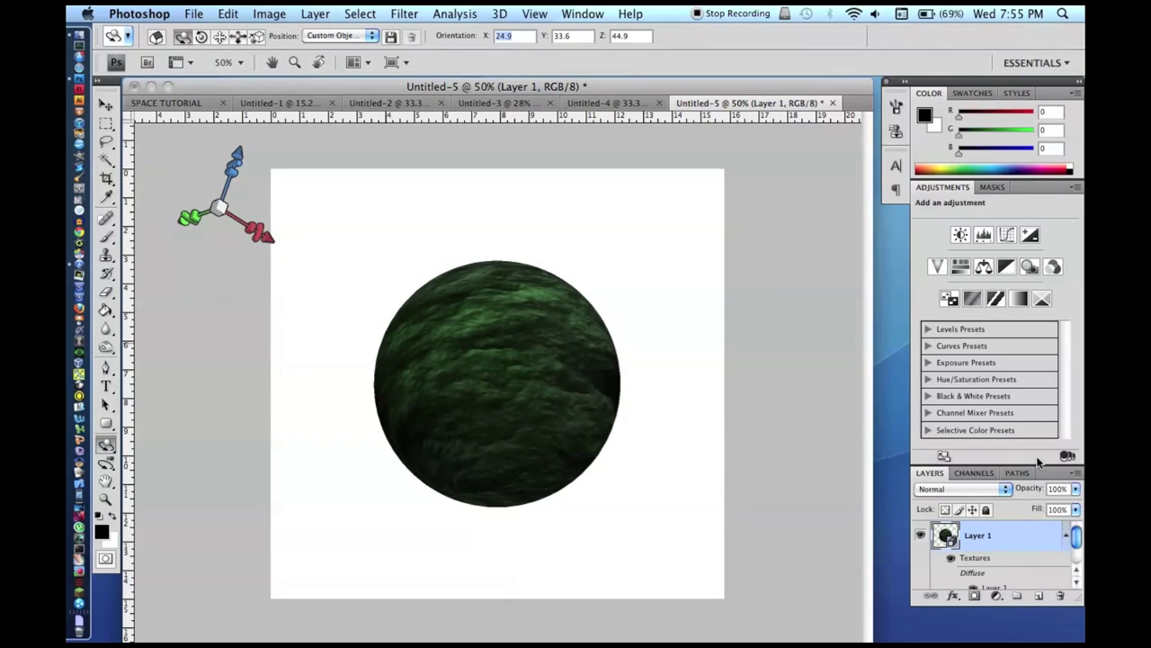
Step: Rasterize the sphere layer, select all, and drag it into the SPACE TUTORIAL scene
right_click(1033, 548)
left_click(1012, 481)
right_click(1016, 547)
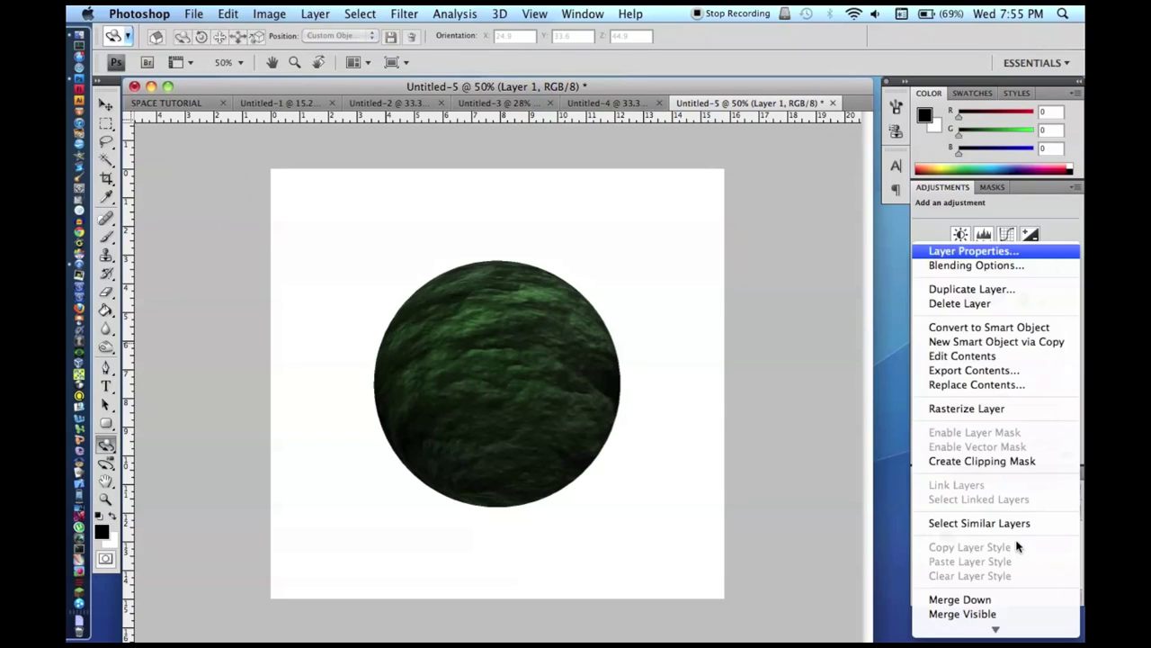
left_click(949, 407)
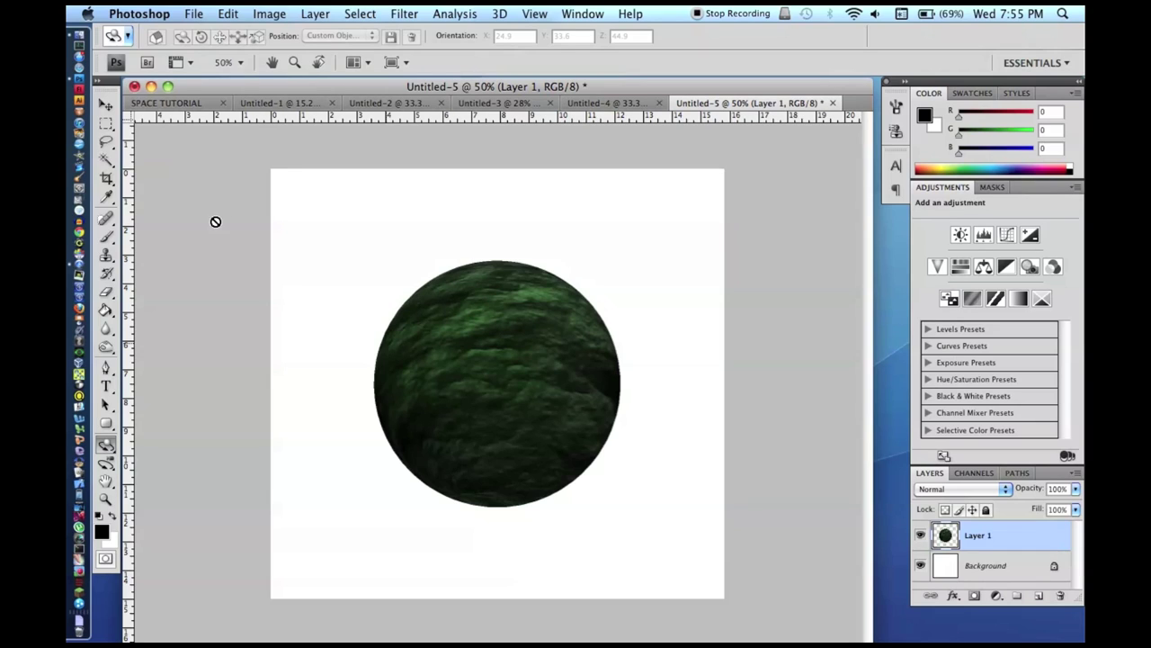
left_click(106, 104)
key("super+a")
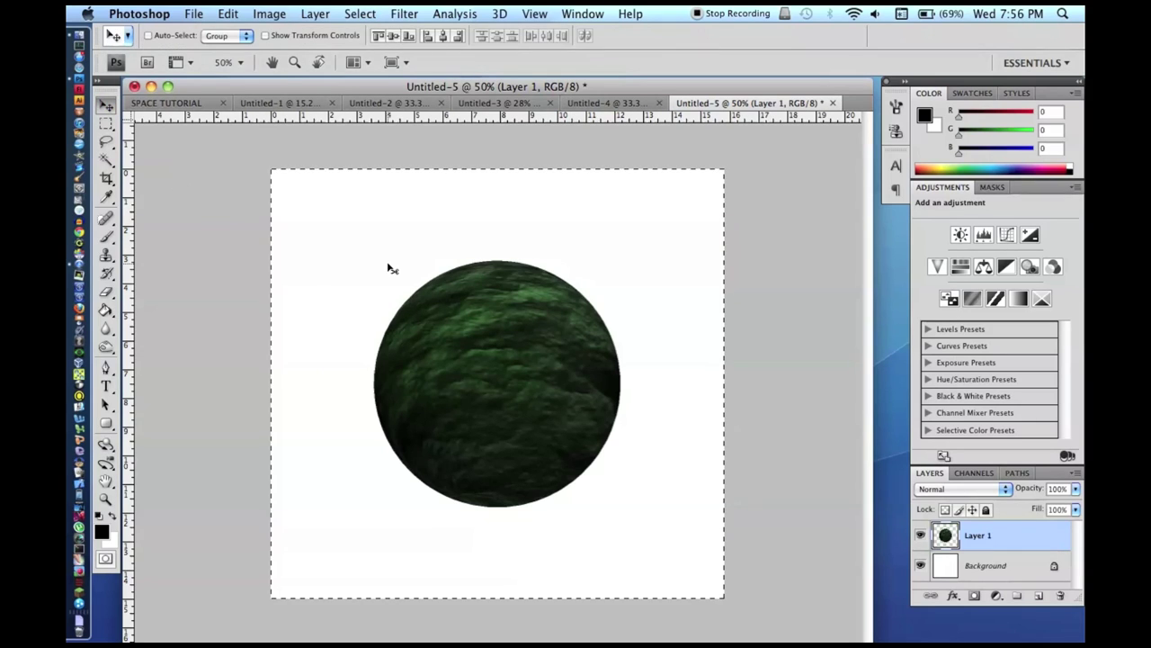
left_click_drag(392, 269, 443, 242)
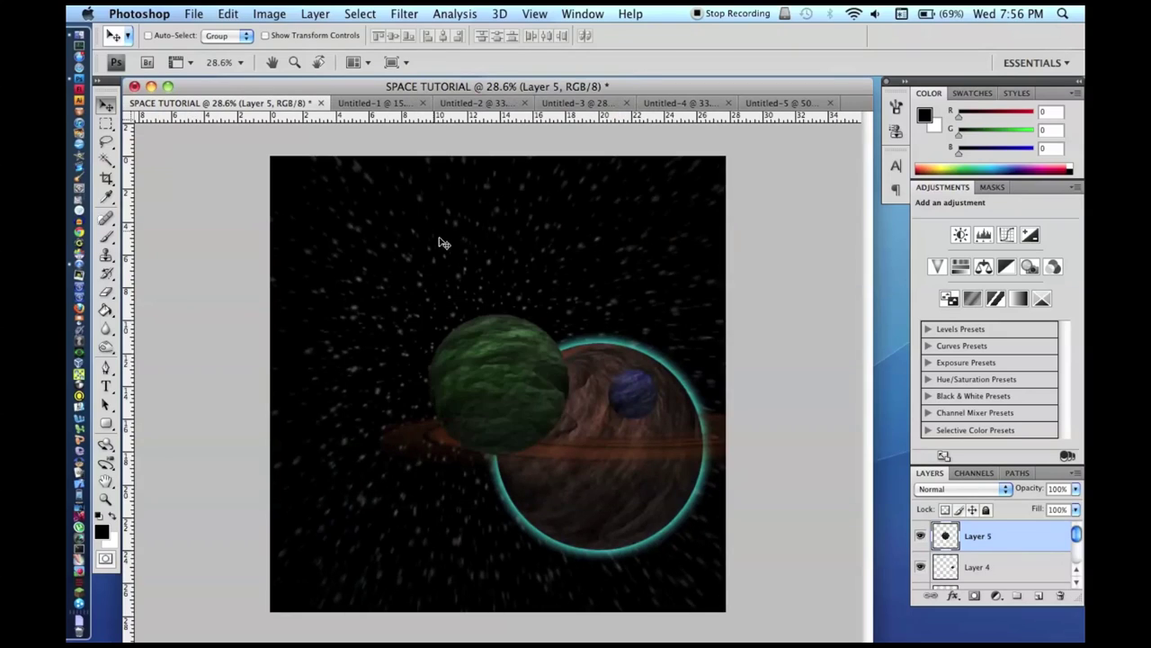
Step: Move the green planet into the bottom-left corner and enlarge it, partly off-canvas
key("super+t")
left_click_drag(524, 355, 310, 572)
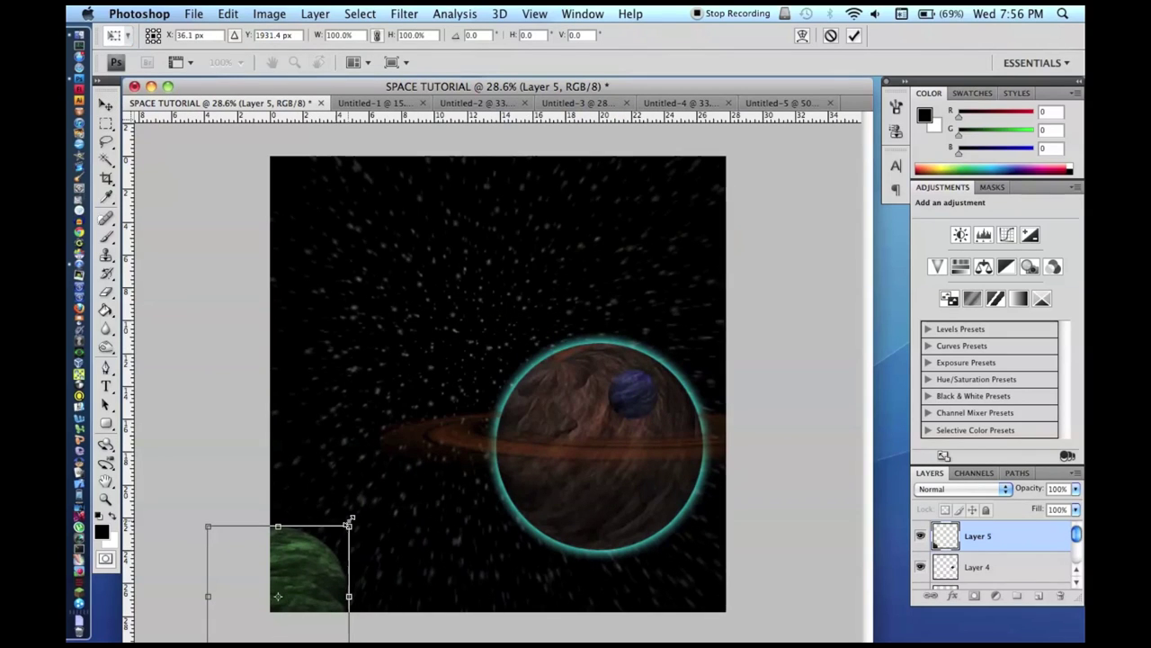
left_click_drag(347, 530, 365, 501)
key("Return")
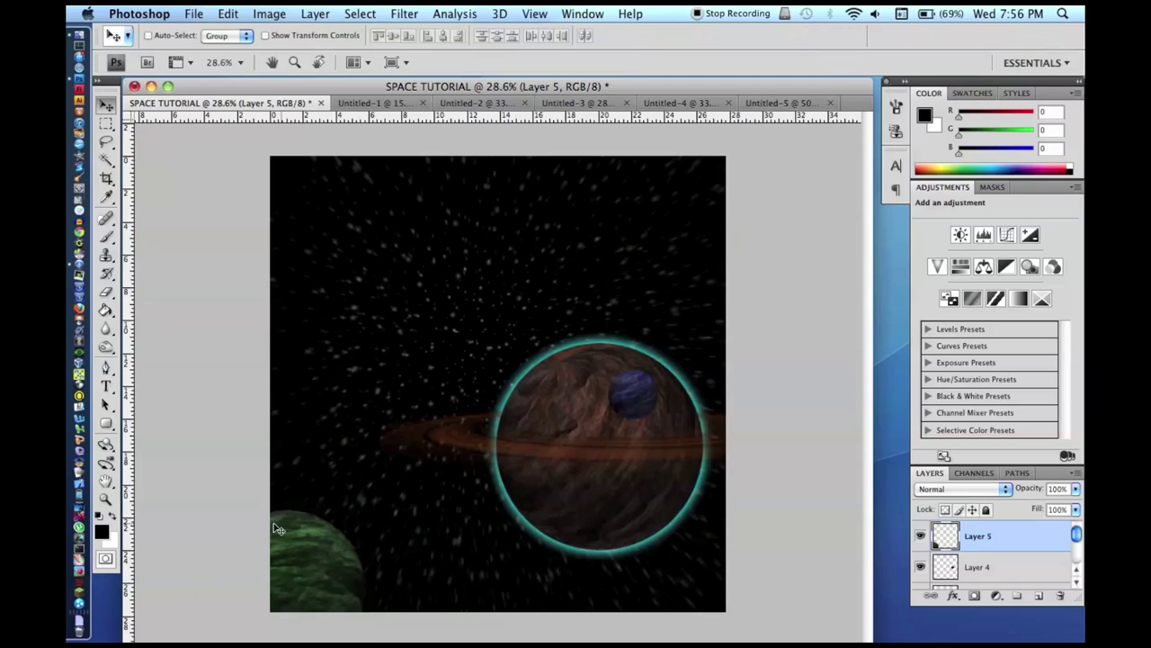
left_click_drag(306, 538, 290, 560)
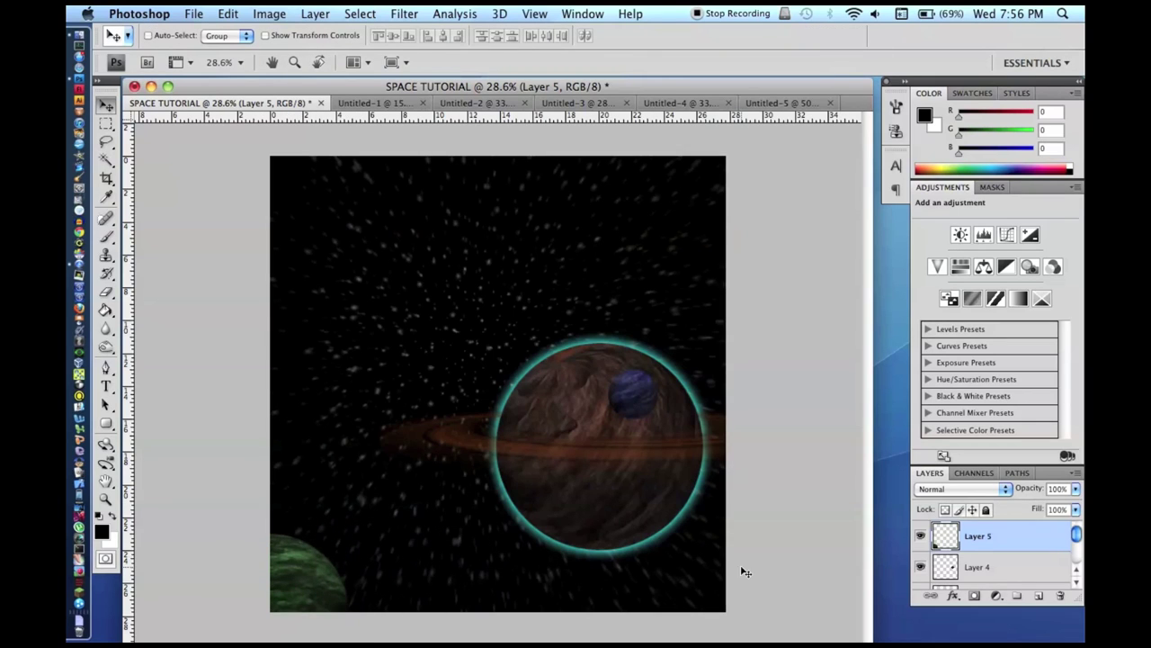
Step: Give the green planet an Outer Glow in pale cyan befffe with Size 16 px
double_click(1050, 547)
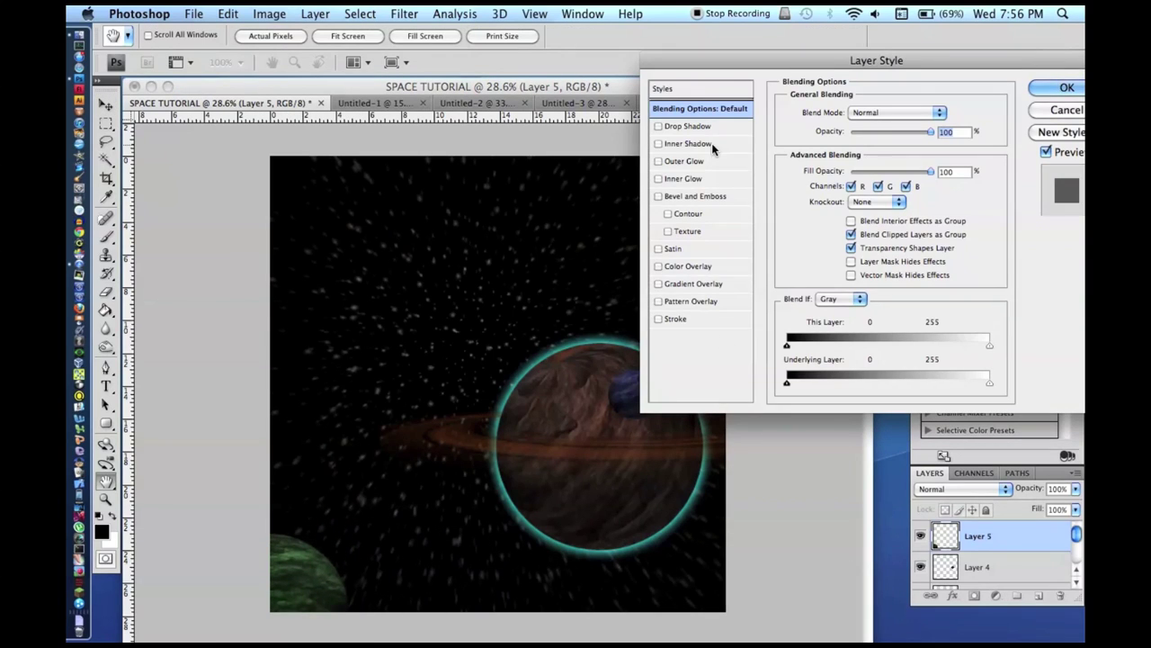
left_click(685, 161)
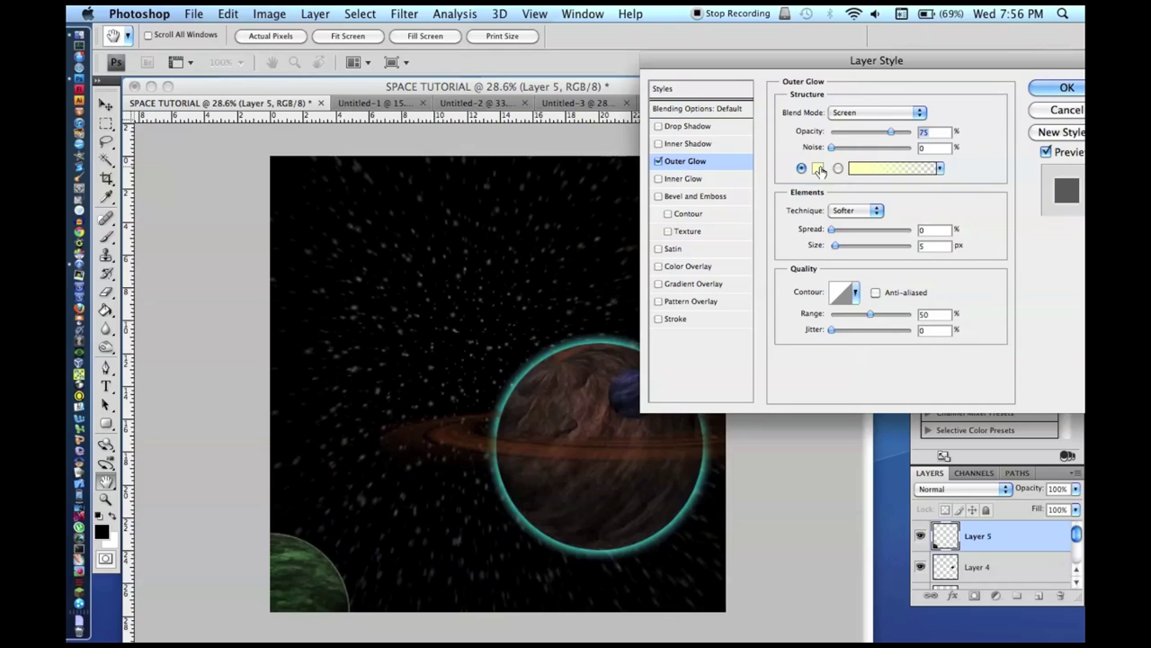
left_click(818, 169)
left_click(530, 446)
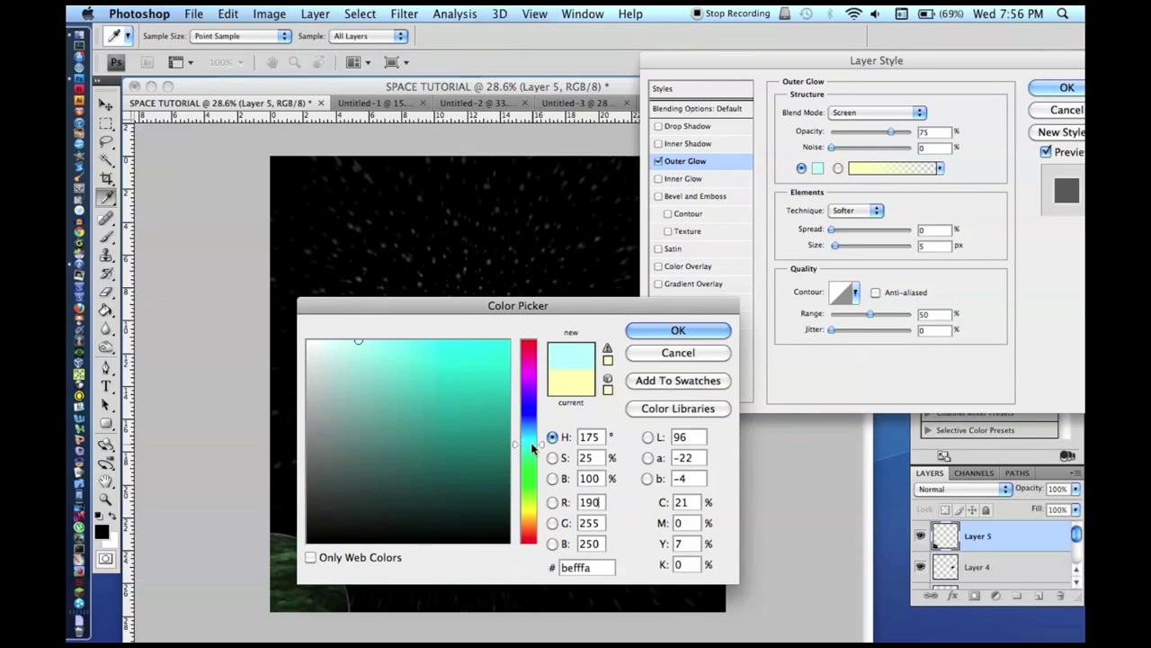
left_click(527, 443)
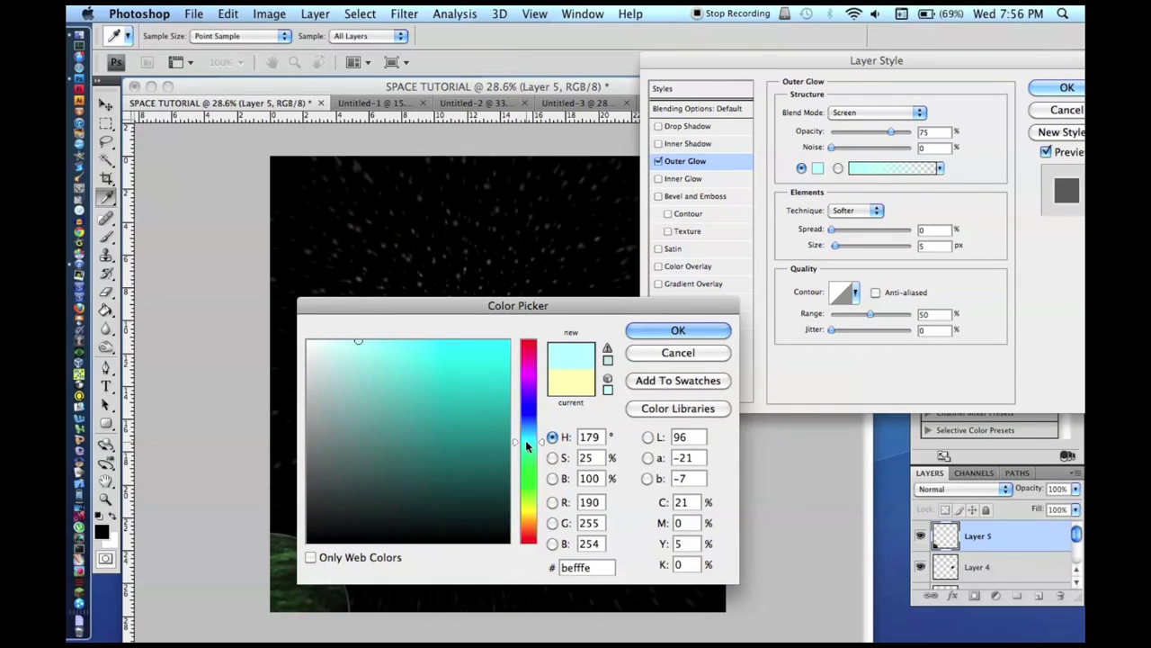
left_click(394, 371)
left_click(406, 340)
left_click(679, 330)
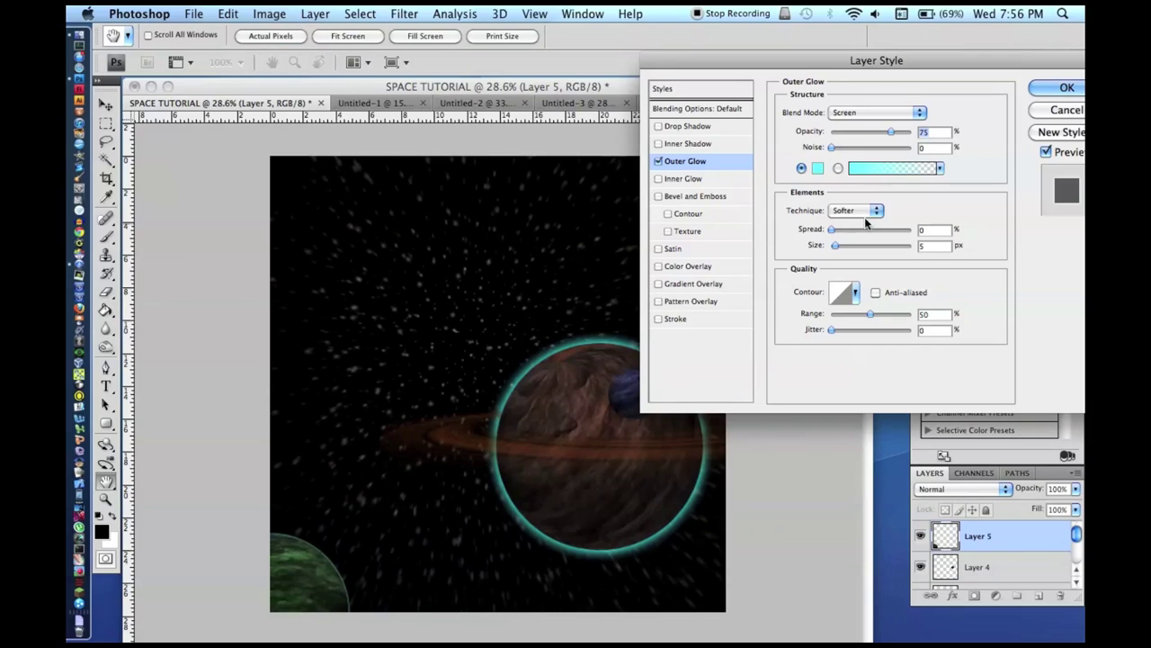
left_click_drag(836, 247, 852, 254)
Step: Confirm the outer glow style and zoom out to view the whole canvas
key("Return")
key("v")
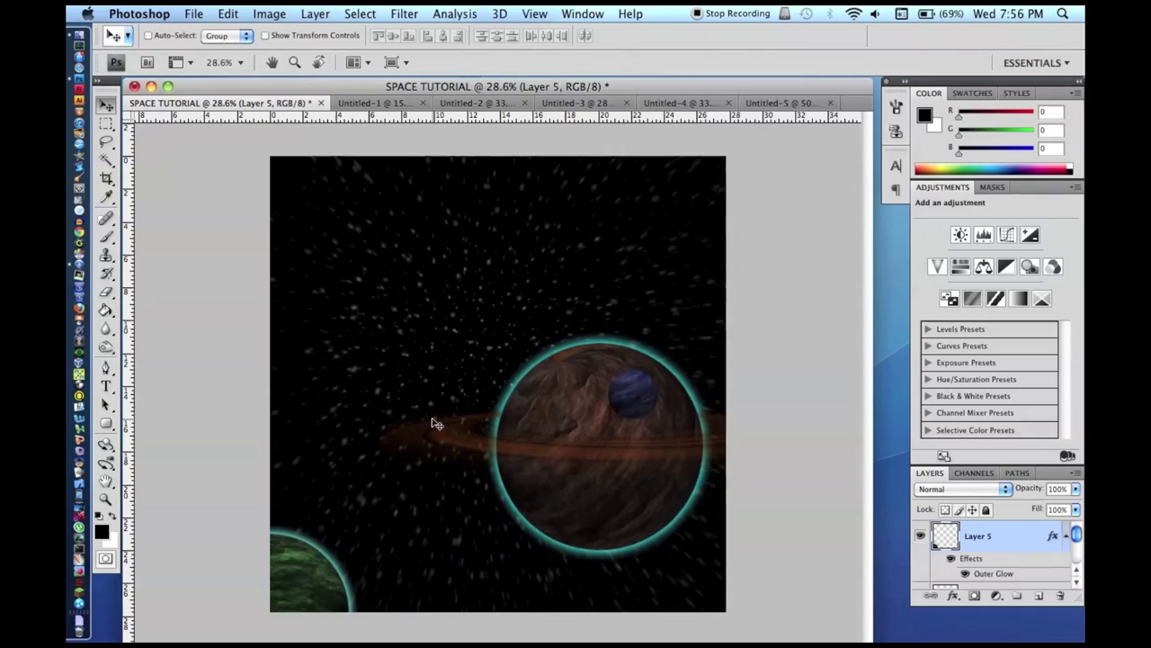
key("ctrl+minus")
key("ctrl+plus")
key("ctrl+minus")
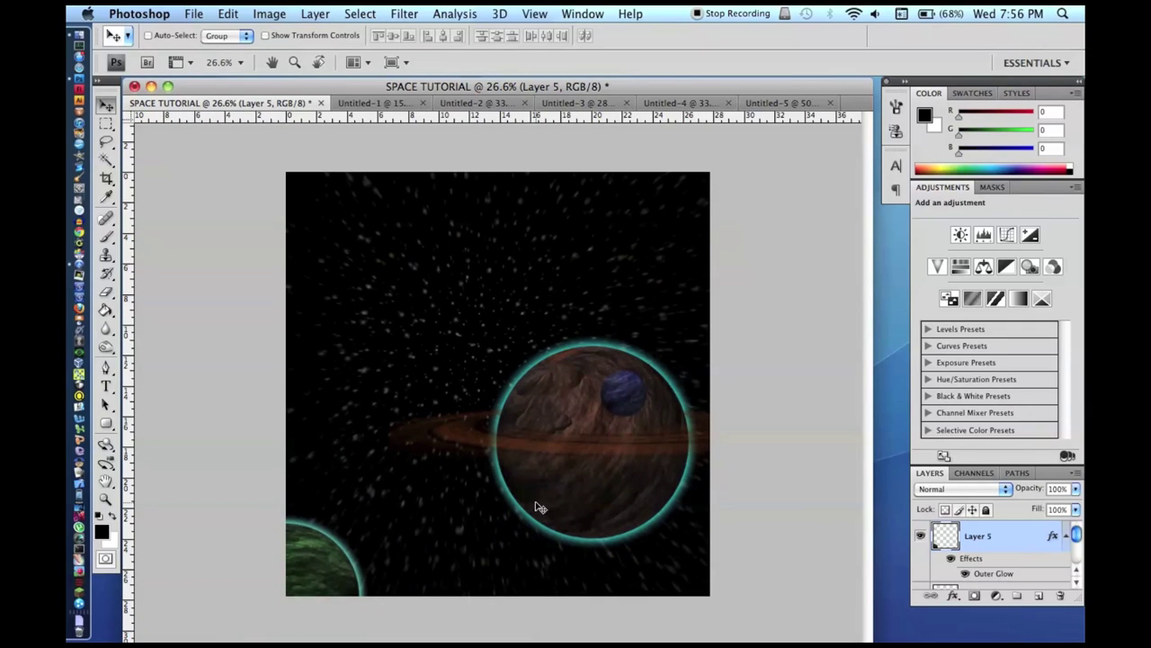
scroll(975, 546, "down", 1)
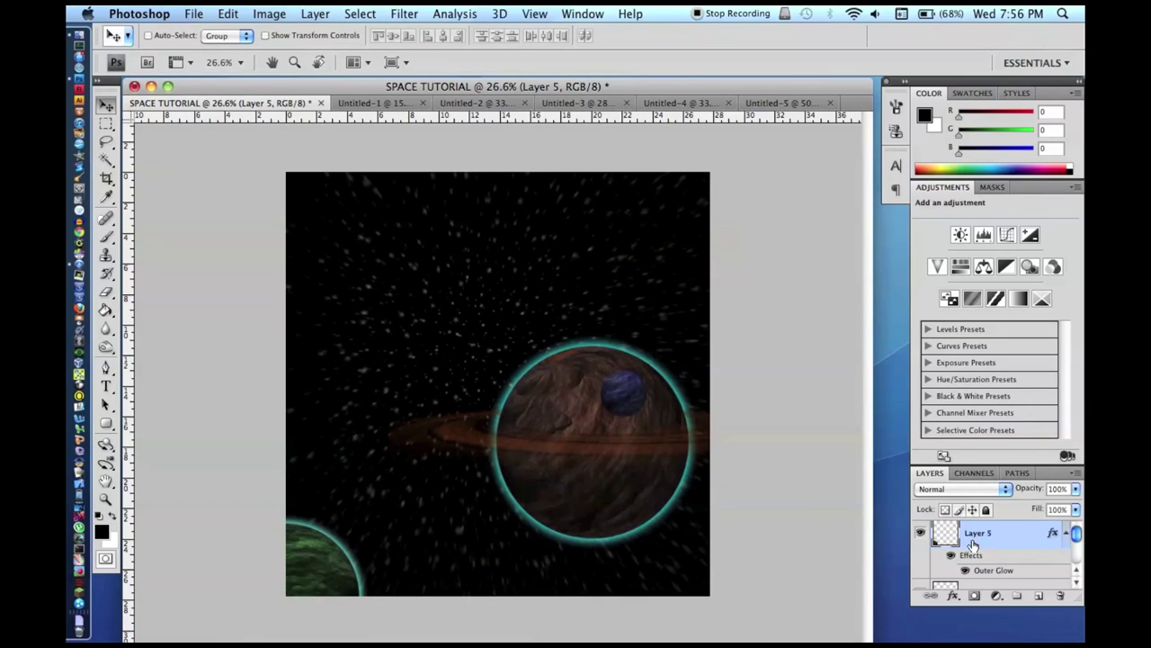
scroll(935, 558, "down", 5)
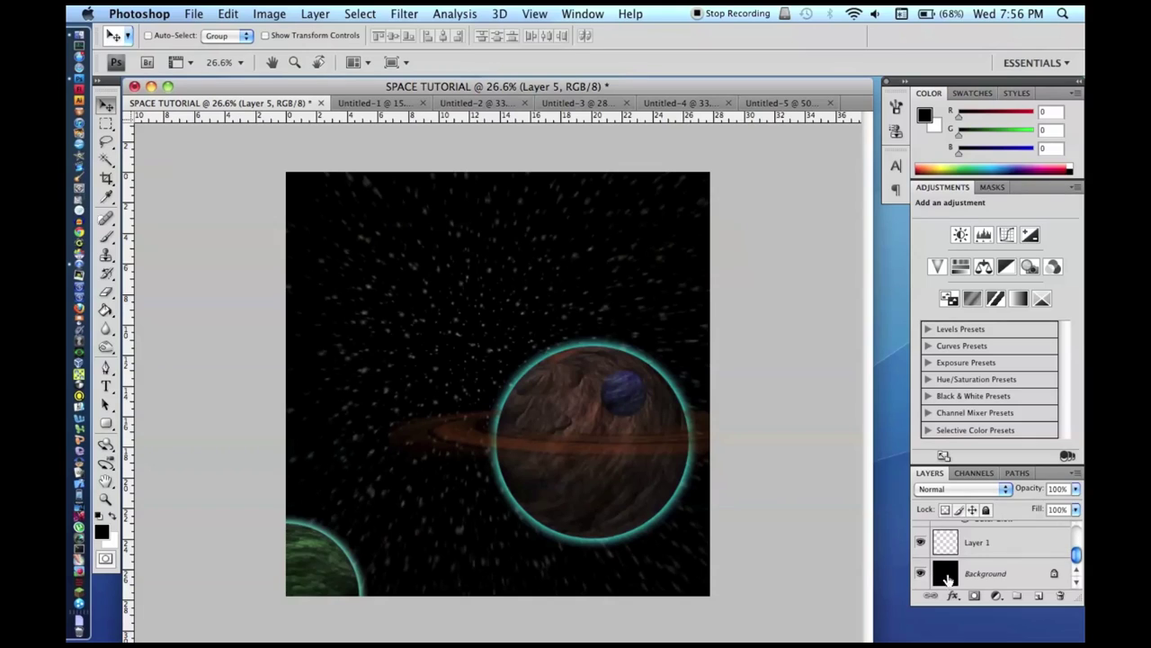
Step: Convert the Background layer into a regular layer named Layer 0
left_click(989, 574)
right_click(995, 579)
left_click(1004, 514)
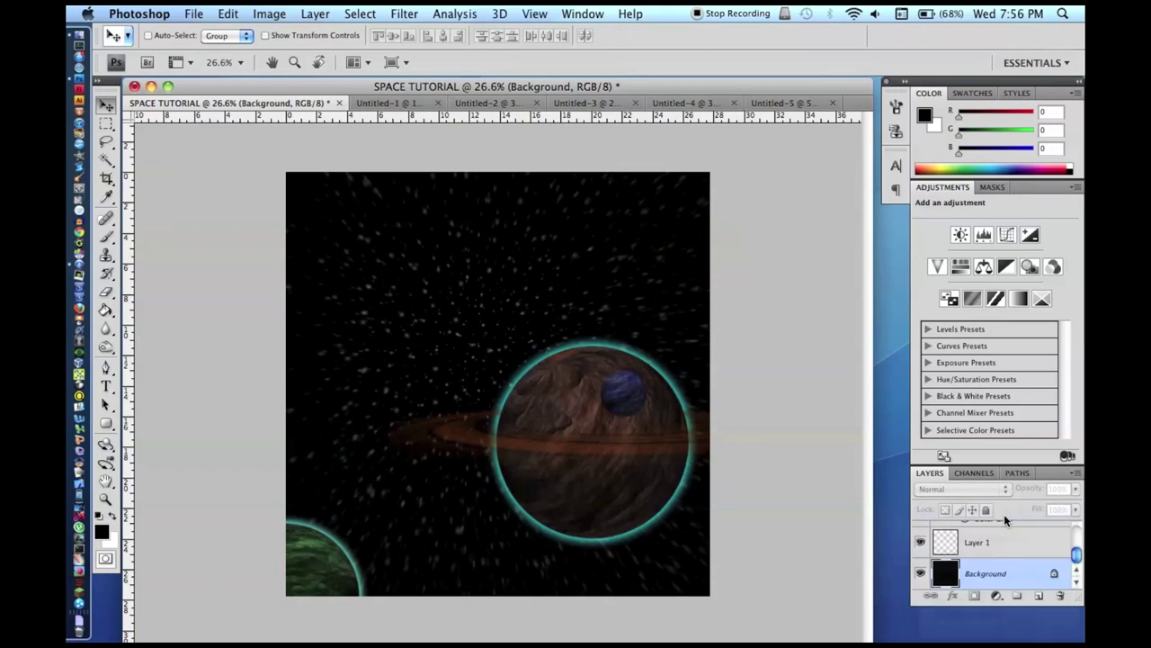
key("Return")
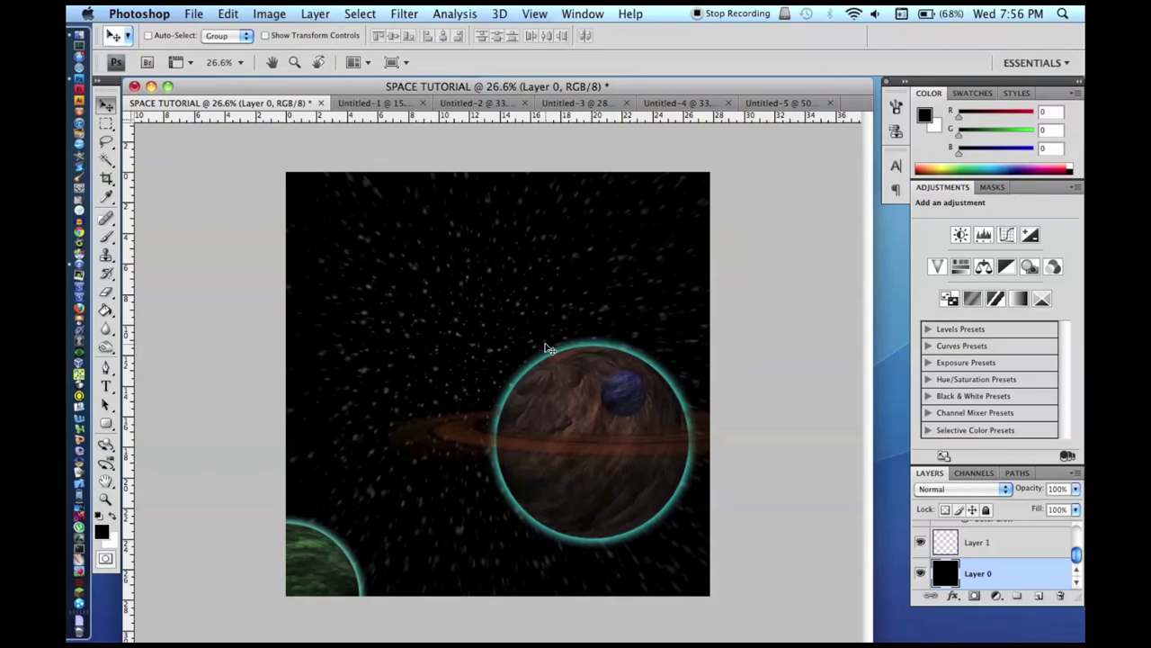
Step: Select the Brush tool with white as foreground colour and open the Filter menu
scroll(533, 366, "up", 10)
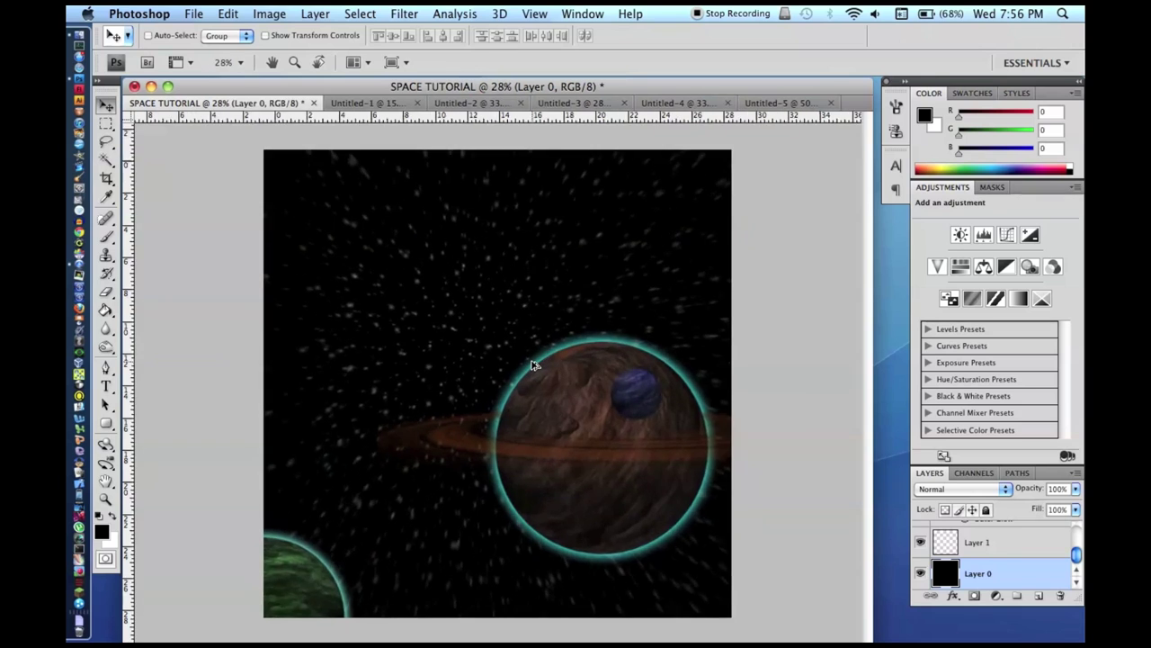
scroll(532, 365, "right", 5)
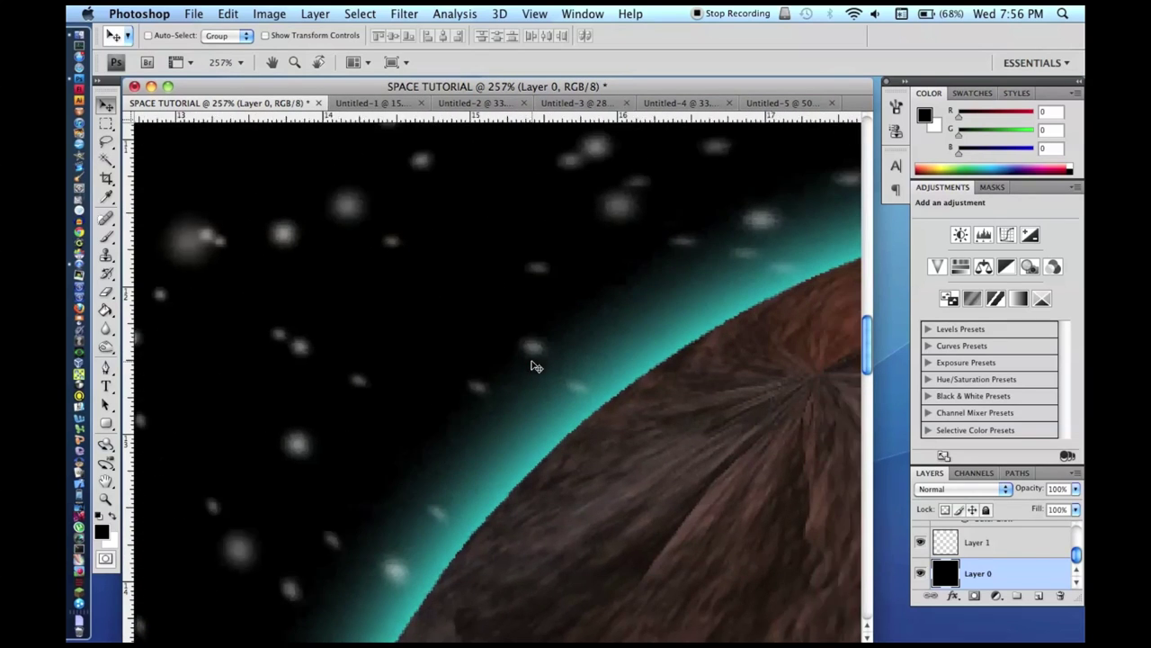
left_click(104, 236)
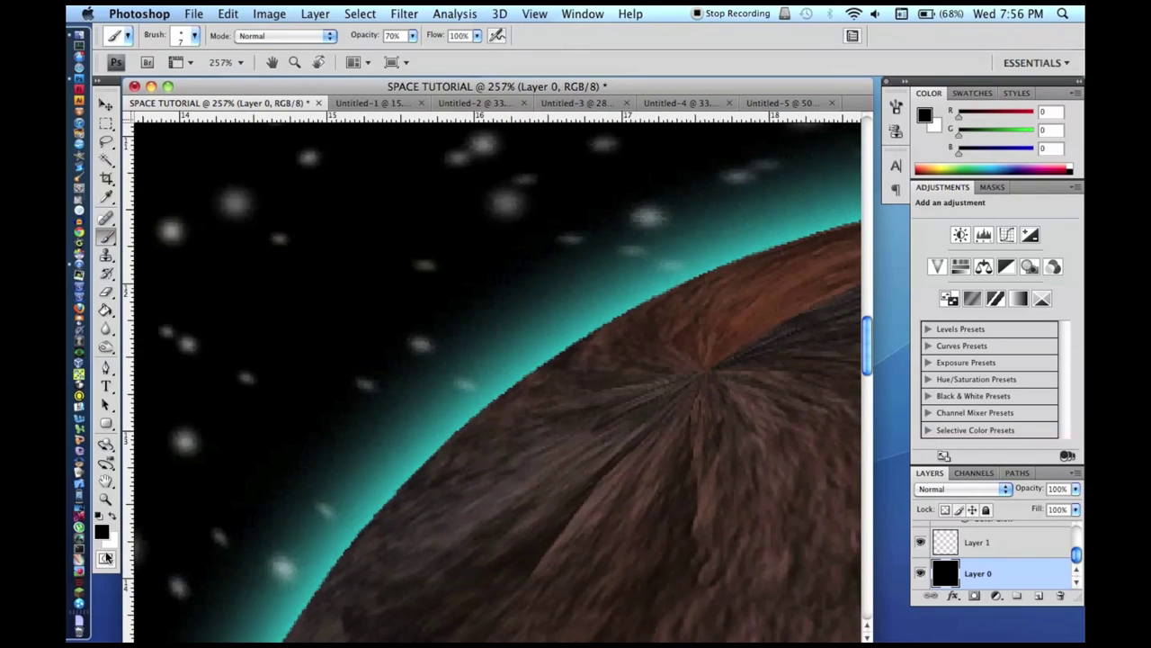
left_click(113, 514)
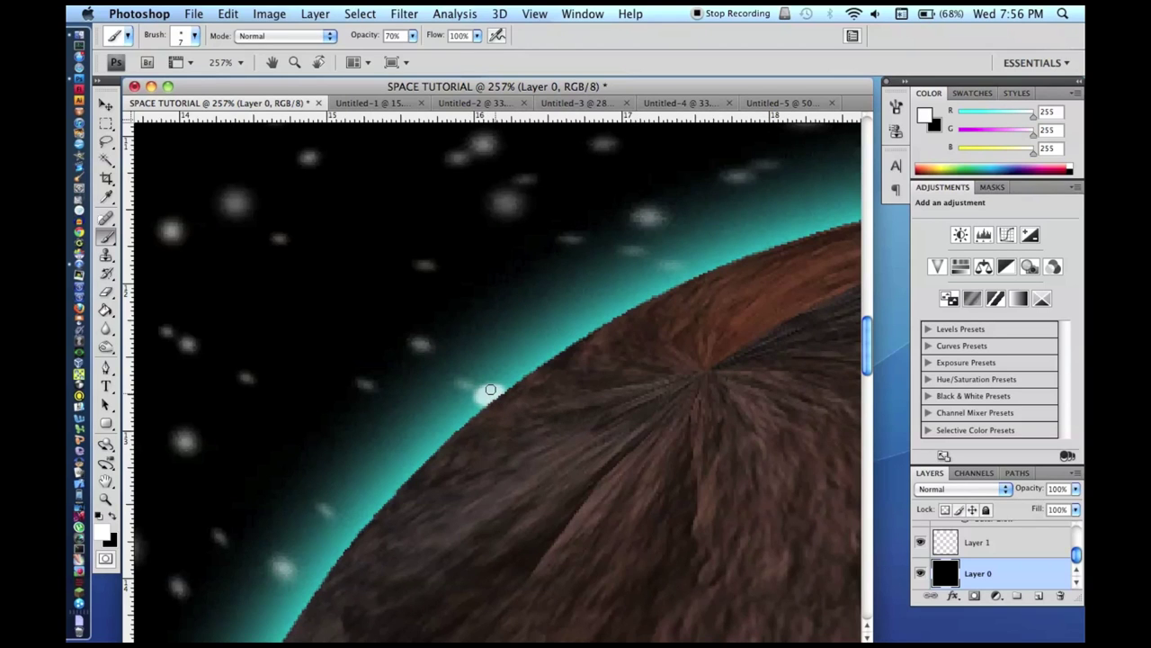
scroll(567, 357, "down", 10)
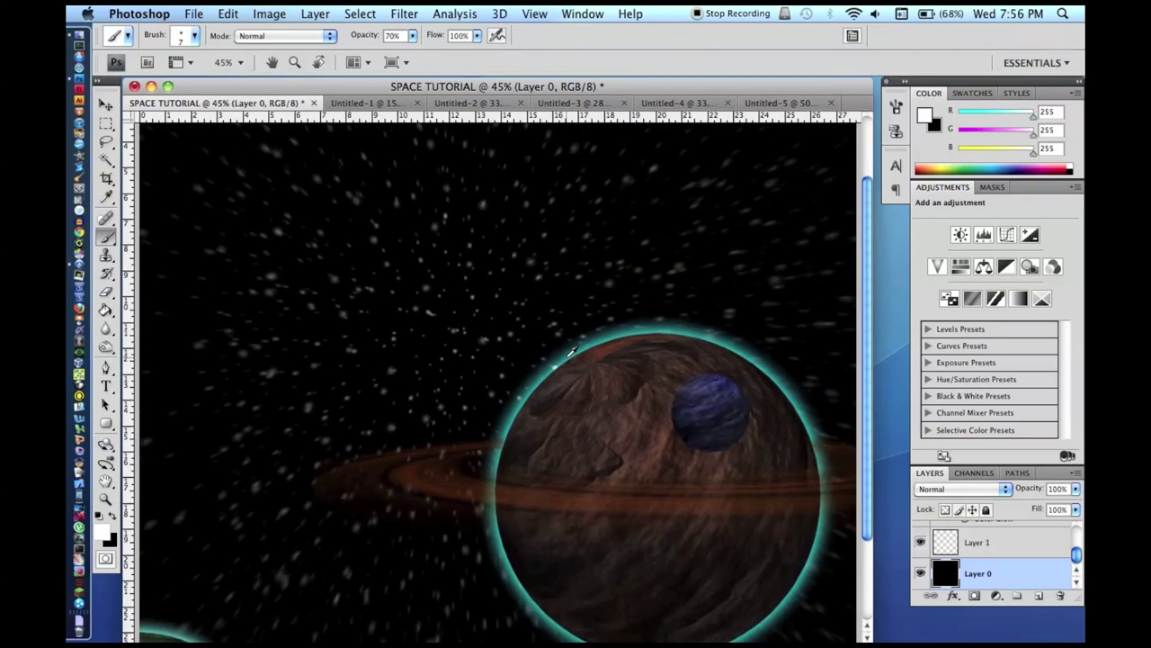
scroll(565, 335, "down", 2)
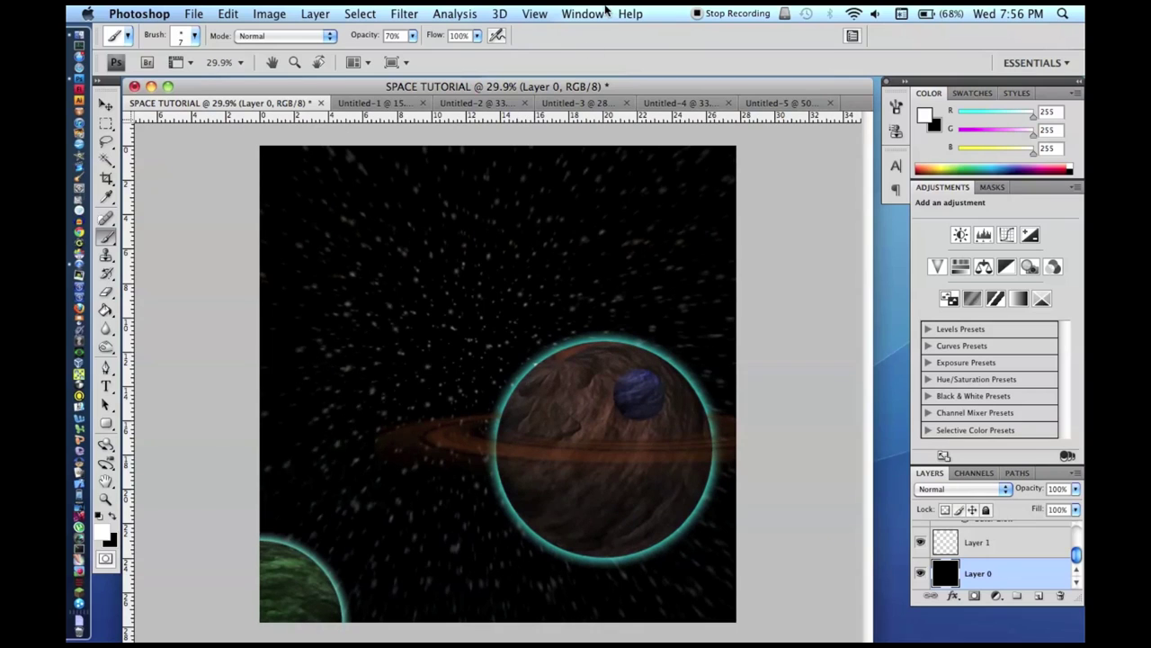
left_click(458, 11)
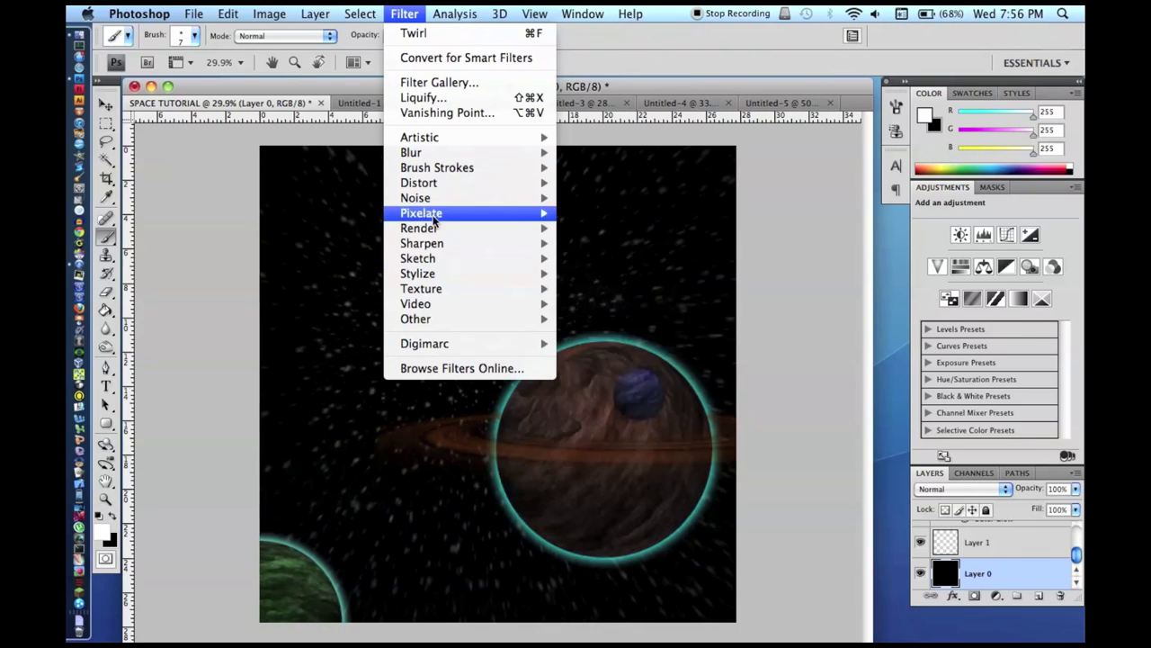
Step: Render a Lens Flare centred just off the ringed planet's upper-left edge
mouse_move(434, 230)
left_click(583, 273)
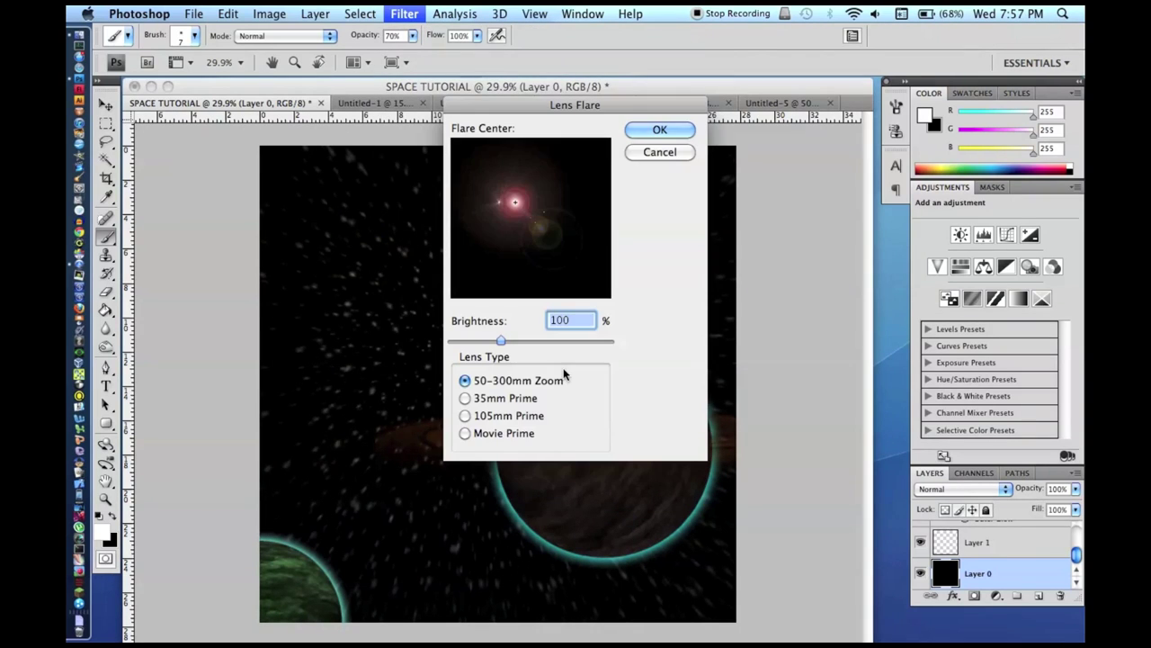
left_click_drag(490, 227, 545, 216)
key("Return")
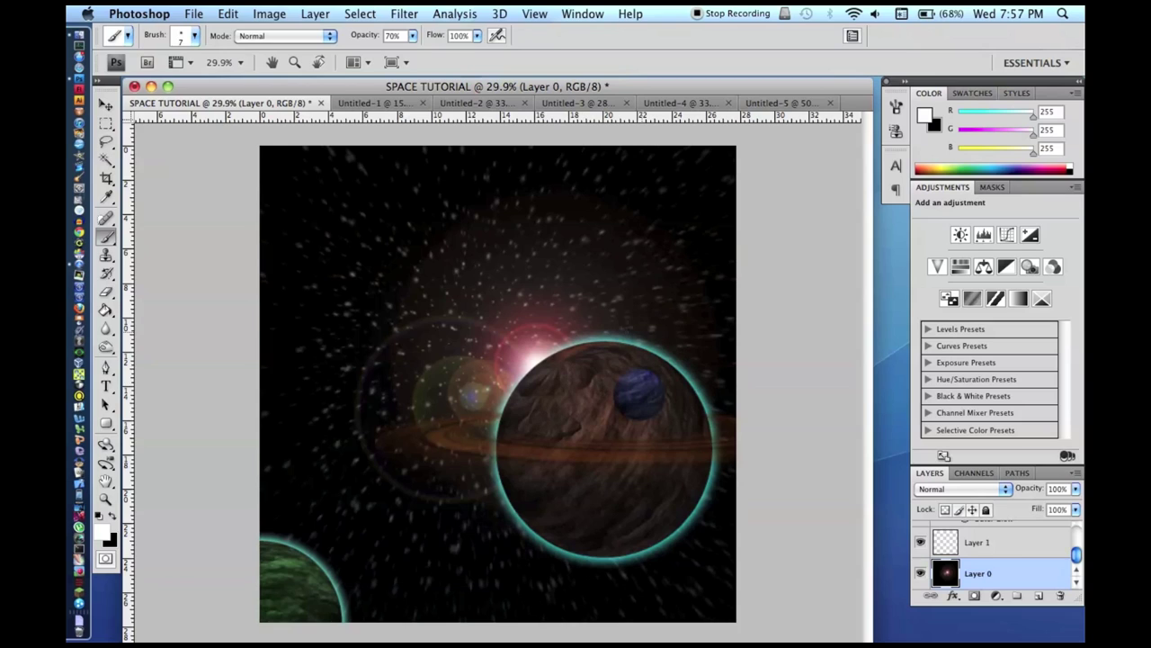
scroll(999, 566, "up", 5)
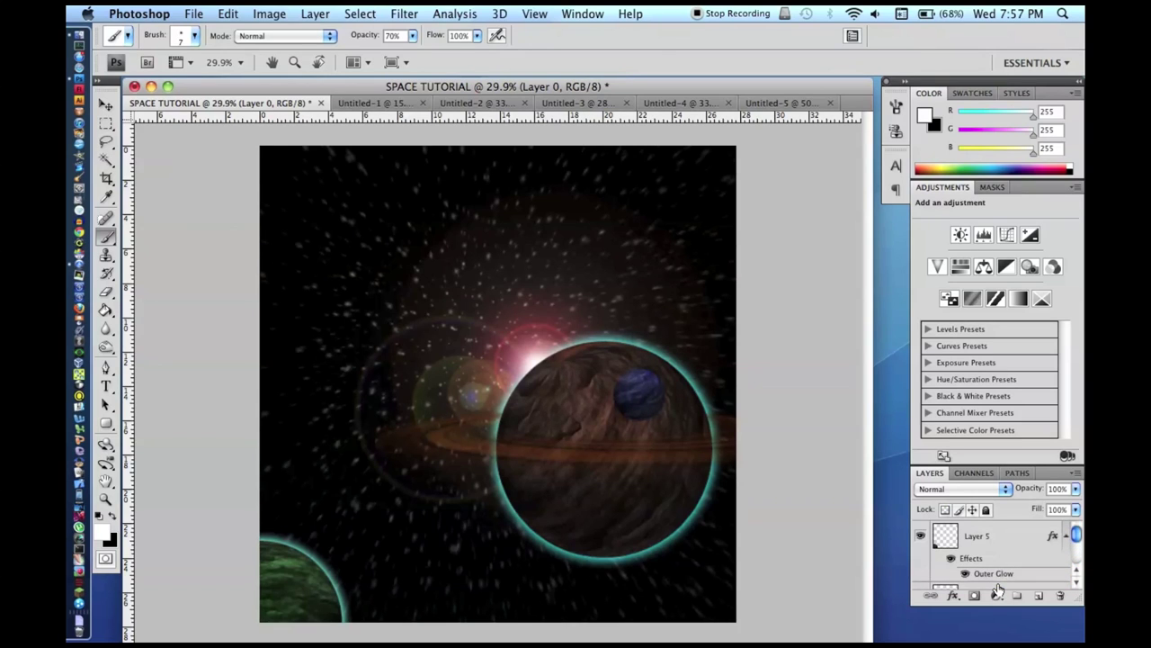
Step: On Layer 2, lasso the planet's top with 50 px feather, brighten by 10, then deselect
scroll(990, 566, "down", 5)
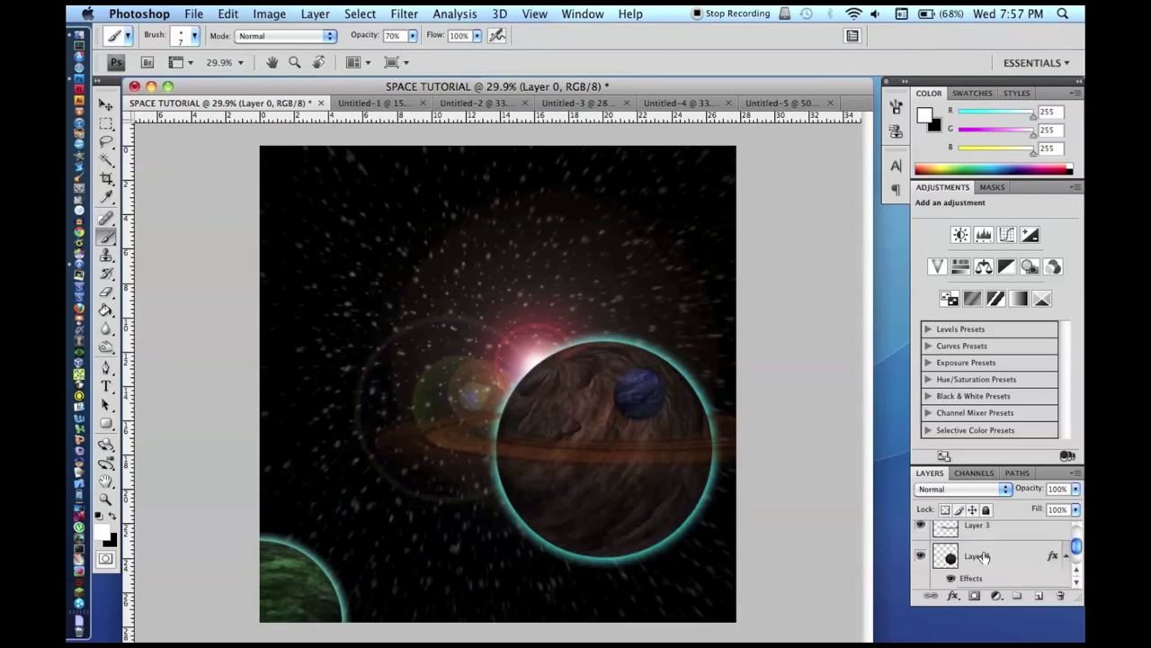
left_click(985, 556)
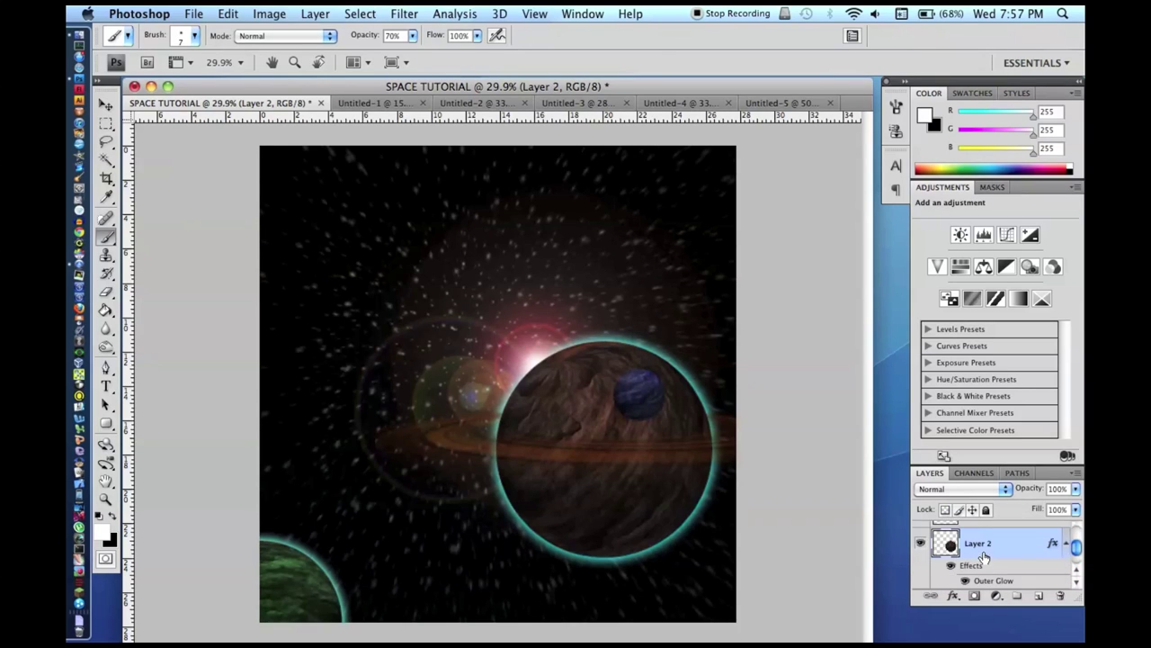
left_click(106, 142)
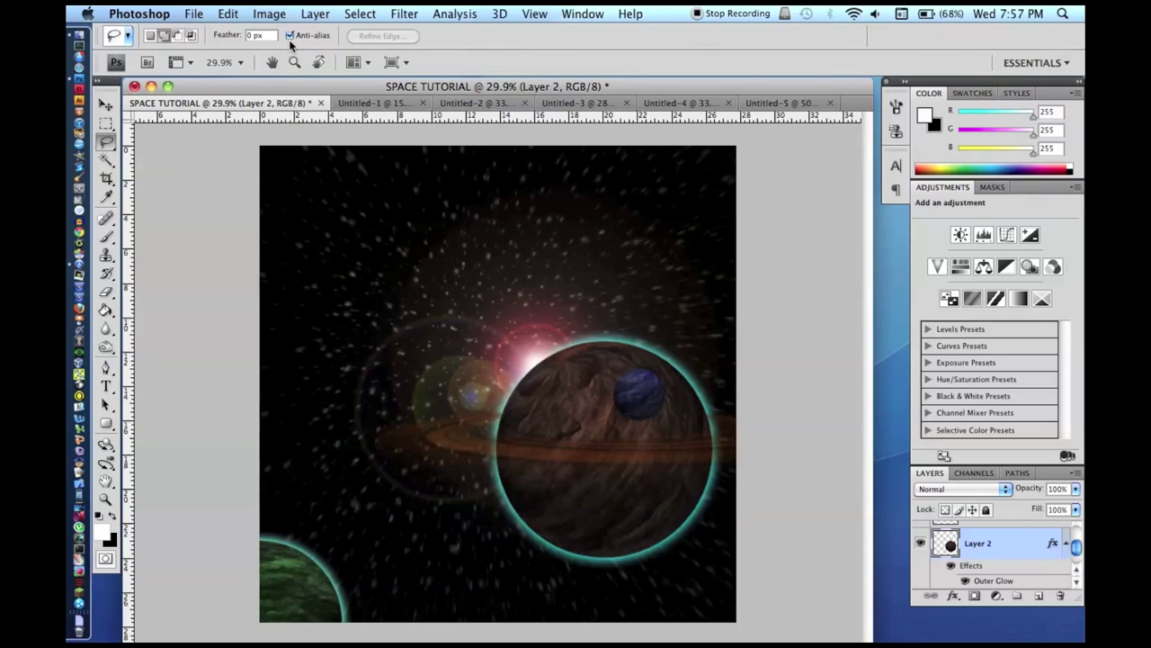
type("50")
mouse_move(511, 391)
left_mouse_down()
mouse_move(578, 364)
mouse_move(509, 383)
left_mouse_up()
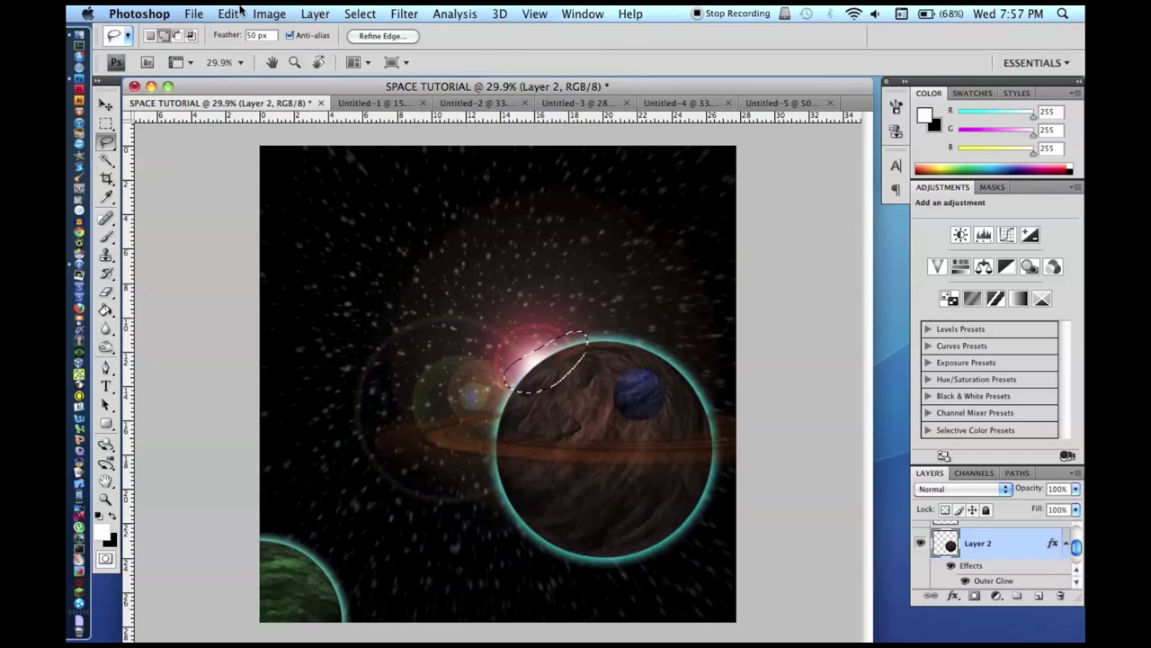
left_click(269, 13)
left_click(547, 128)
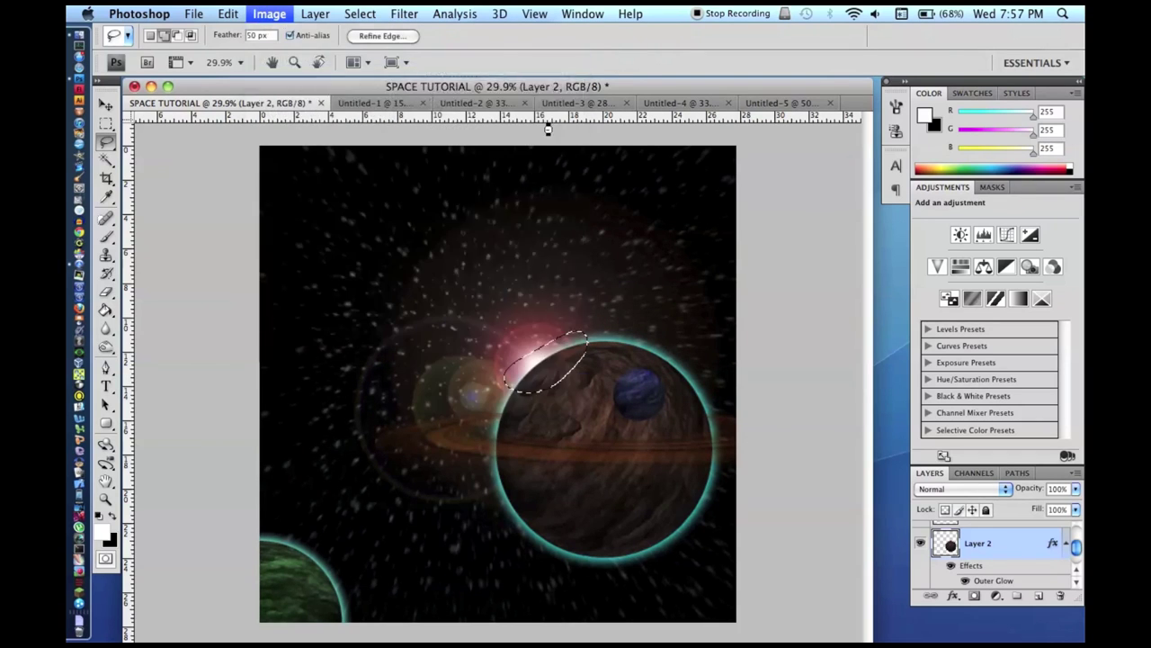
type("10")
key("Return")
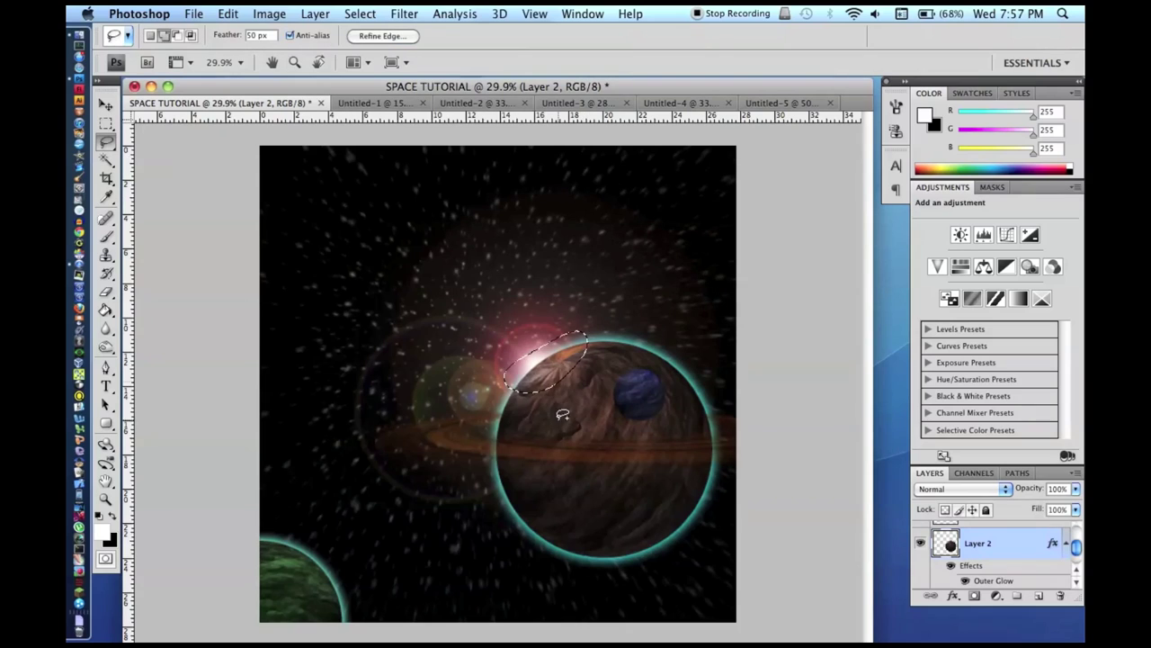
key("super+d")
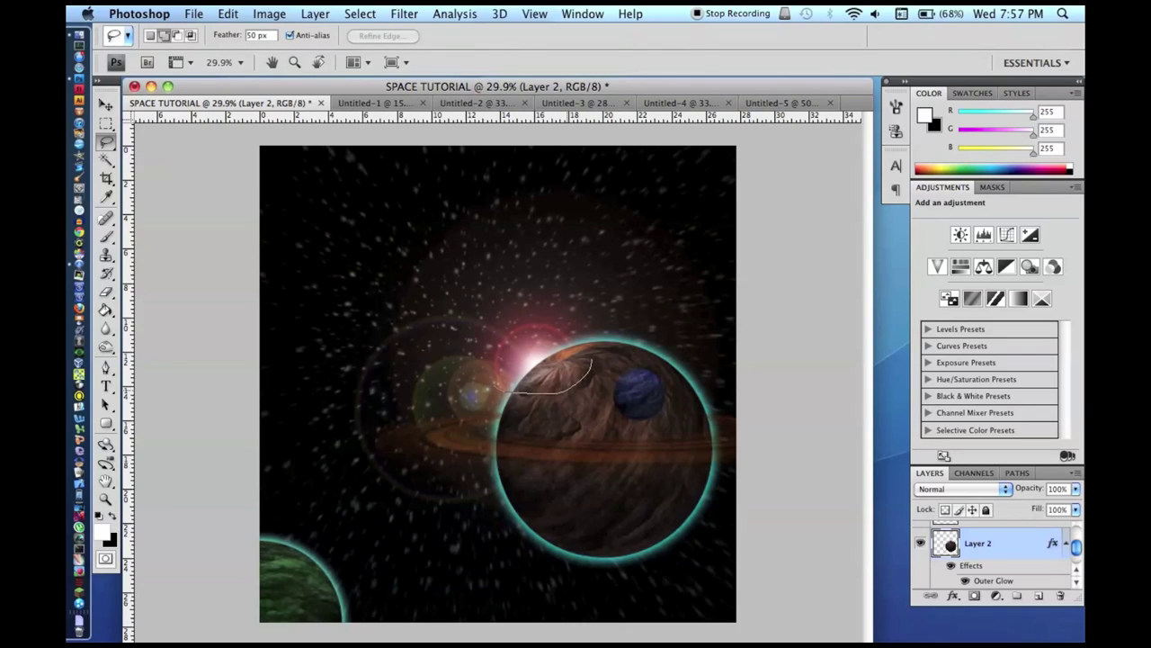
Step: Lasso the planet's lit upper edge again and reapply Brightness/Contrast
left_click_drag(591, 359, 572, 313)
left_click(281, 12)
mouse_move(330, 54)
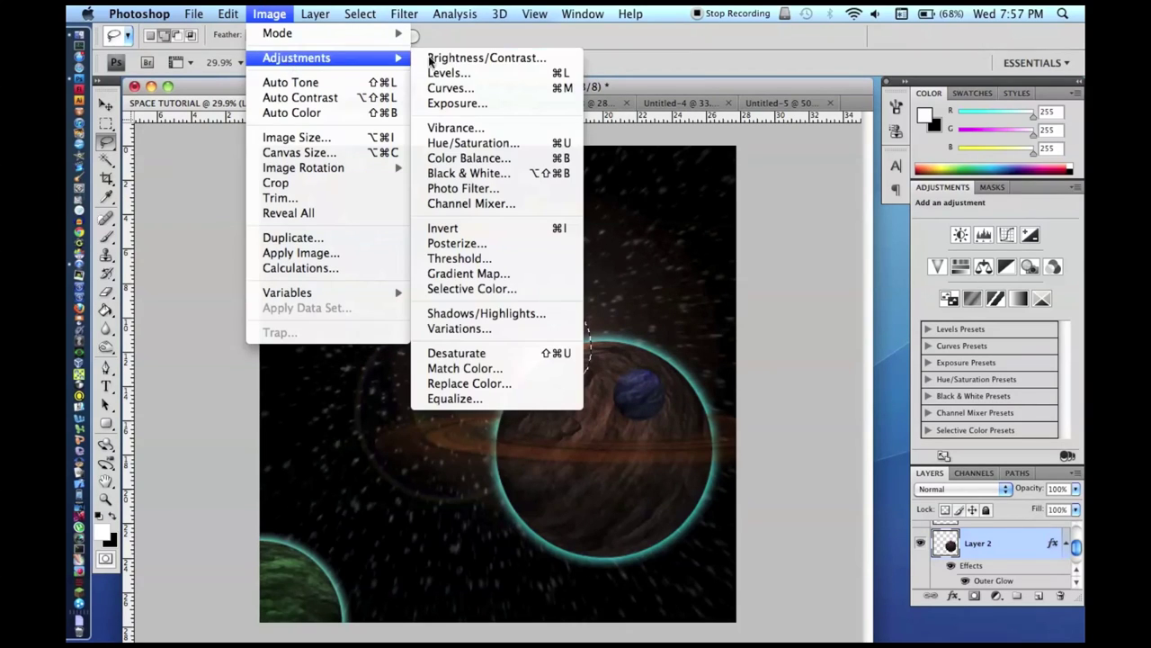
left_click(504, 51)
key("Return")
key("l")
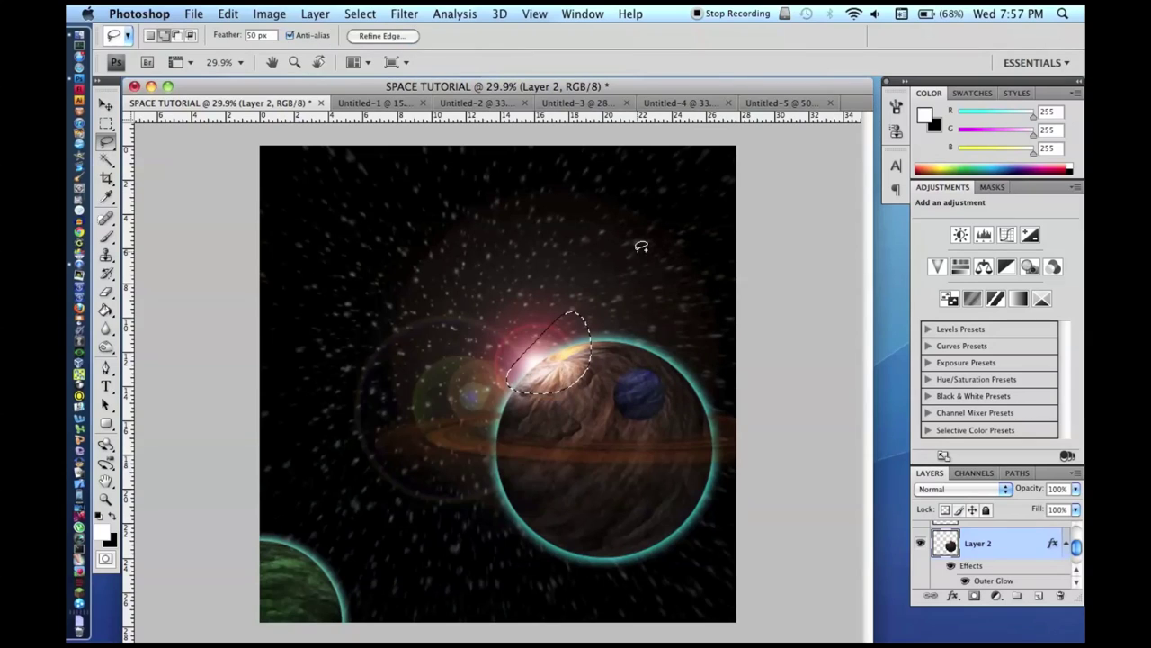
key("super+a")
Step: Lasso a larger area over the planet's top and boost its brightness to 100
mouse_move(568, 412)
left_mouse_down()
mouse_move(594, 245)
mouse_move(495, 387)
left_mouse_up()
left_click(280, 12)
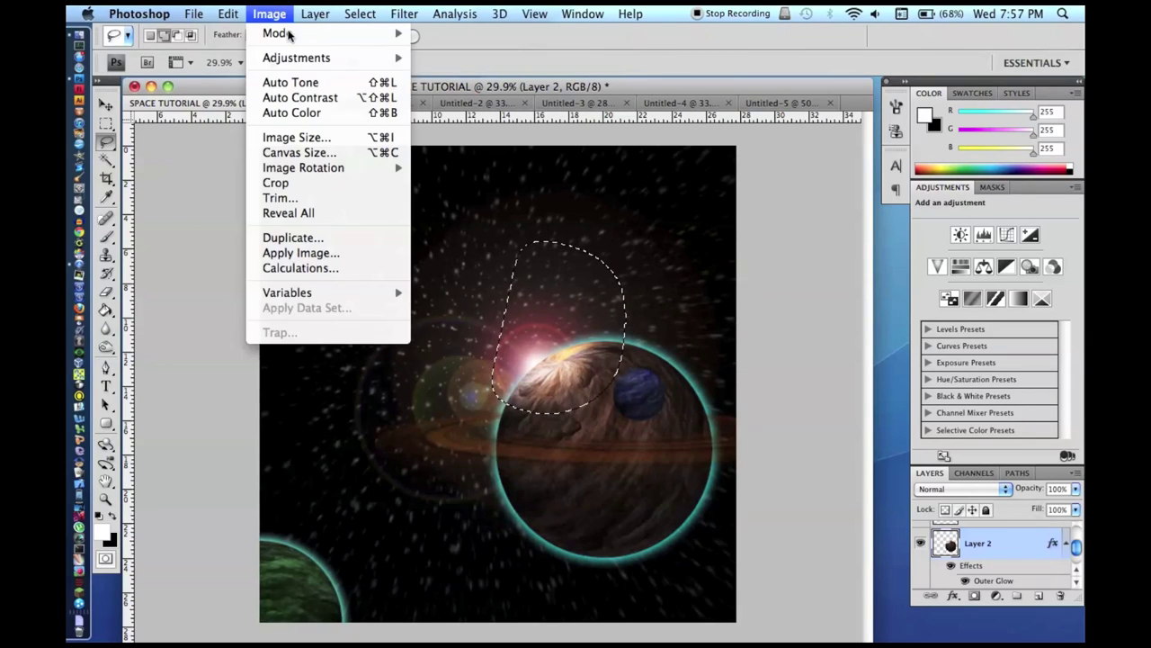
mouse_move(330, 54)
left_click(450, 72)
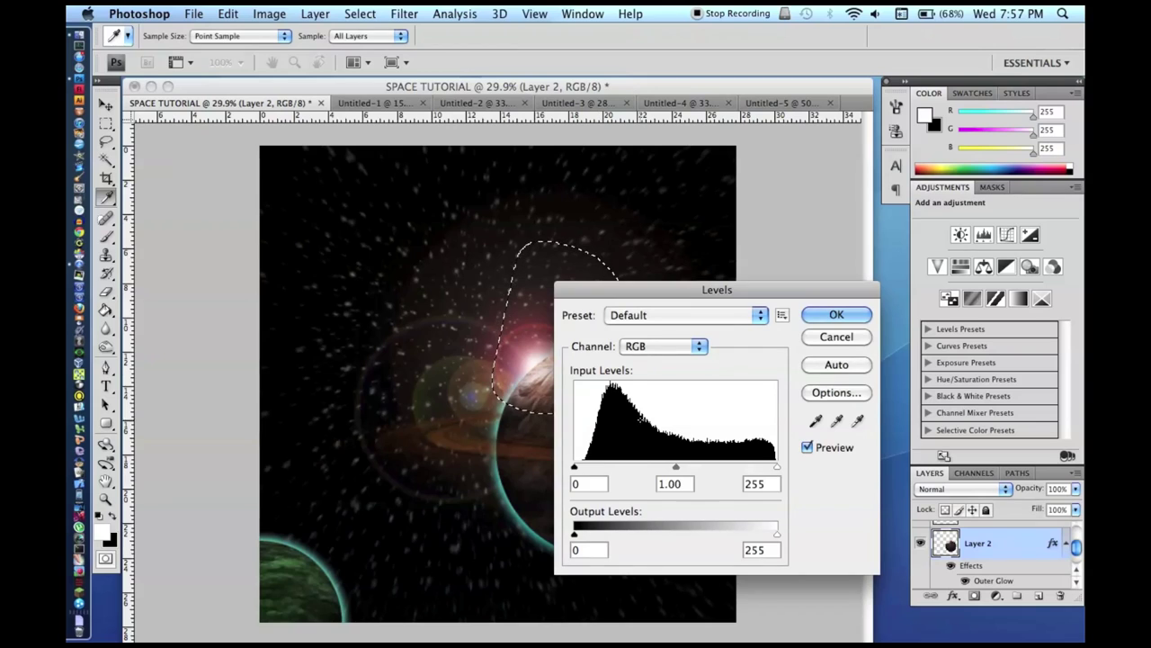
left_click(836, 336)
left_click(267, 13)
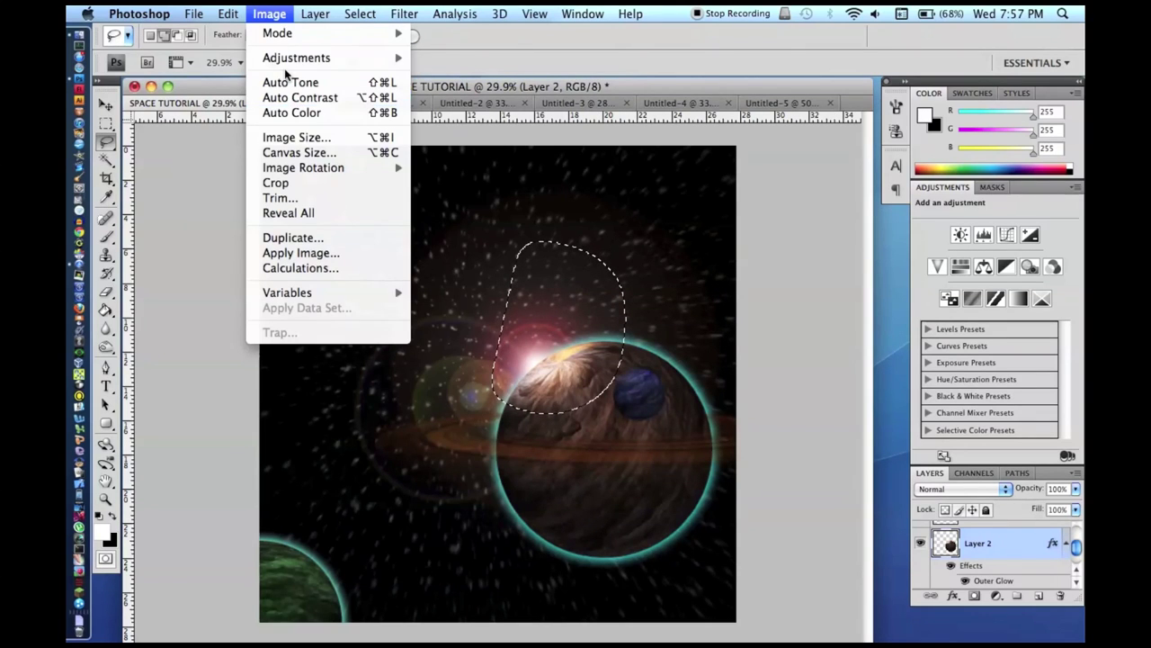
mouse_move(419, 59)
left_click(456, 65)
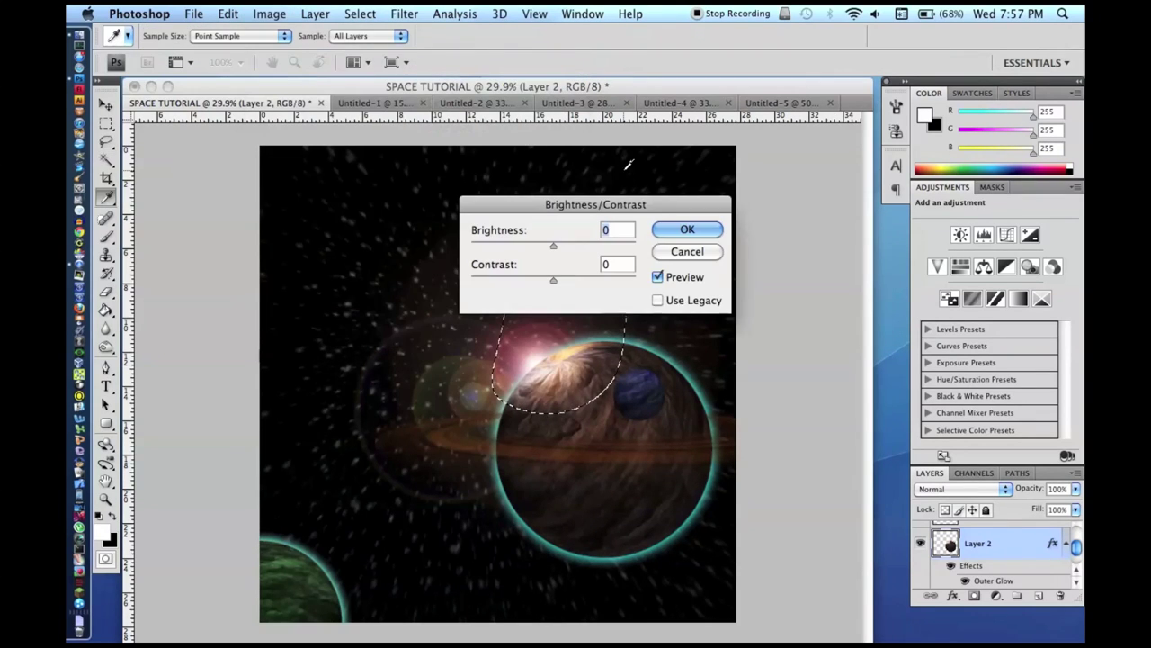
type("100")
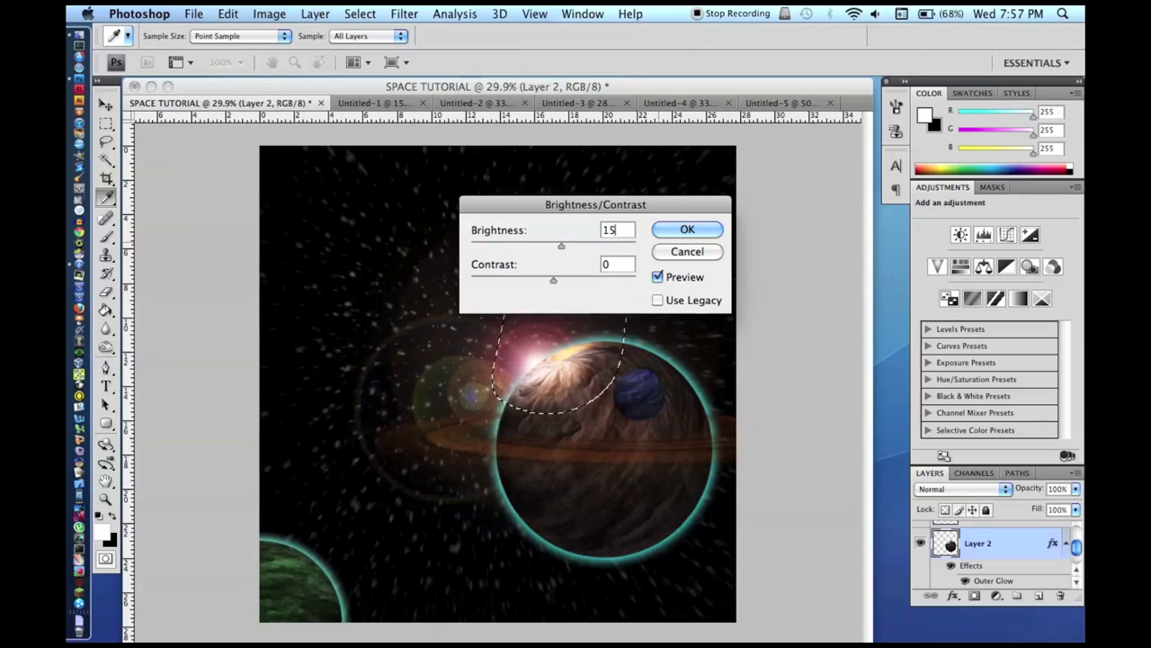
key("Return")
Step: Lasso a teardrop area over the planet's top and apply a Brightness/Contrast boost
key("super+d")
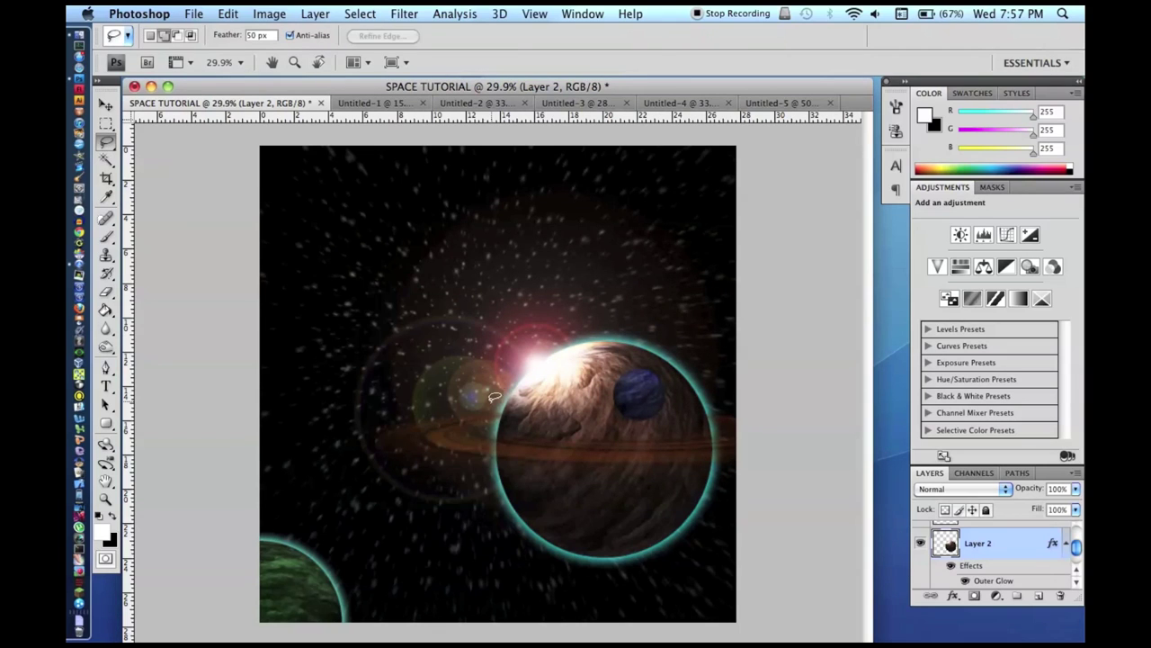
mouse_move(557, 447)
left_mouse_down()
mouse_move(649, 365)
mouse_move(493, 418)
left_mouse_up()
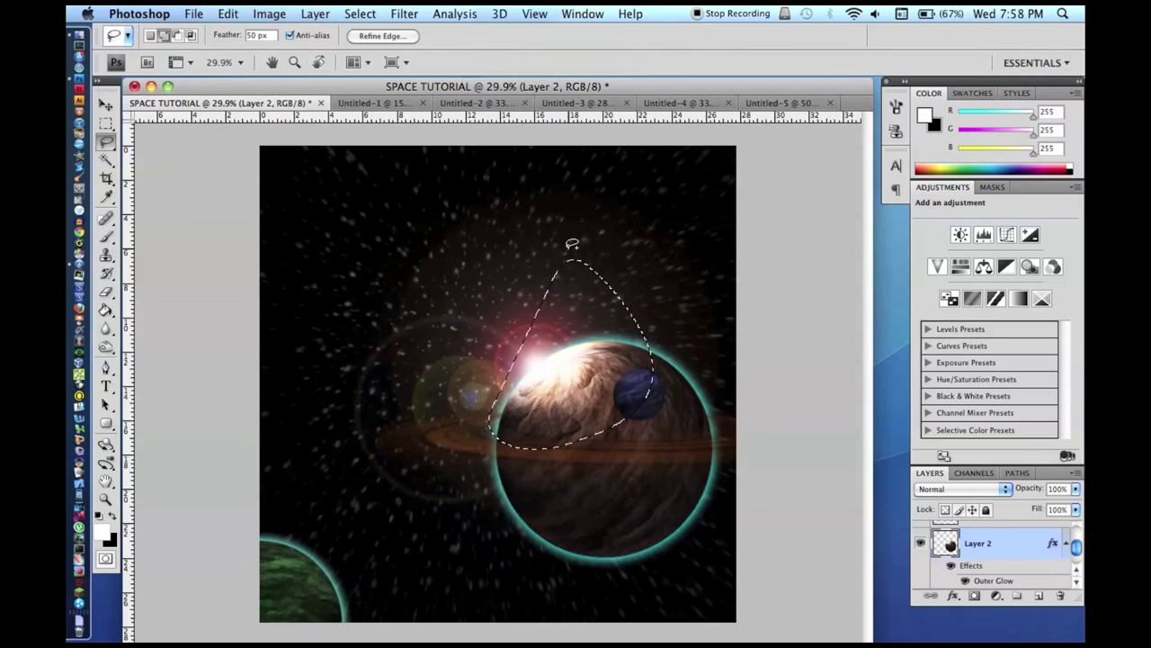
left_click(268, 14)
mouse_move(297, 54)
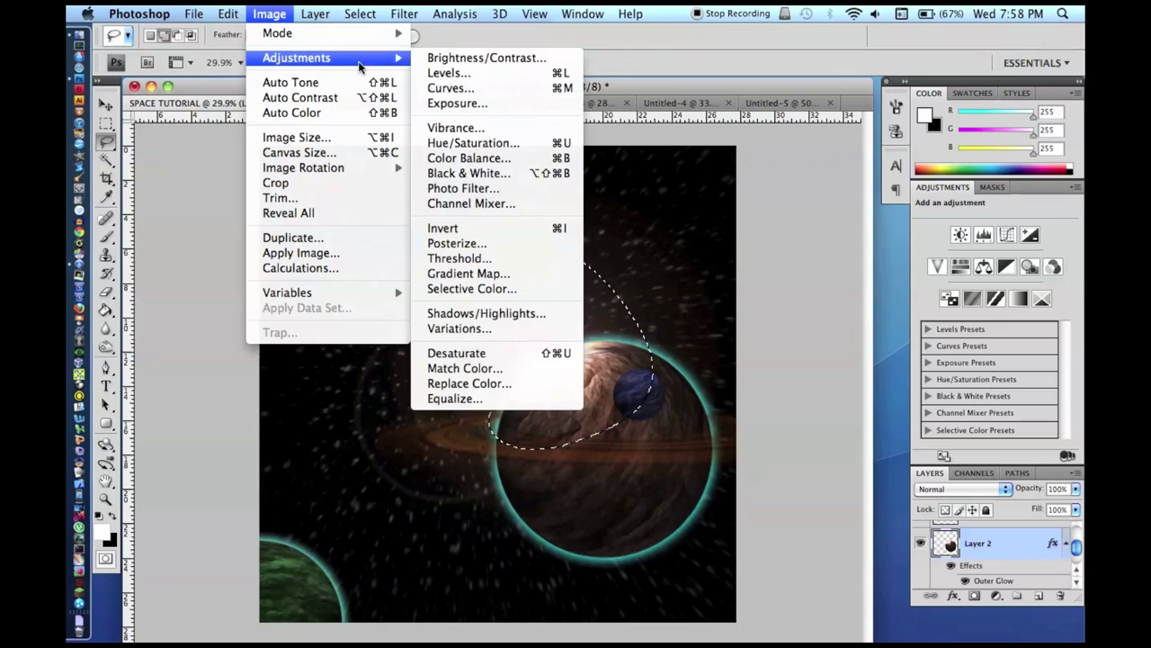
left_click(468, 52)
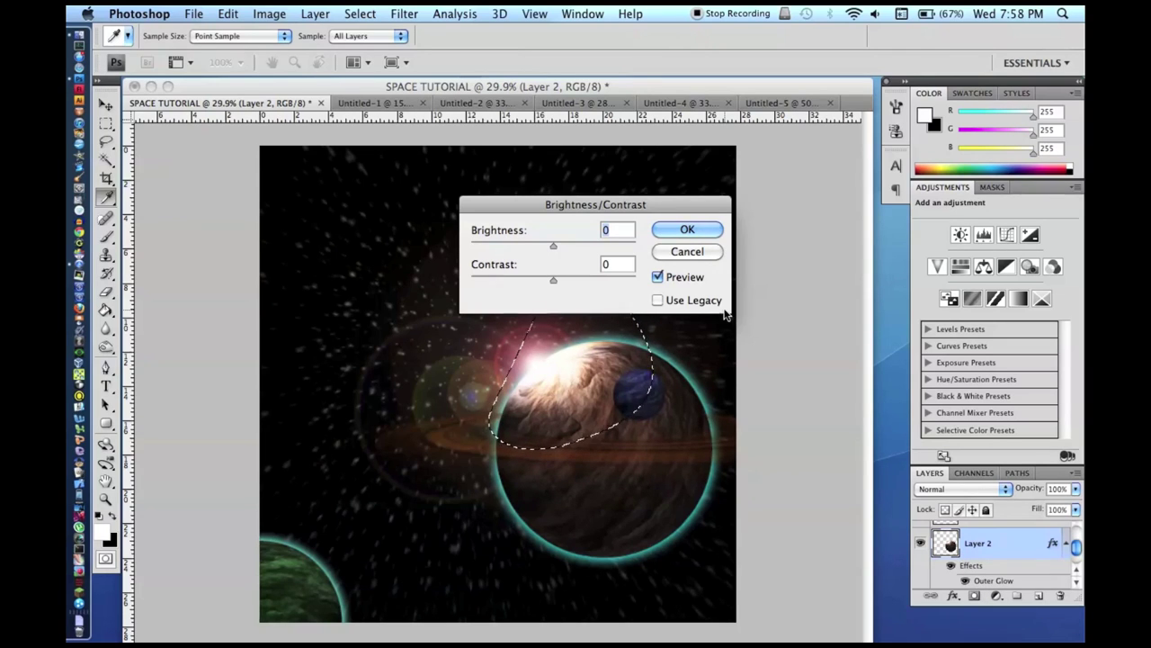
type("1")
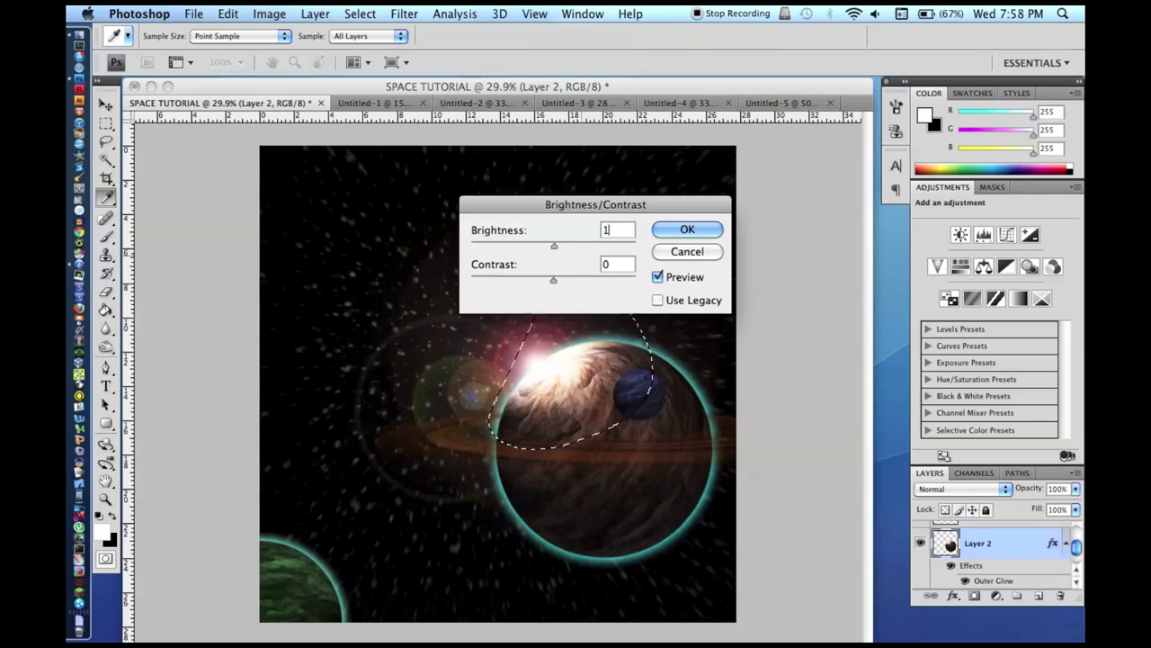
key("Return")
Step: Lasso the ring band crossing the planet and raise its Brightness by 40
key("l")
key("super+d")
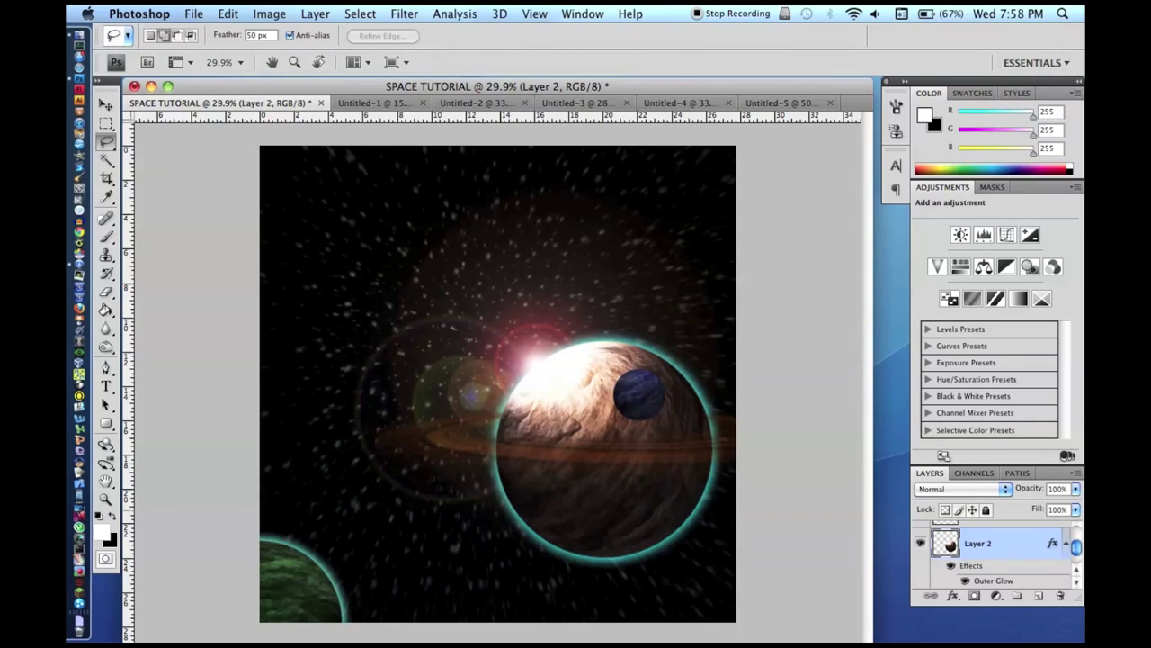
mouse_move(501, 510)
left_mouse_down()
mouse_move(627, 454)
mouse_move(688, 360)
left_mouse_up()
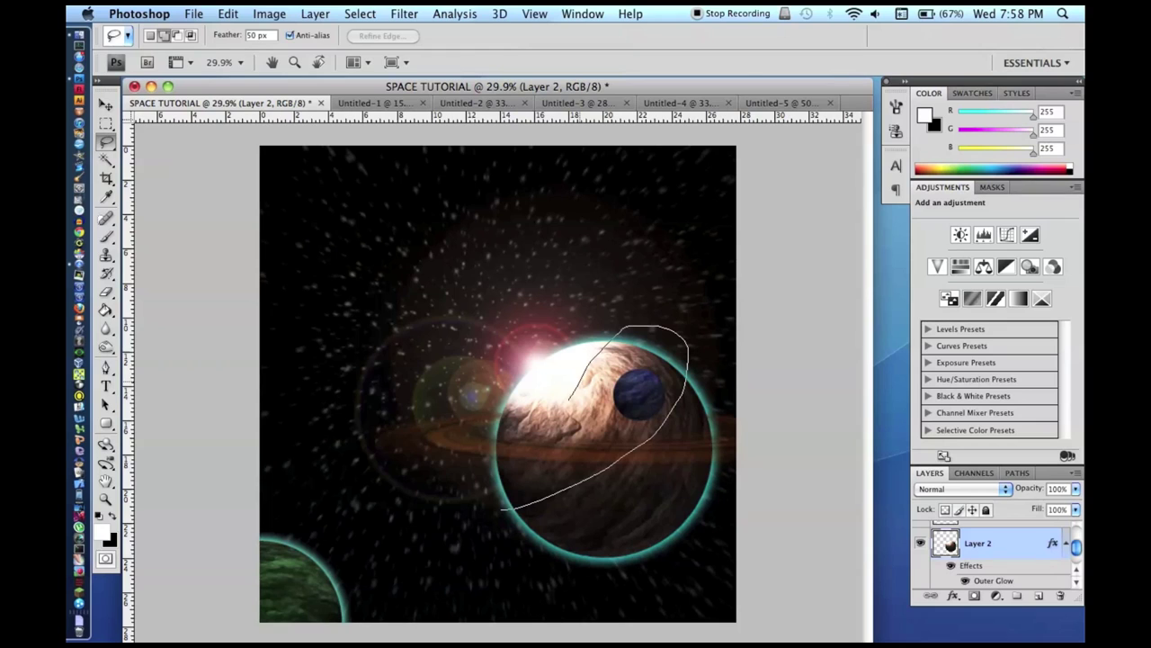
left_click_drag(504, 410, 418, 526)
left_click(269, 13)
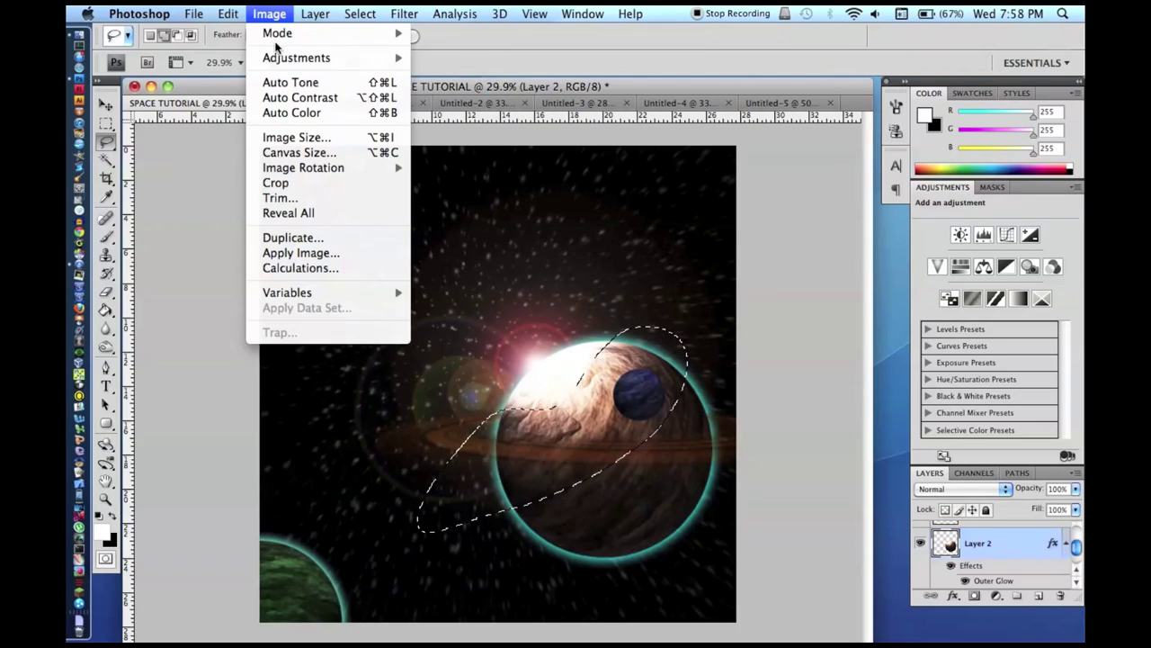
mouse_move(338, 58)
left_click(485, 58)
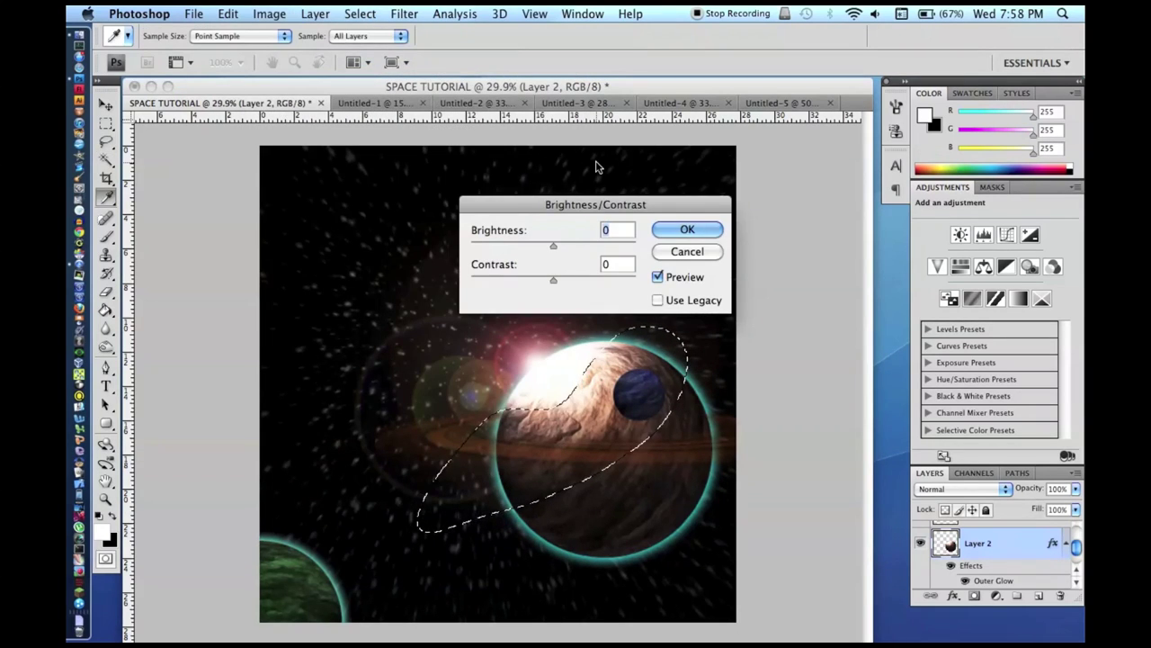
type("40")
key("Return")
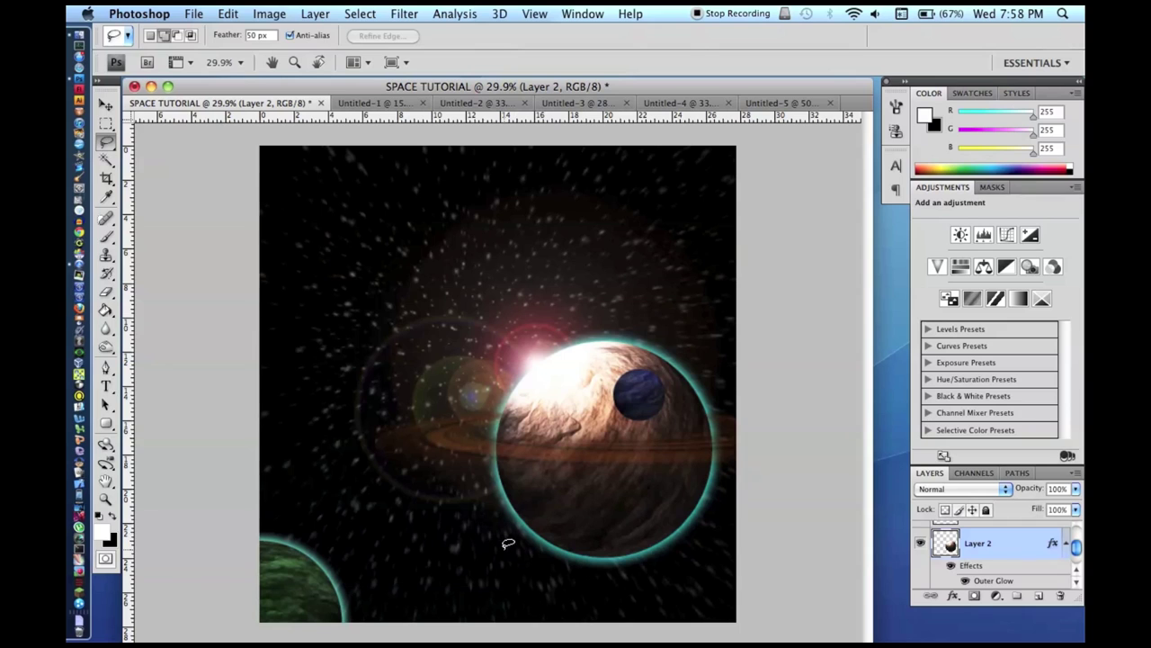
Step: Darken the big planet's lower-right side with Brightness -150, then deselect
left_click_drag(504, 547, 556, 537)
left_click_drag(735, 486, 450, 599)
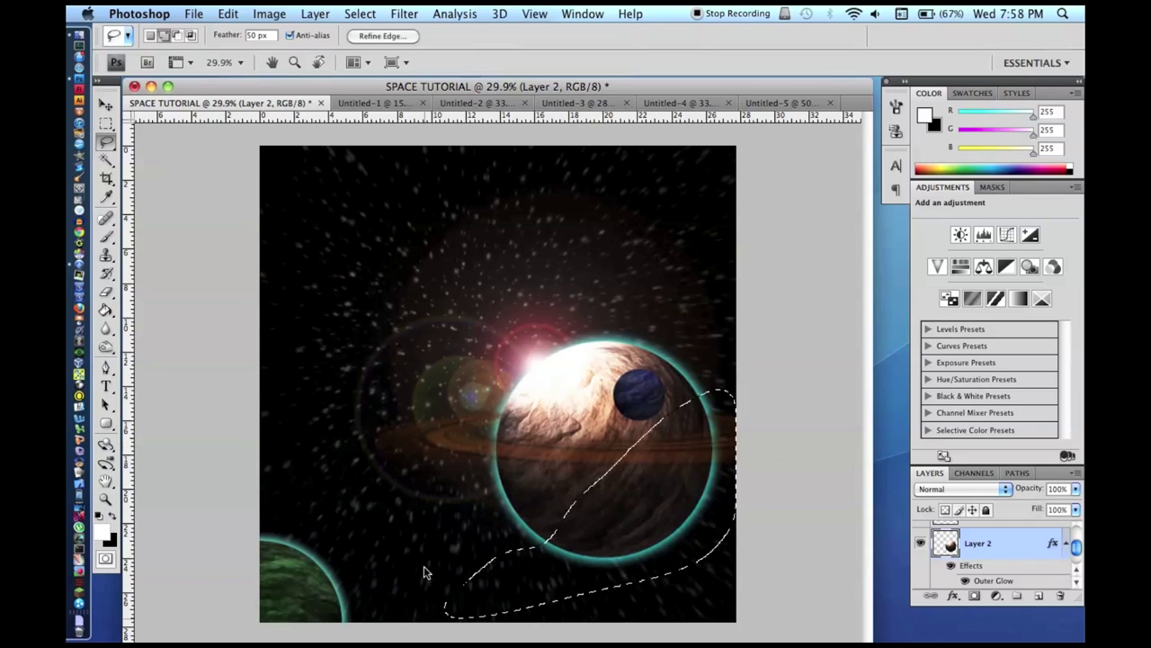
left_click(268, 14)
mouse_move(344, 57)
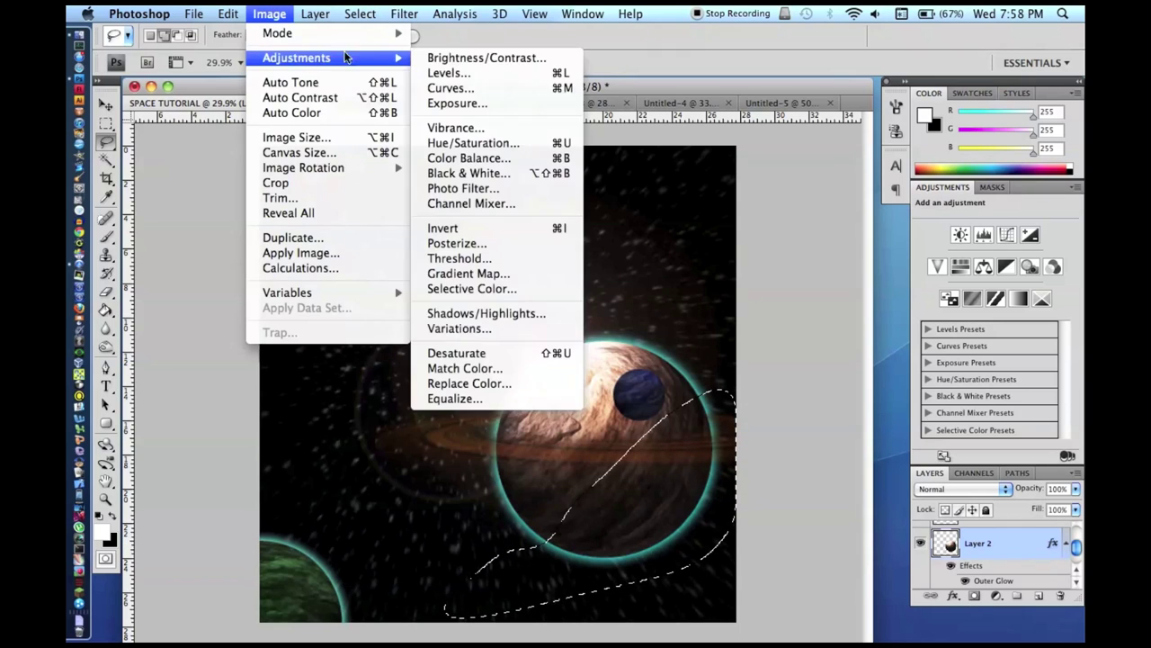
left_click(521, 54)
type("-150")
key("Return")
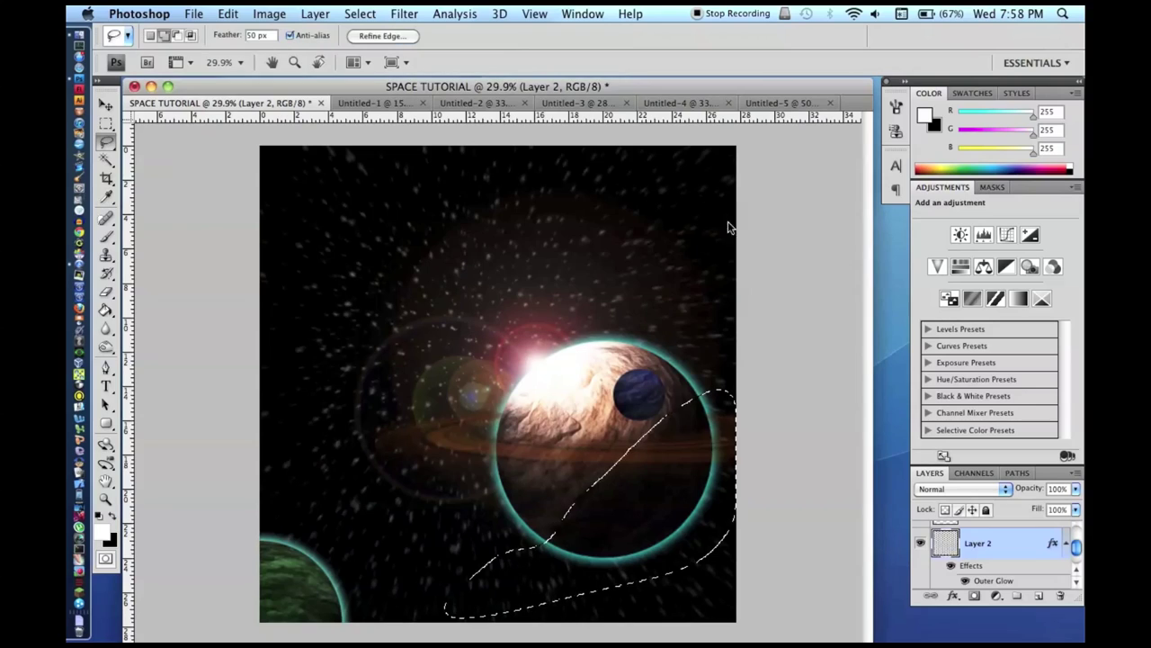
key("ctrl+d")
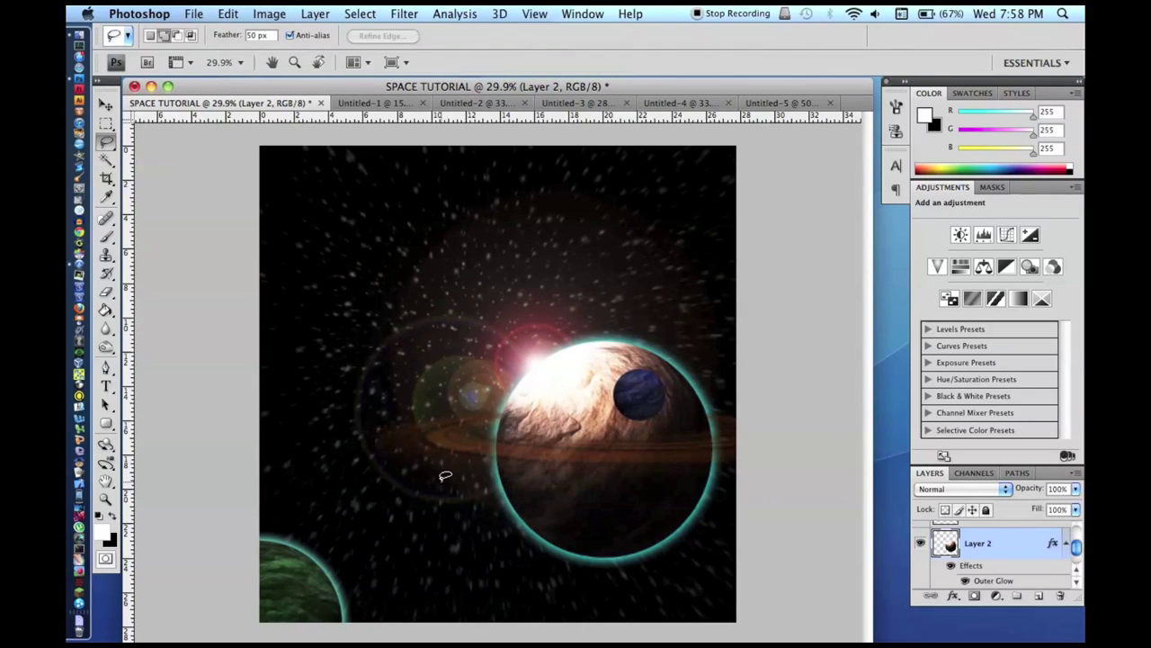
Step: Dim a patch near the planet's bottom edge with Brightness -40 and deselect
mouse_move(481, 515)
left_mouse_down()
mouse_move(589, 505)
mouse_move(493, 560)
left_mouse_up()
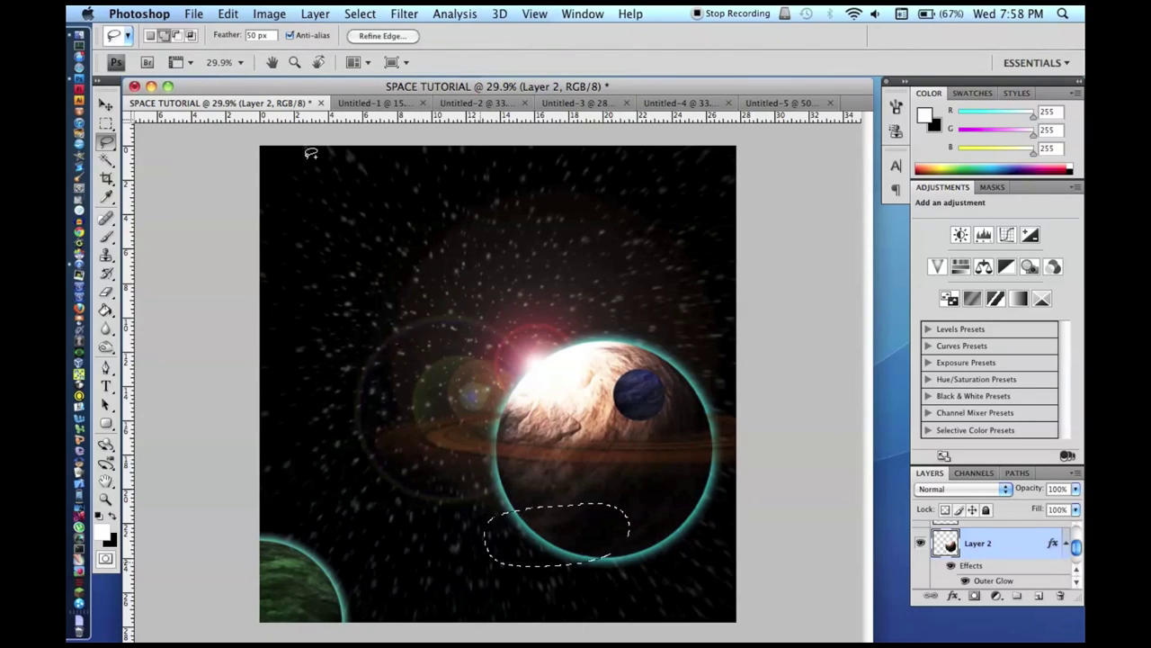
left_click(226, 12)
mouse_move(293, 60)
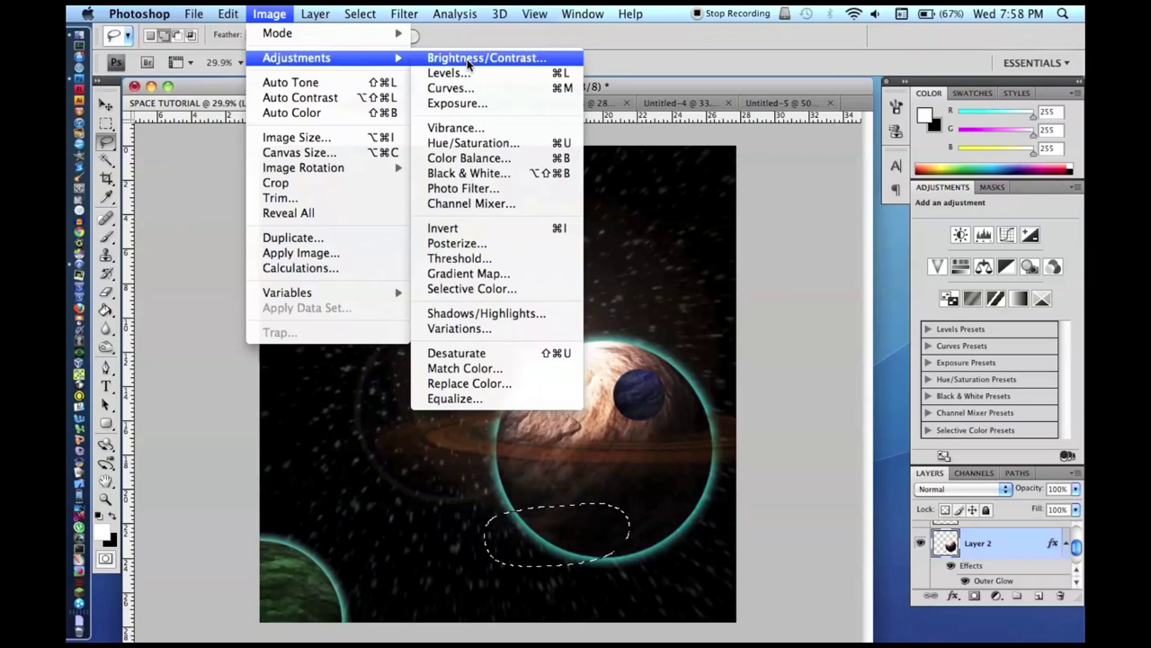
left_click(467, 58)
type("-")
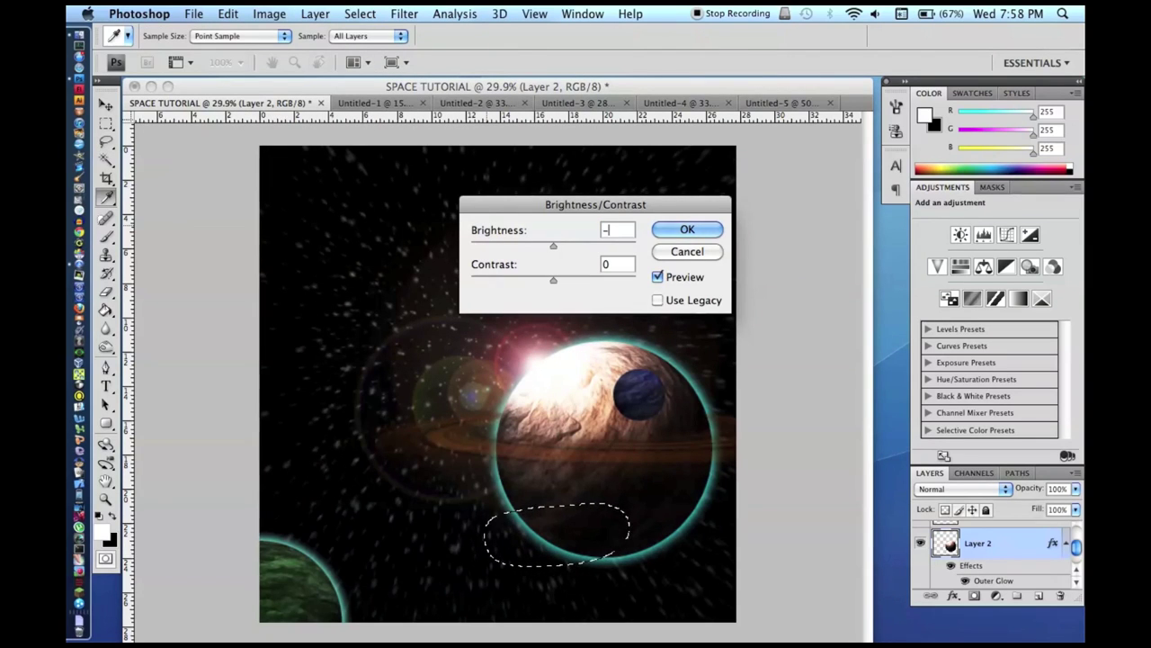
type("40")
key("Return")
key("super+d")
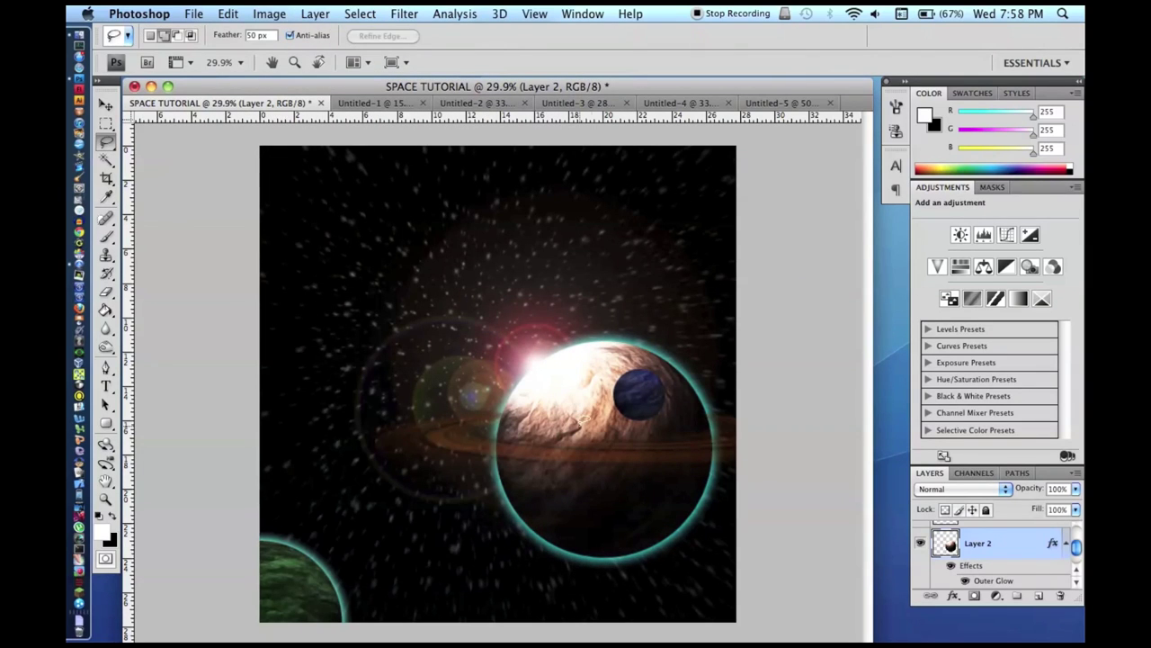
Step: Make Layer 4 the active layer, cancelling an unneeded Brightness/Contrast dialog
scroll(950, 551, "up", 1)
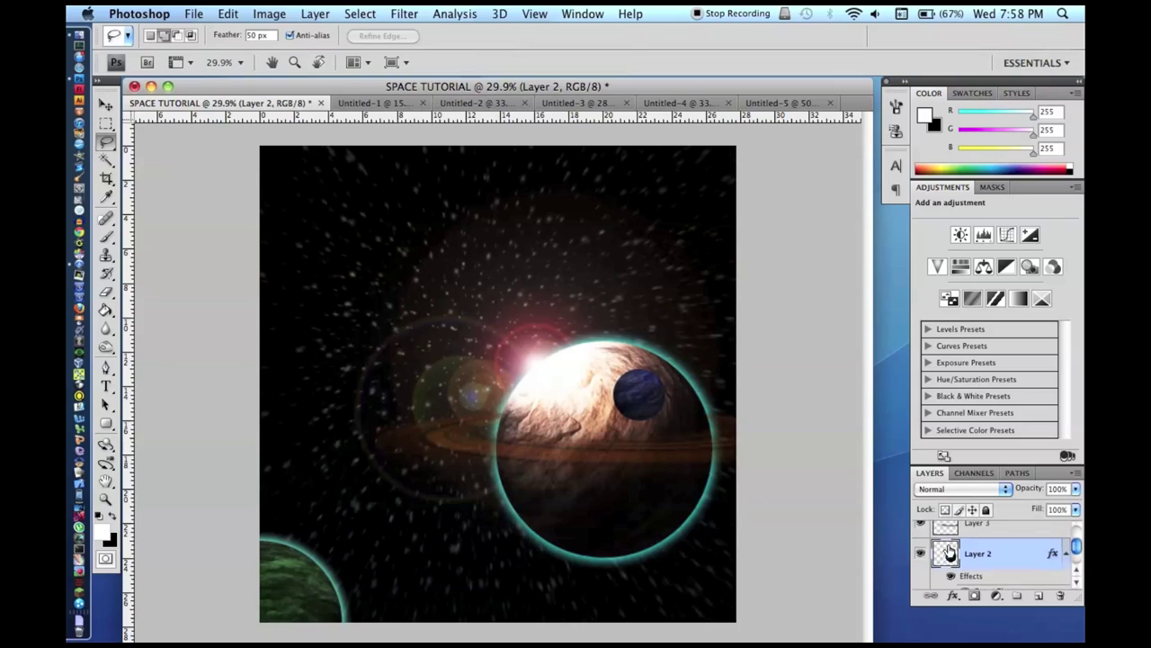
scroll(949, 551, "up", 3)
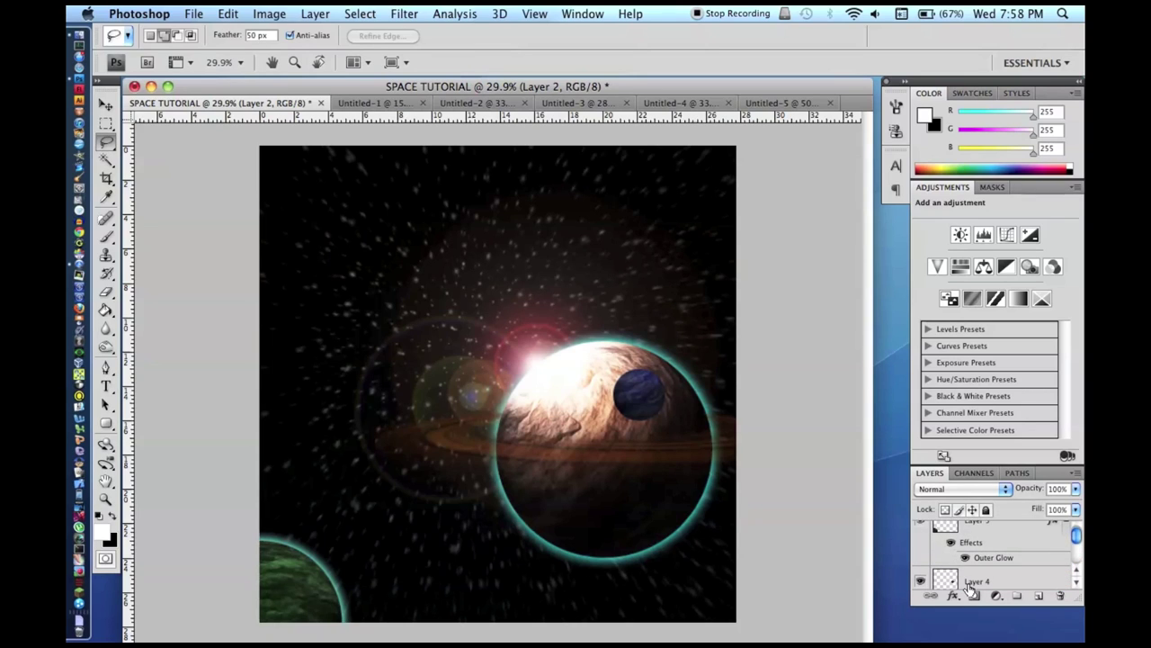
left_click(970, 585)
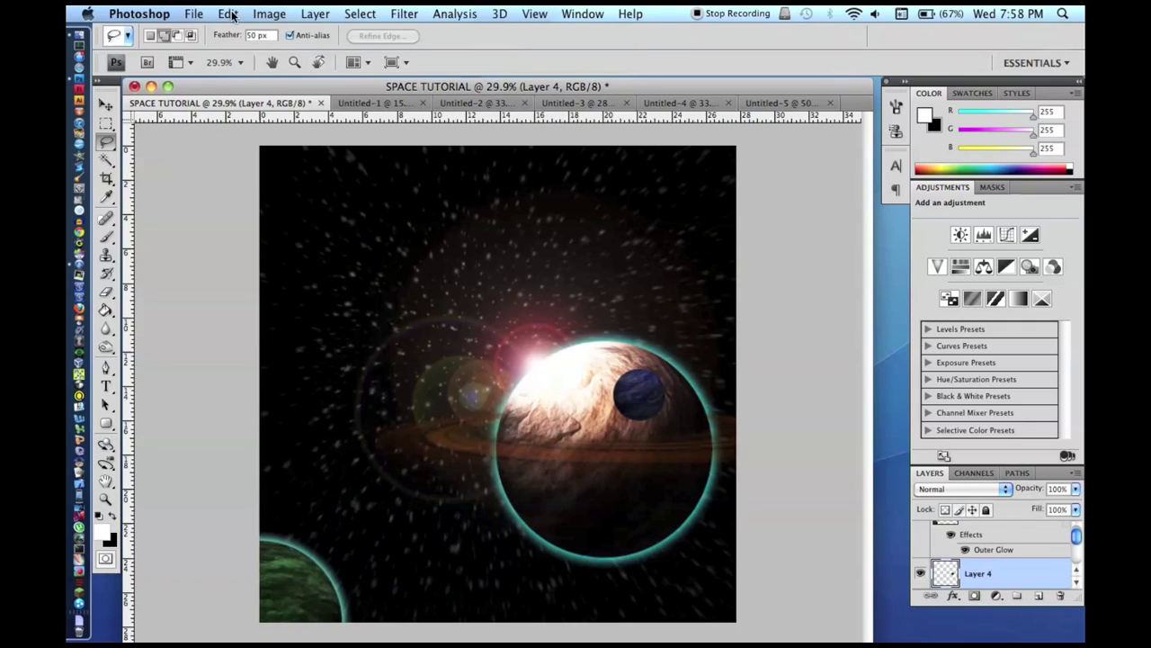
left_click(269, 13)
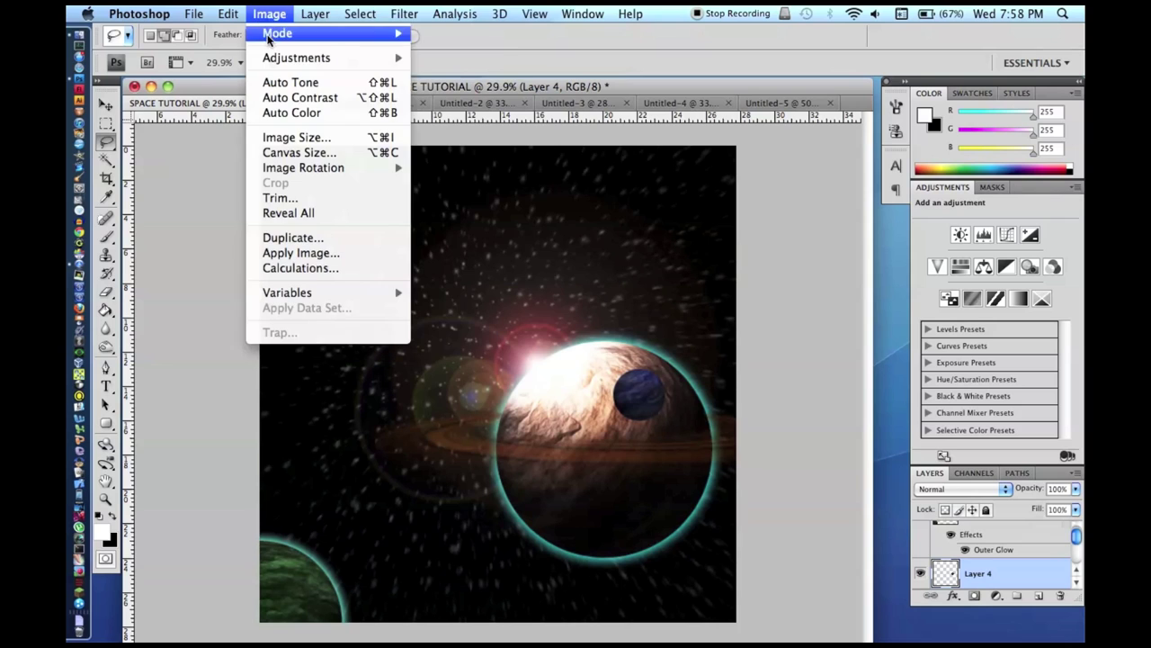
mouse_move(297, 58)
left_click(447, 59)
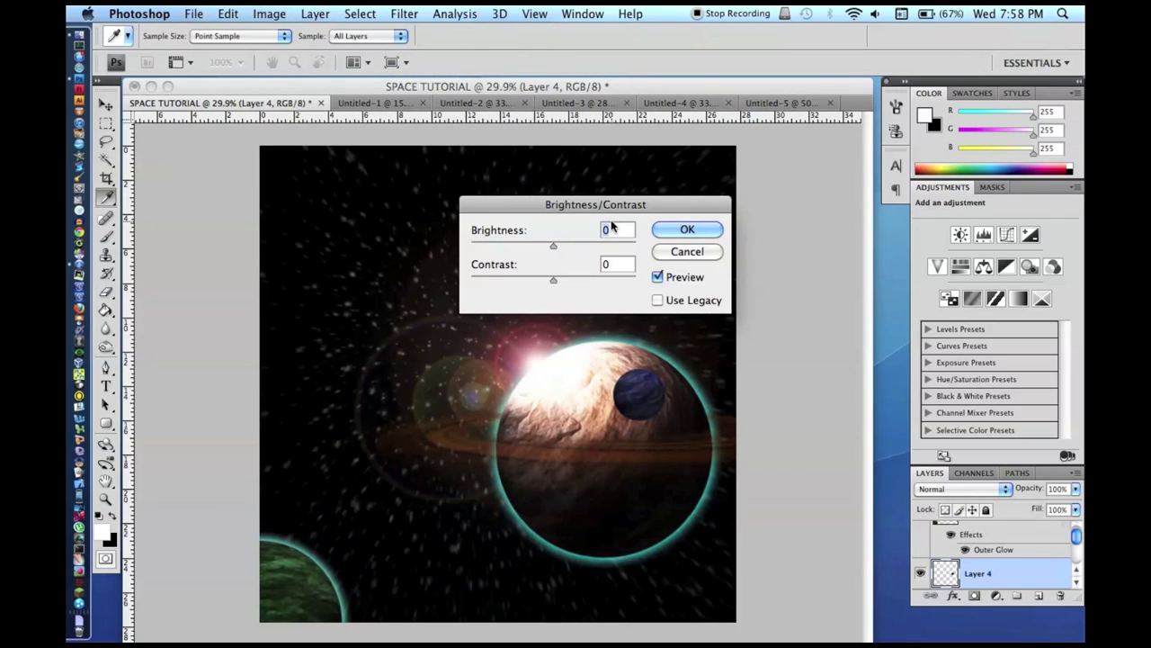
key("Escape")
key("l")
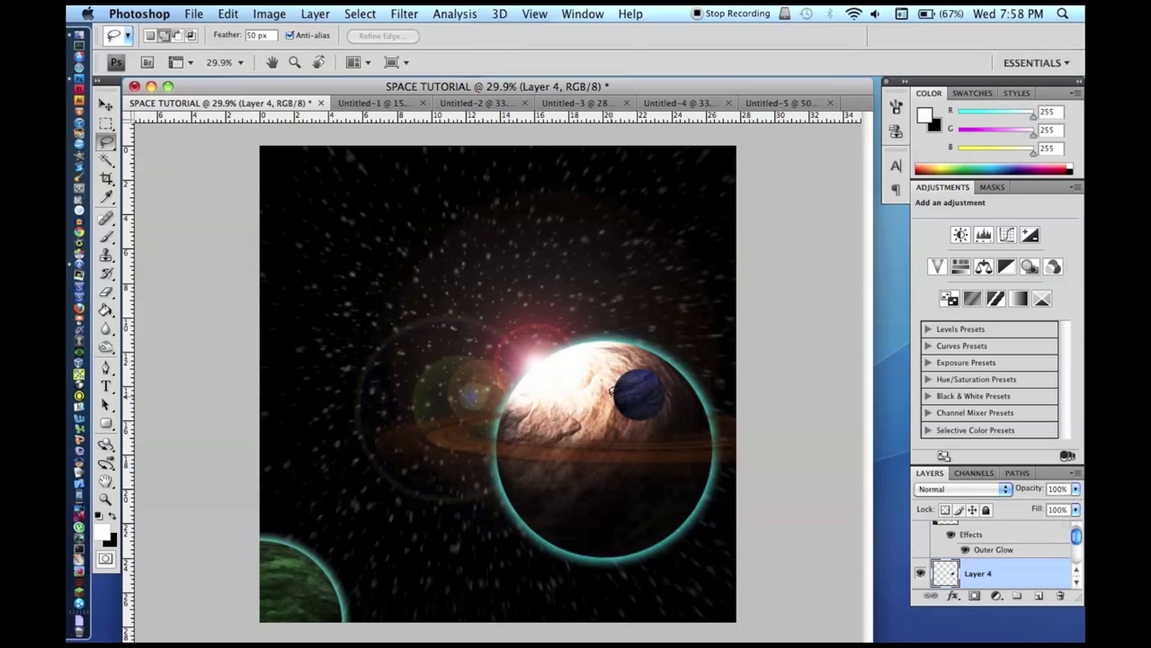
Step: Set a 20 px feather for the lasso selection around the small blue moon
left_click_drag(630, 371, 616, 392)
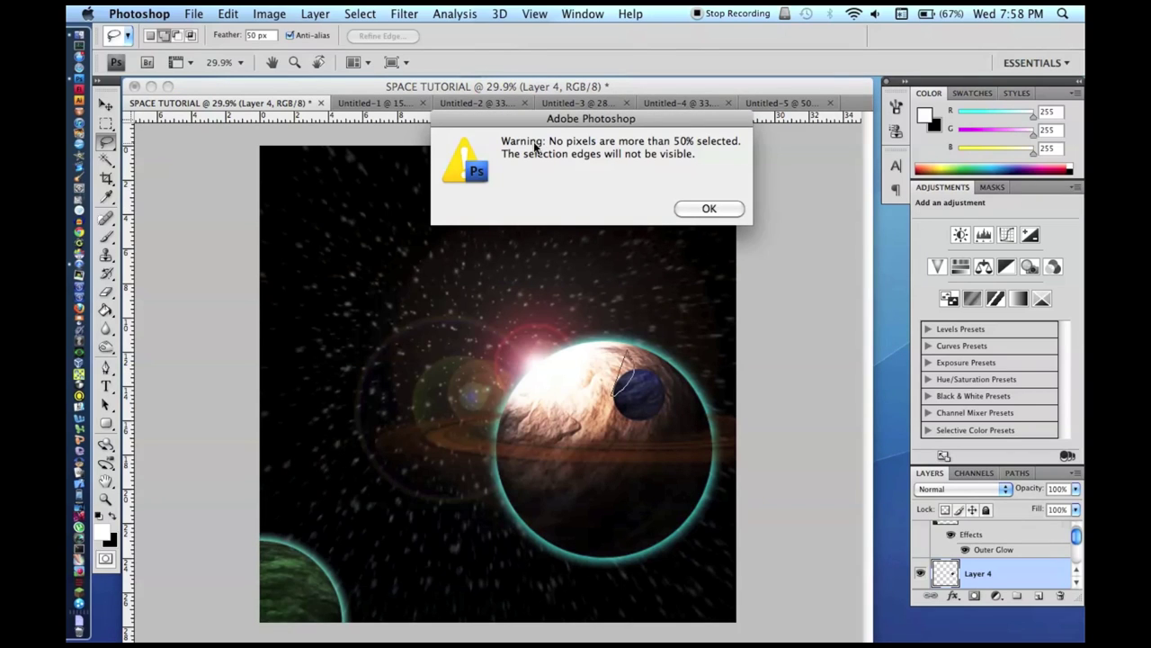
key("Return")
double_click(256, 36)
type("0")
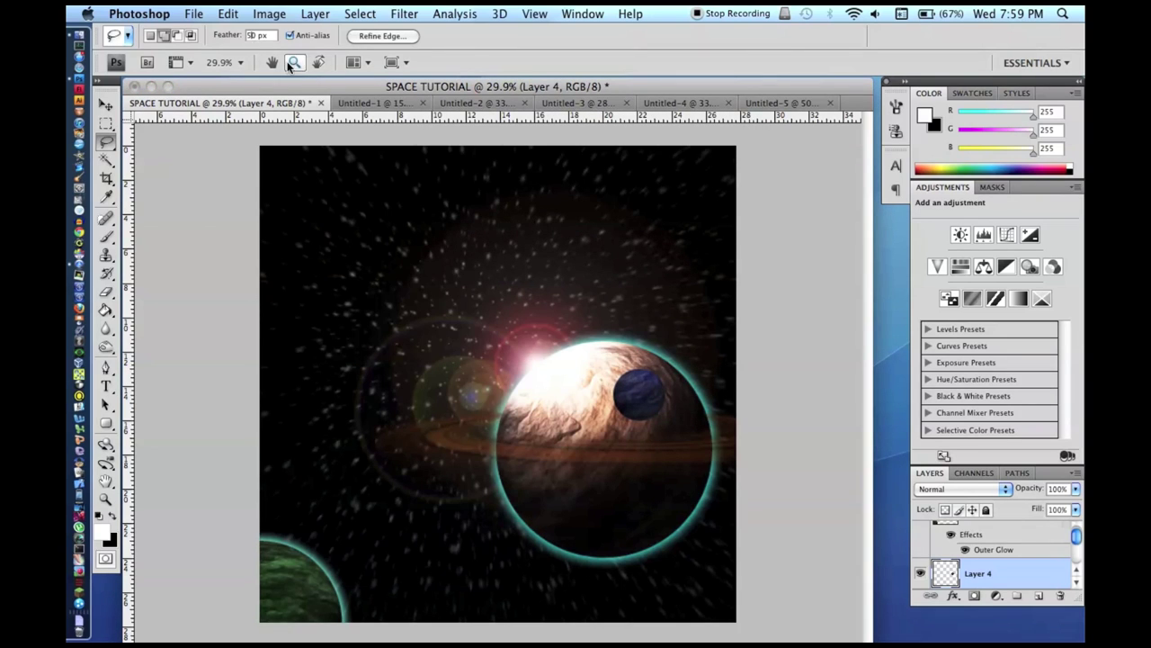
key("BackSpace")
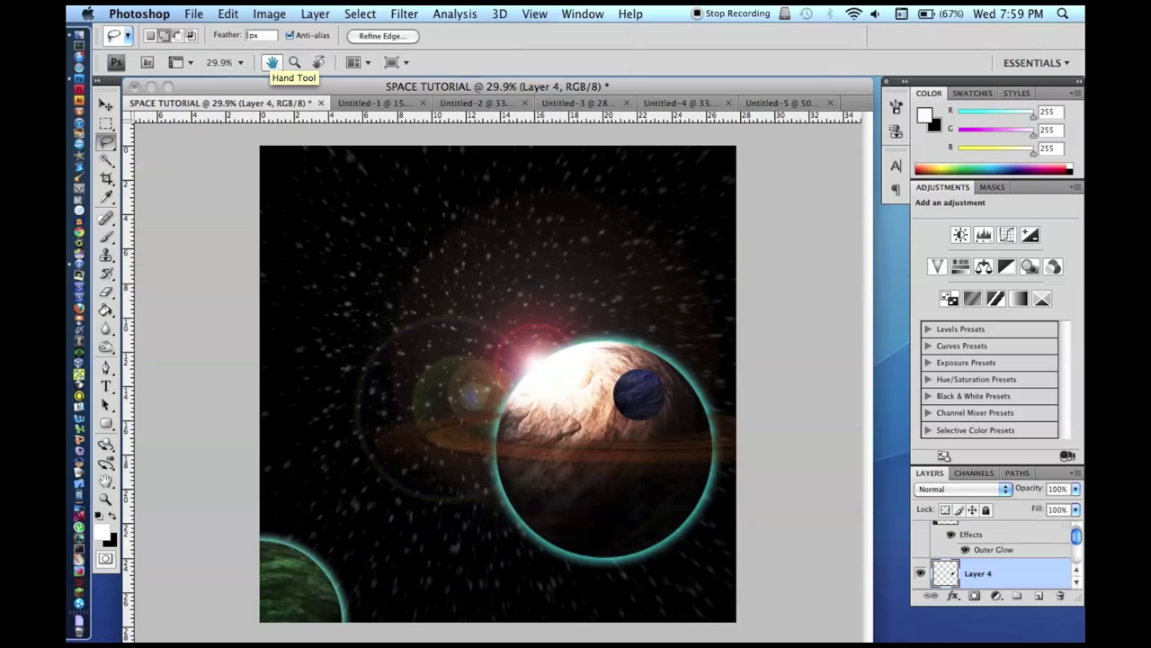
key("Return")
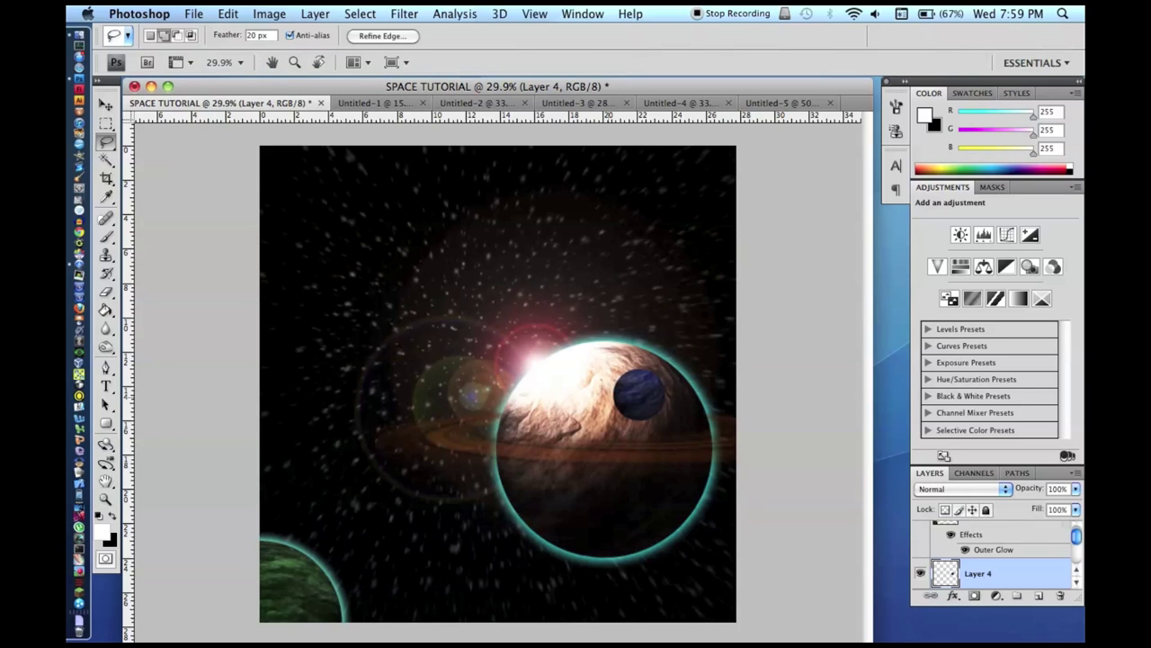
Step: Brighten the blue moon by +15, then restore its selection
left_click(279, 13)
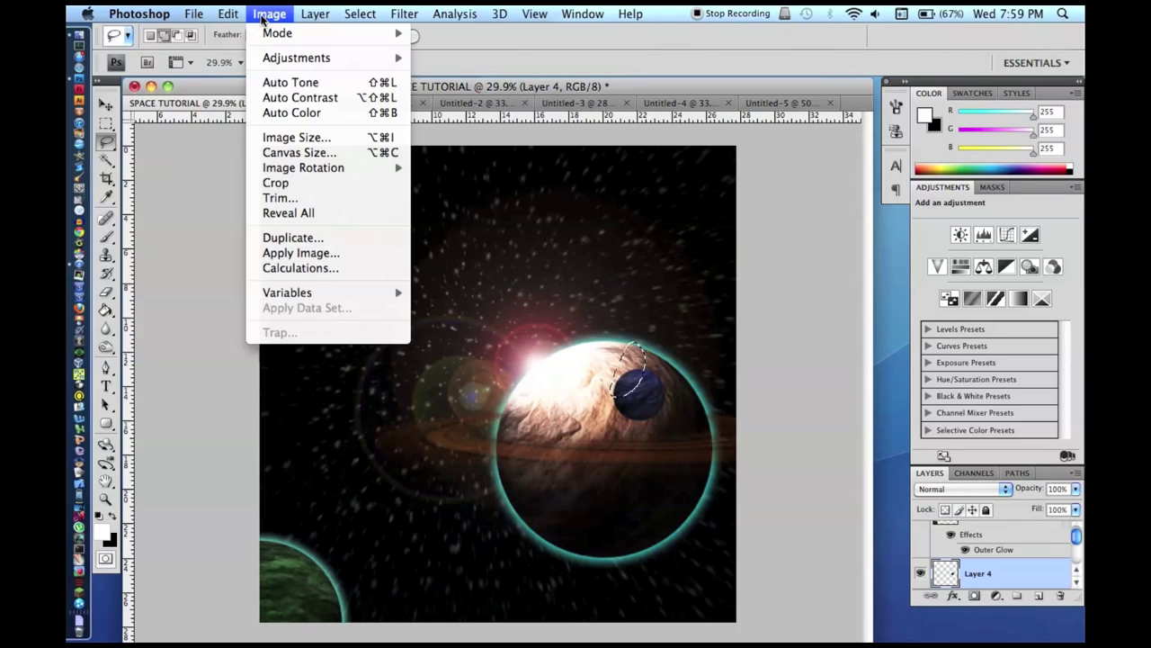
mouse_move(297, 58)
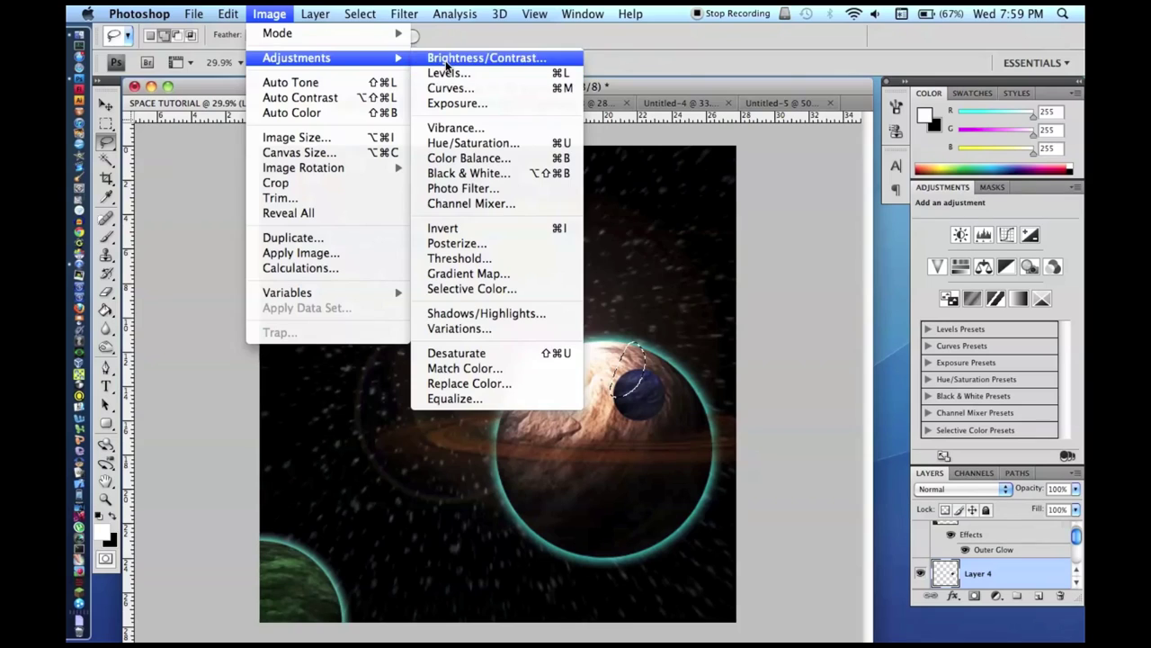
left_click(477, 57)
type("15")
key("Return")
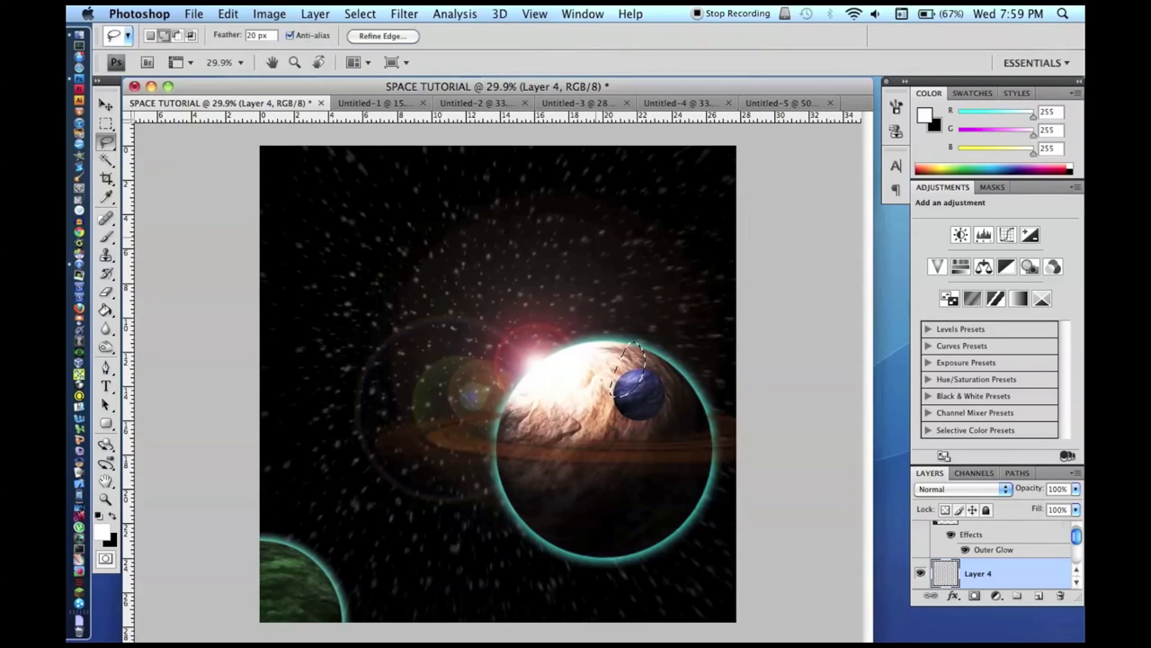
key("super+d")
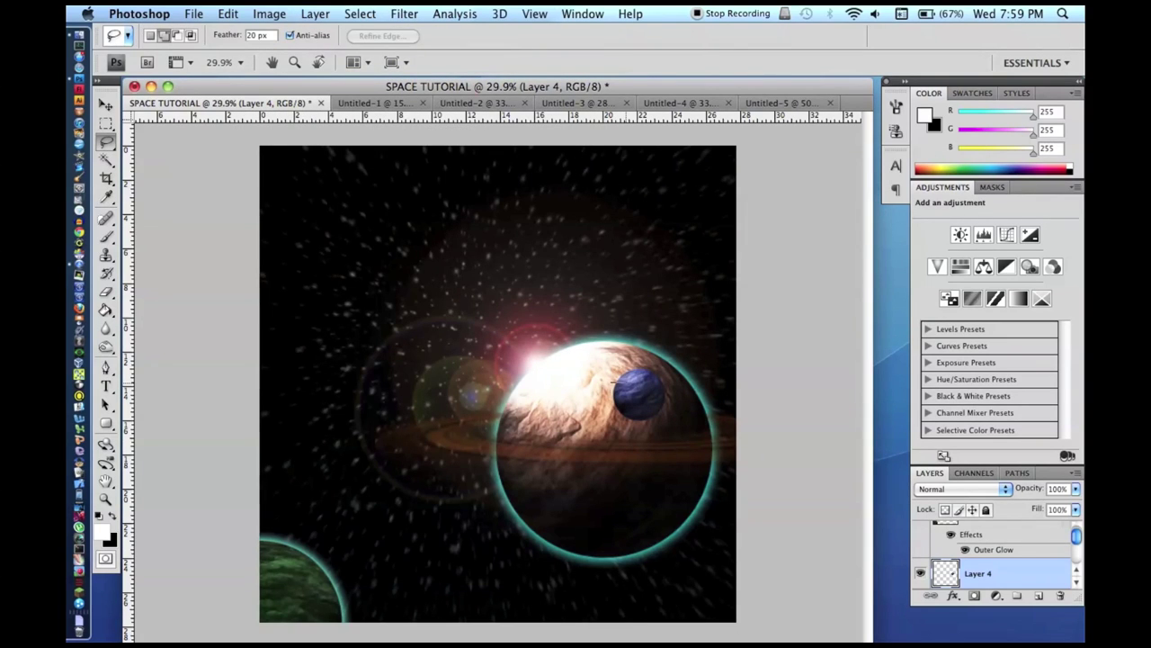
key("super+z")
Step: Apply a second +15 Brightness to the blue moon and deselect
left_click(269, 14)
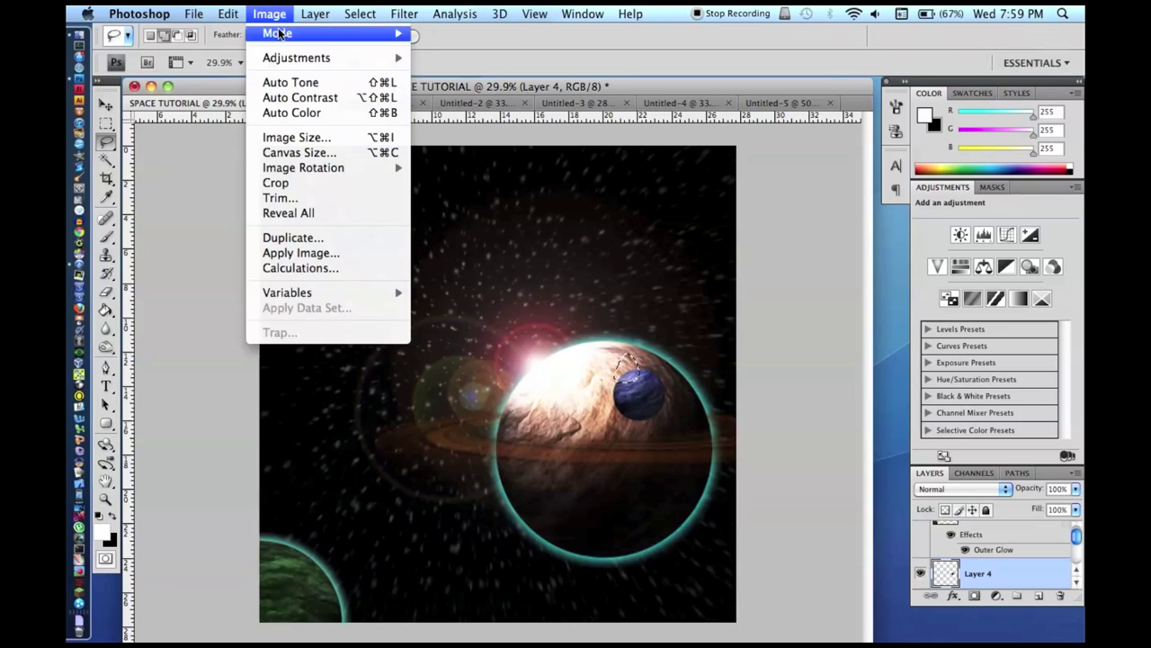
mouse_move(300, 56)
left_click(480, 56)
type("15")
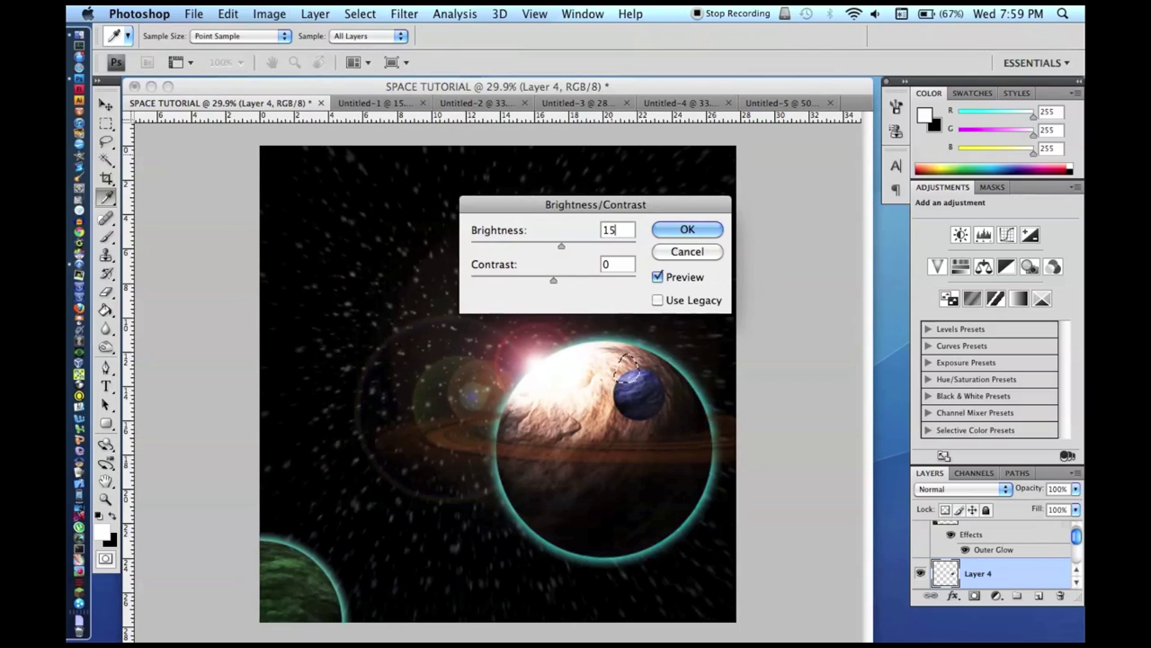
key("Return")
key("super+d")
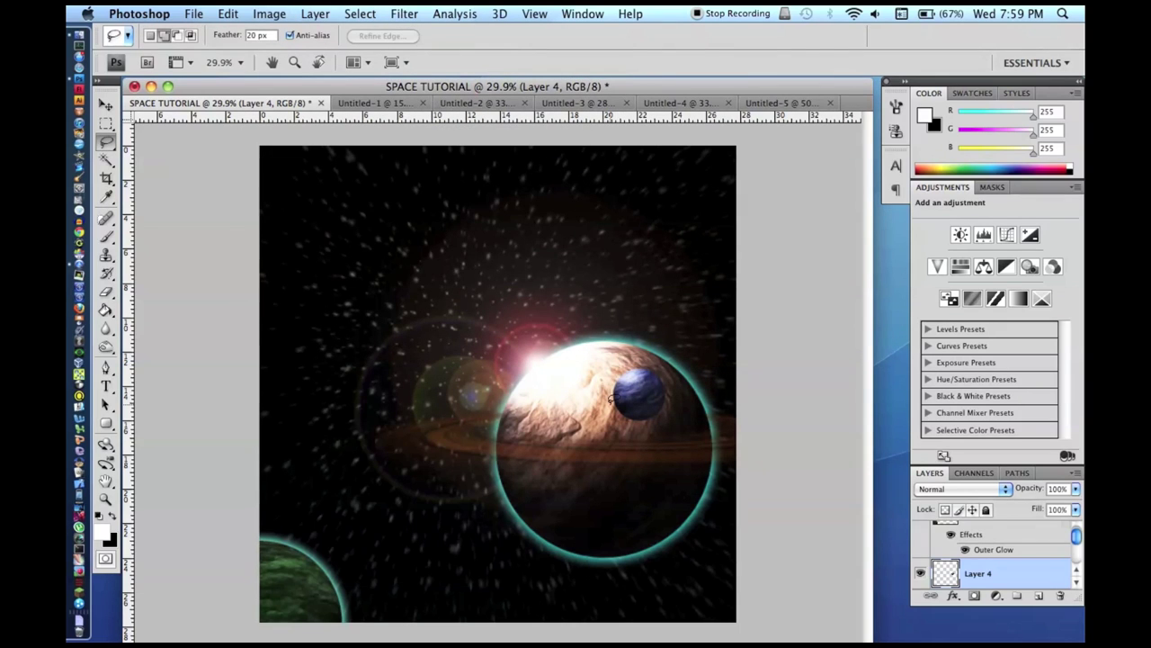
Step: Strongly brighten an outlined edge of the blue moon with Brightness 118
mouse_move(611, 399)
left_mouse_down()
mouse_move(650, 387)
mouse_move(609, 342)
left_mouse_up()
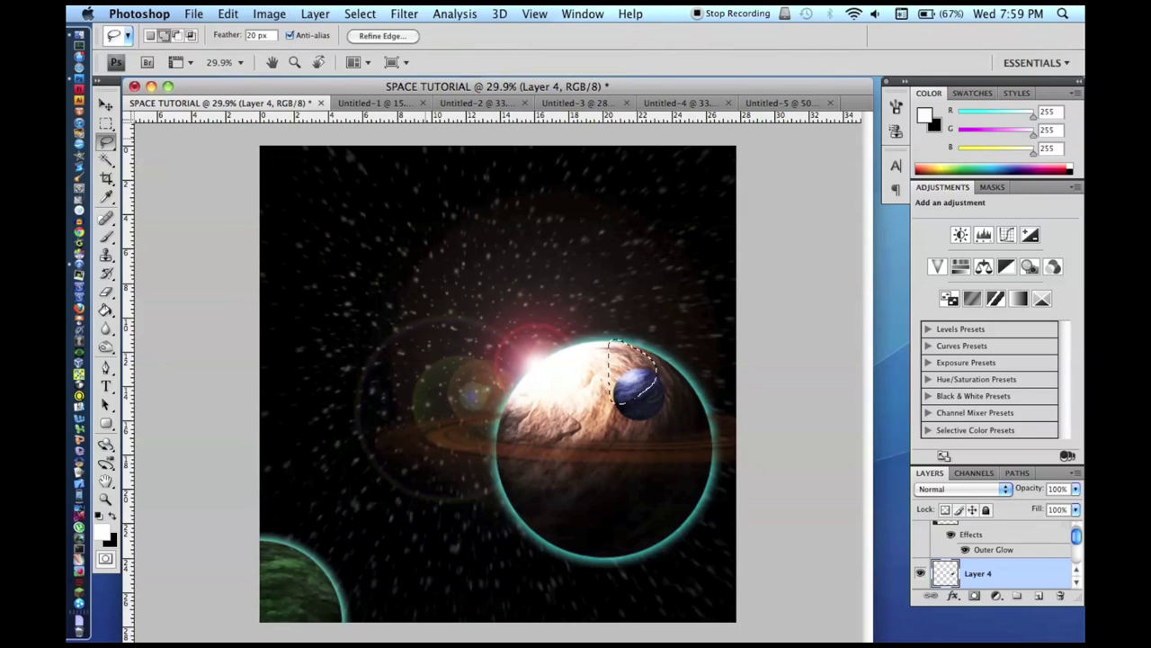
left_click(269, 13)
mouse_move(333, 58)
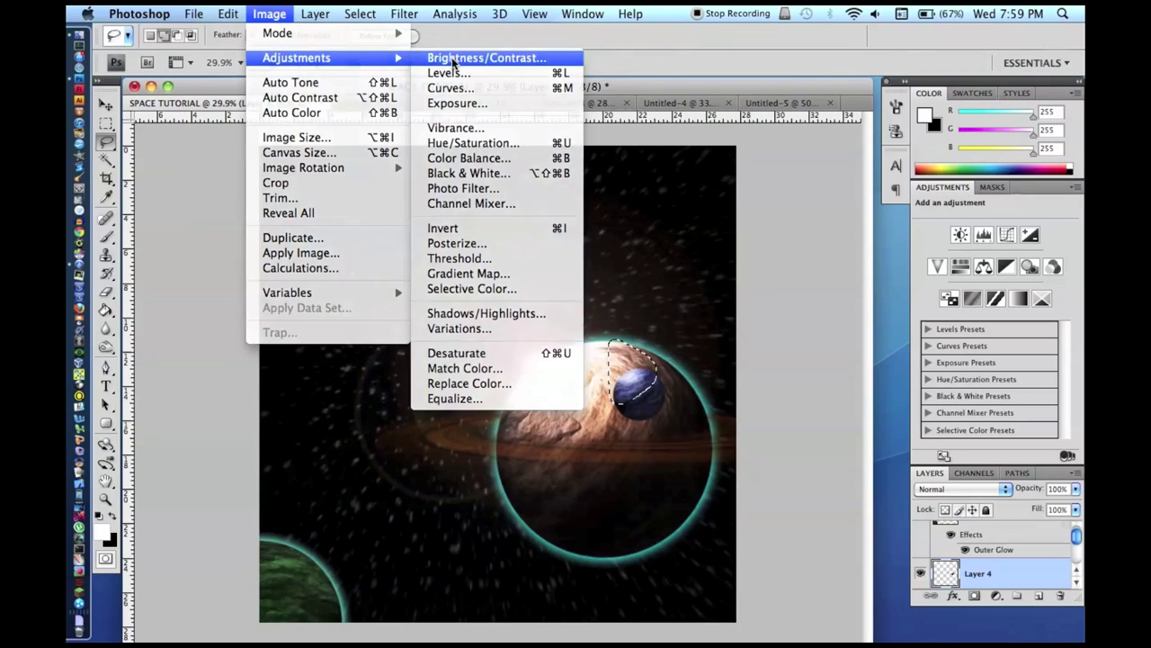
left_click(486, 58)
type("118")
key("Return")
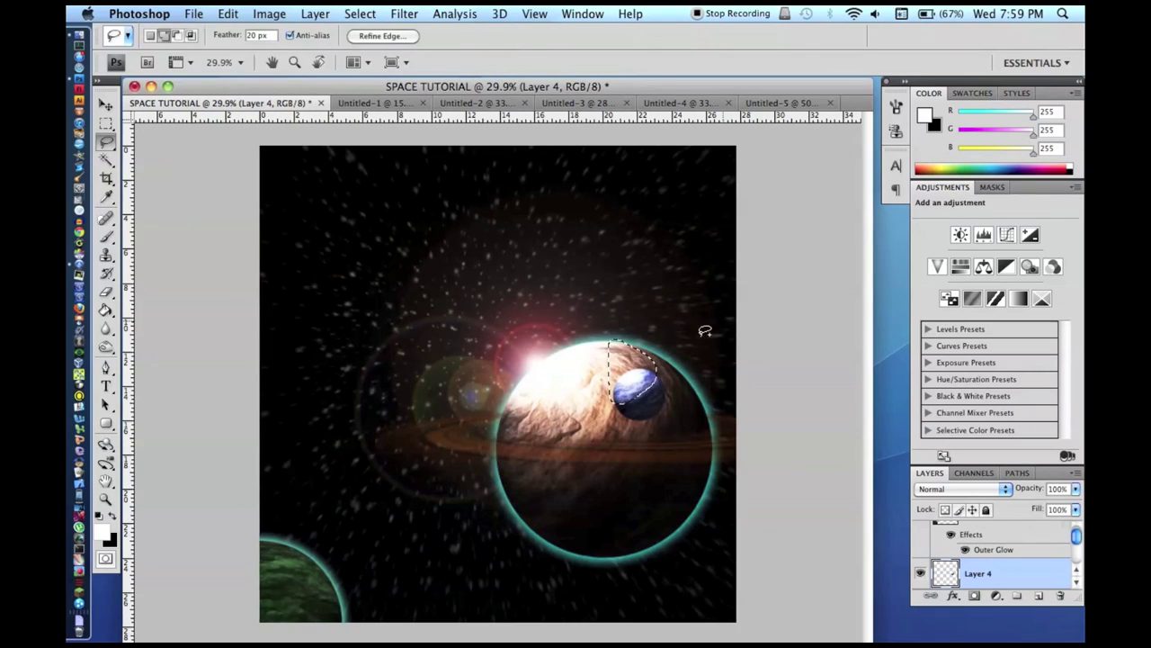
key("super+d")
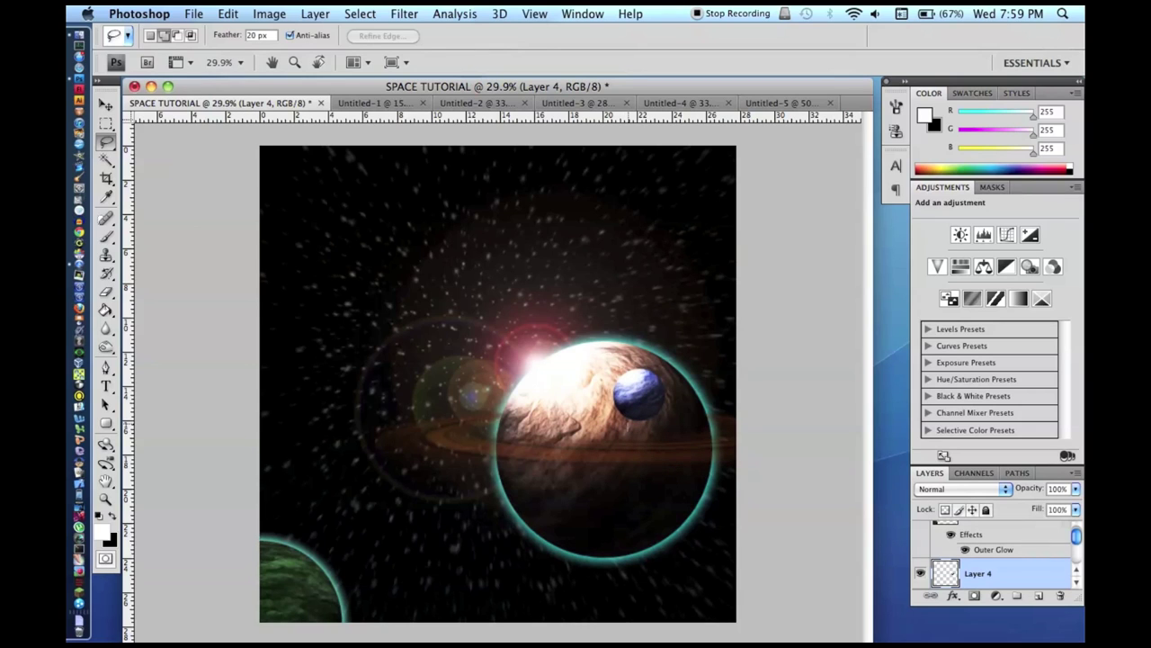
Step: Darken the blue moon's lower-right side with Brightness -150
mouse_move(631, 414)
left_mouse_down()
mouse_move(678, 387)
mouse_move(683, 419)
left_mouse_up()
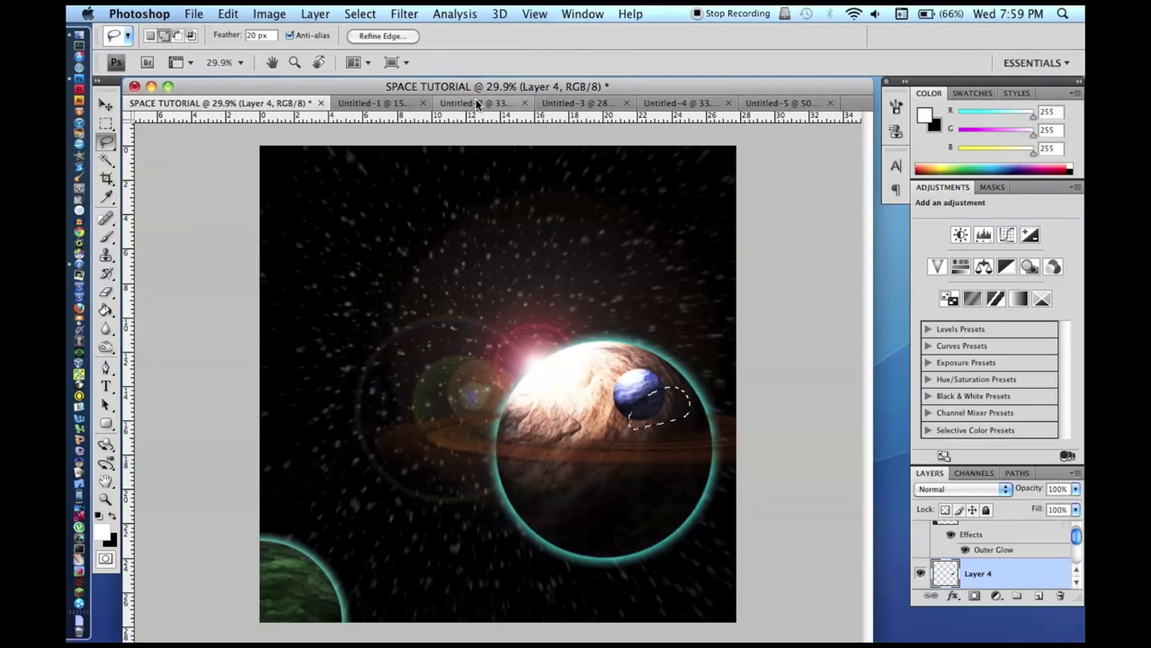
left_click(269, 14)
mouse_move(360, 58)
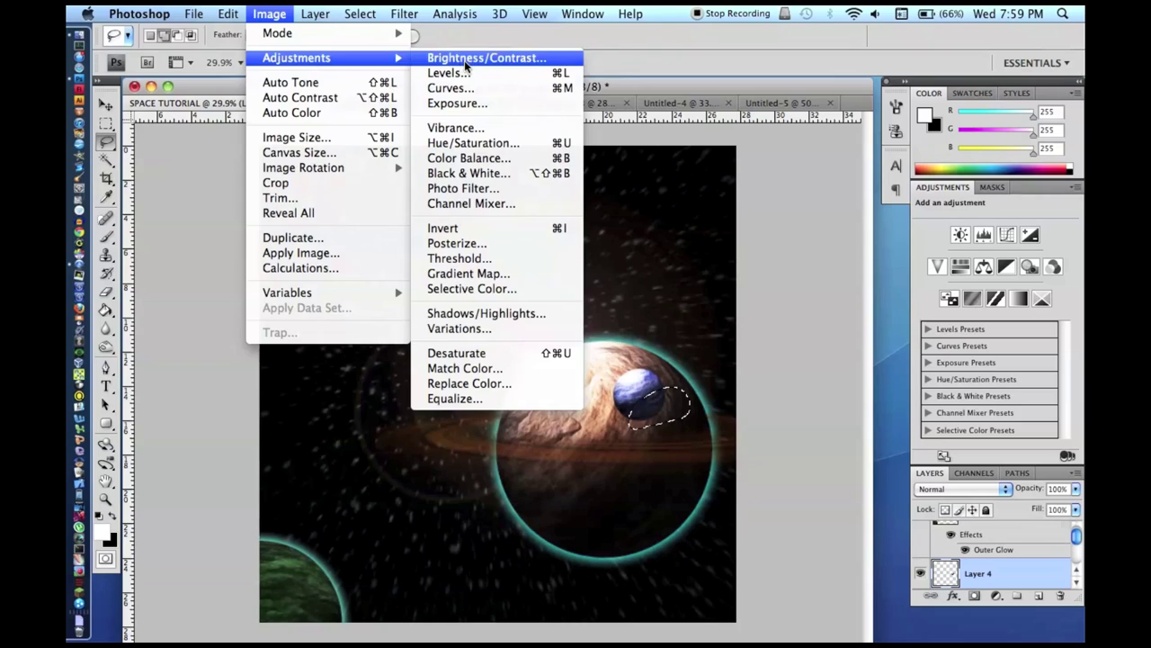
left_click(466, 57)
type("-150")
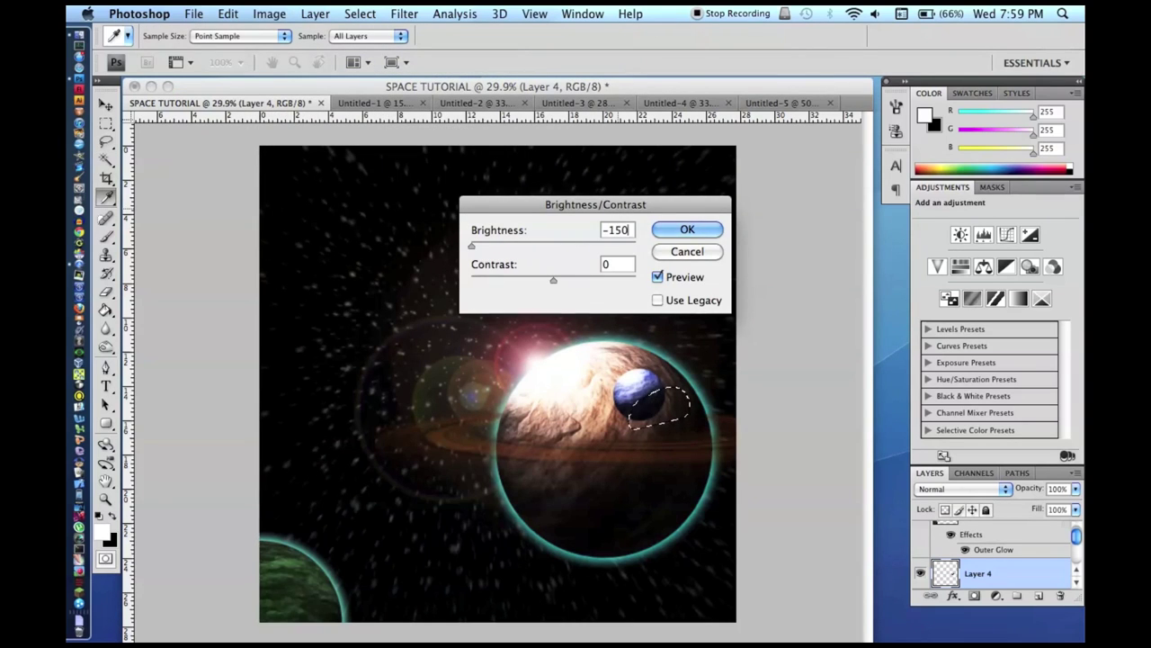
key("Return")
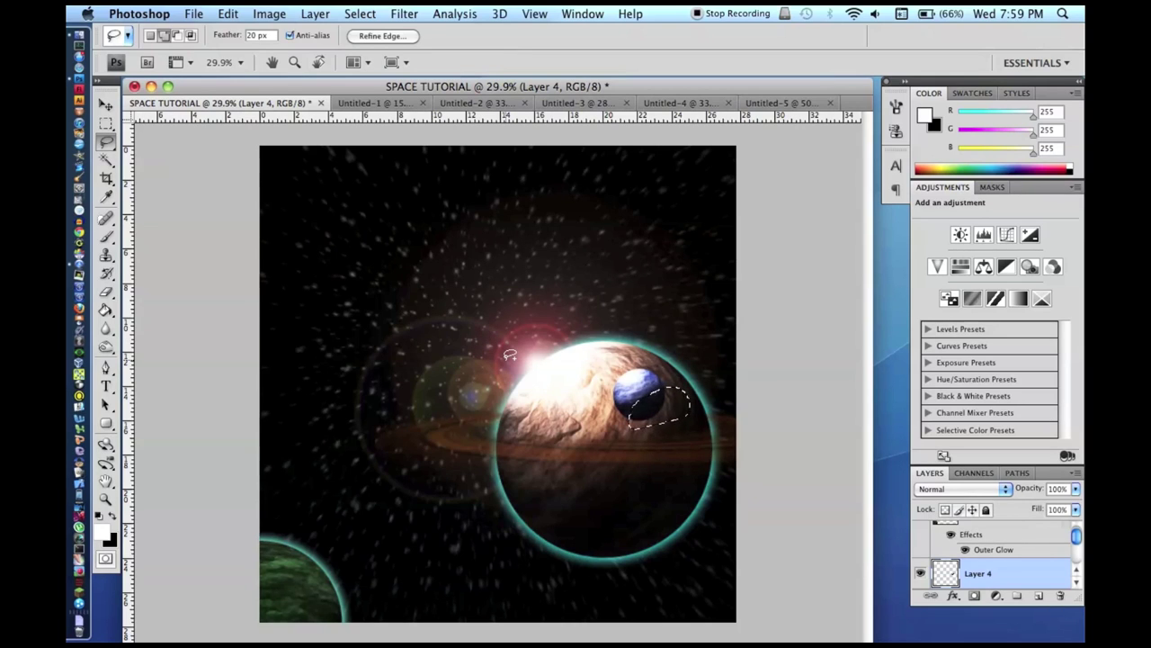
left_click(595, 103)
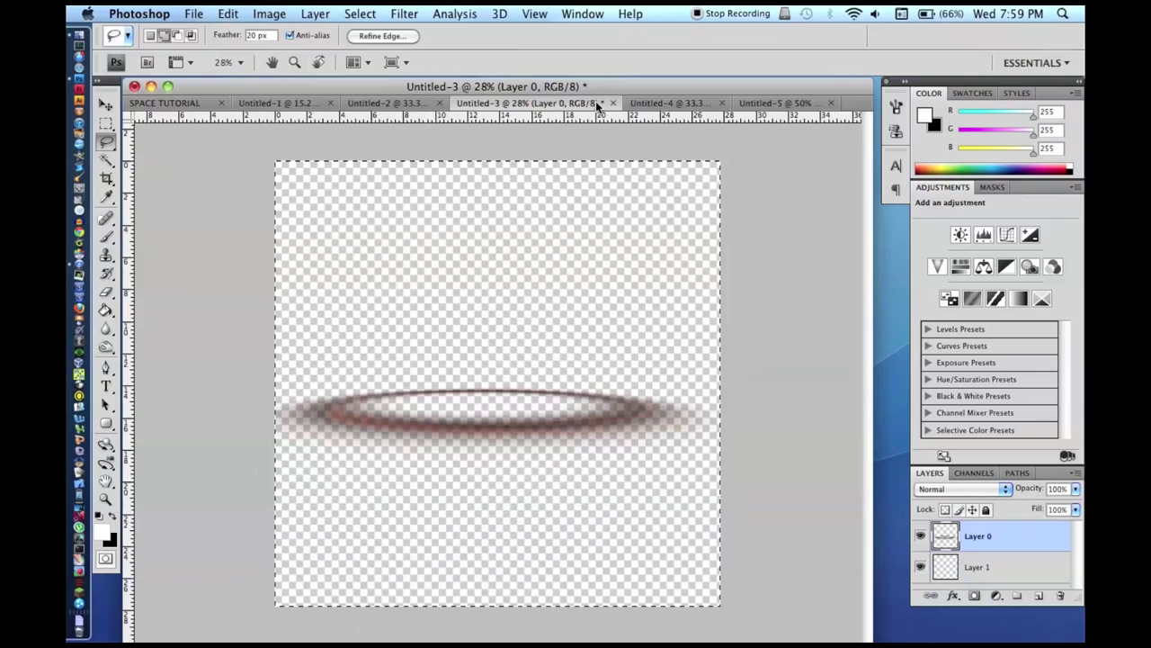
Step: Look through the Untitled-1 and Untitled-2 documents and clear Untitled-2's canvas selection
left_click(377, 104)
left_click(301, 105)
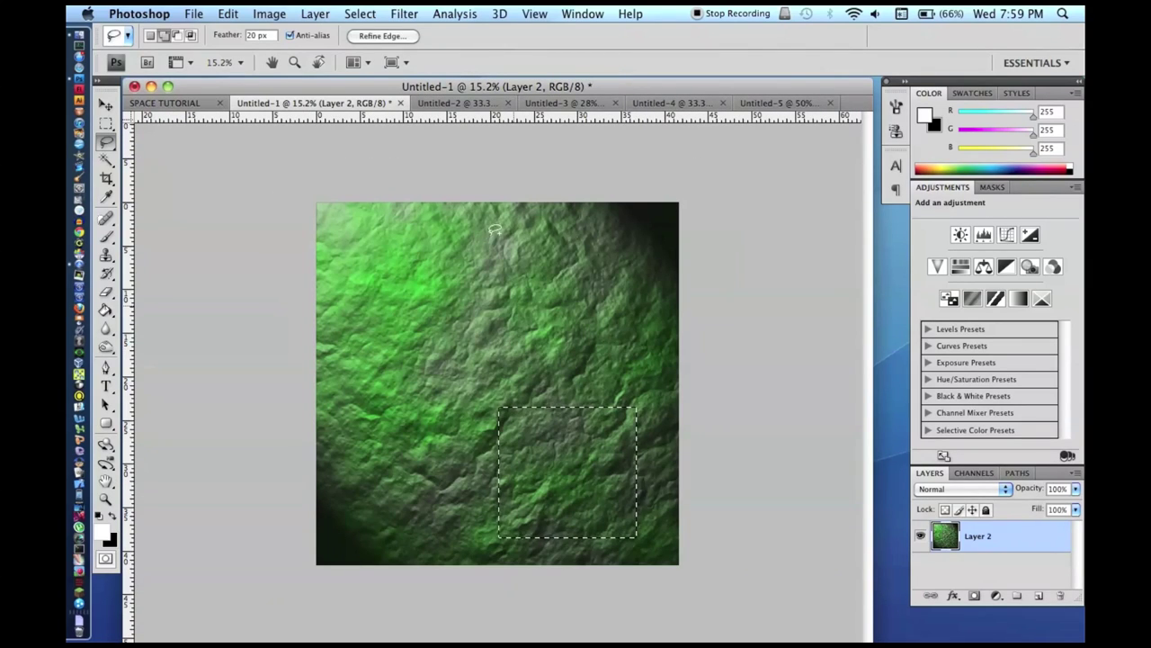
left_click(436, 104)
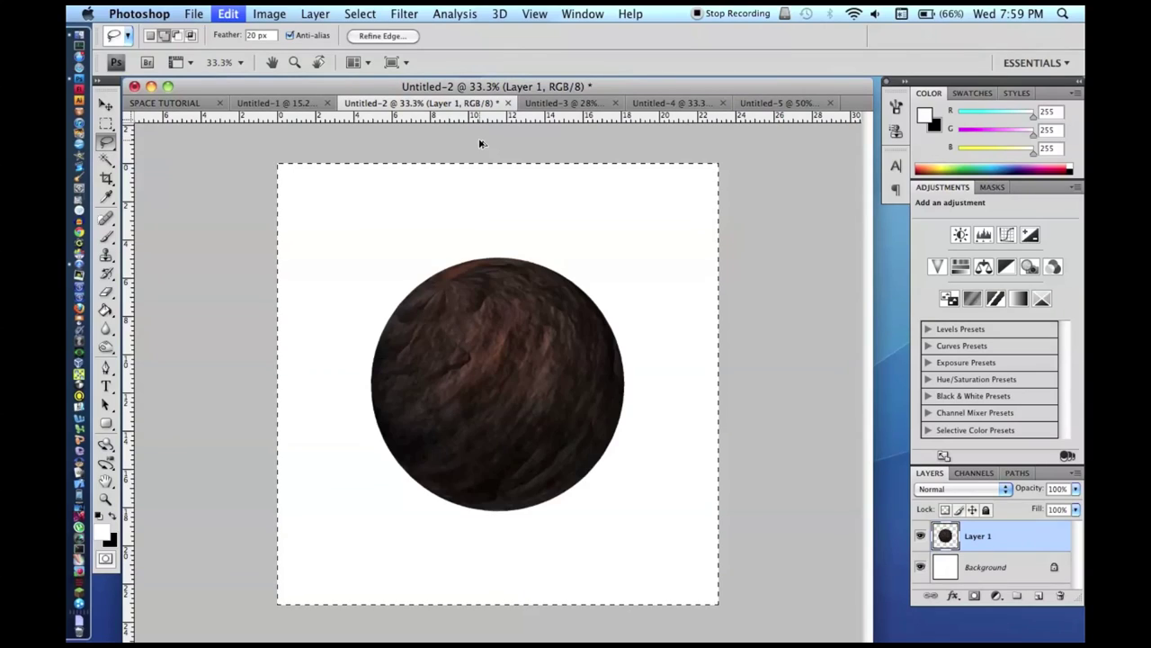
key("super+z")
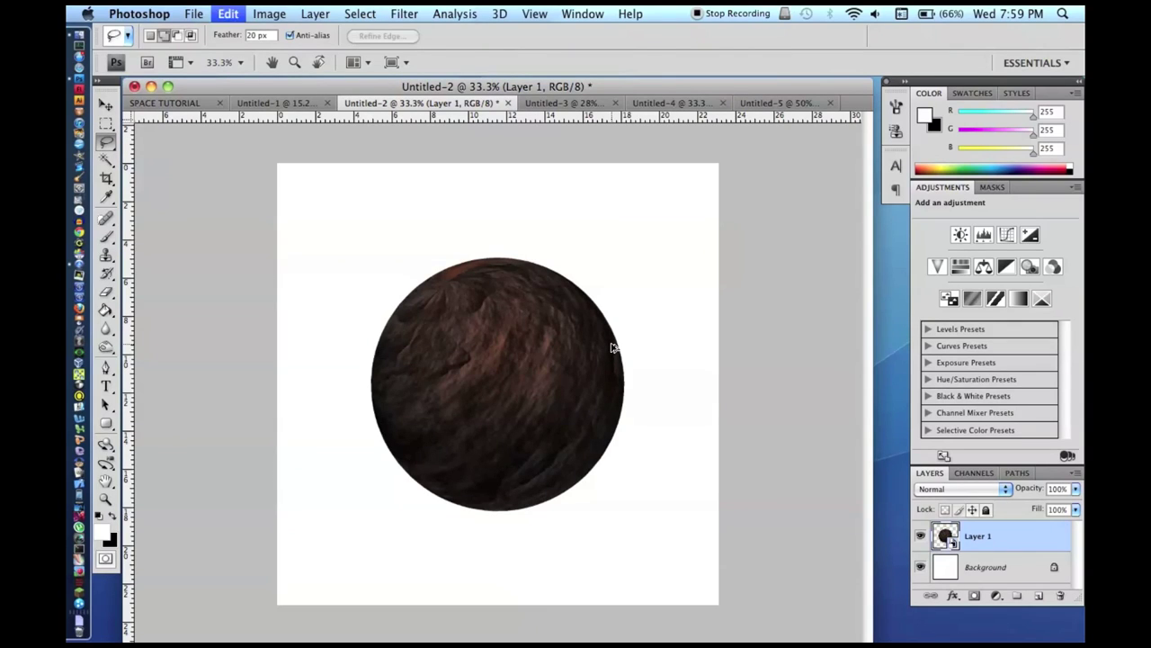
Step: Rotate the Untitled-2 sphere slightly right, then return to SPACE TUTORIAL on Layer 5
left_click(104, 444)
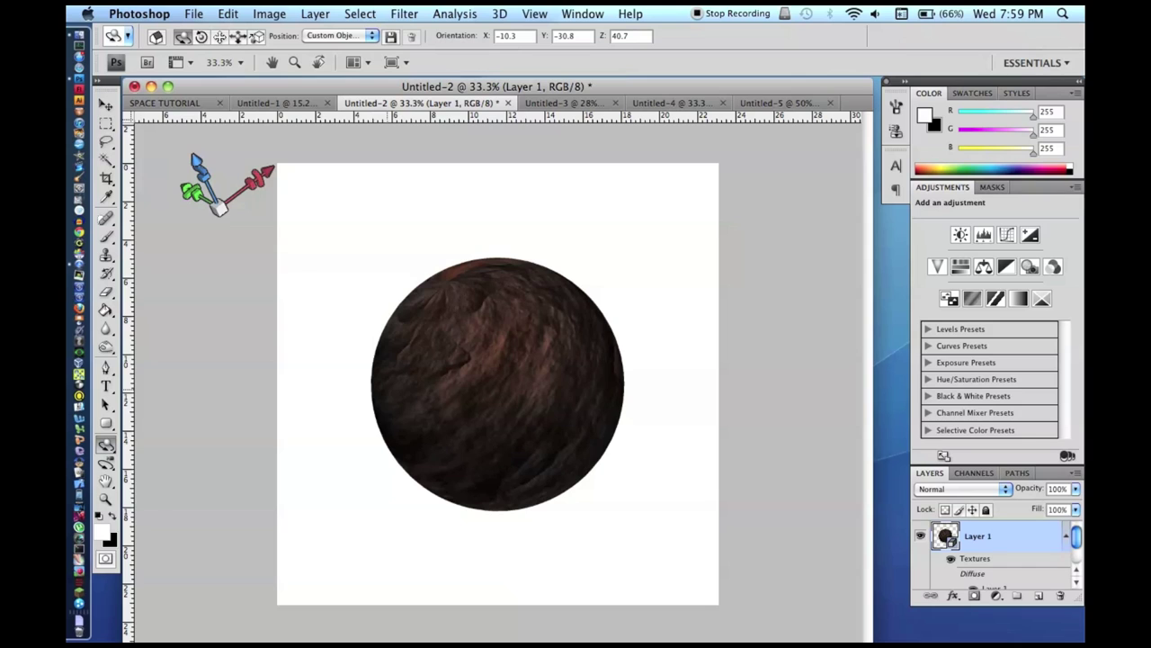
left_click_drag(458, 356, 477, 358)
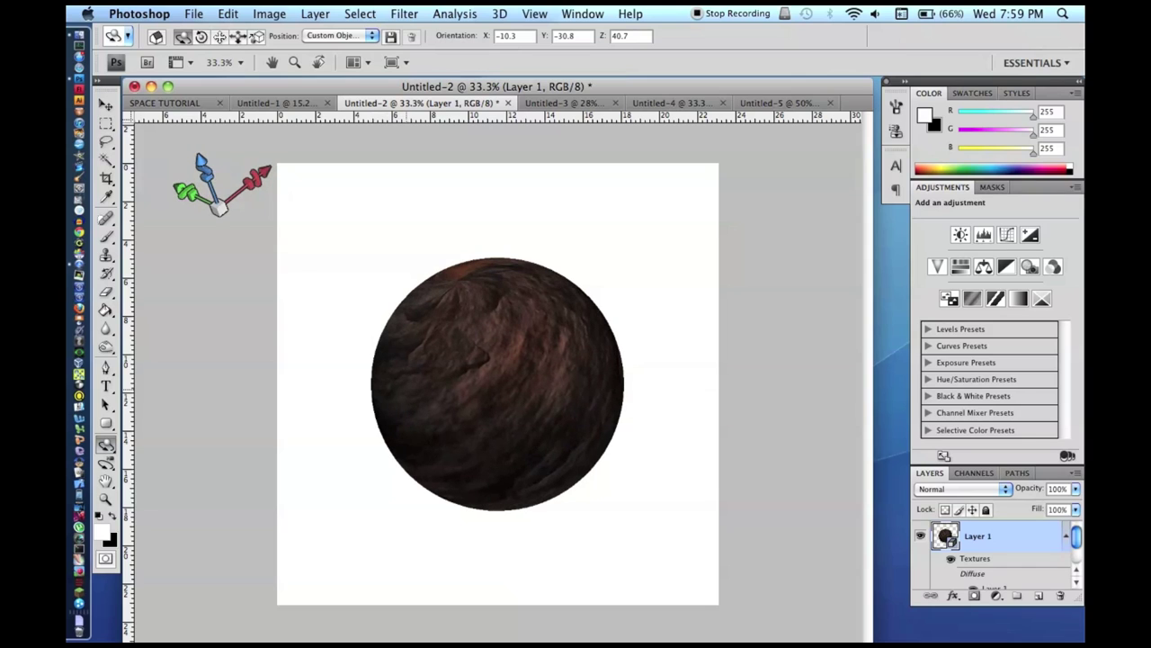
left_click(204, 102)
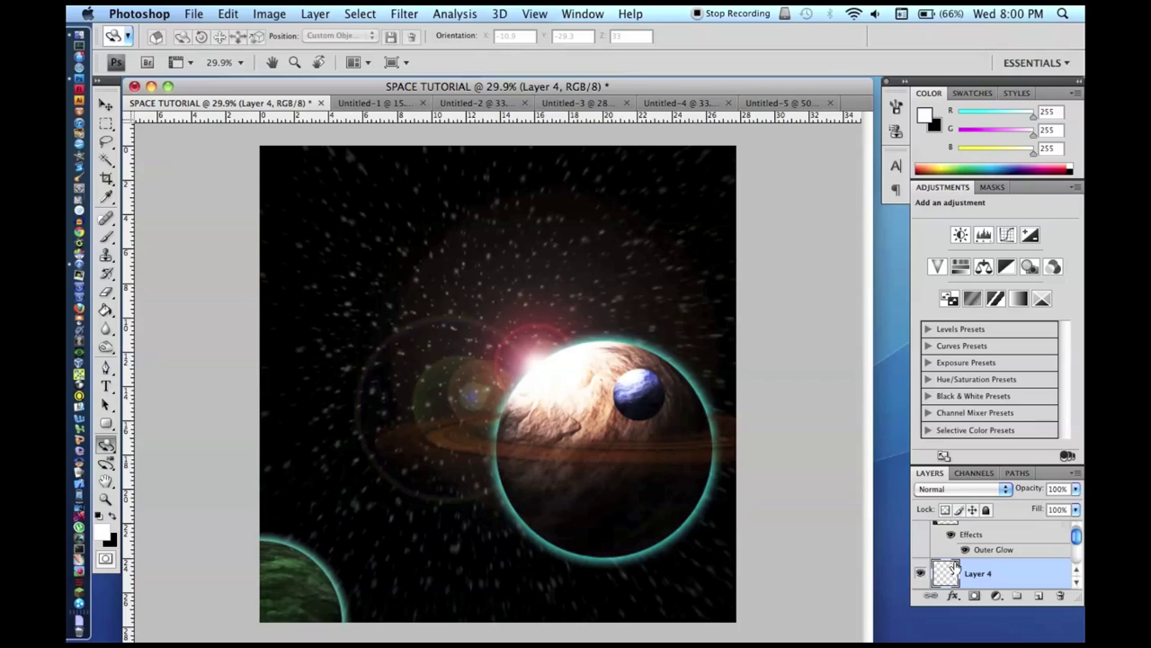
key("alt+bracketright")
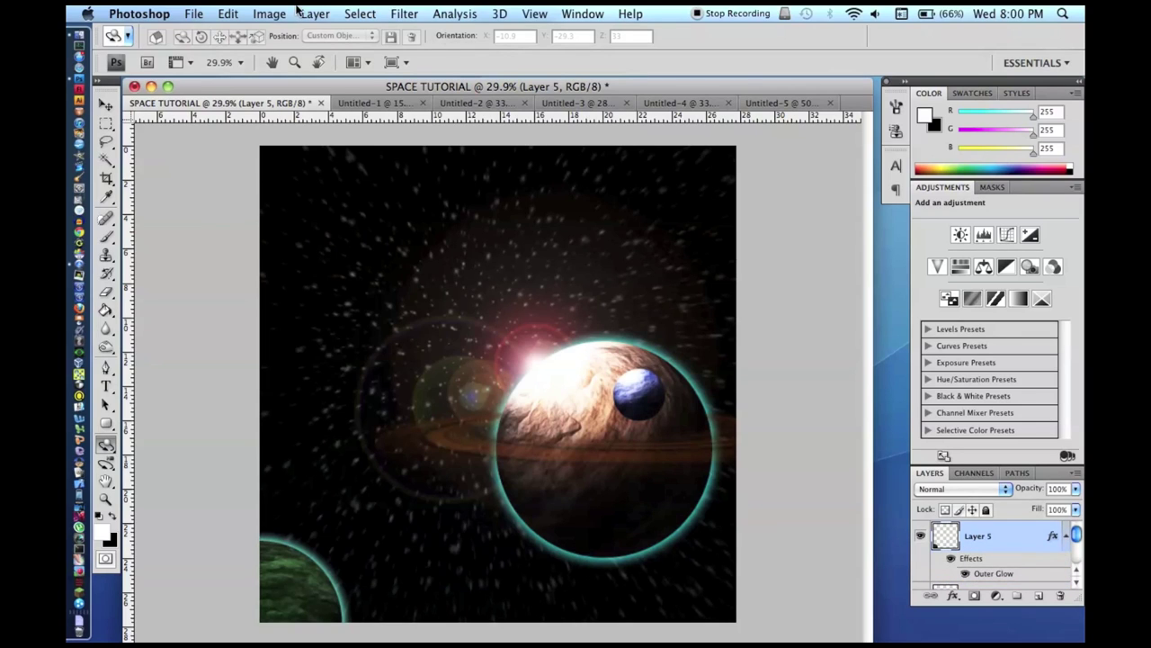
Step: Lasso the green planet's edge and brighten it by +10
left_click(108, 142)
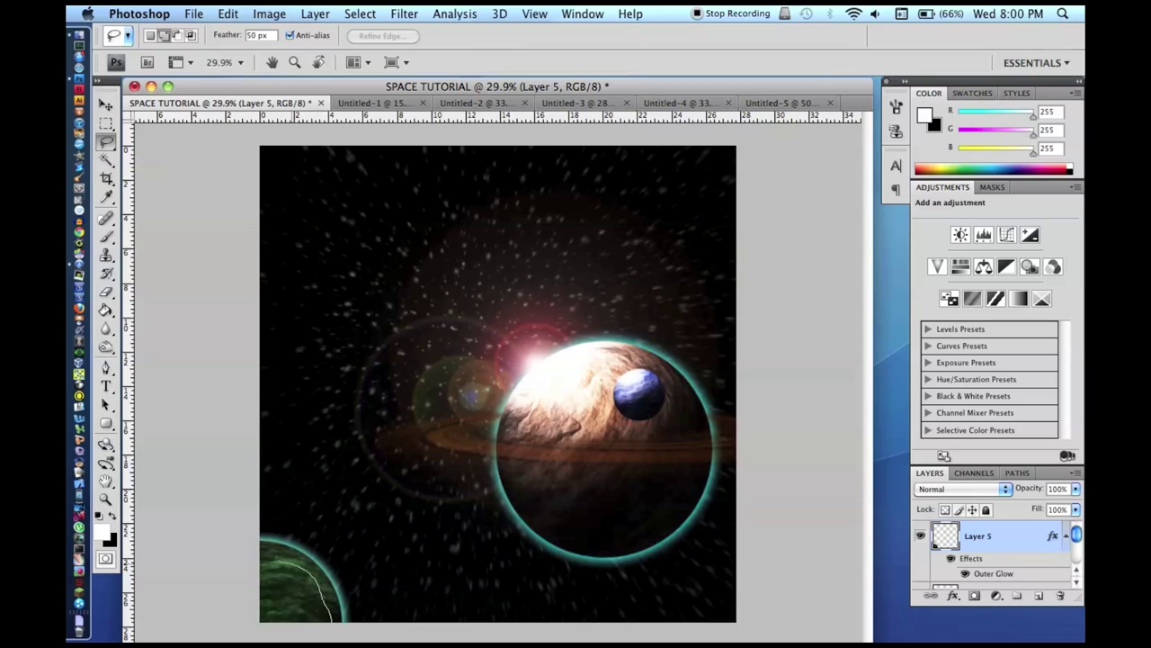
left_click_drag(427, 622, 423, 622)
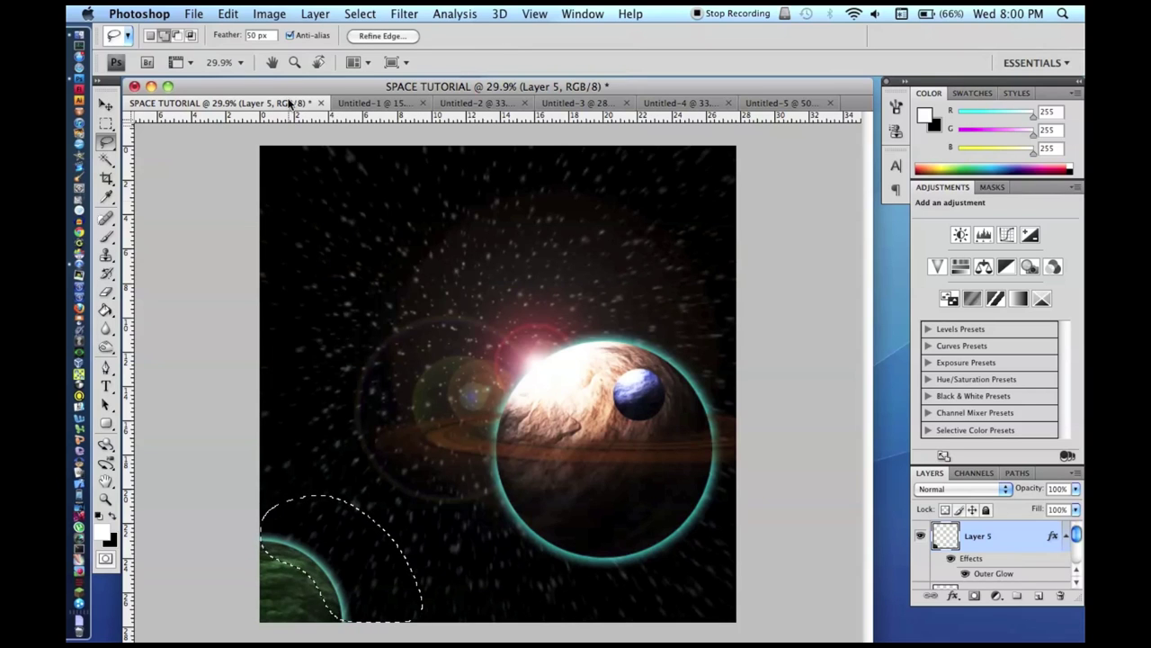
left_click(270, 14)
mouse_move(324, 57)
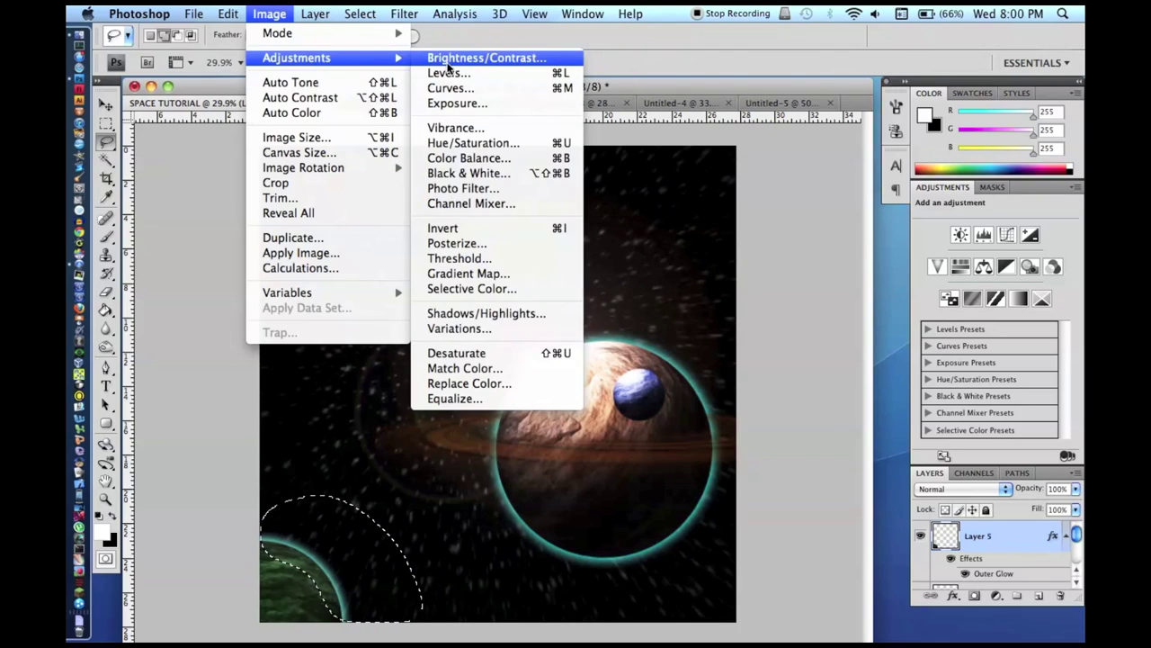
left_click(490, 56)
left_click_drag(554, 246, 559, 245)
left_click(687, 230)
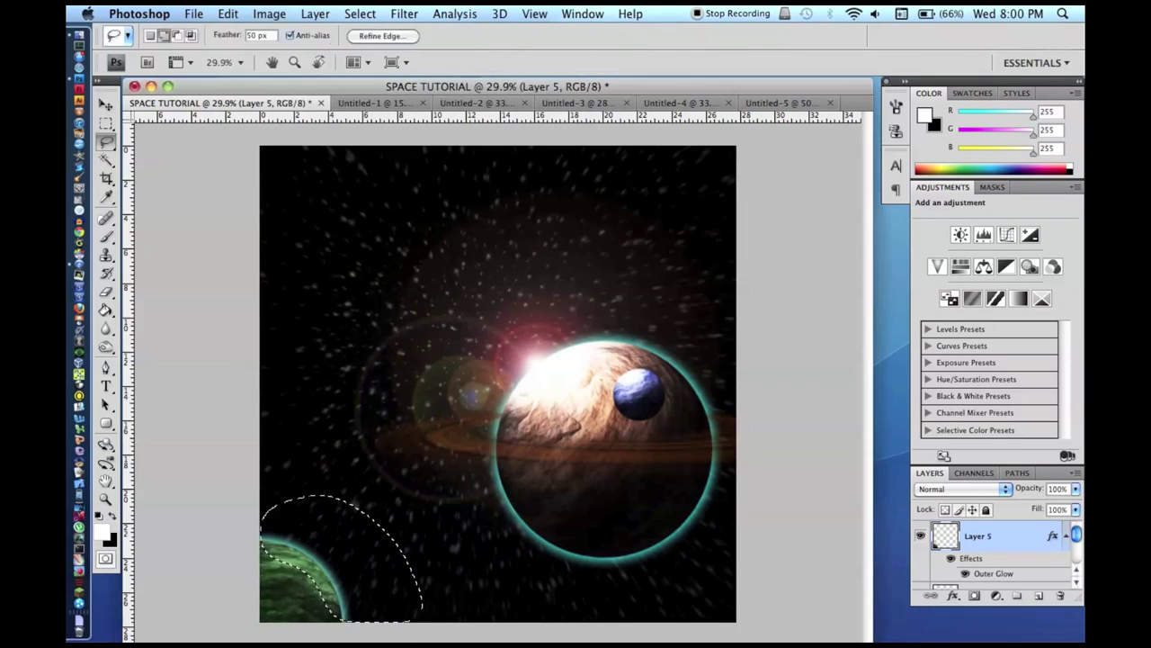
key("super+d")
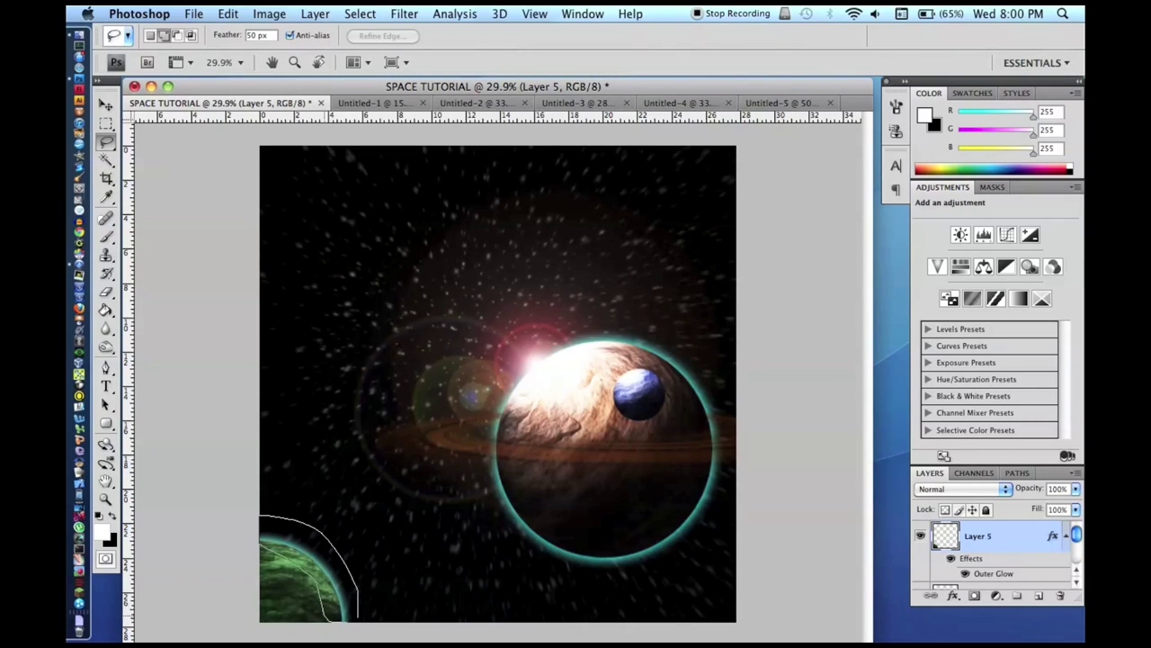
Step: Brighten the green planet's upper edge by +15, then outline another small area
left_click_drag(358, 619, 392, 619)
left_click(269, 12)
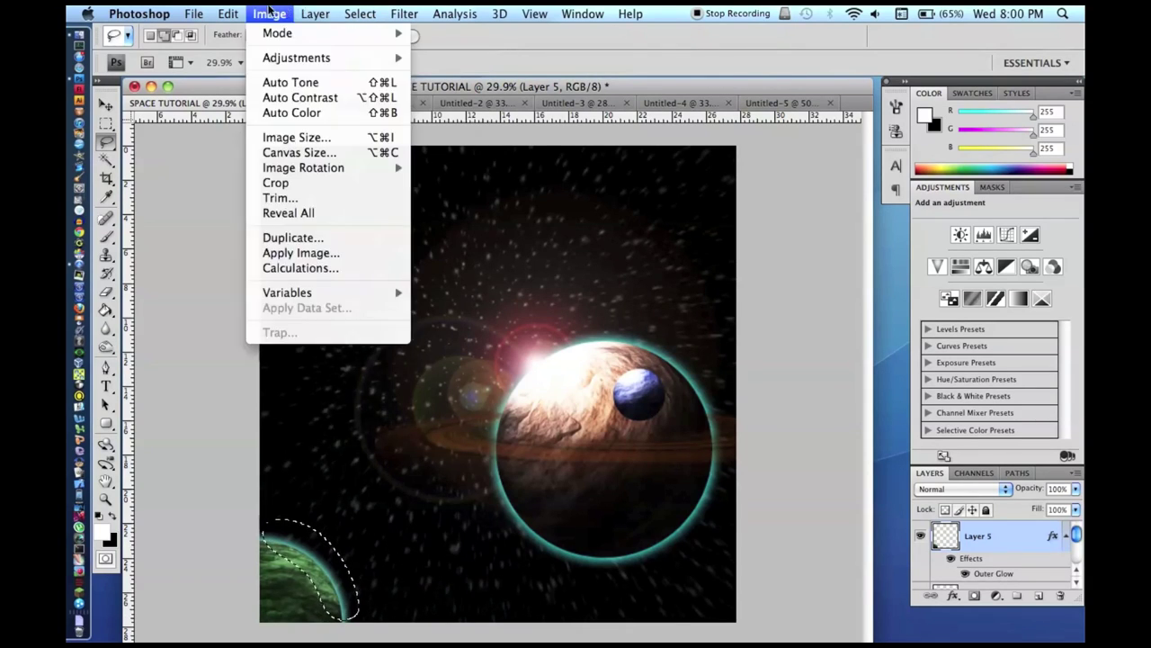
mouse_move(360, 58)
left_click(486, 55)
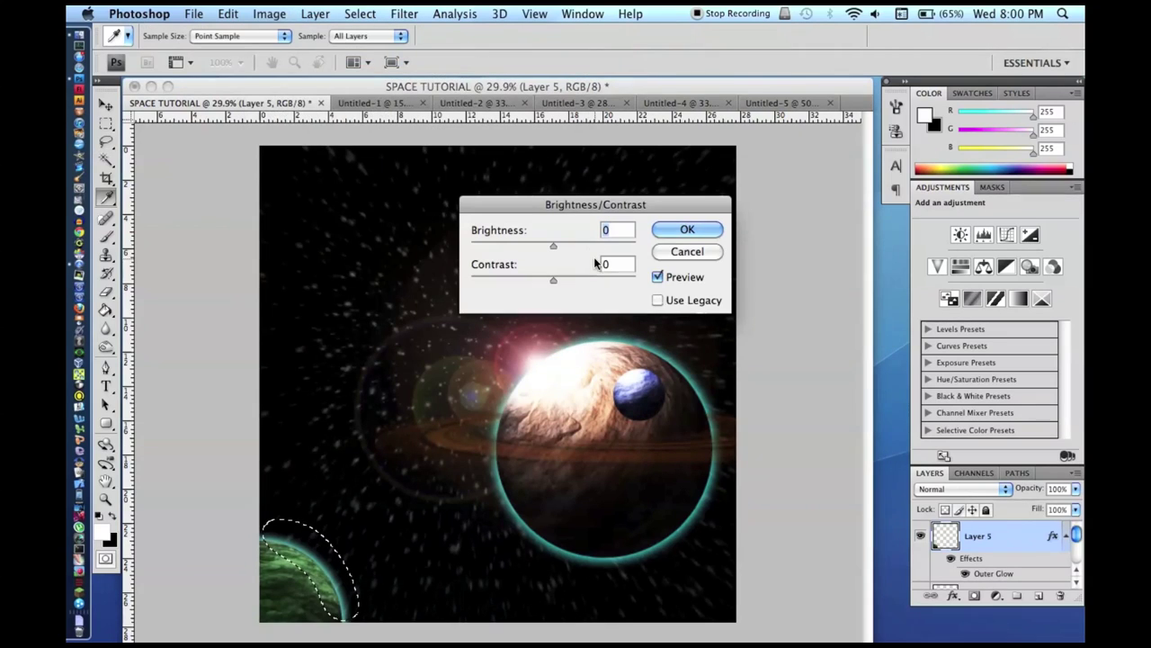
type("15")
key("Return")
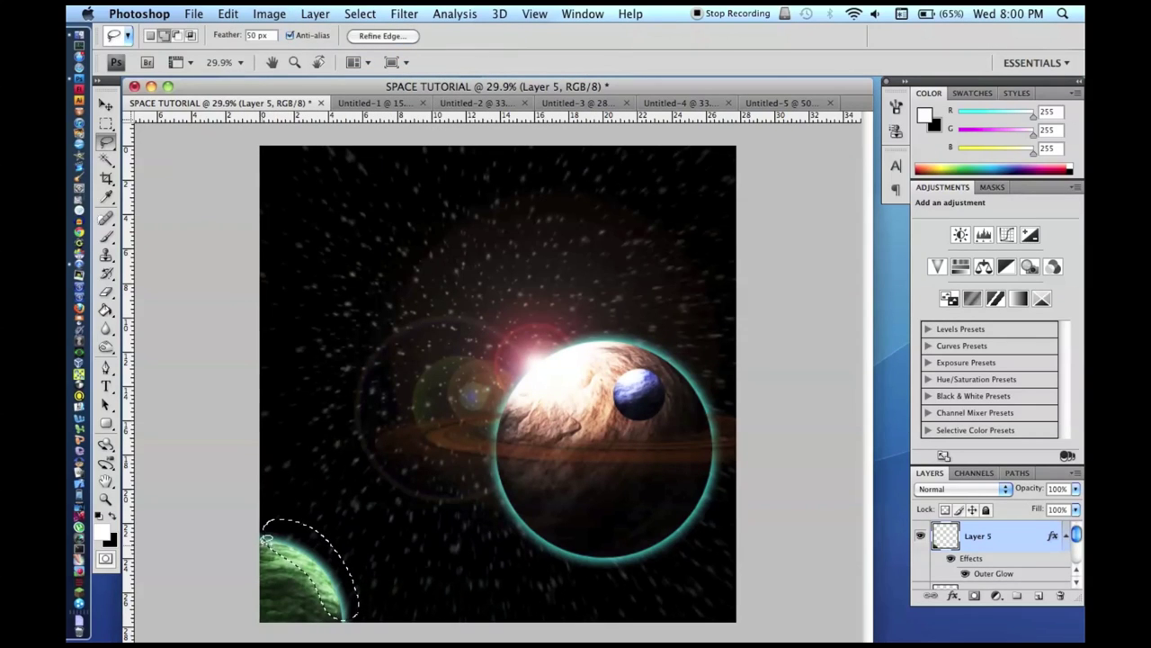
key("super+d")
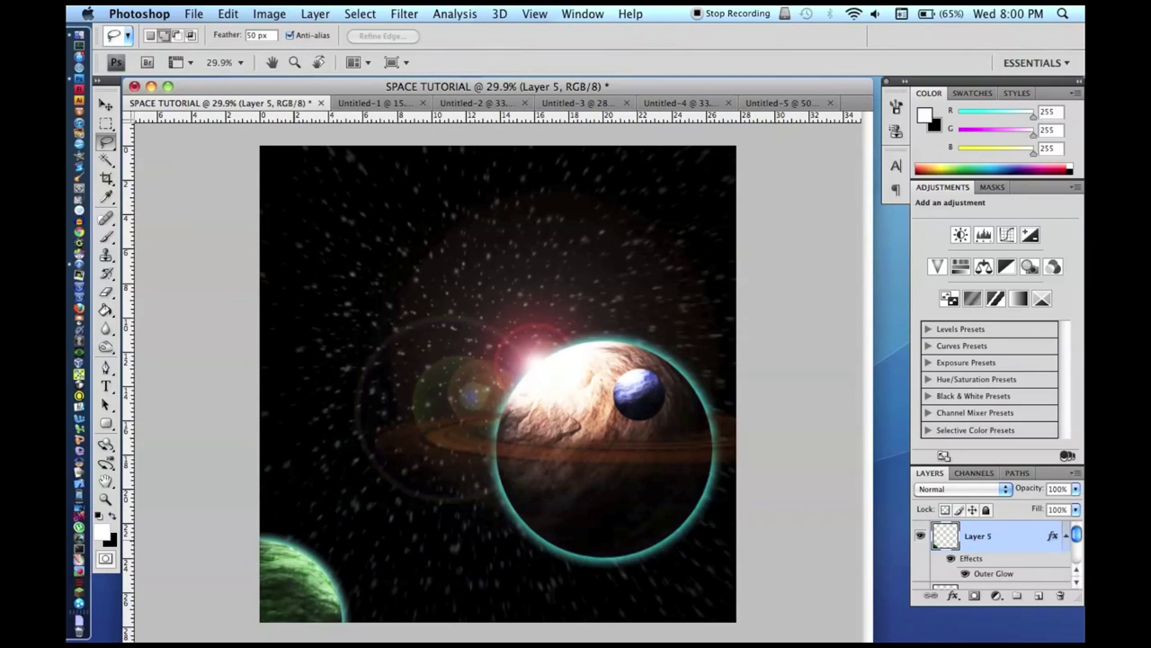
left_click_drag(335, 528, 317, 529)
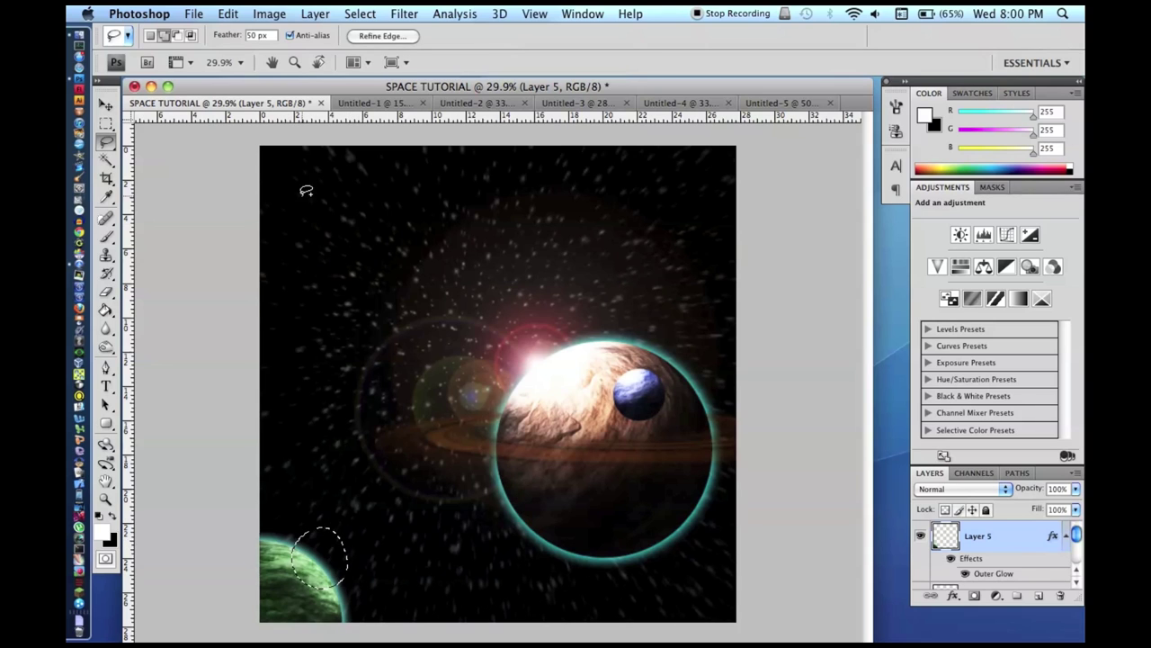
Step: Brighten the small selected area on the green planet by 10 and deselect
left_click(269, 14)
mouse_move(303, 54)
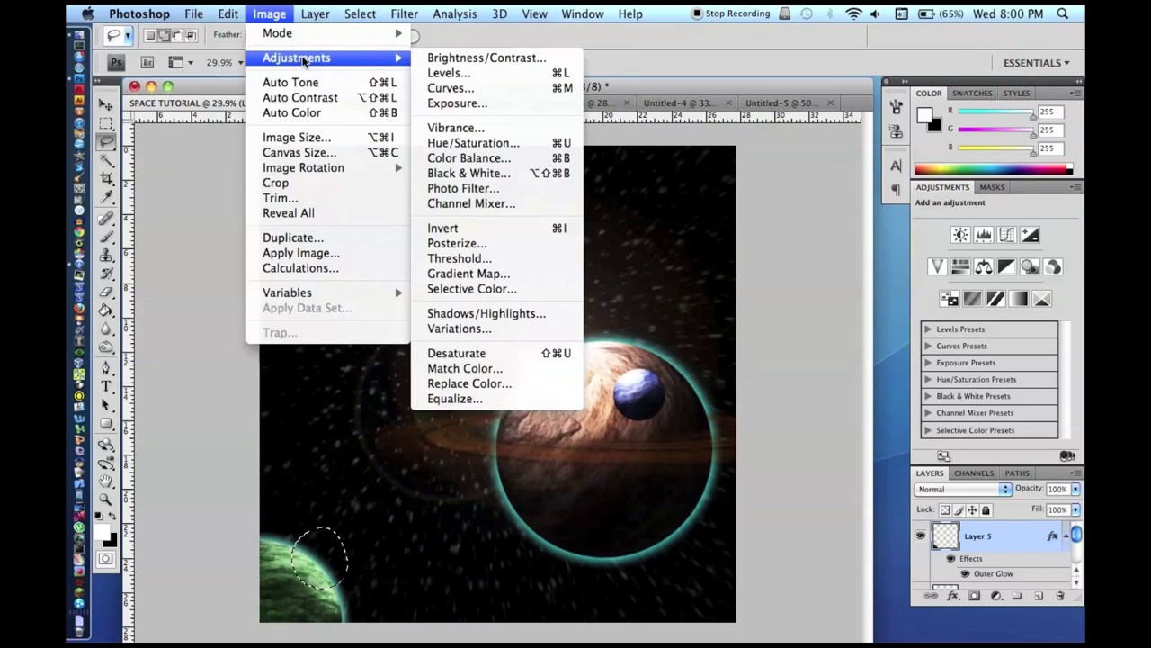
left_click(481, 55)
type("10")
key("Return")
key("super+d")
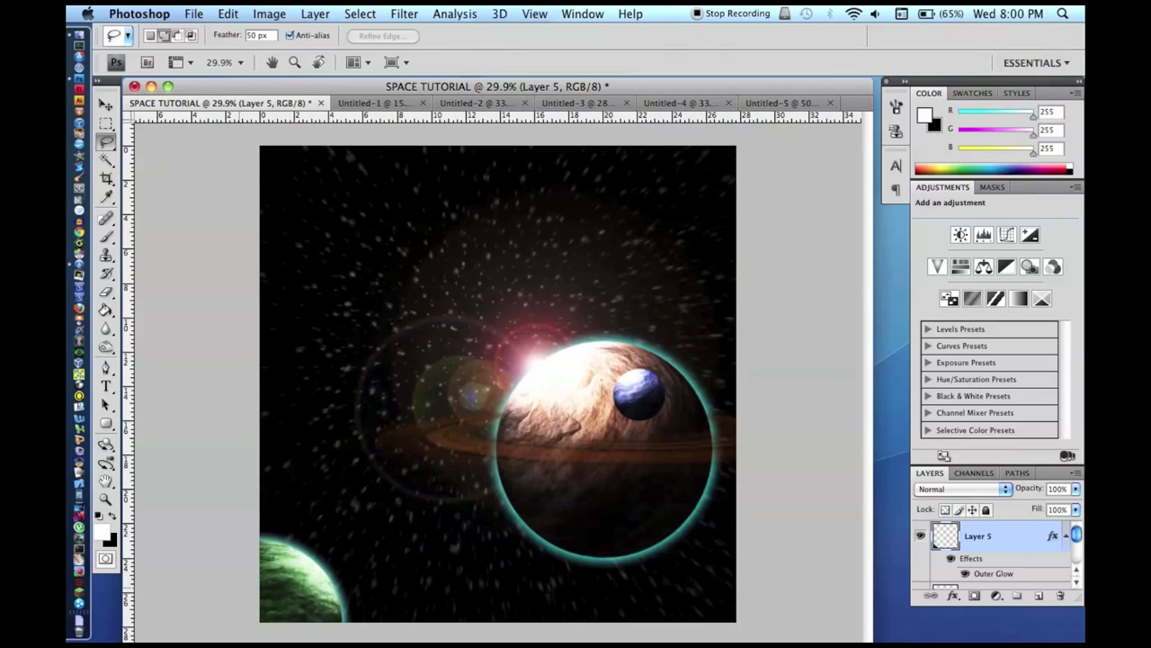
Step: Darken the green planet's edge with Brightness -70
mouse_move(261, 585)
left_mouse_down()
mouse_move(286, 619)
mouse_move(223, 630)
left_mouse_up()
key("Return")
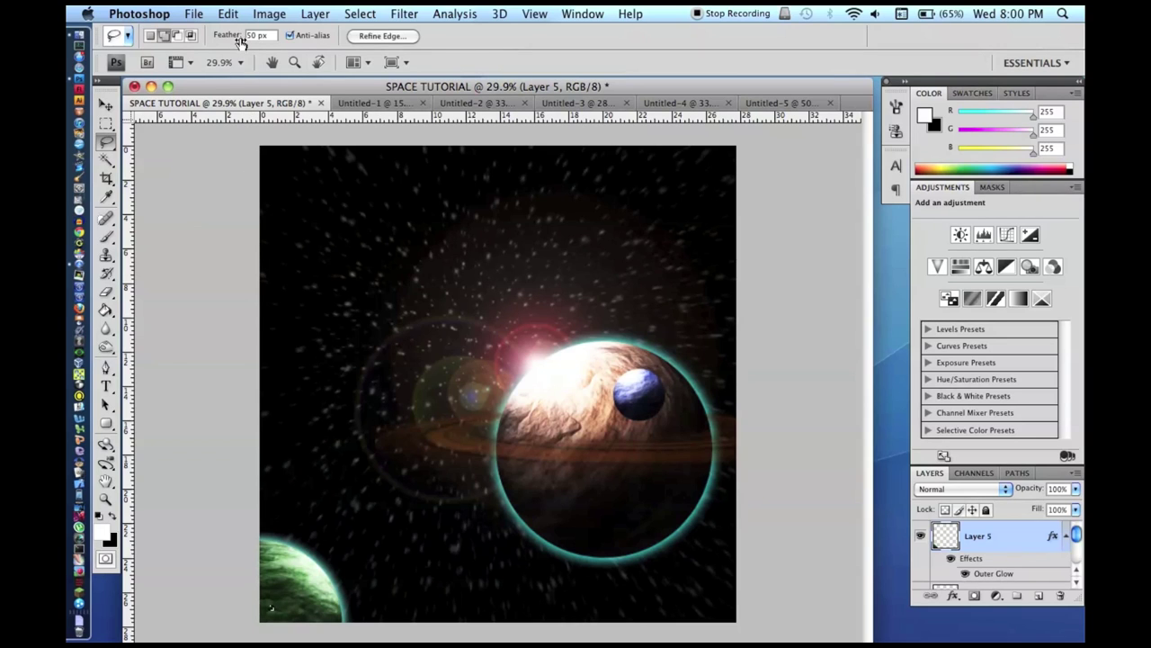
left_click(269, 13)
mouse_move(297, 57)
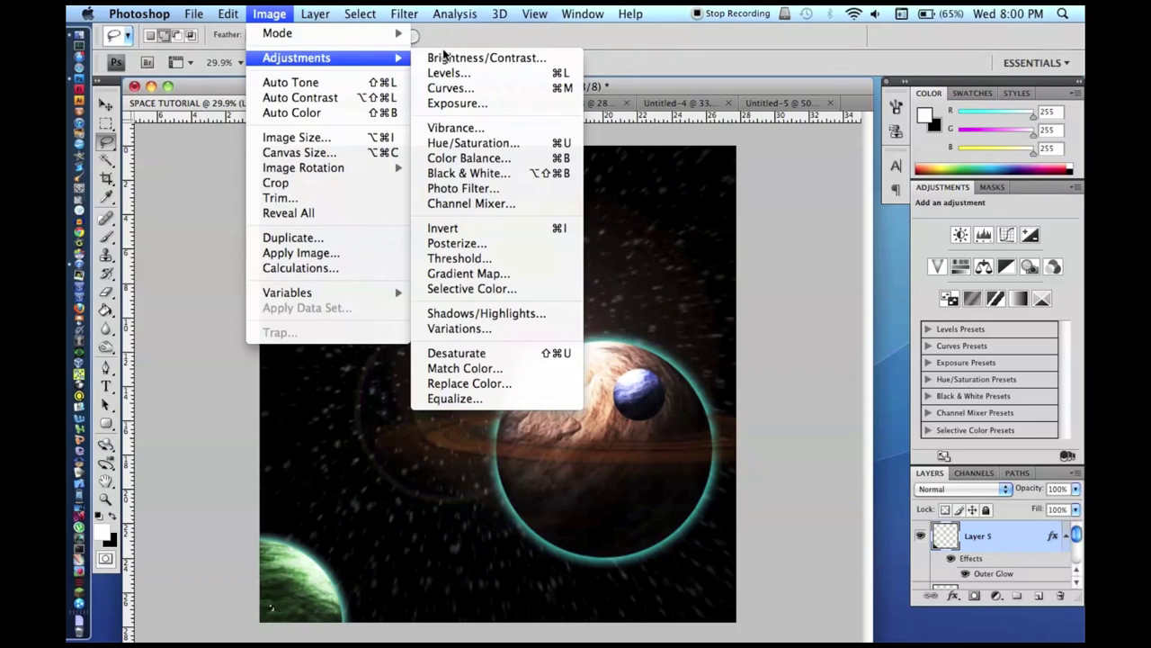
left_click(450, 57)
type("-")
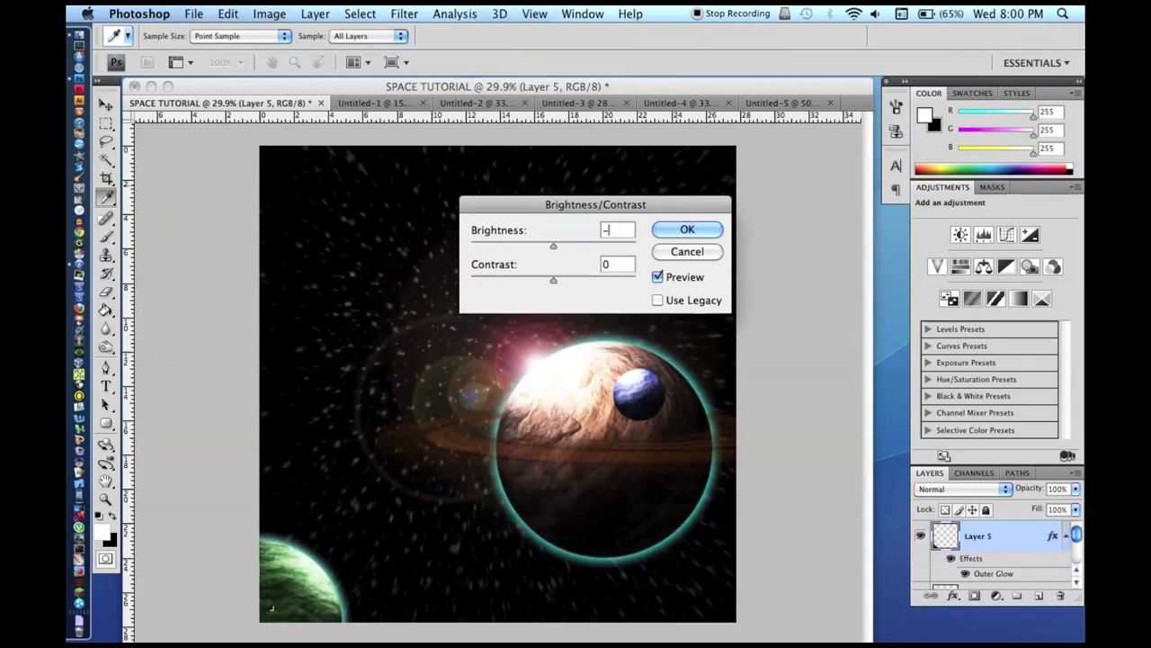
type("70")
key("Return")
Step: Lasso the green planet's lower-left part, raise its Brightness to 40, and deselect
key("l")
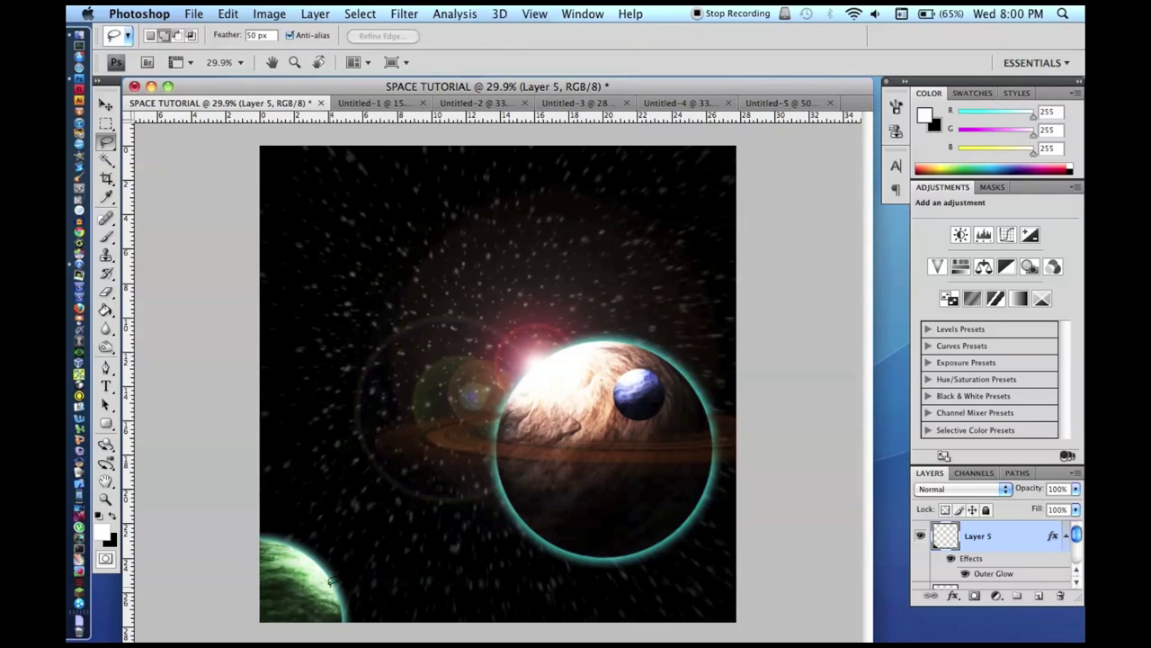
left_click(253, 38)
left_click_drag(284, 621, 286, 622)
key("super+d")
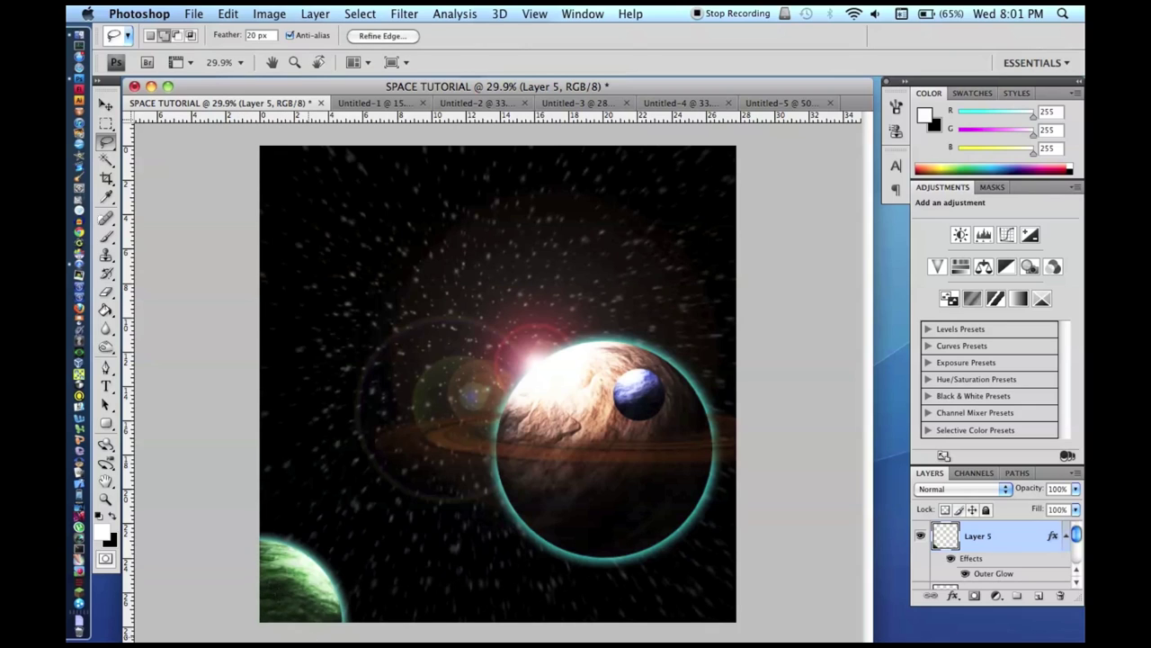
left_click_drag(306, 621, 260, 622)
left_click(269, 13)
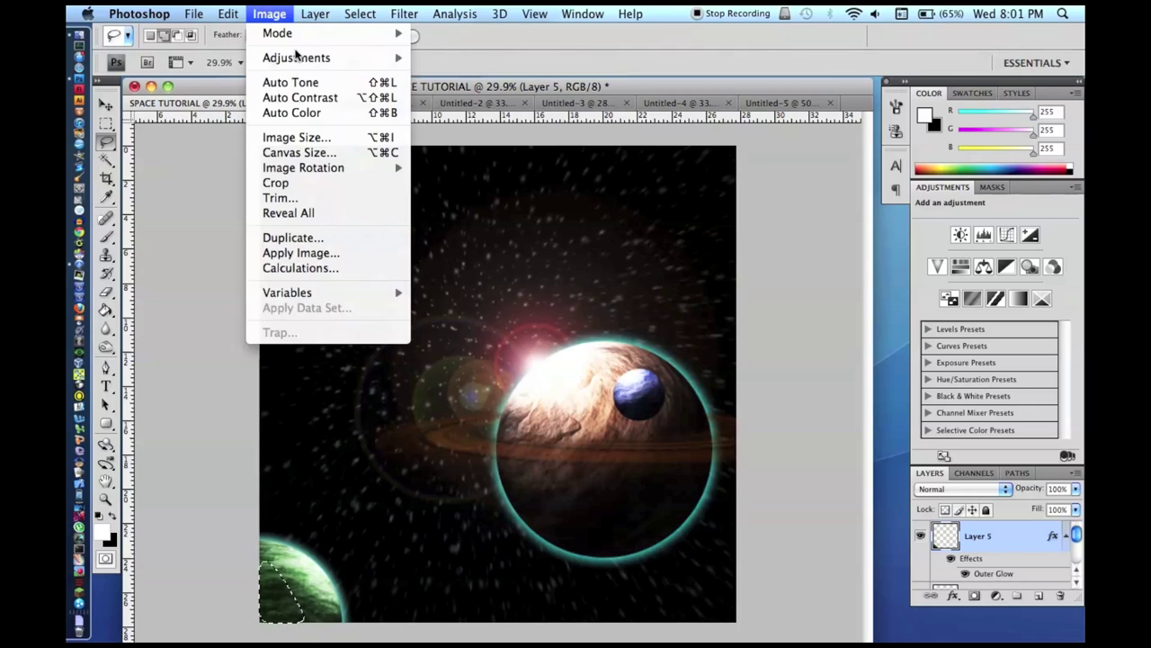
mouse_move(396, 58)
left_click(464, 57)
type("40")
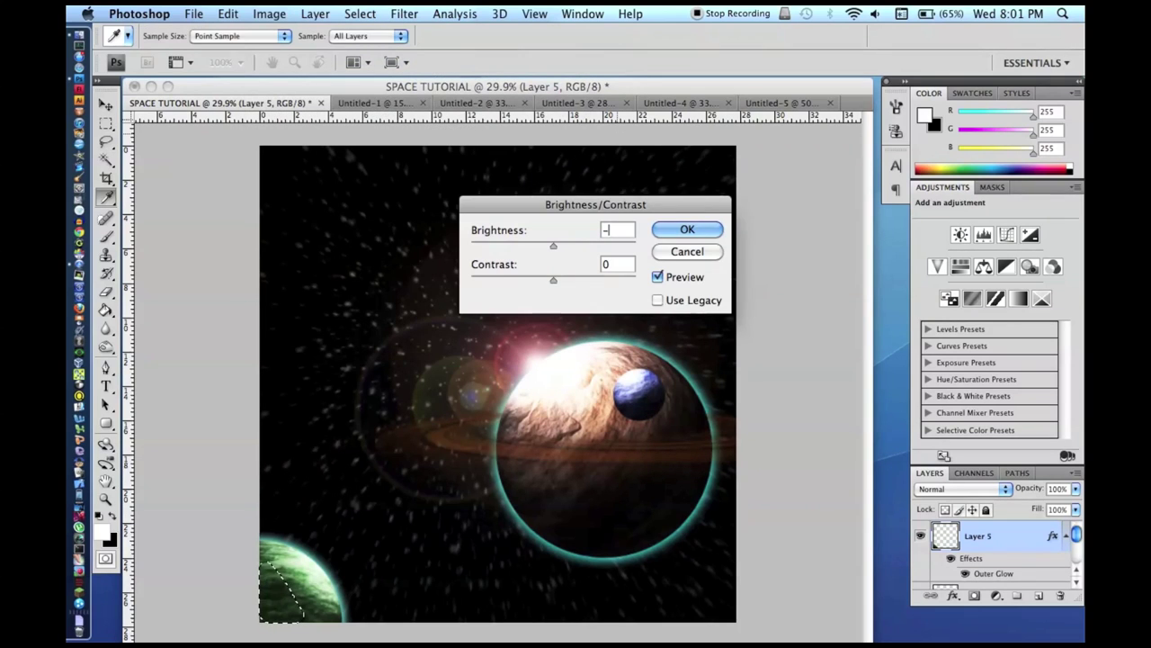
key("Return")
key("super+d")
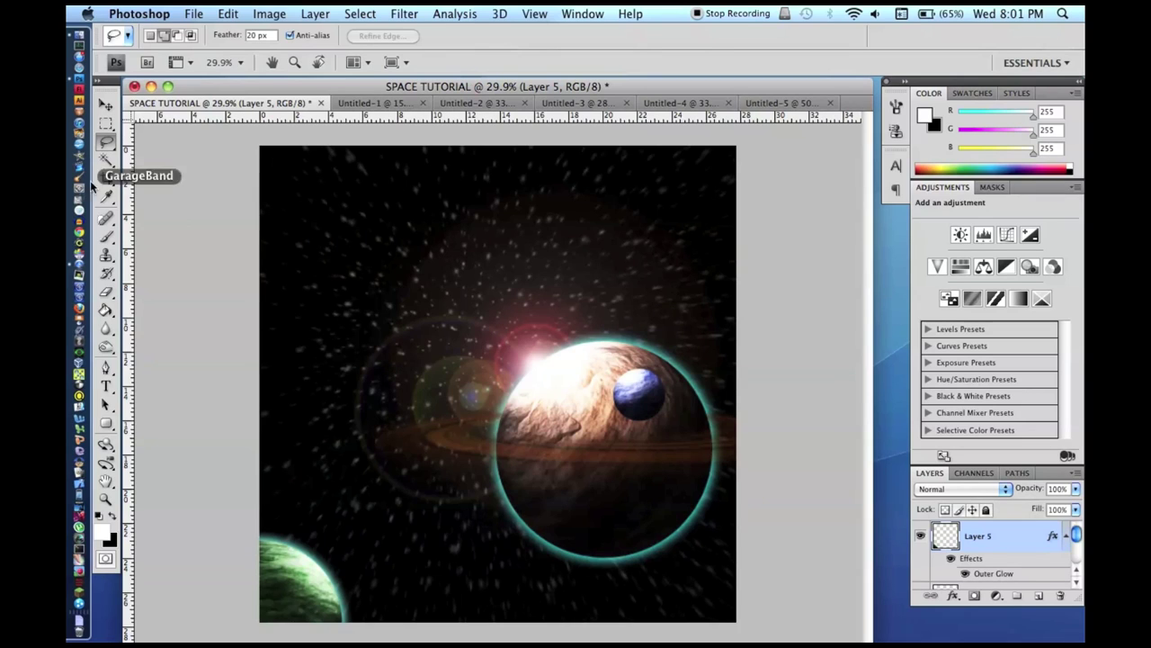
Step: Add a new Layer 6 and set the foreground colour to bright cyan
key("super+shift+n")
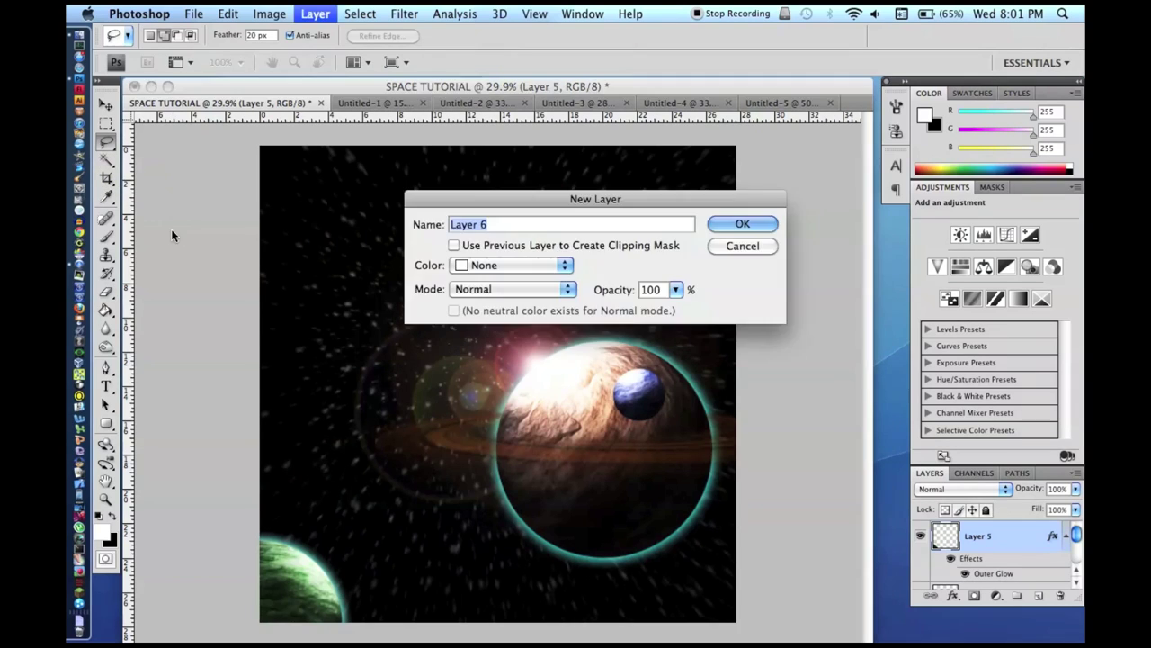
key("Return")
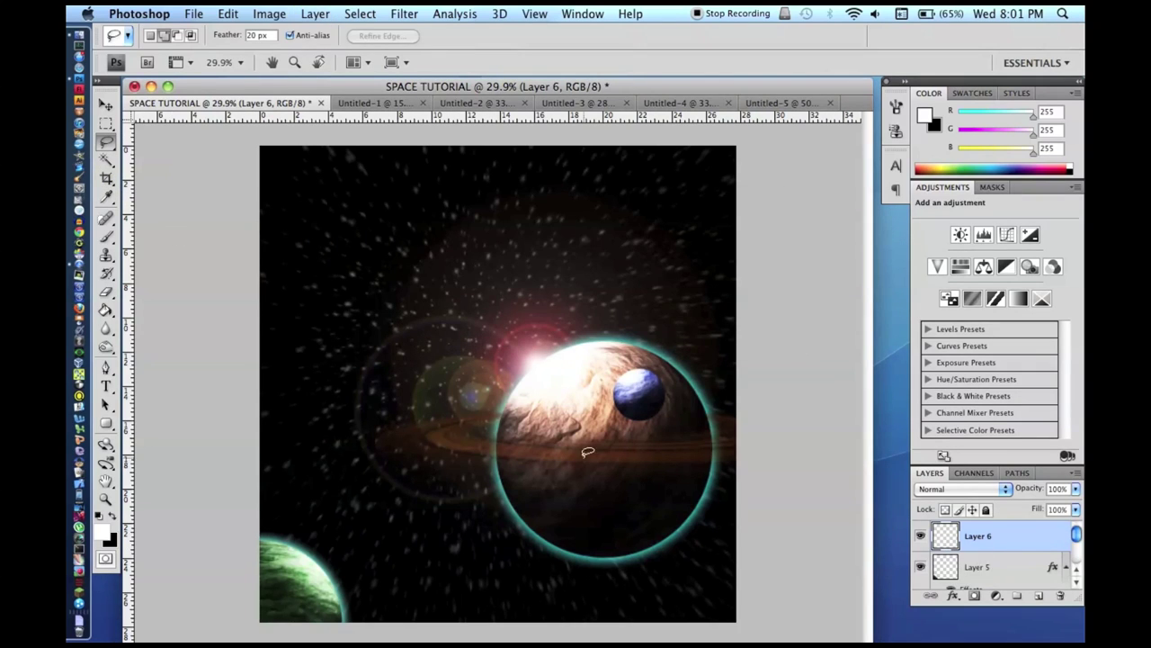
left_click(107, 520)
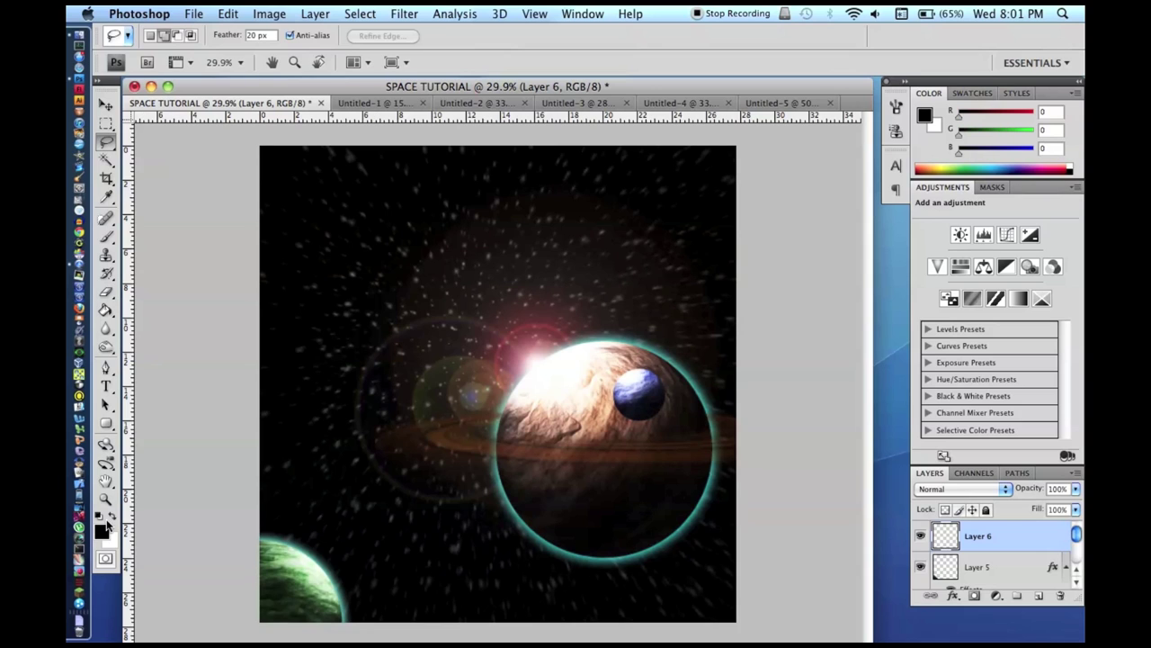
left_click(106, 532)
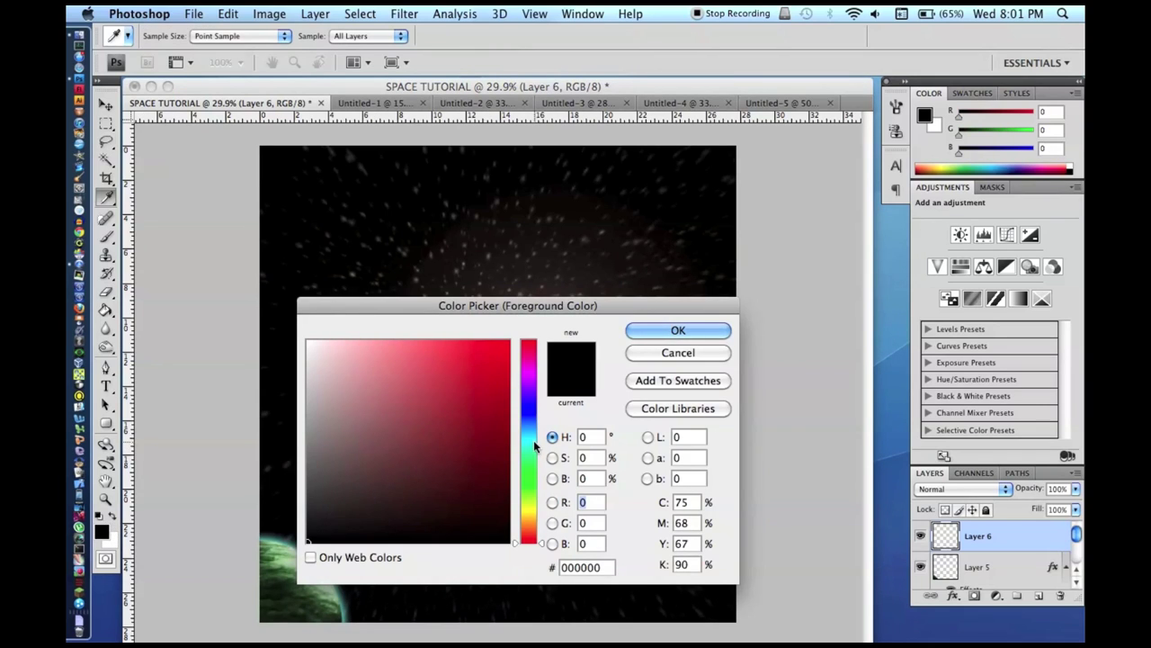
left_click(533, 440)
mouse_move(481, 344)
left_mouse_down()
mouse_move(480, 331)
mouse_move(420, 373)
mouse_move(426, 341)
mouse_move(442, 341)
left_mouse_up()
key("Return")
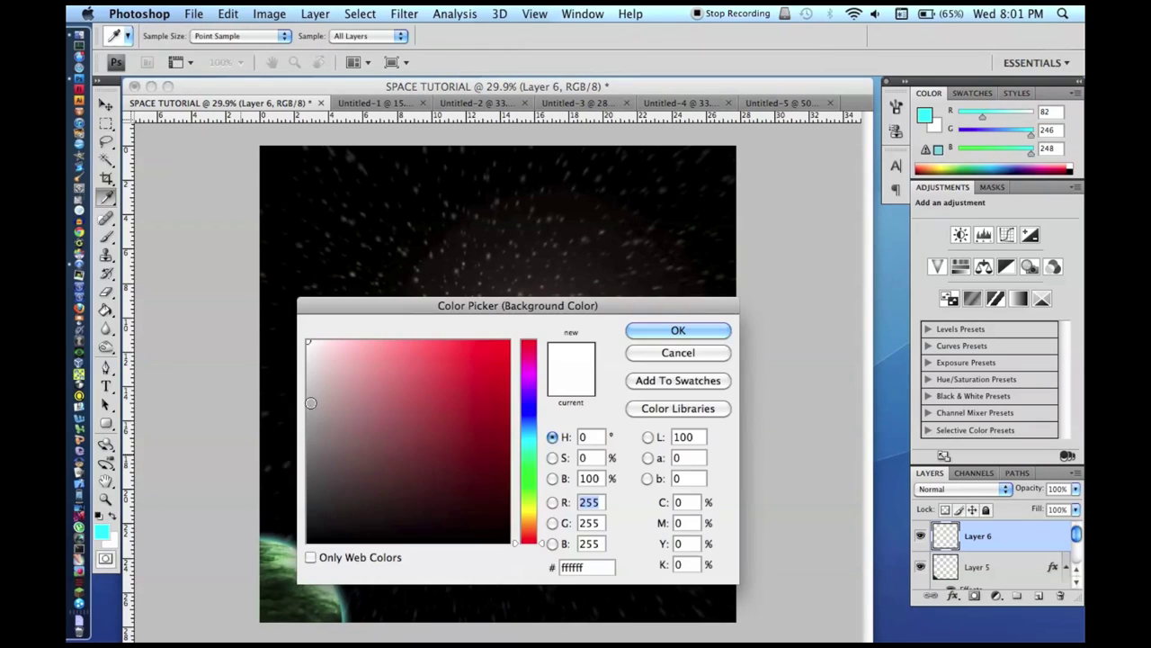
Step: Set the background colour to light green
left_click_drag(372, 391, 488, 455)
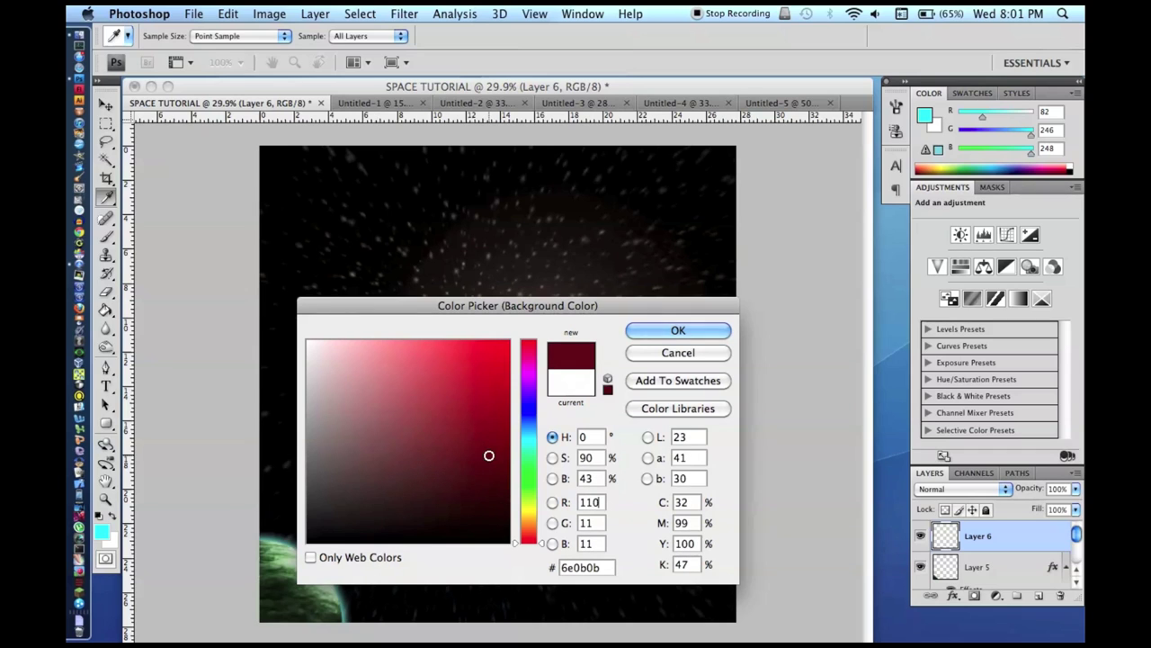
left_click(531, 455)
left_click_drag(501, 386, 492, 359)
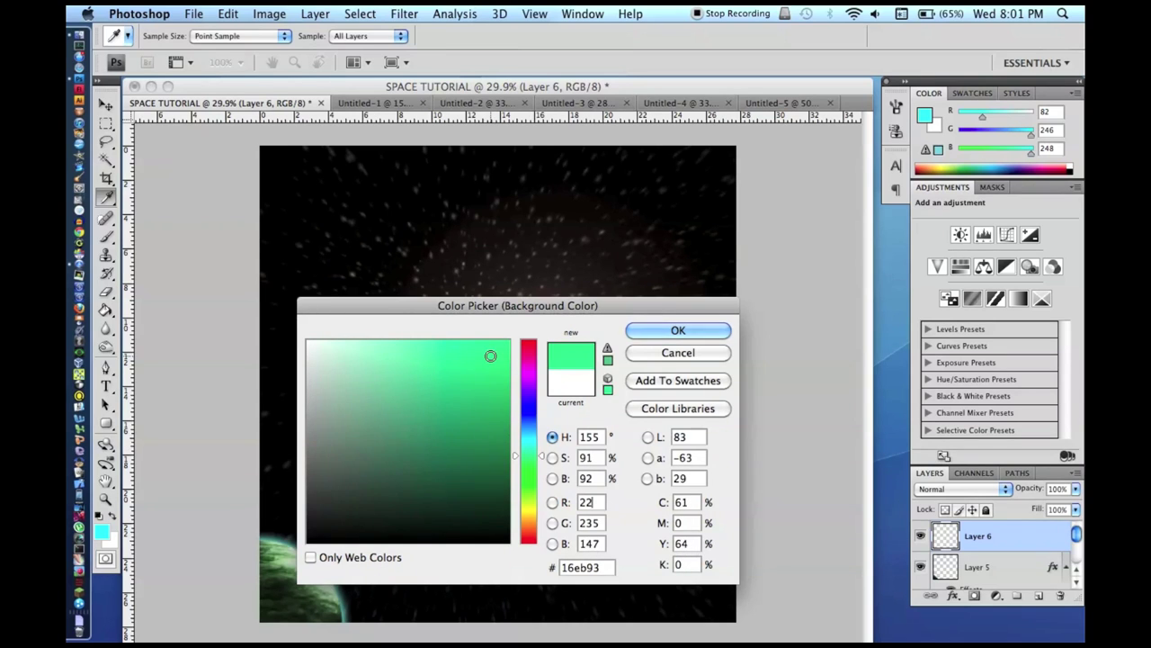
key("Return")
key("l")
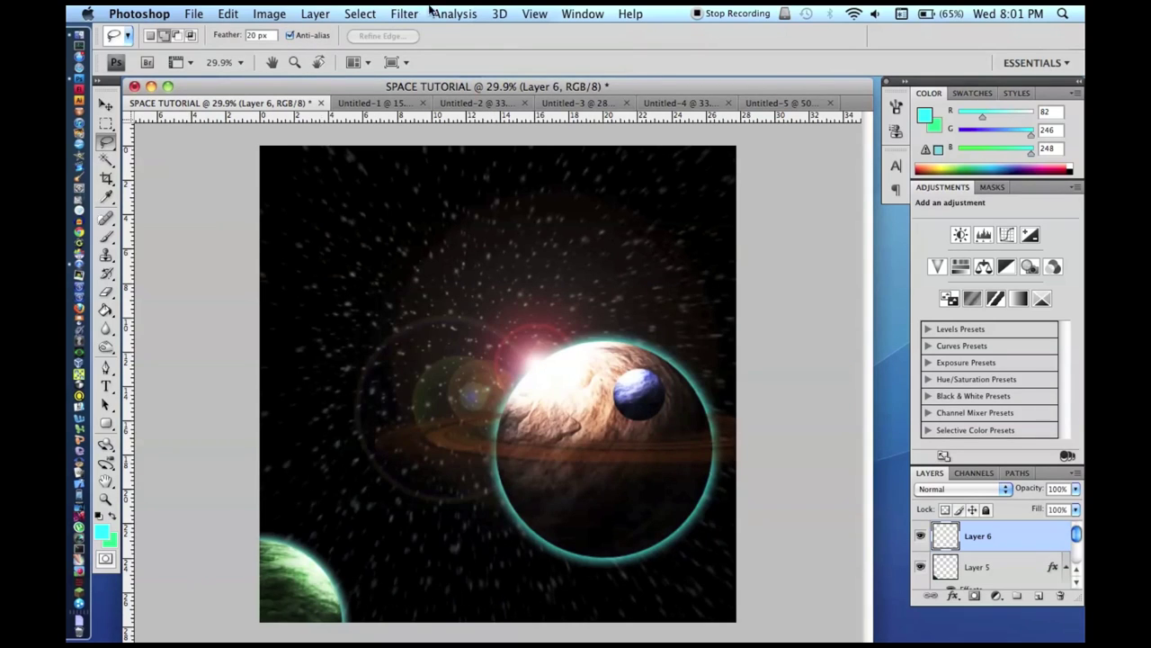
Step: Render cyan-green Clouds into Layer 6, trying a scale transform but cancelling it
left_click(404, 13)
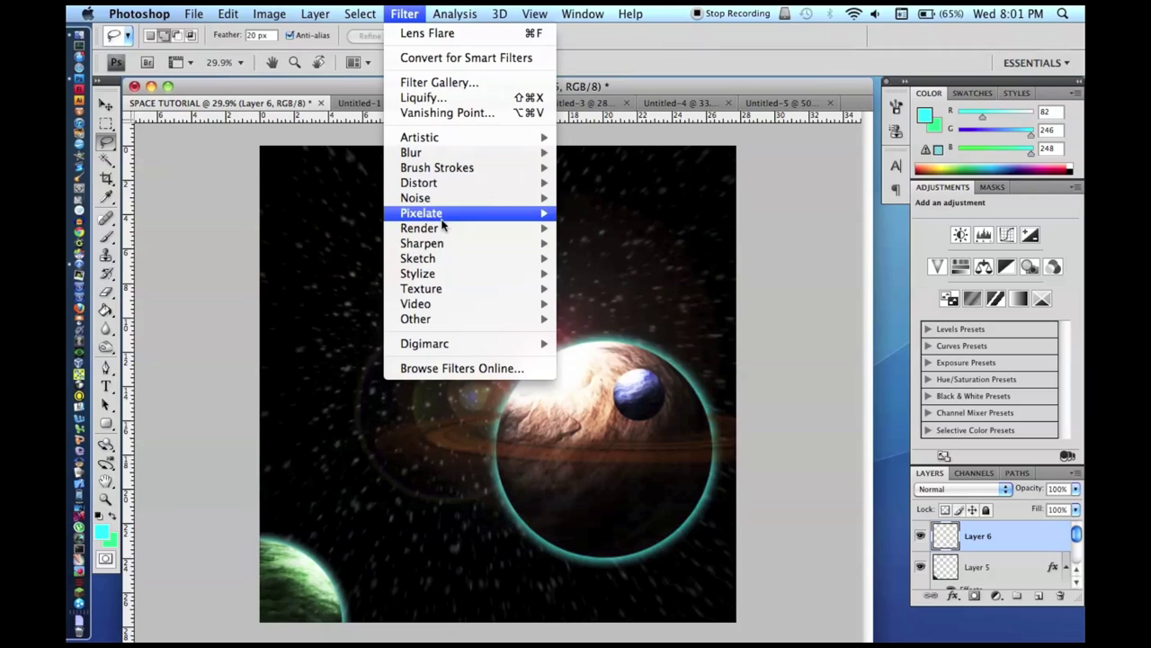
left_click(583, 228)
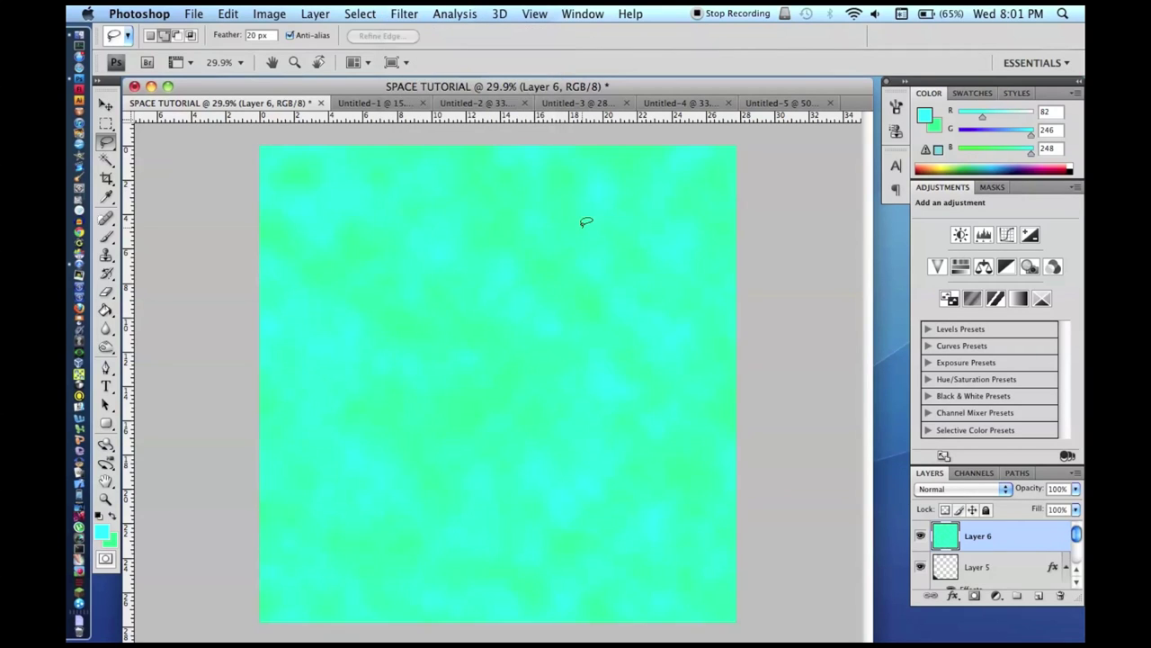
scroll(436, 293, "down", 6)
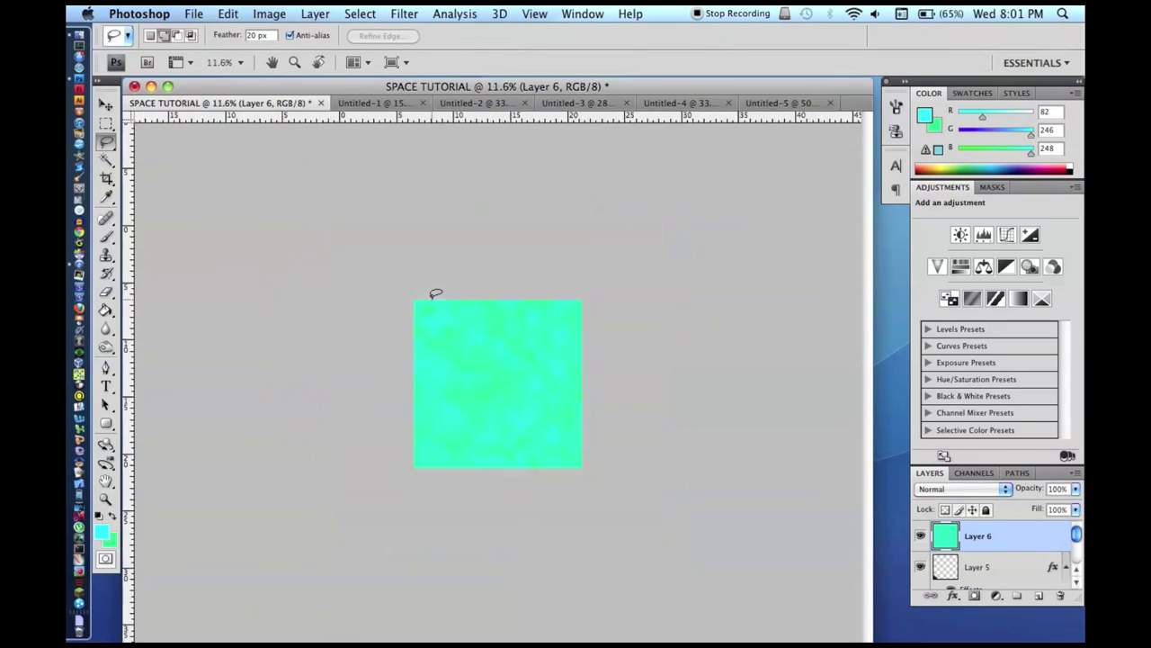
key("ctrl+t")
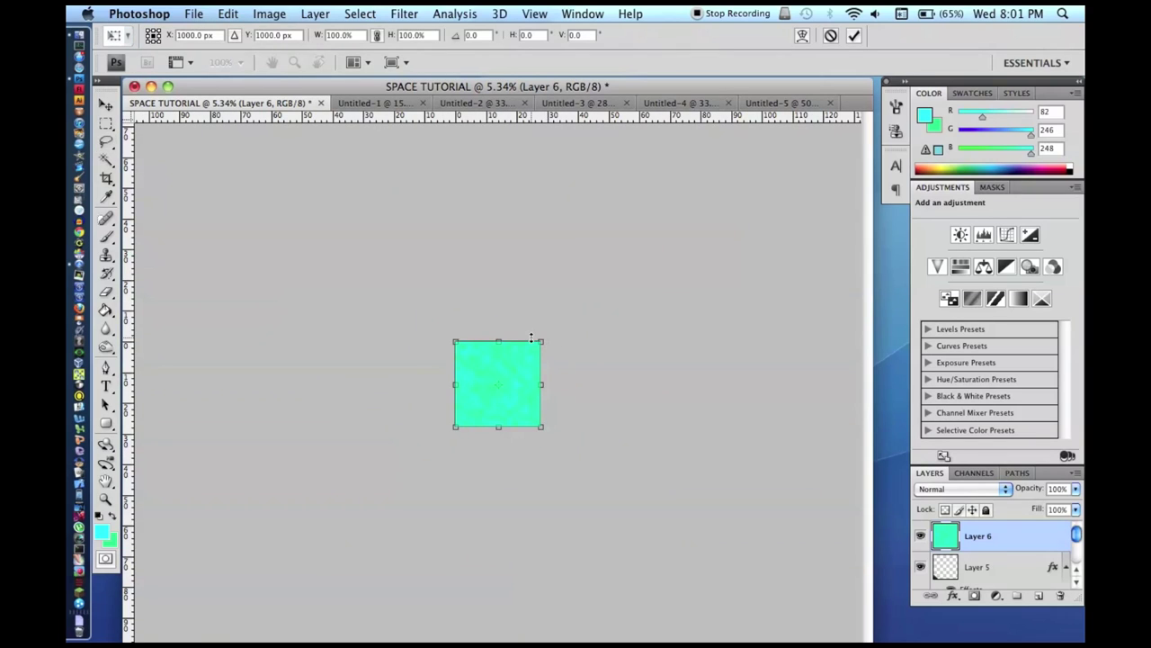
left_click_drag(539, 339, 663, 288)
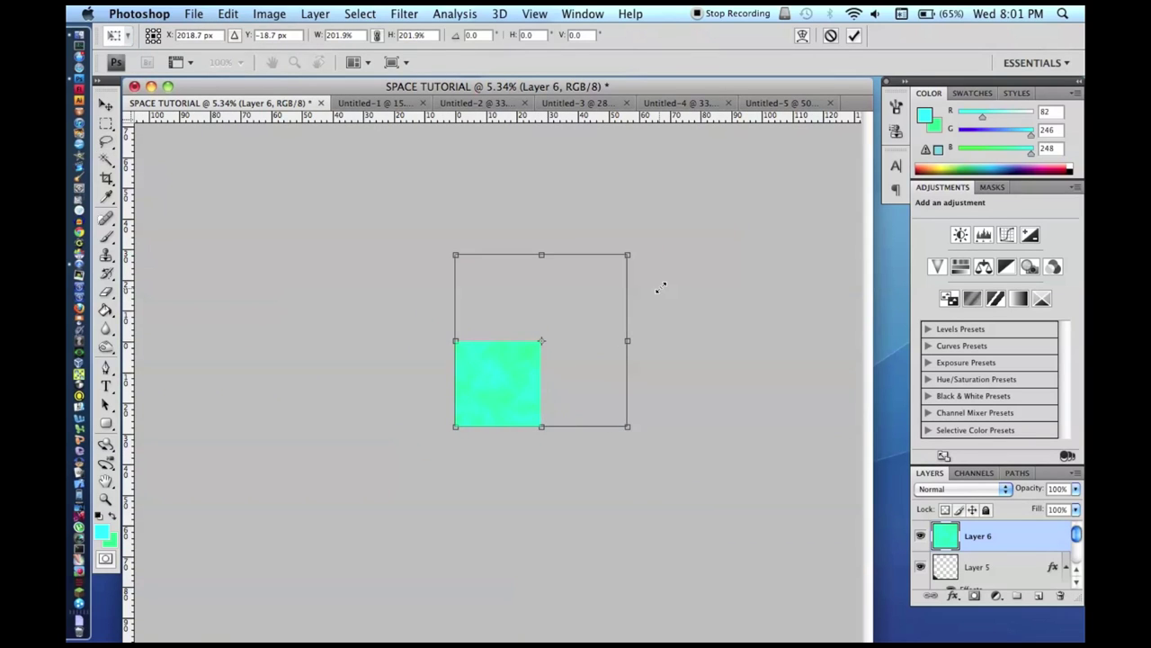
key("l")
key("Escape")
Step: Duplicate the clouds as Layer 7 and move Layer 5 up directly beneath it
key("ctrl+j")
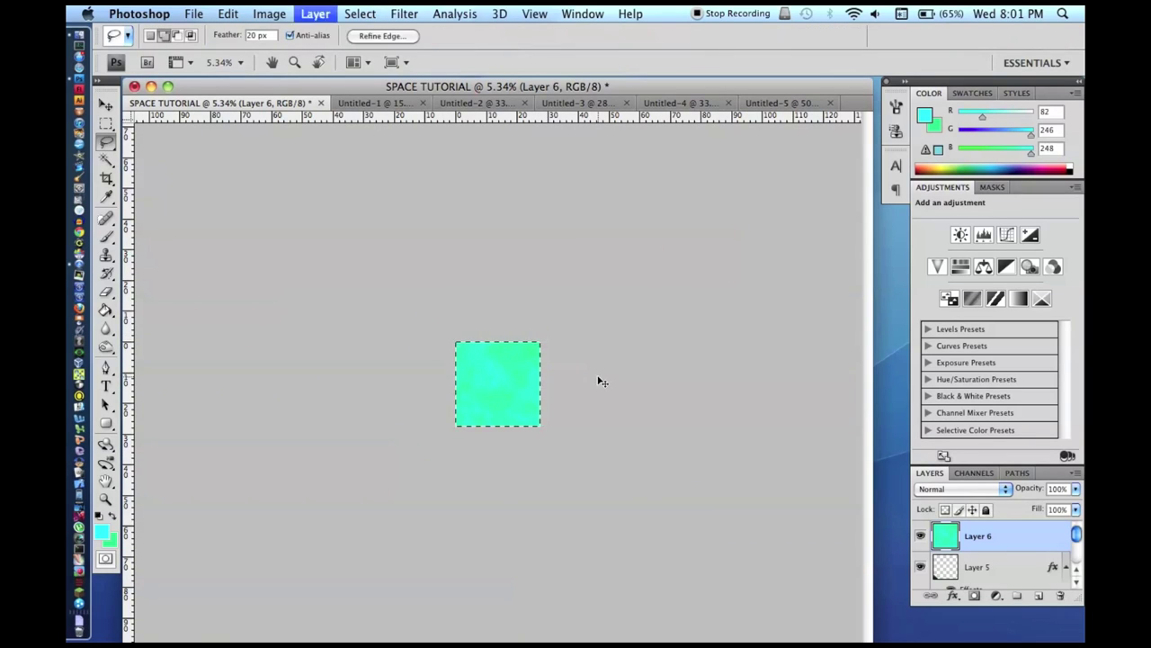
key("alt+bracketleft")
key("alt+bracketleft")
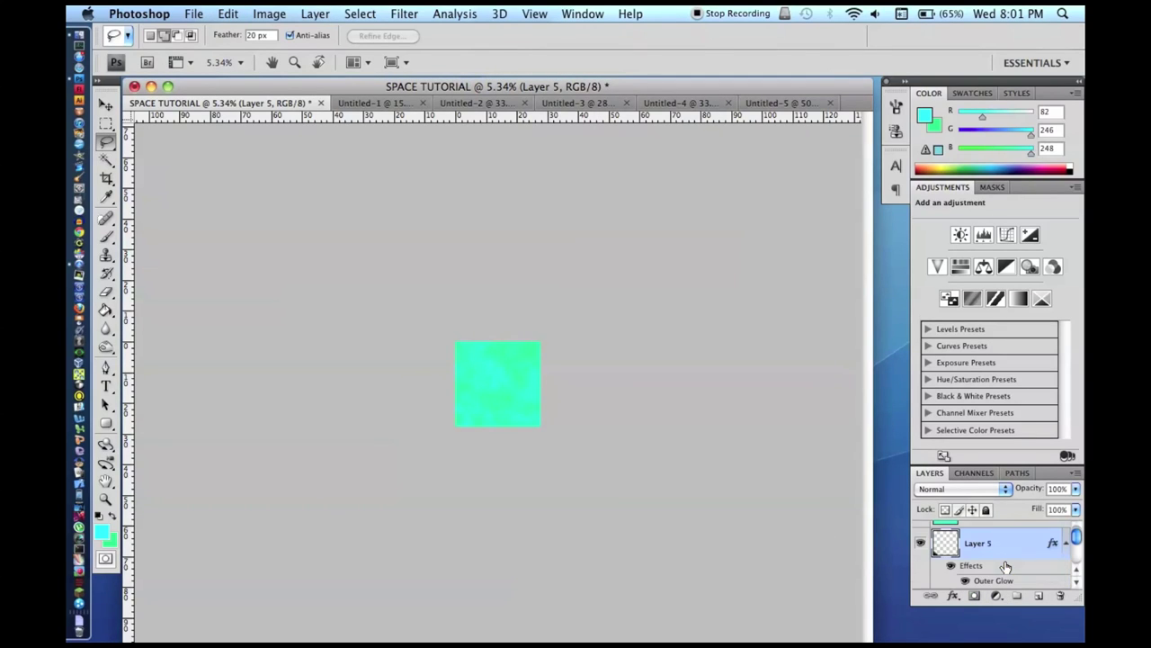
key("ctrl+bracketright")
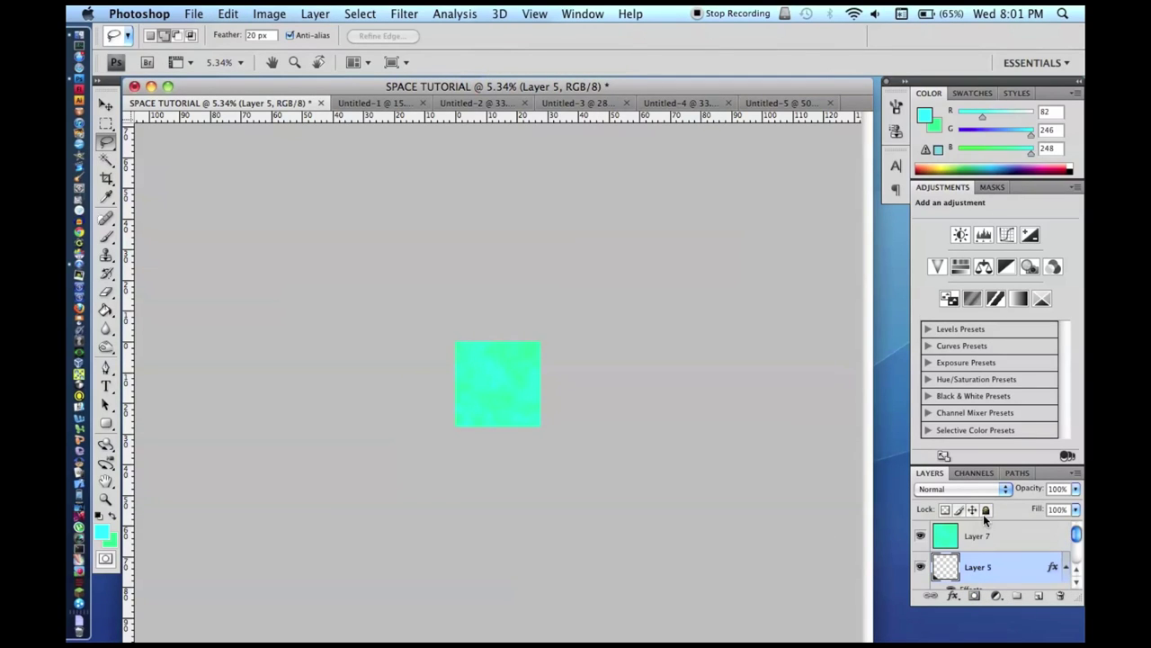
scroll(478, 351, "up", 6)
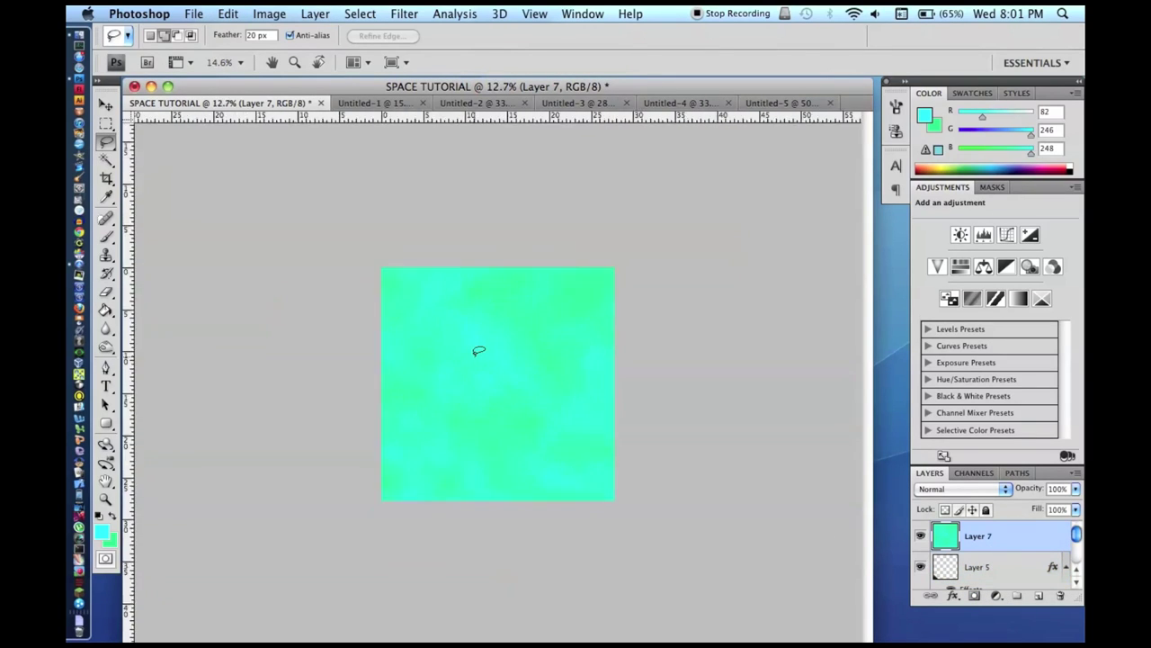
Step: Erase Layer 7's clouds from the middle, upper-left area and lower-right corner
left_click(113, 286)
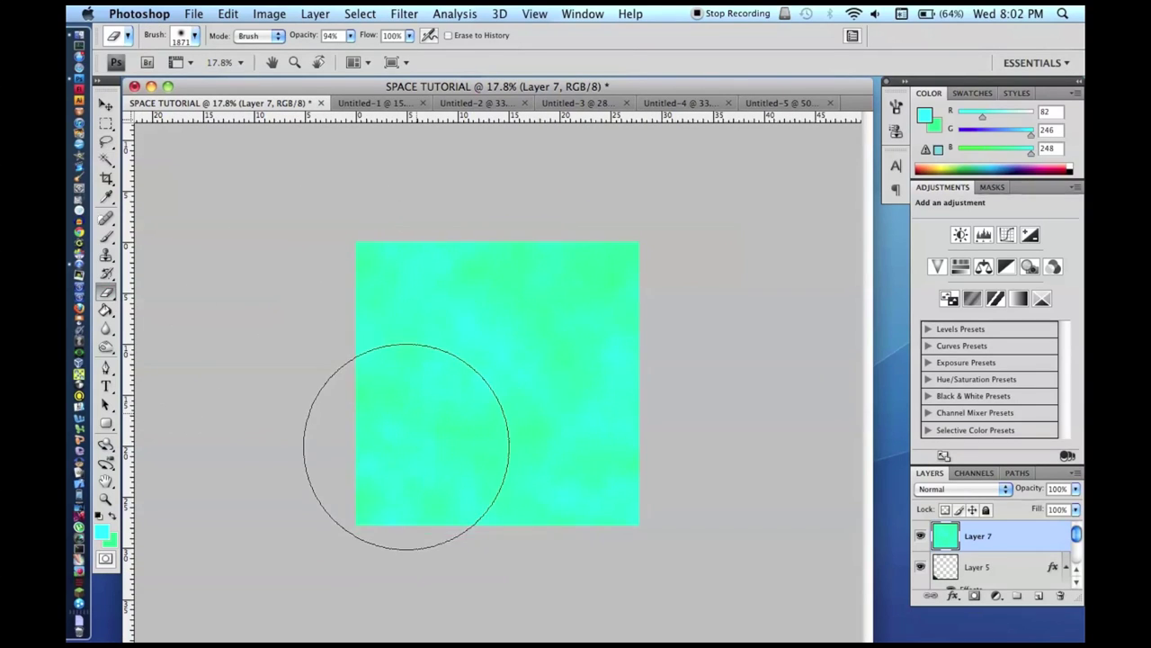
mouse_move(406, 441)
left_mouse_down()
mouse_move(460, 478)
mouse_move(546, 477)
mouse_move(590, 422)
mouse_move(560, 317)
mouse_move(584, 366)
mouse_move(581, 394)
mouse_move(491, 367)
mouse_move(421, 302)
left_mouse_up()
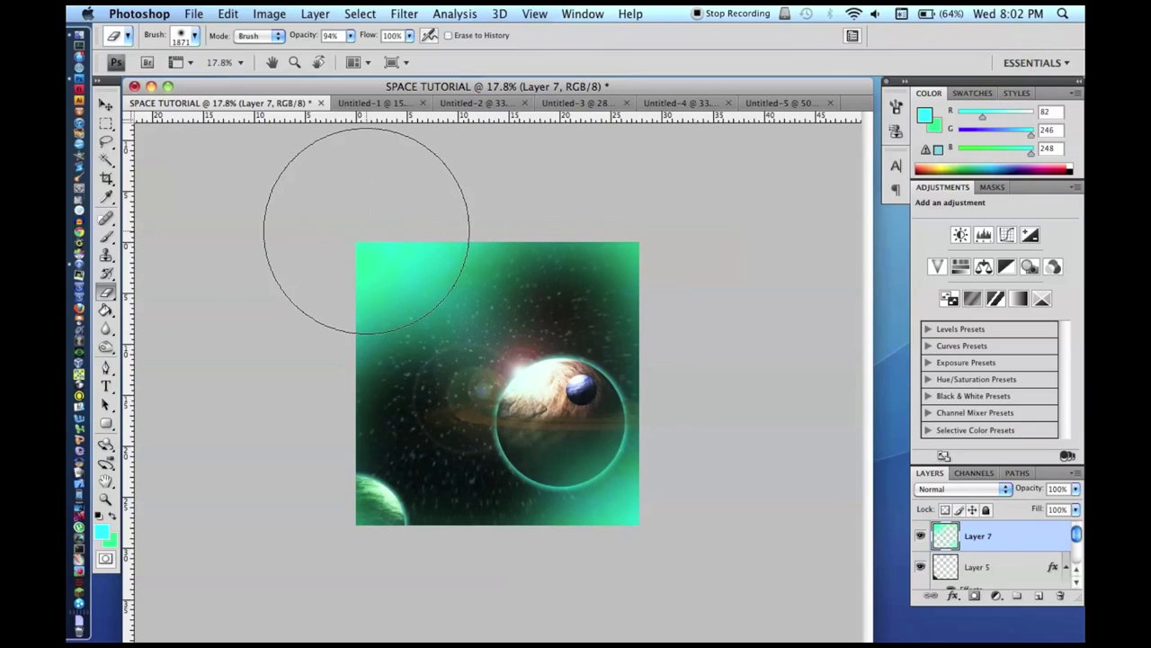
mouse_move(372, 193)
left_mouse_down()
mouse_move(386, 236)
mouse_move(437, 218)
left_mouse_up()
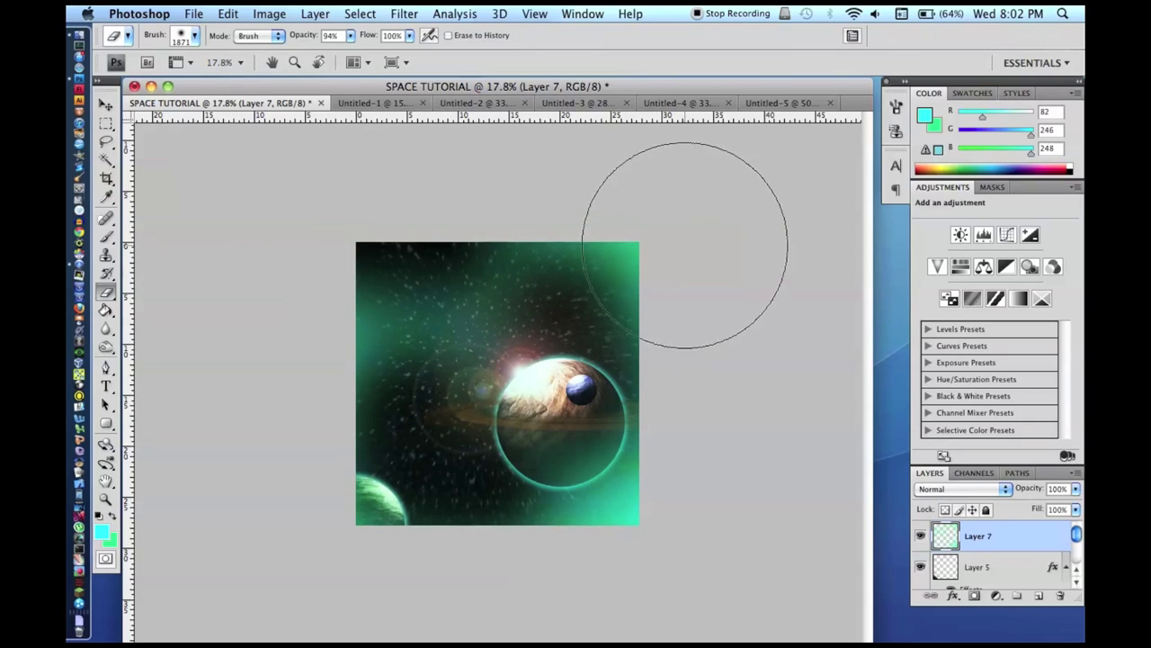
left_click_drag(649, 562, 596, 585)
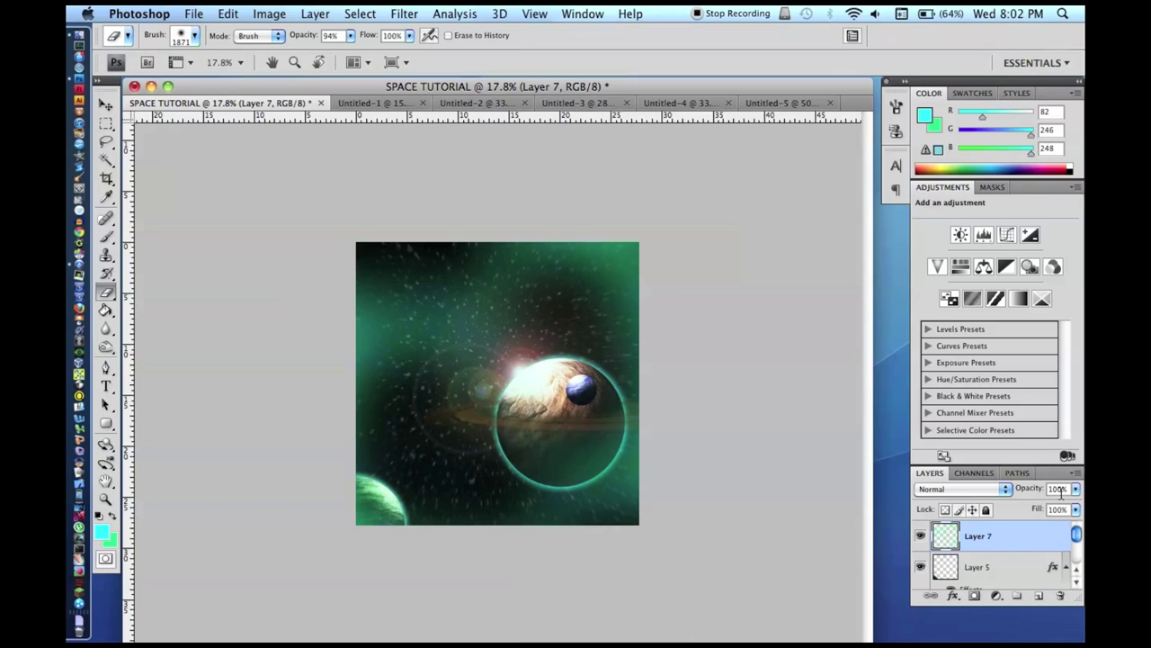
Step: Set Layer 7's opacity to 40% and enlarge the eraser brush
type("40")
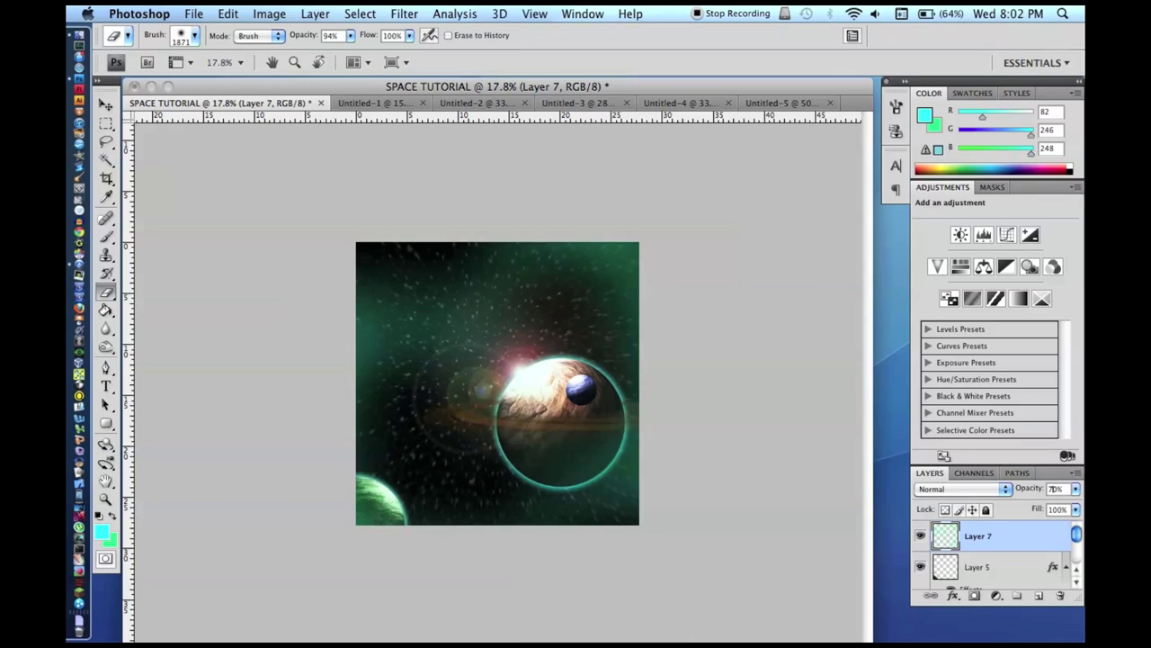
key("Return")
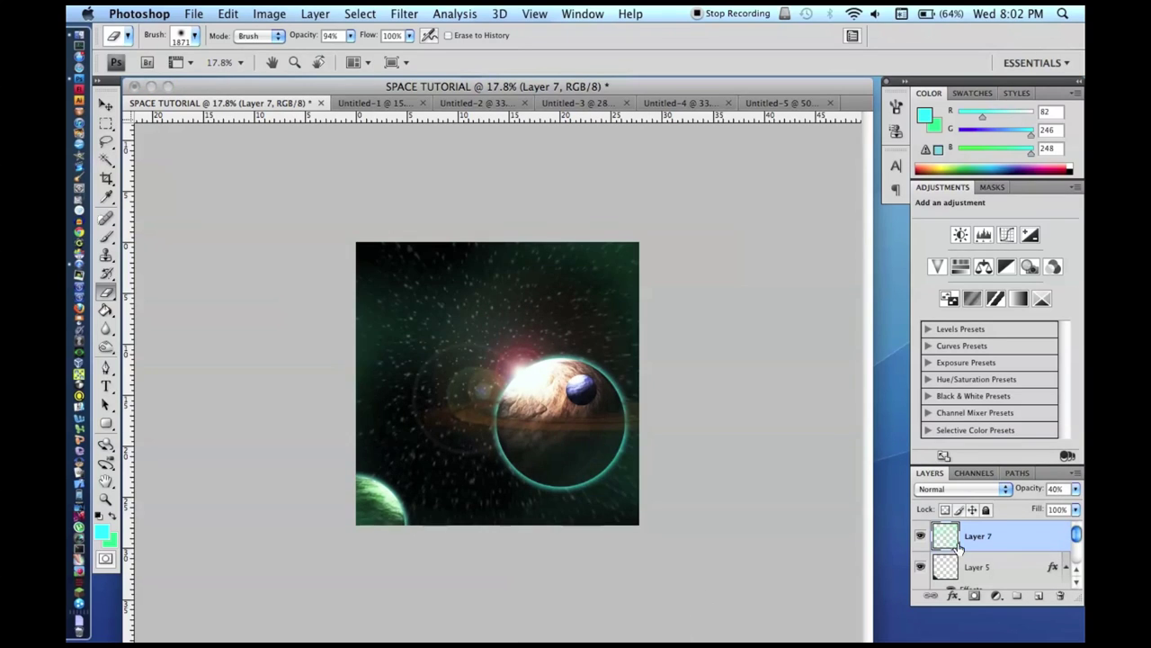
scroll(674, 468, "up", 3)
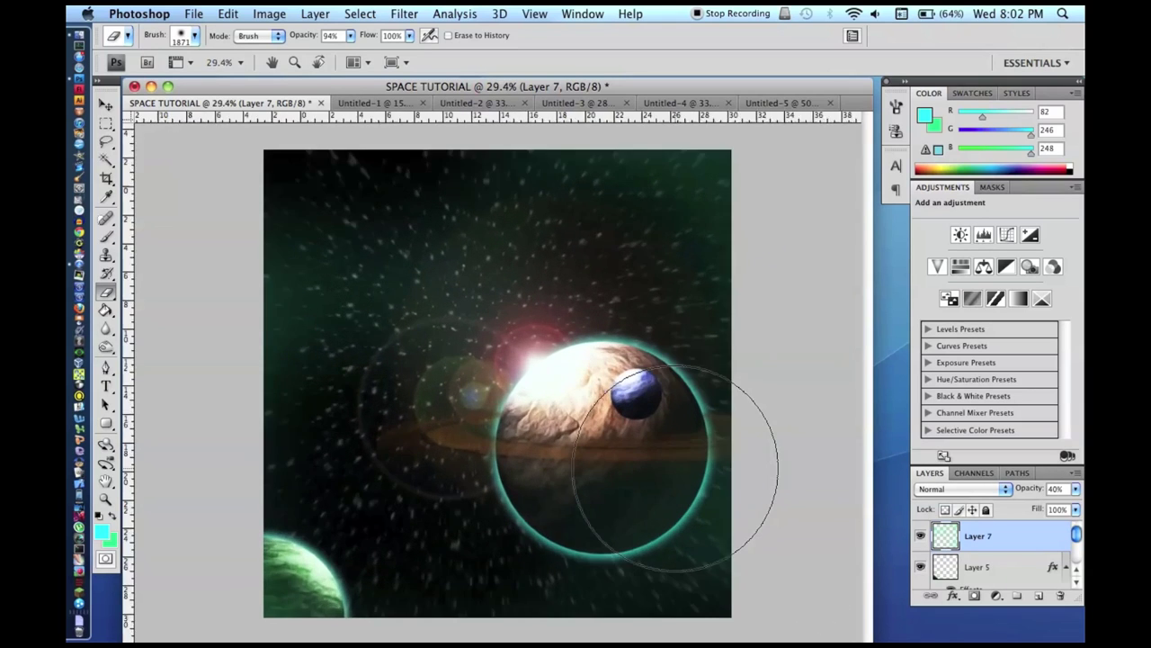
scroll(674, 468, "up", 1)
scroll(674, 468, "down", 1)
key("bracketright")
key("bracketright")
key("bracketright")
scroll(674, 468, "down", 1)
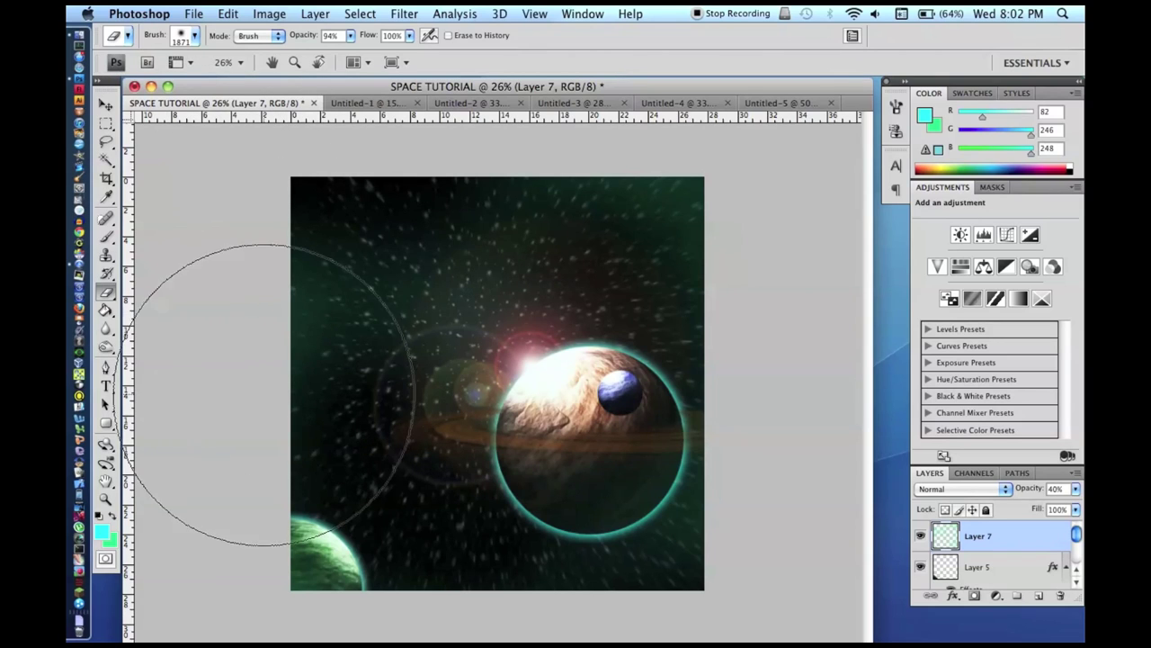
Step: Add a new Layer 8 and set the foreground colour to saturated magenta
key("super+shift+n")
key("Return")
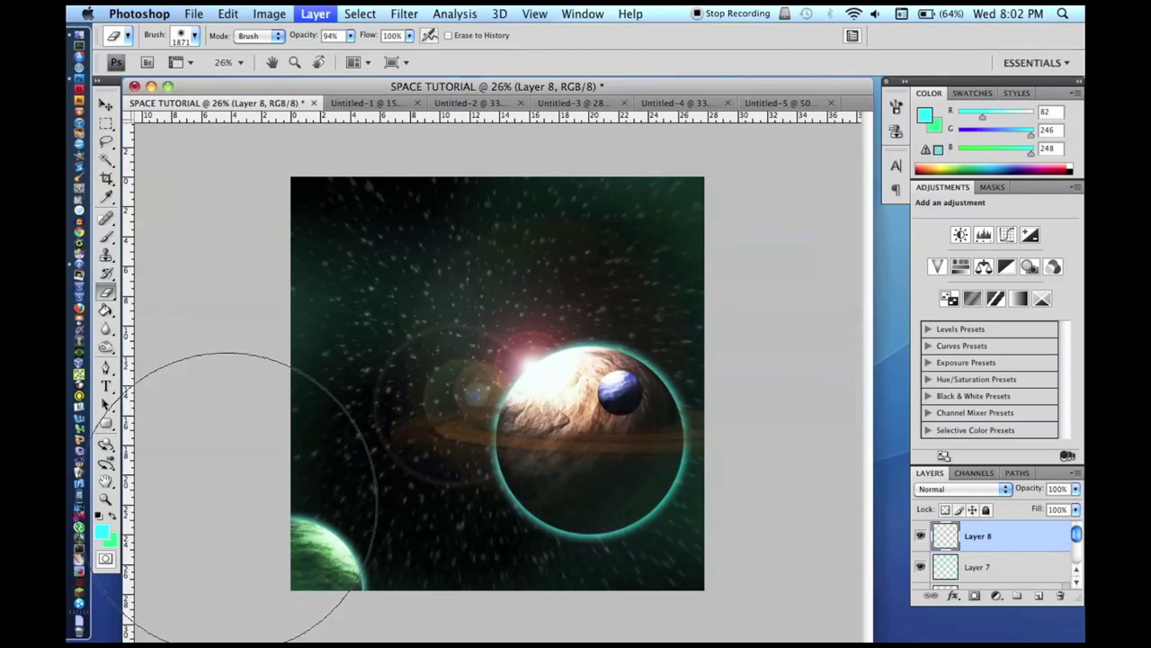
left_click(102, 531)
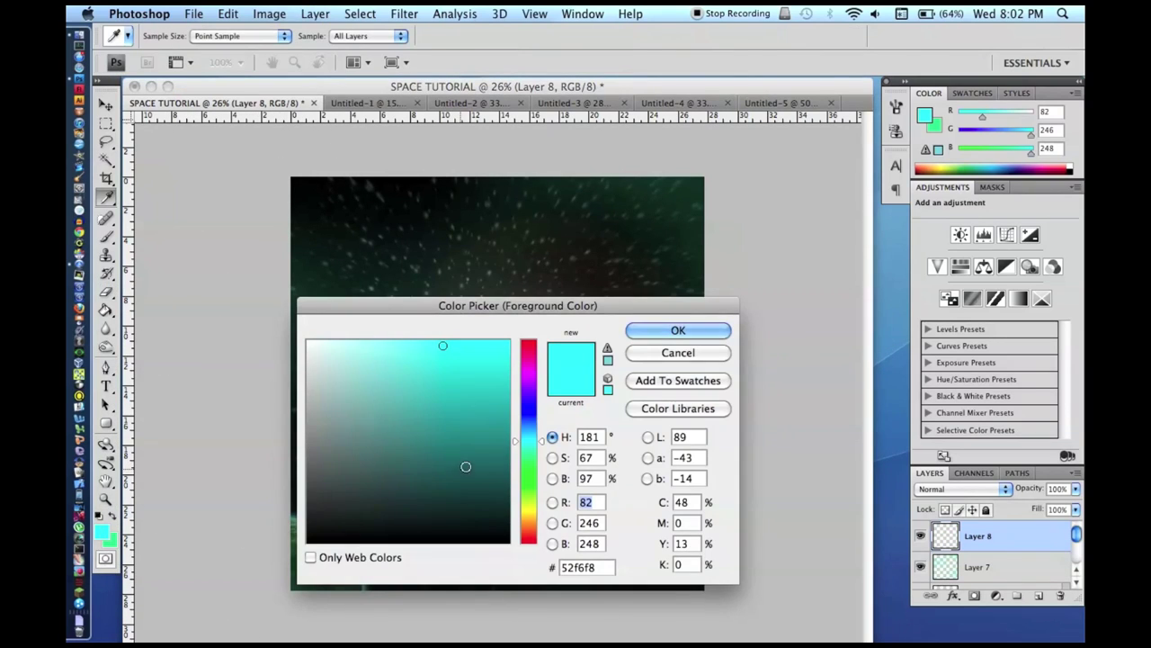
left_click(529, 376)
left_click_drag(456, 344, 486, 352)
key("Return")
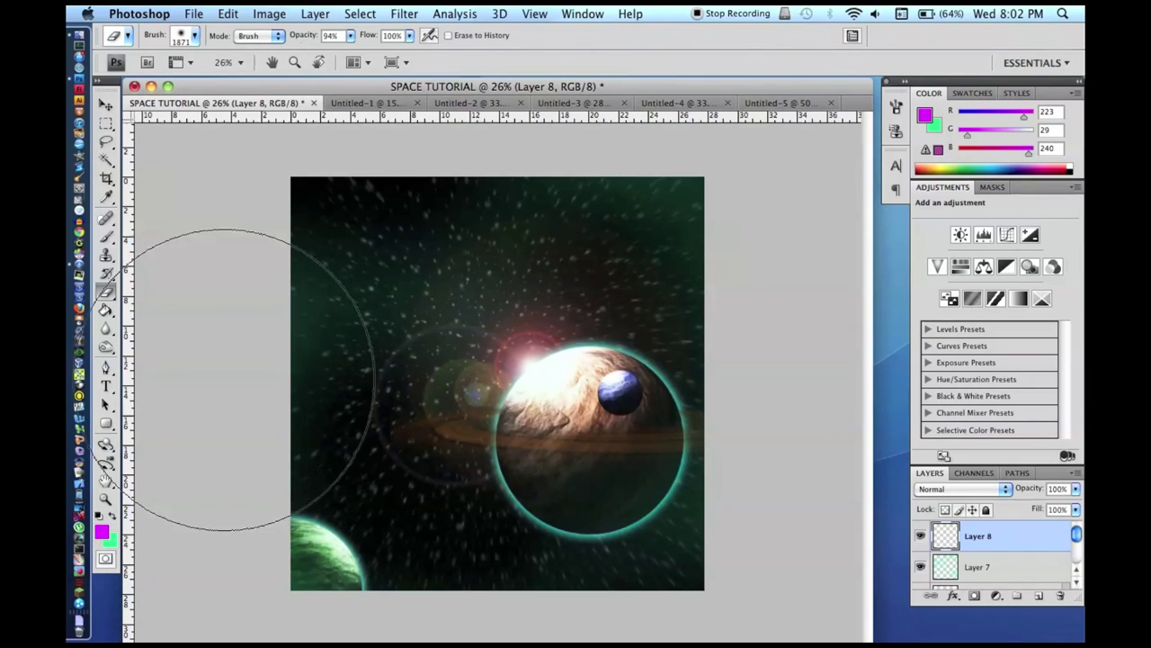
Step: Set the background colour to bright green
left_click(414, 12)
left_click(409, 13)
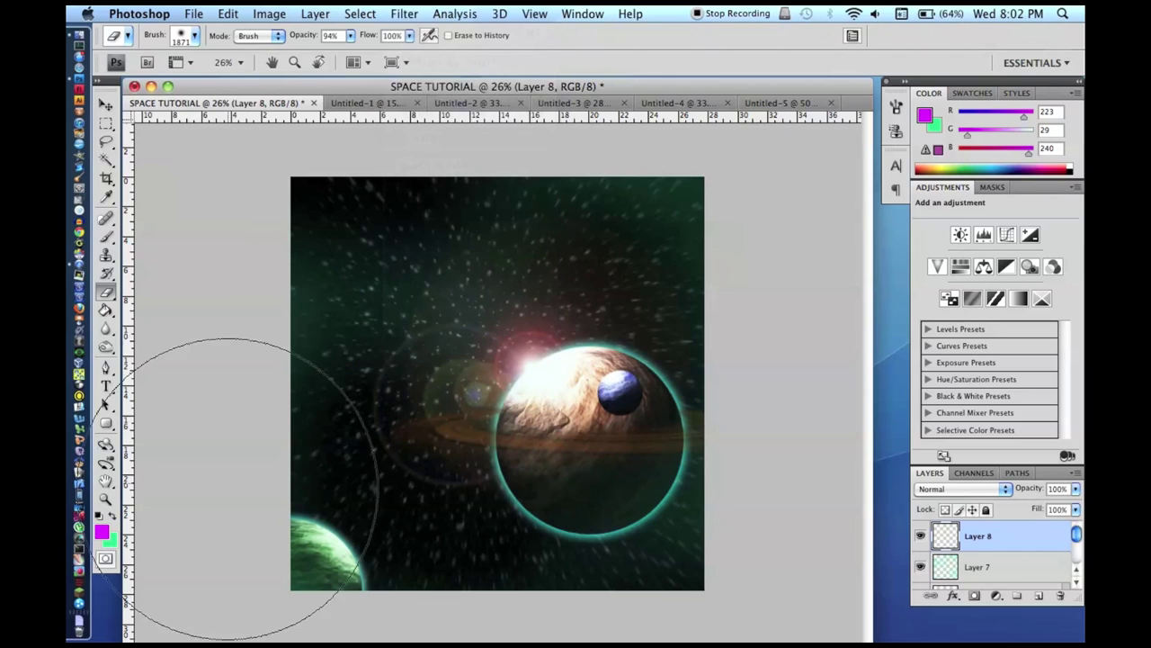
left_click(110, 539)
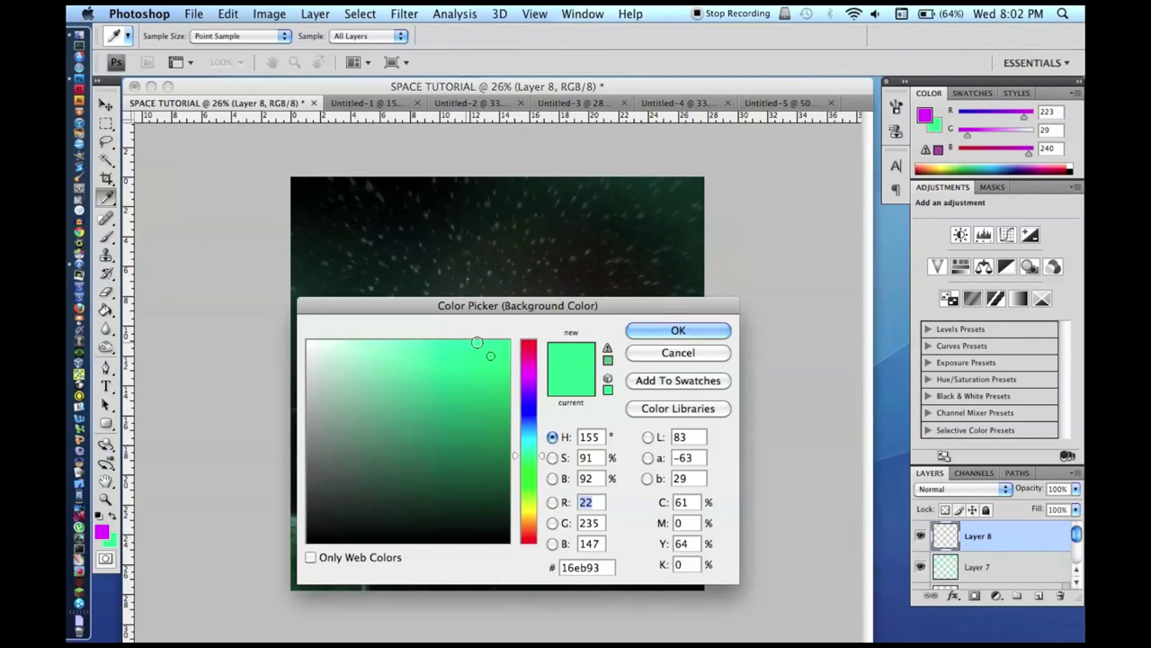
left_click(489, 398)
left_click(679, 330)
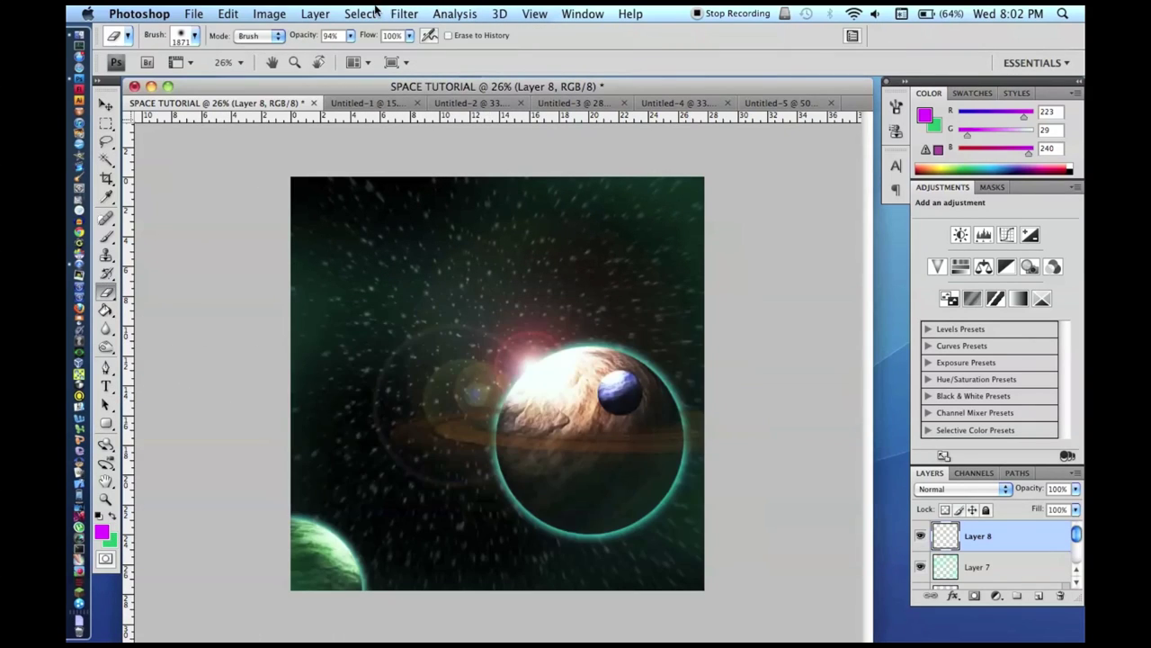
Step: Render magenta-green Clouds into Layer 8, leaving them unscaled after a cancelled resize
left_click(396, 13)
mouse_move(442, 230)
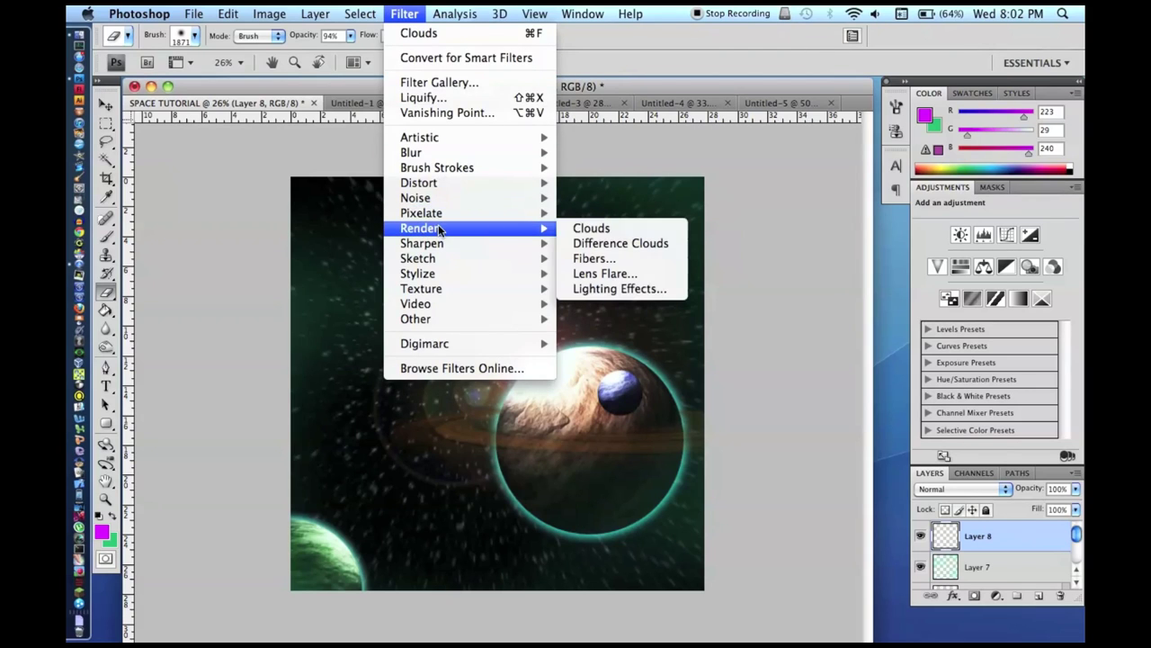
left_click(591, 228)
scroll(411, 398, "down", 10)
key("super+t")
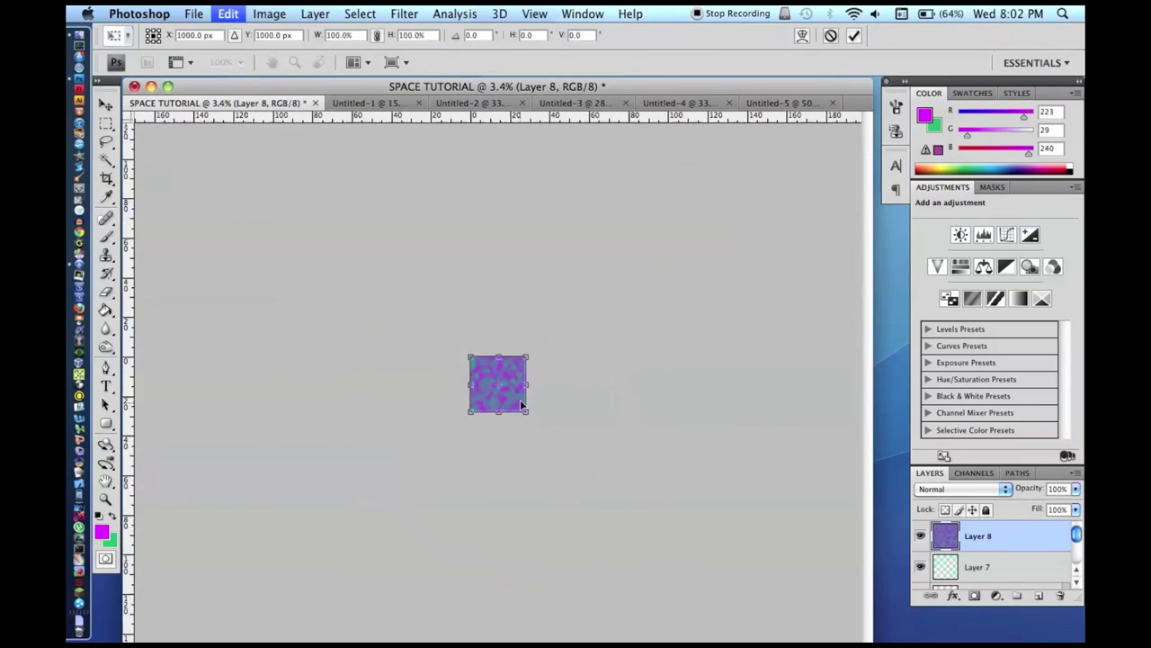
left_click_drag(533, 348, 581, 300)
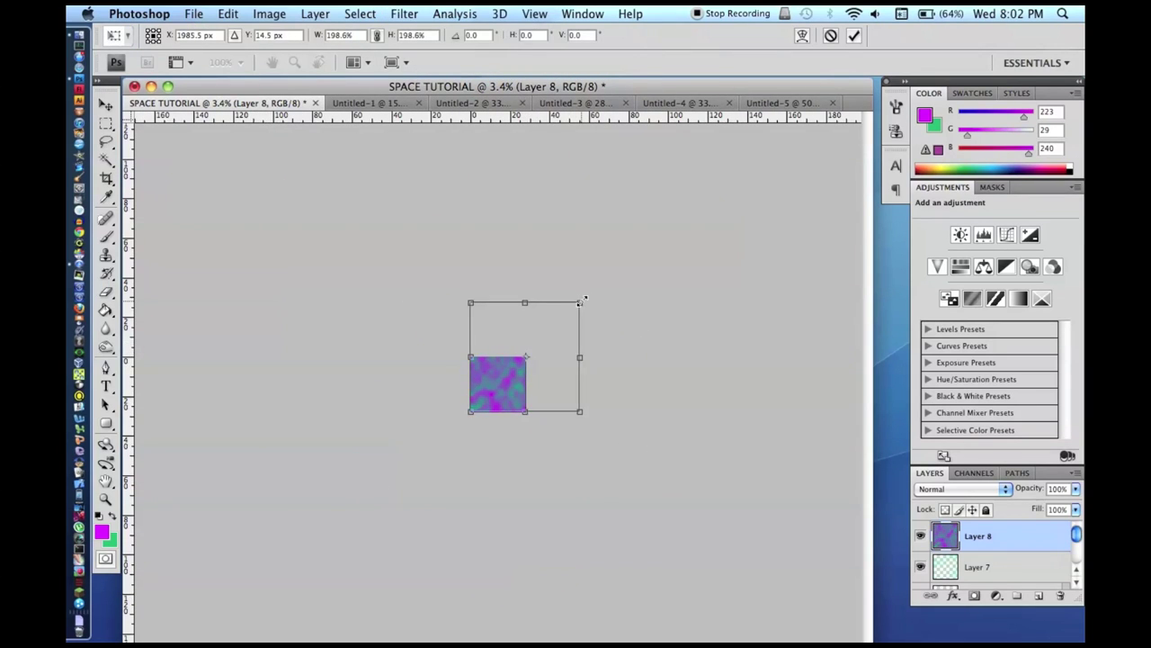
key("e")
key("Escape")
Step: Copy the clouds to a new Layer 9 and delete Layer 8
key("super+alt+j")
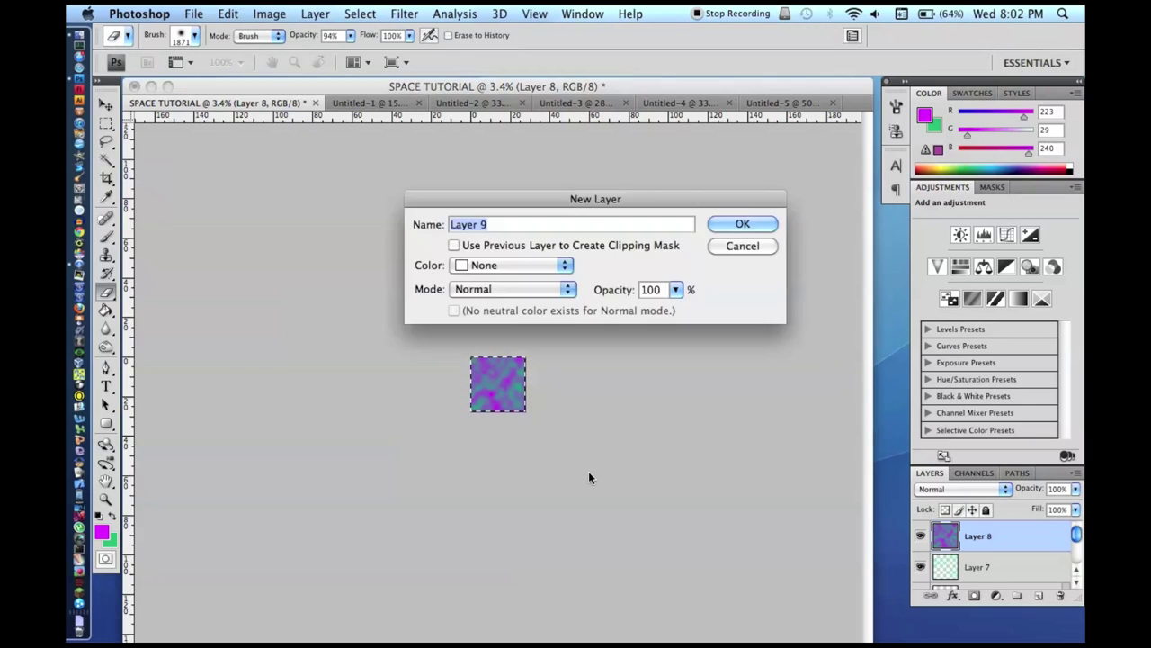
key("Return")
left_click(1023, 568)
key("Delete")
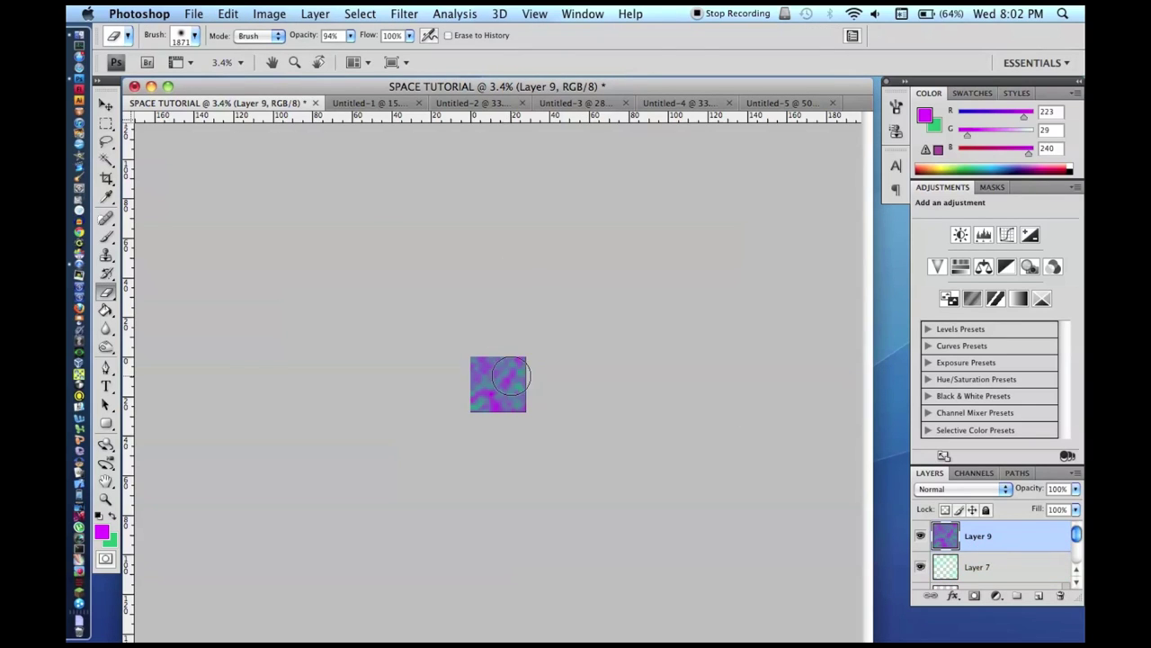
scroll(510, 376, "up", 5)
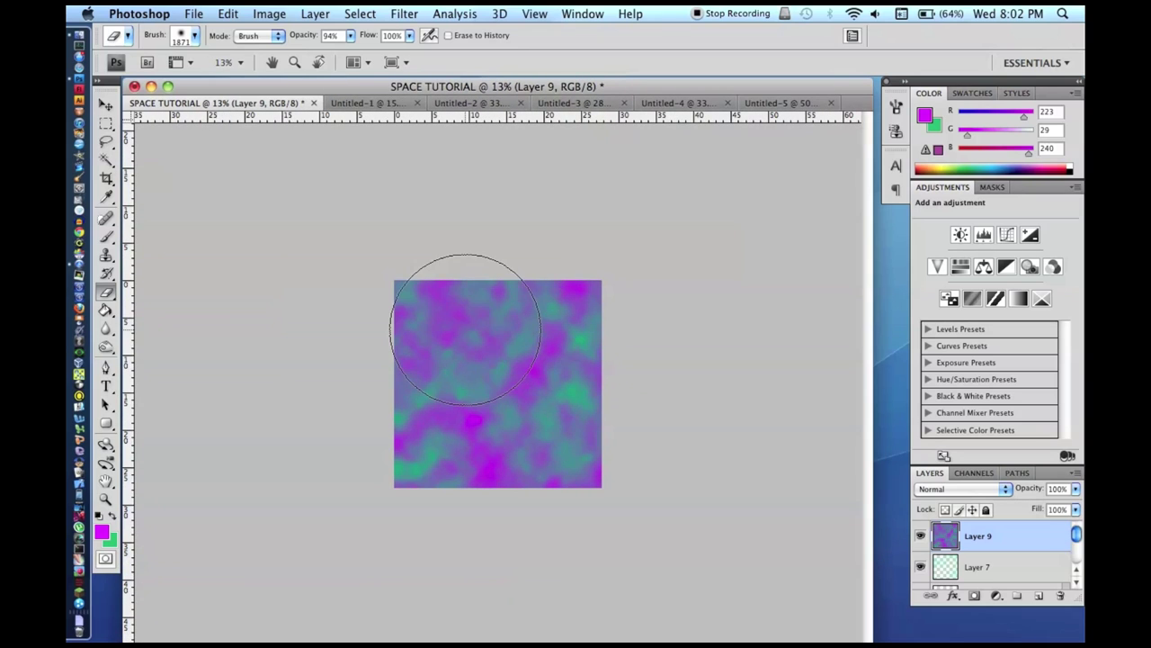
Step: Erase Layer 9's clouds over the centre and bottom-left green planet, then set opacity to 50%
mouse_move(466, 329)
left_mouse_down()
mouse_move(493, 396)
mouse_move(459, 427)
mouse_move(570, 424)
mouse_move(598, 351)
left_mouse_up()
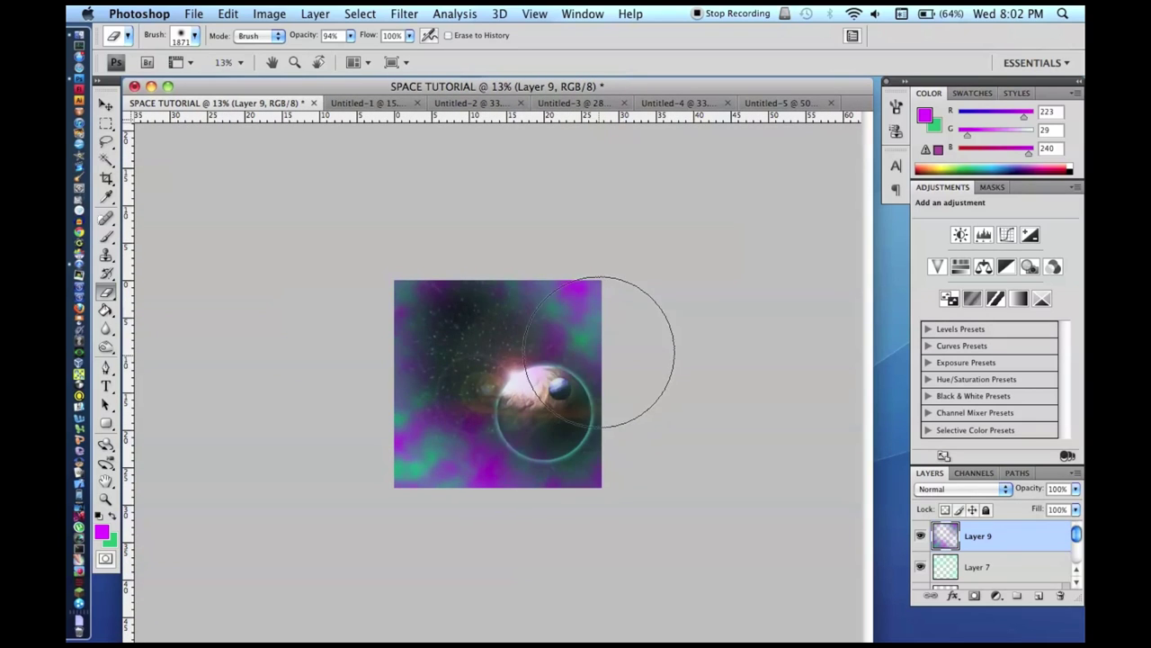
mouse_move(424, 450)
left_mouse_down()
mouse_move(374, 481)
mouse_move(382, 370)
mouse_move(528, 369)
mouse_move(571, 347)
left_mouse_up()
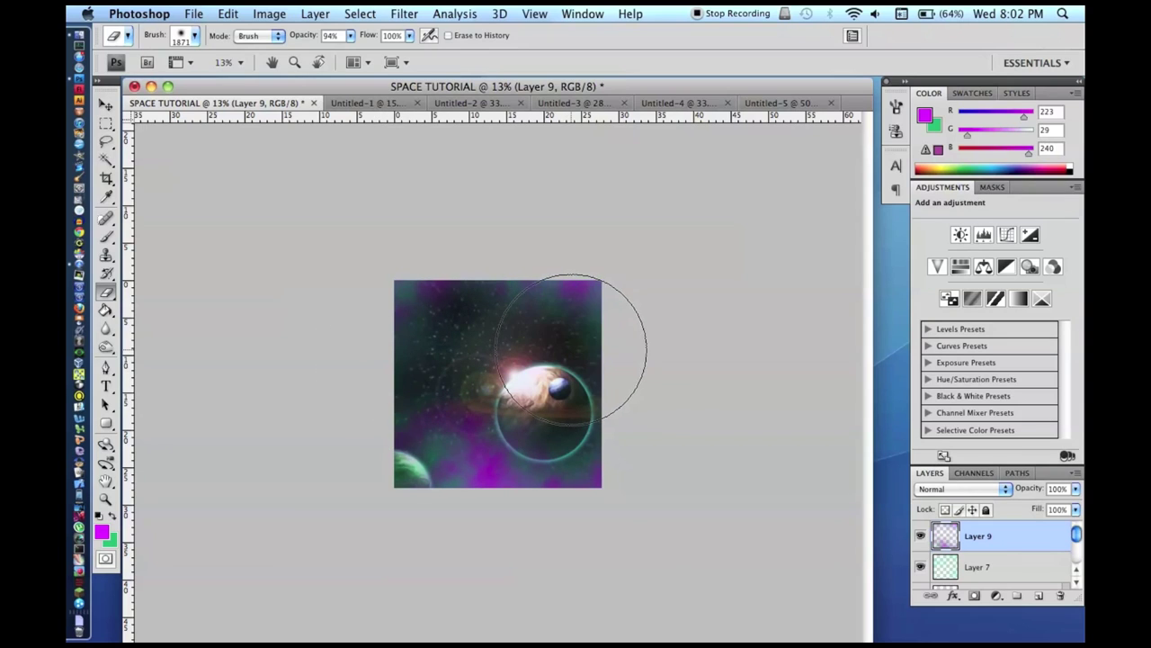
right_click(492, 531)
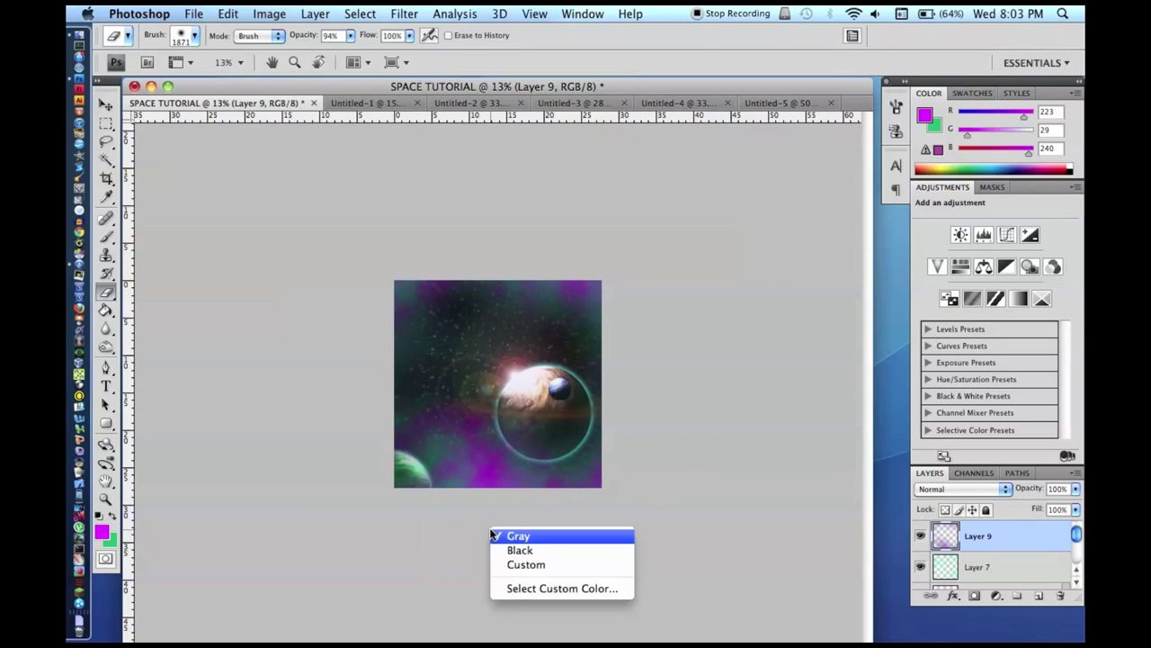
left_click(475, 471)
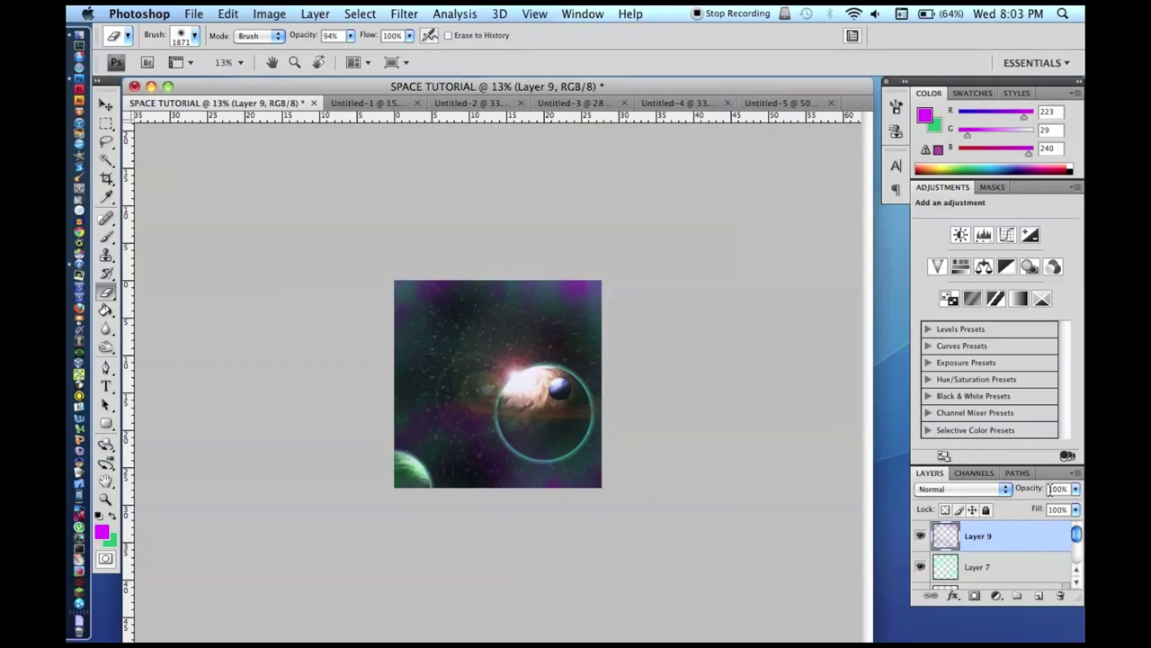
left_click_drag(1054, 489, 1045, 488)
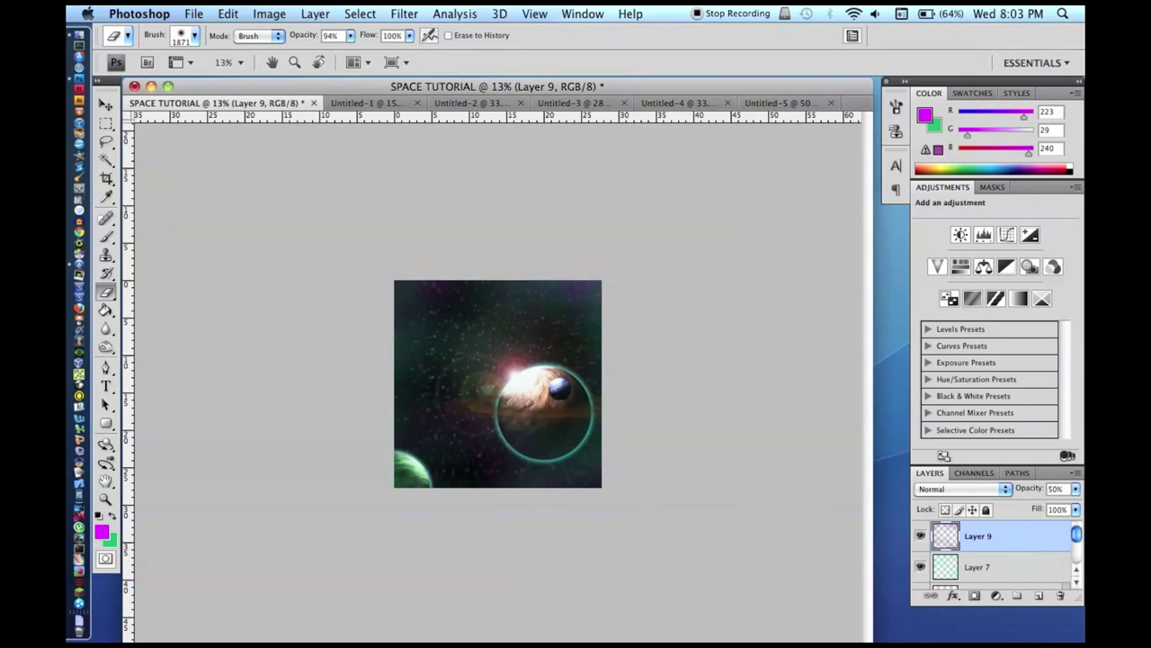
scroll(549, 510, "up", 3)
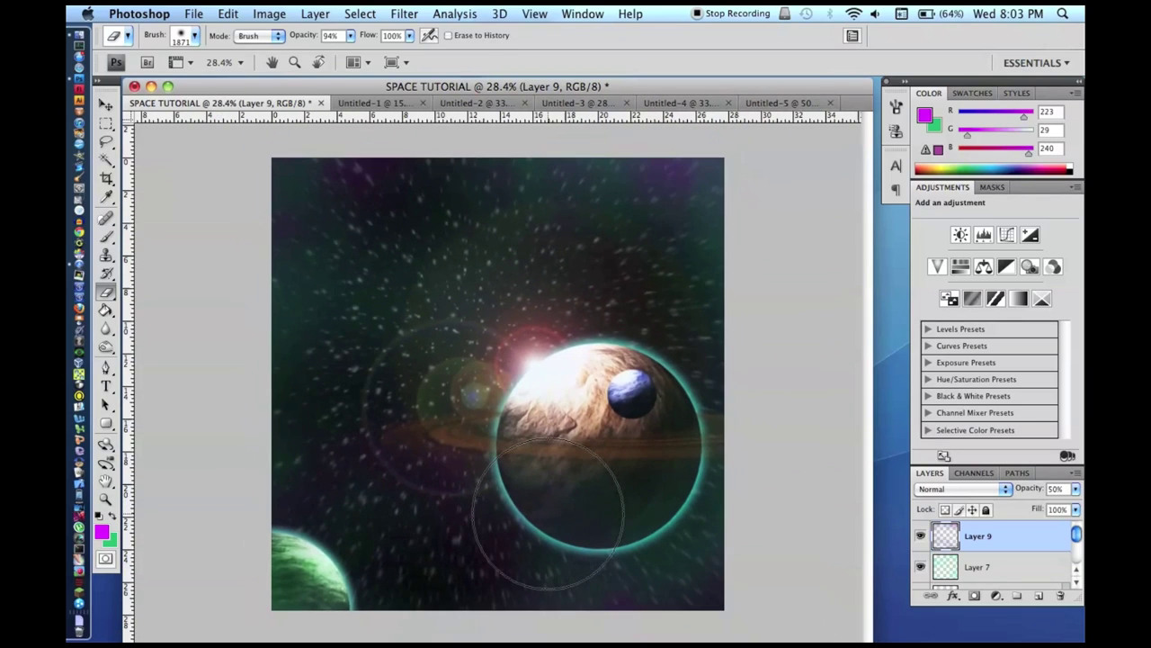
scroll(302, 364, "down", 1)
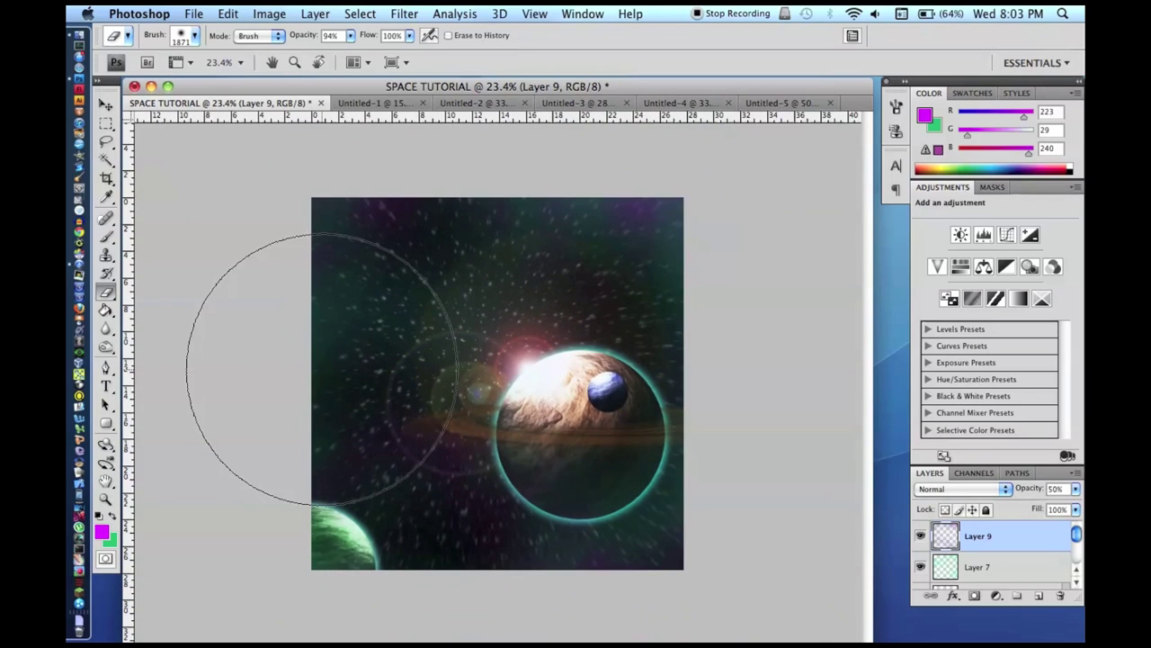
scroll(329, 369, "down", 1)
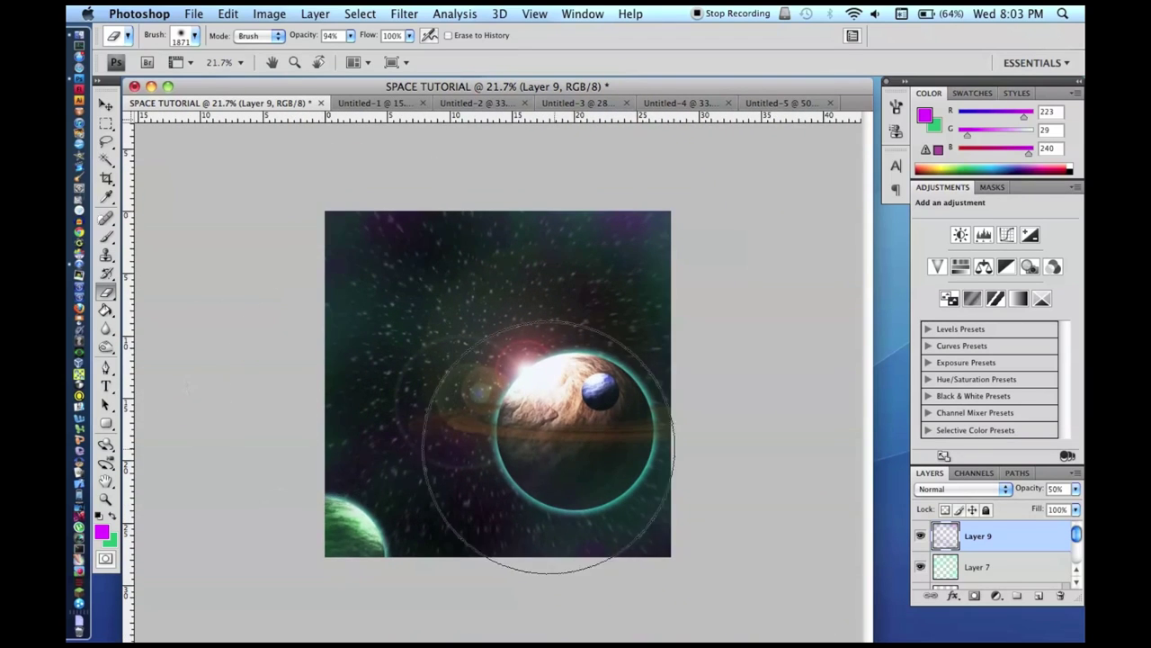
scroll(540, 405, "up", 2)
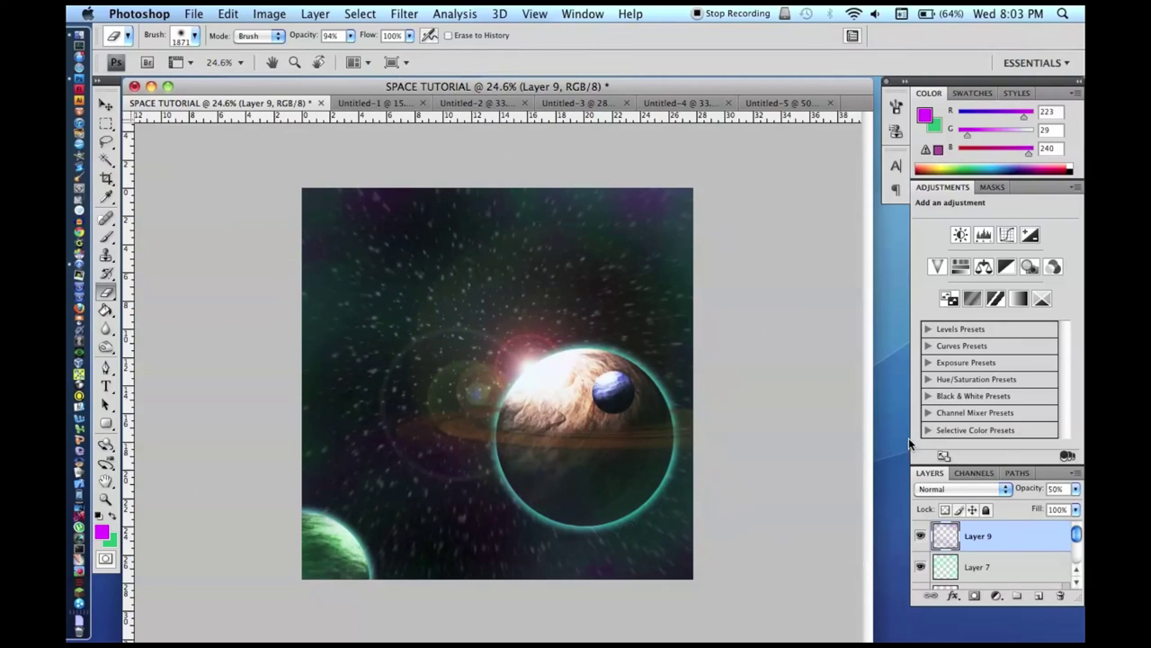
scroll(981, 573, "down", 5)
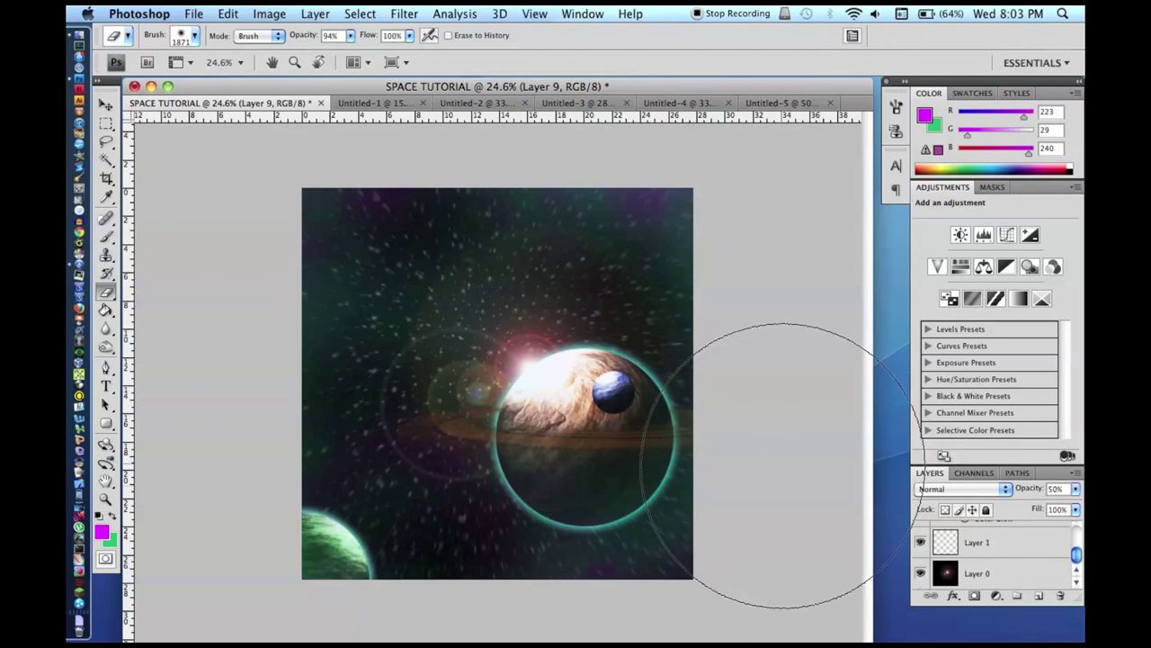
scroll(967, 553, "up", 3)
left_click(969, 544)
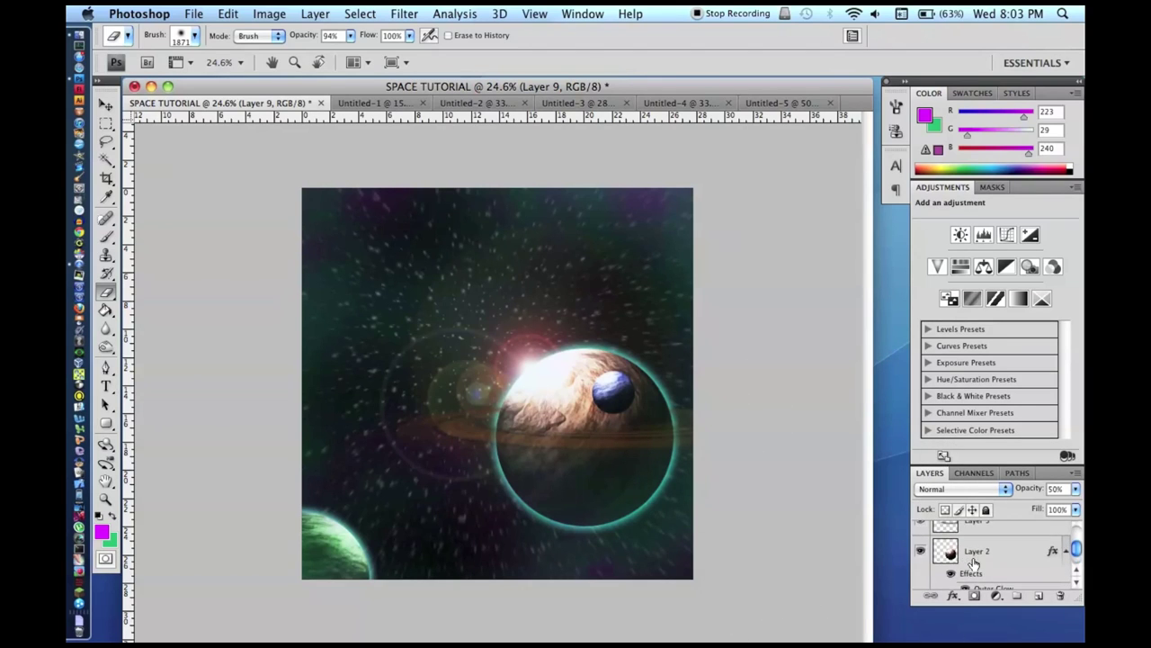
left_click(405, 14)
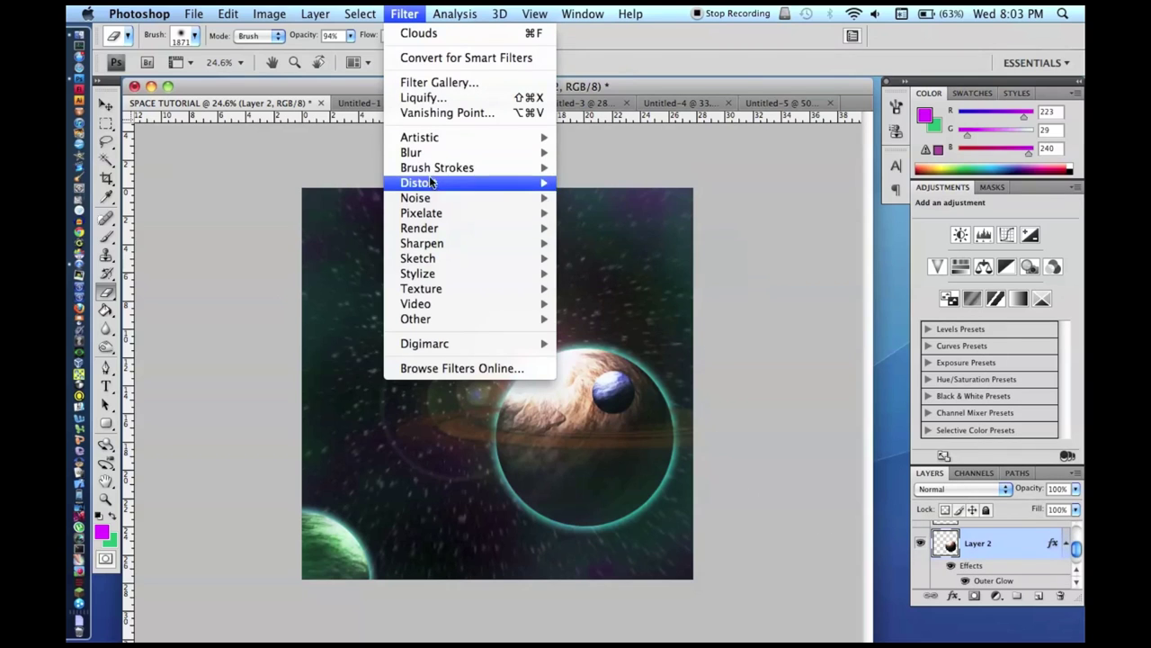
mouse_move(430, 150)
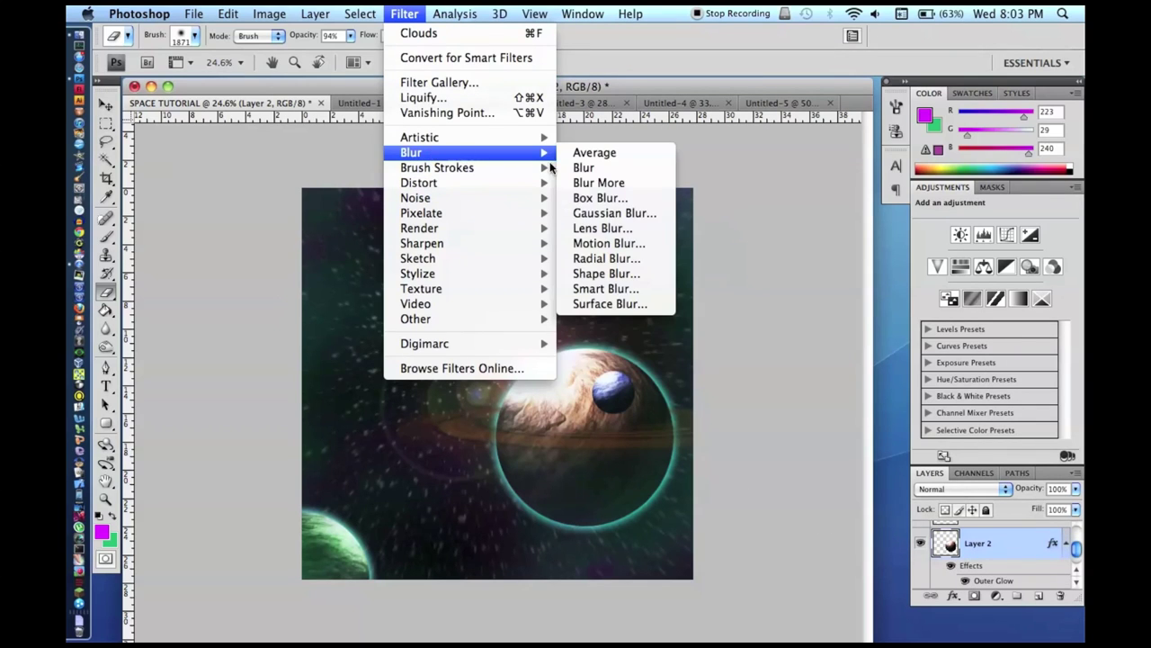
left_click(603, 258)
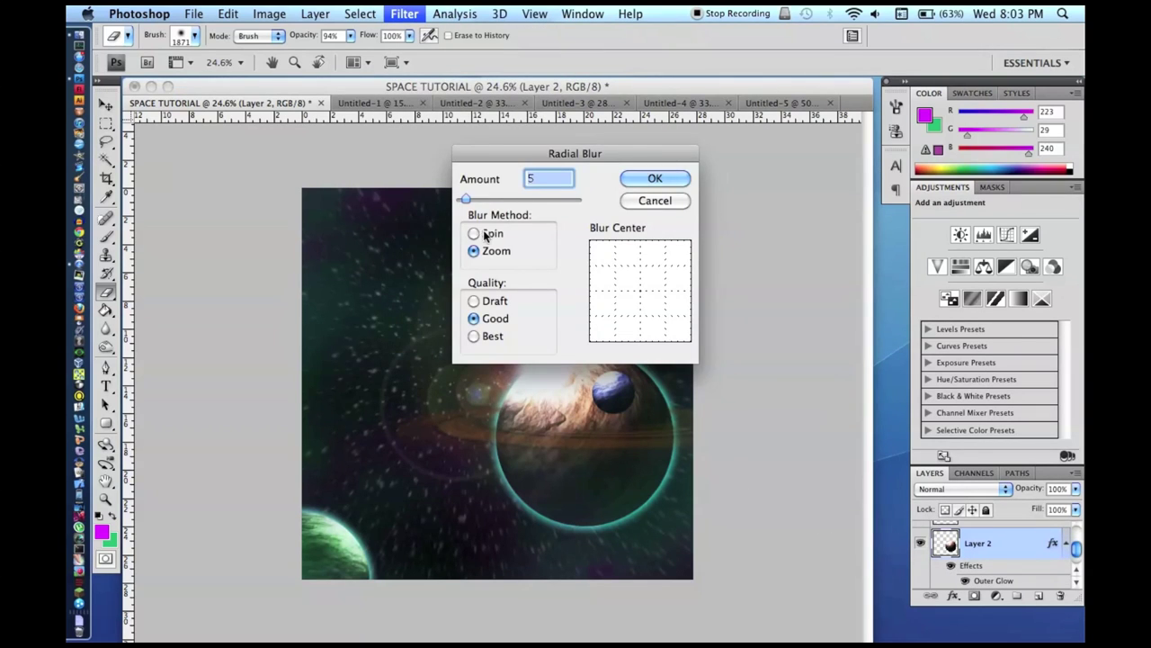
key("Return")
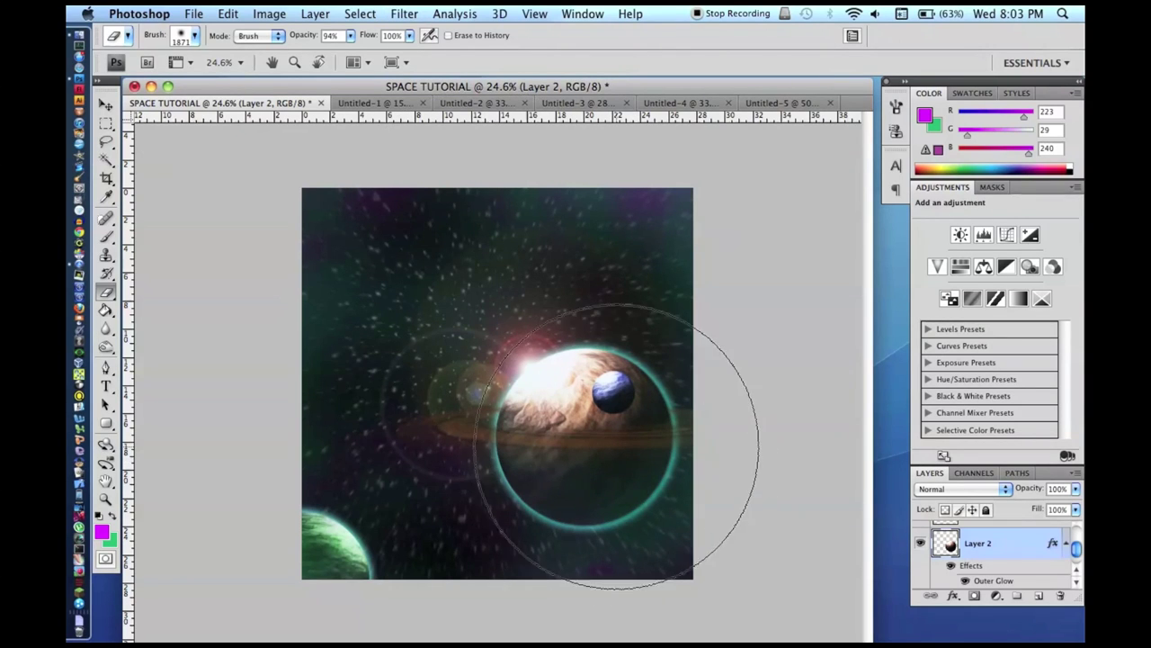
scroll(504, 477, "up", 4)
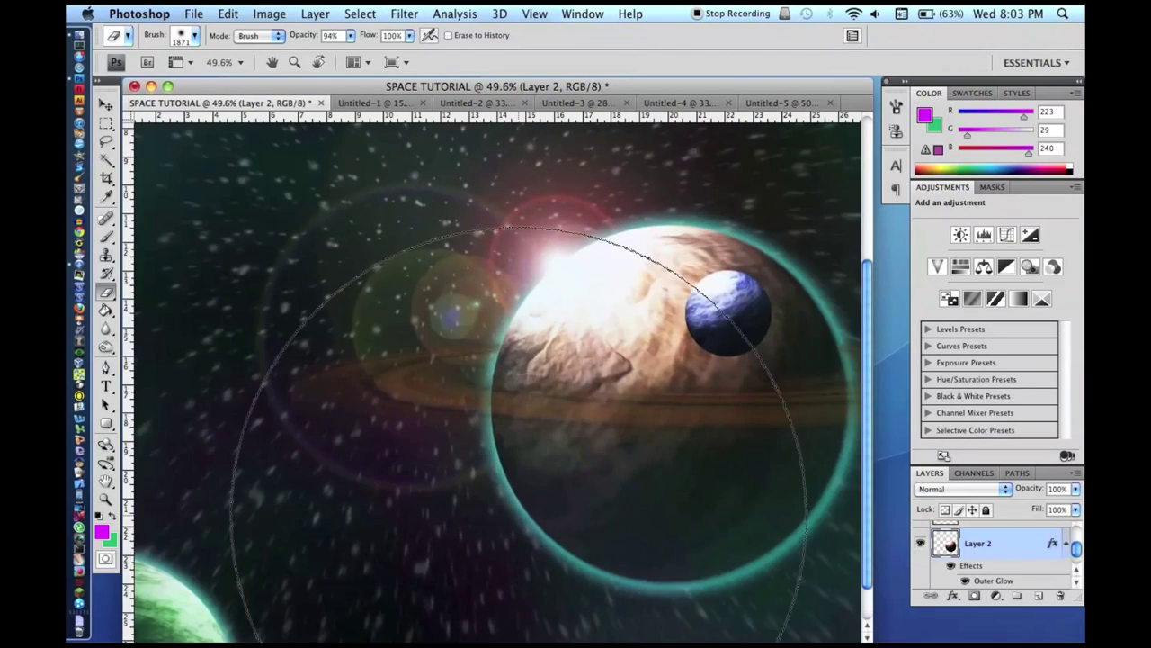
scroll(519, 511, "up", 4)
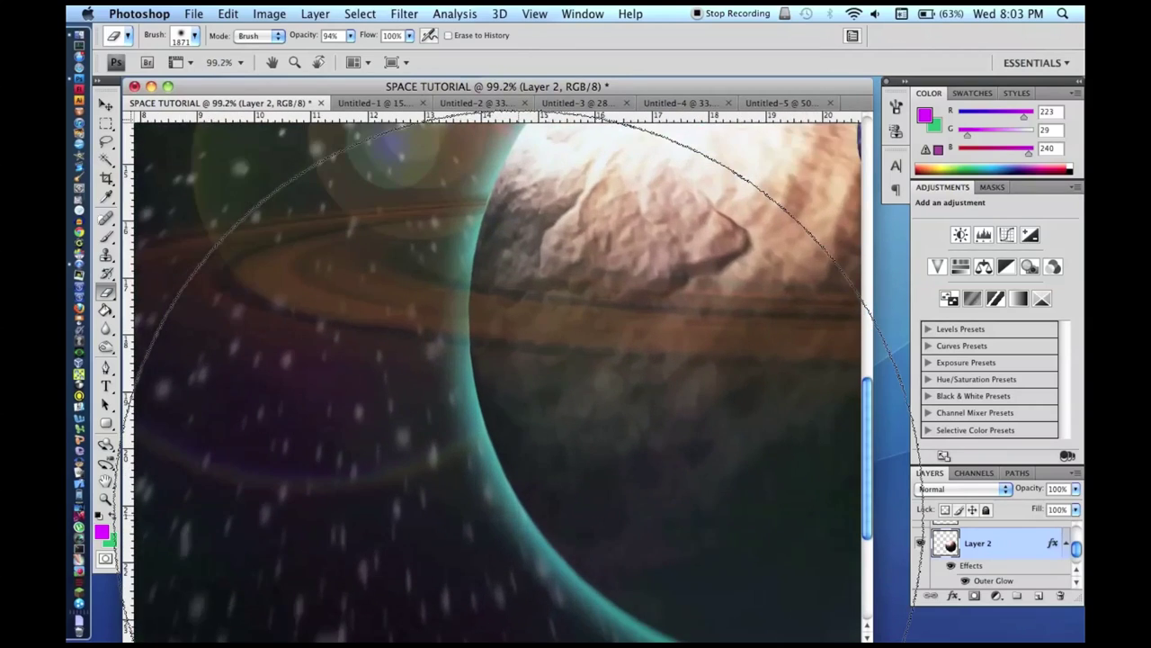
scroll(522, 504, "down", 3)
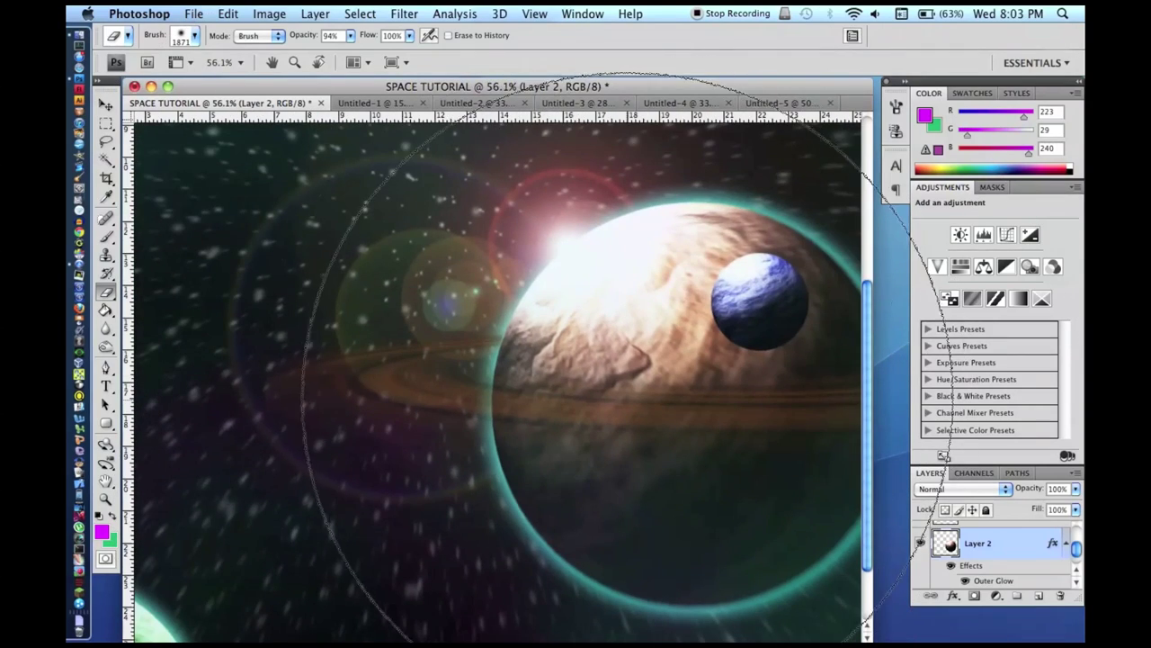
scroll(603, 355, "down", 1)
scroll(603, 356, "down", 2)
key("alt+period")
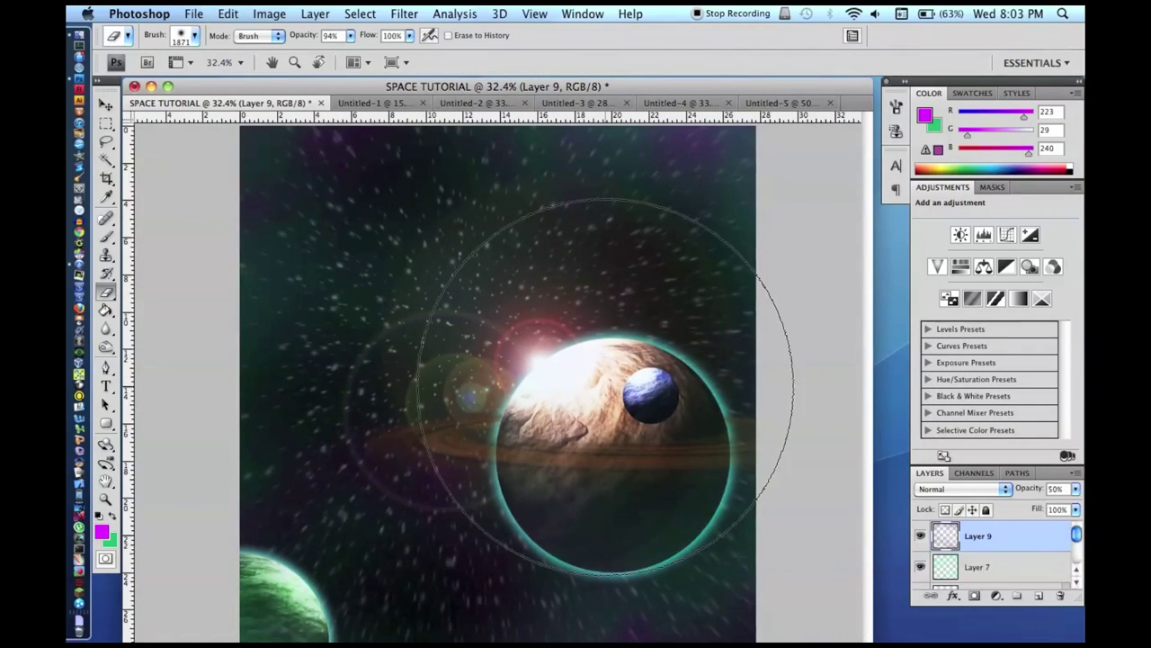
scroll(514, 407, "down", 2)
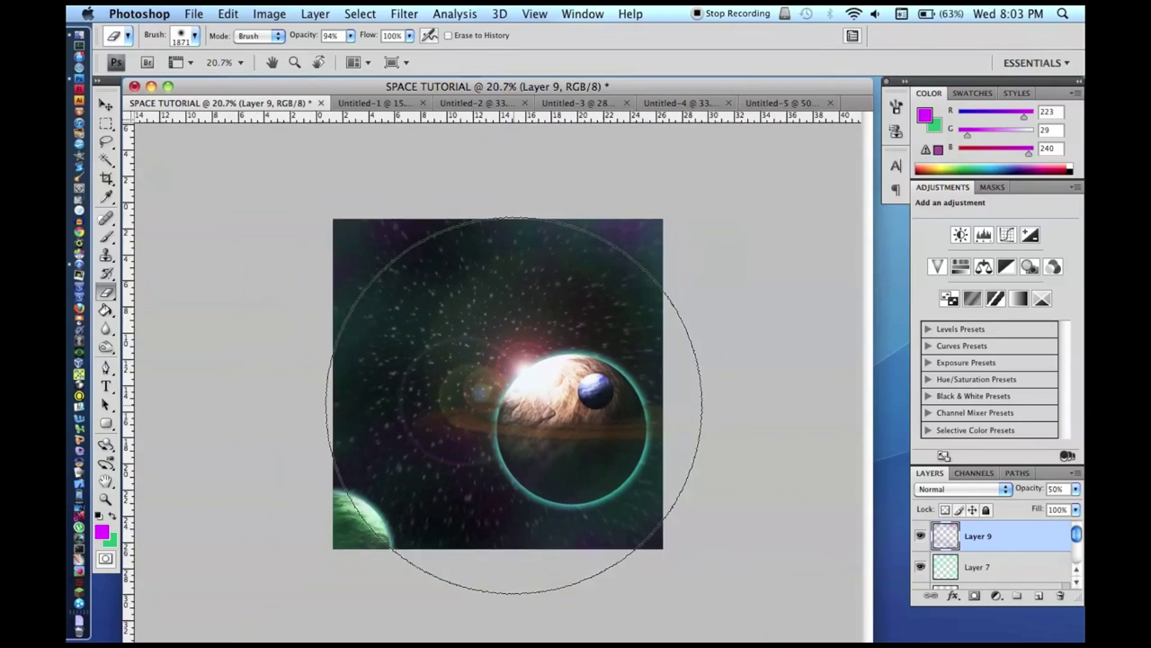
scroll(514, 405, "up", 1)
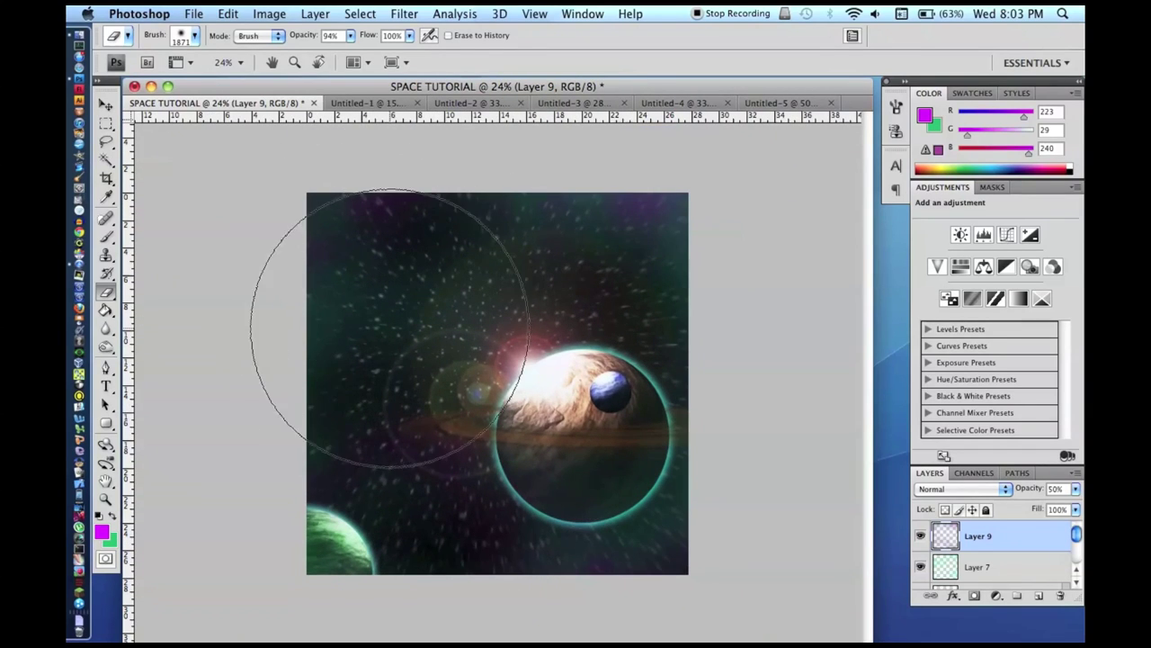